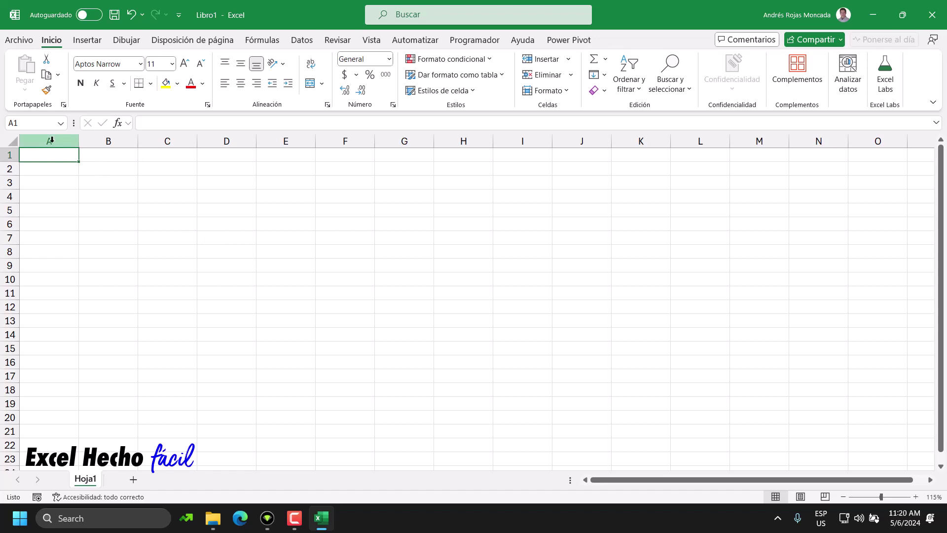
Set columns B, D and F to a column width of 2 as thin spacers.
click(103, 141)
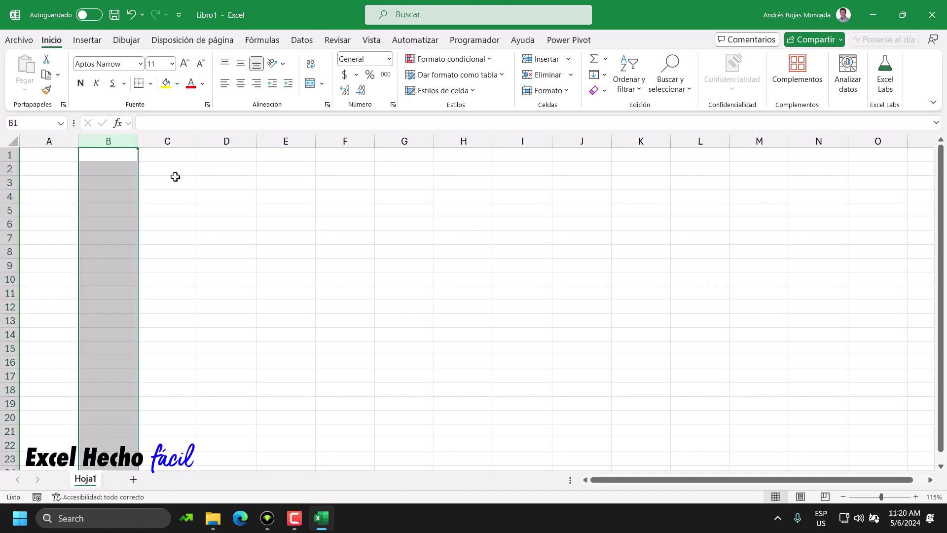
ctrl+click(211, 142)
ctrl+click(345, 141)
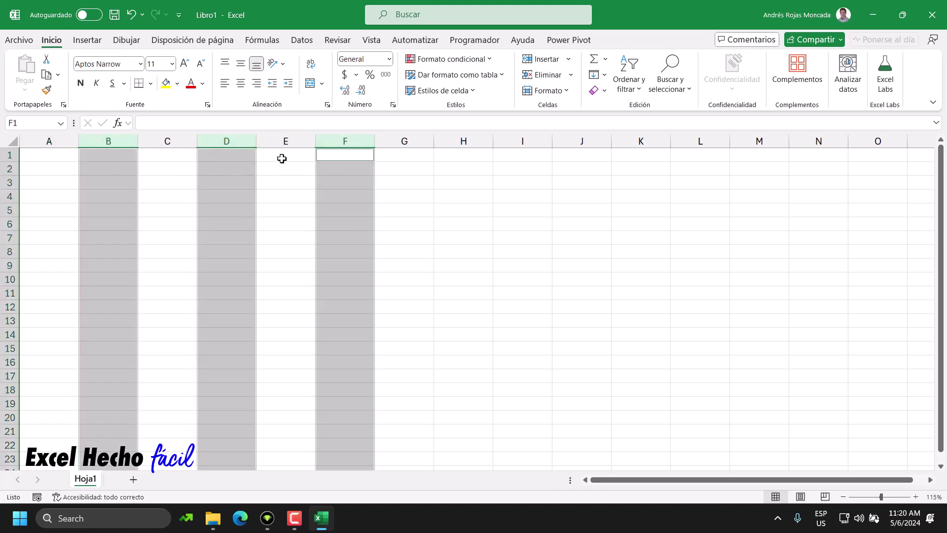
right_click(328, 141)
click(409, 340)
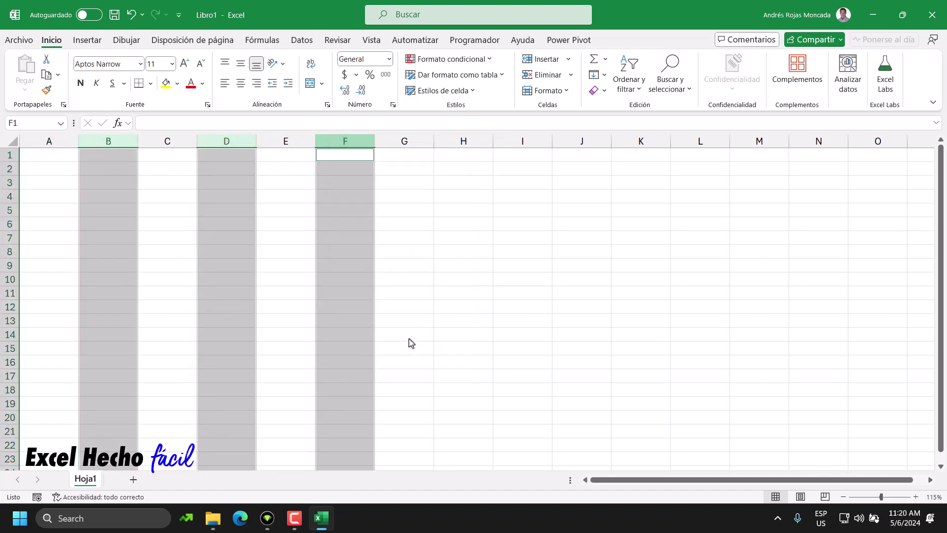
text(2)
key(Return)
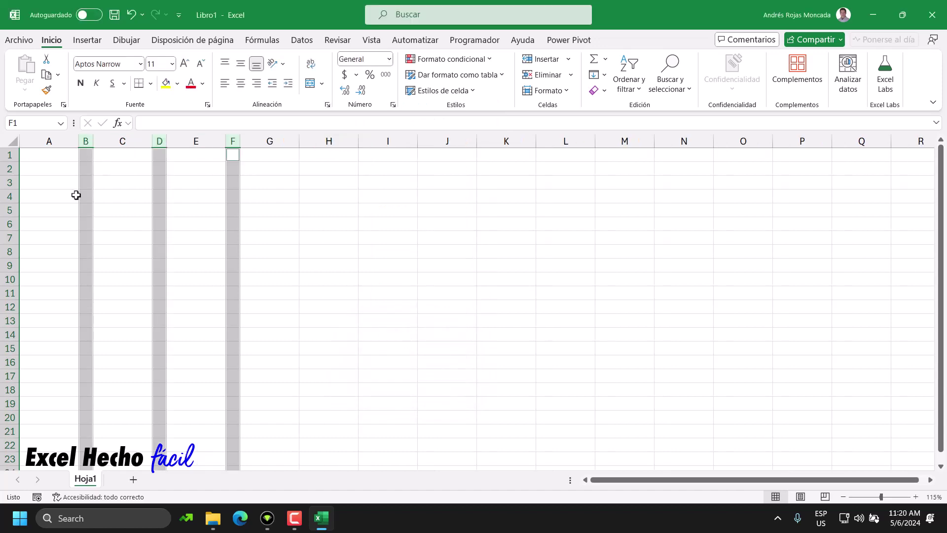
Enter the headers Producto, Color and Talla in A1, C1 and E1.
click(62, 157)
text(P)
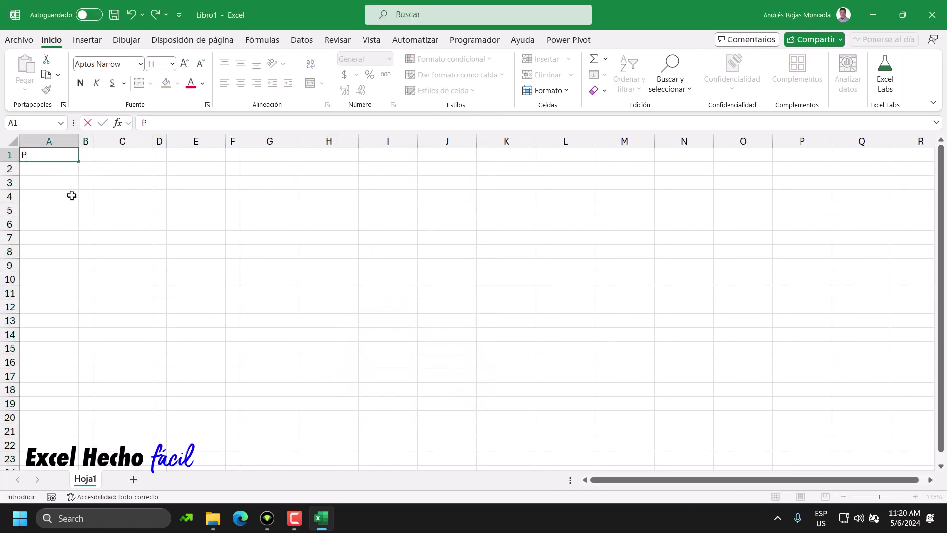
text(roducto)
key(Tab)
key(Tab)
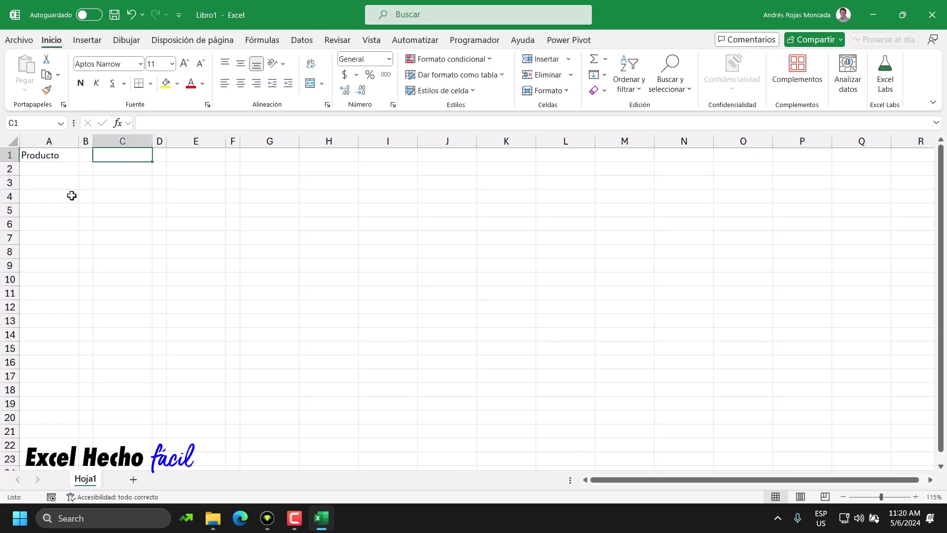
text(Color)
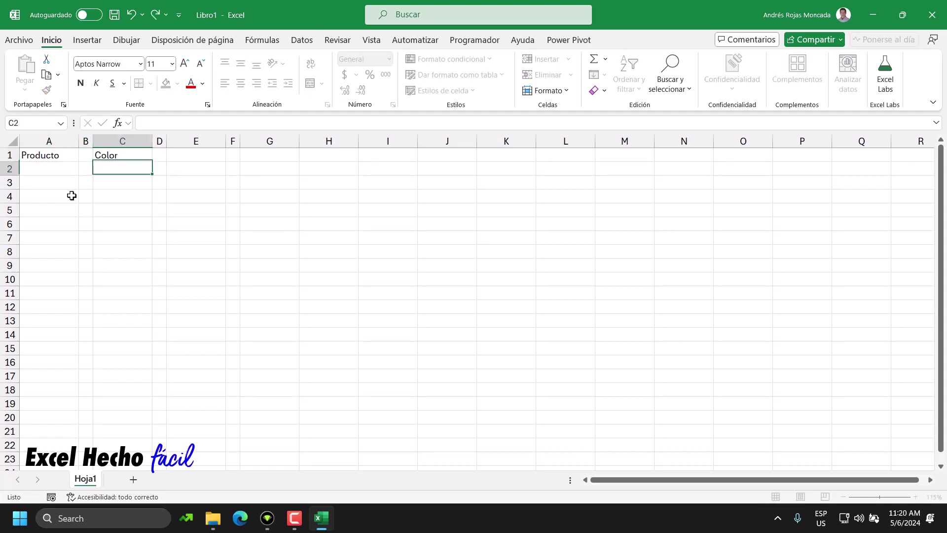
key(Tab)
key(Tab)
text(Tall)
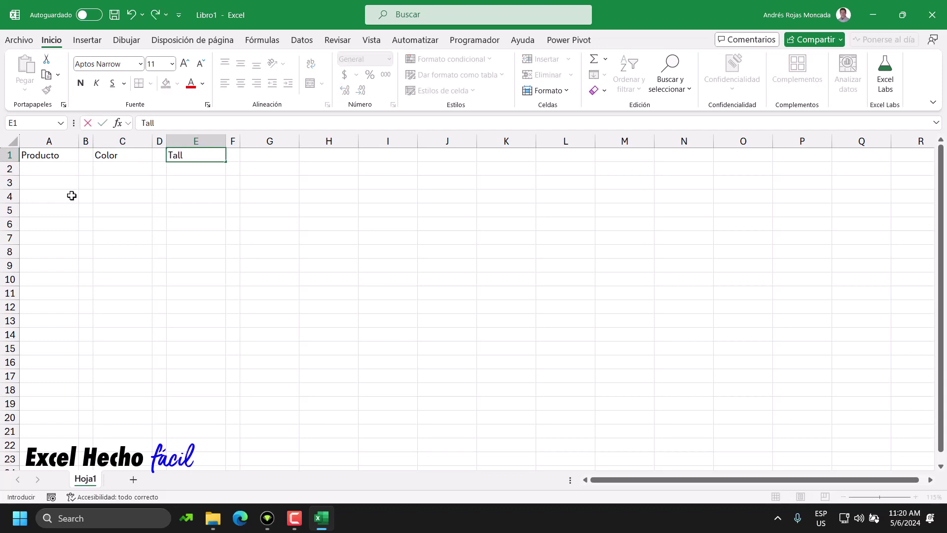
text(a)
key(Return)
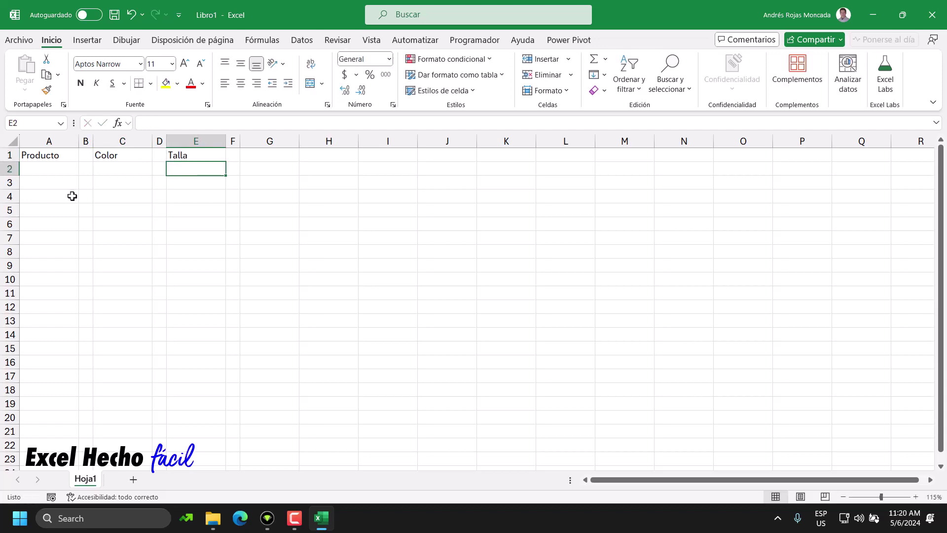
Format headers A1, C1 and E1 with dark navy fill and bold white text.
click(47, 157)
ctrl+click(114, 155)
ctrl+click(207, 155)
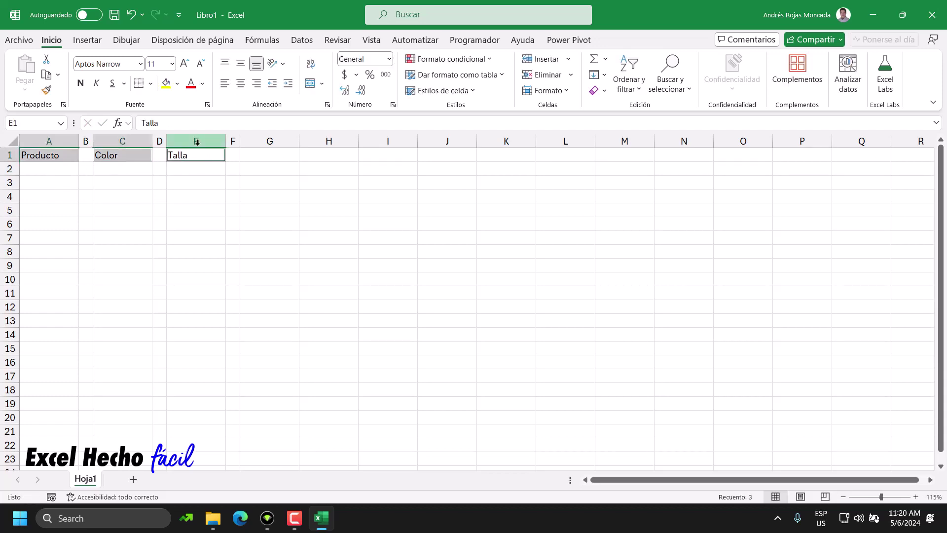
click(177, 83)
click(200, 140)
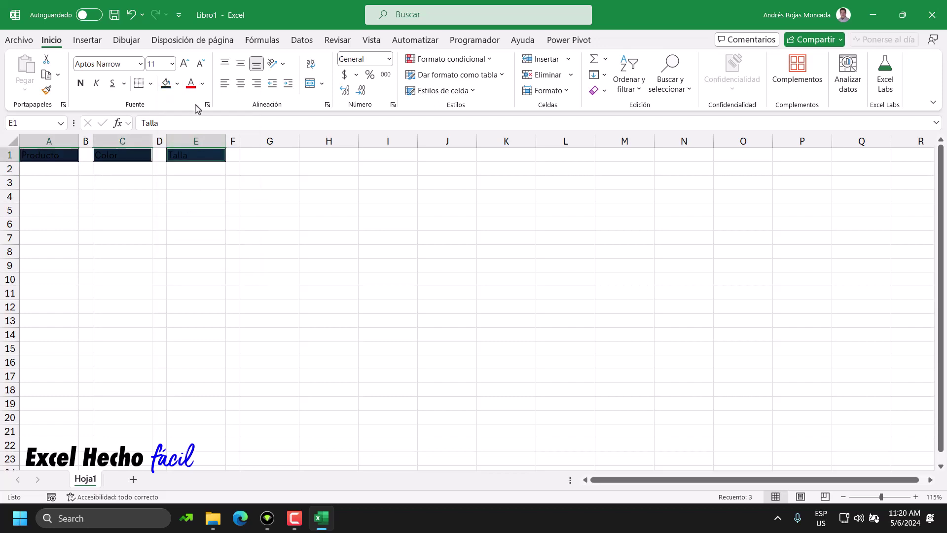
click(202, 82)
click(193, 161)
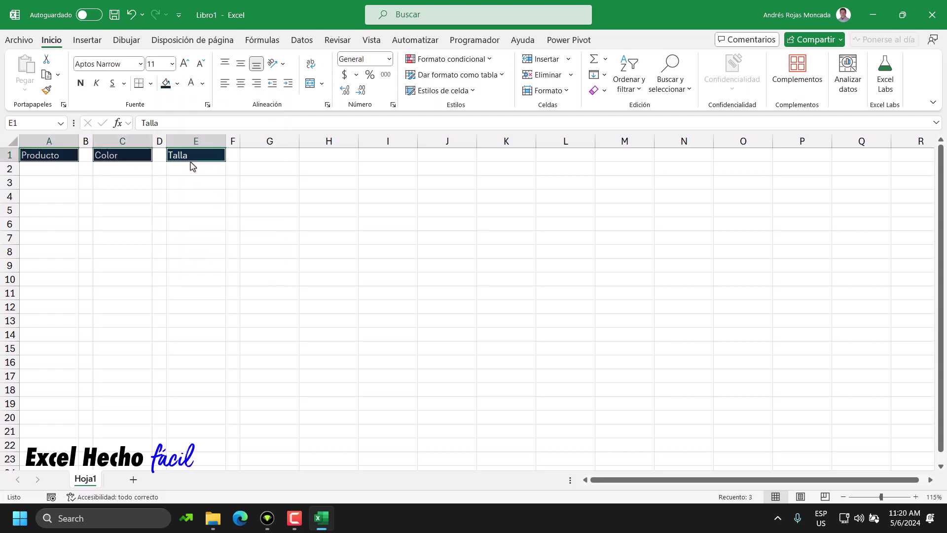
click(80, 83)
Fill the entry ranges A2:A4, C2:C5 and E2:E6 light green.
click(53, 167)
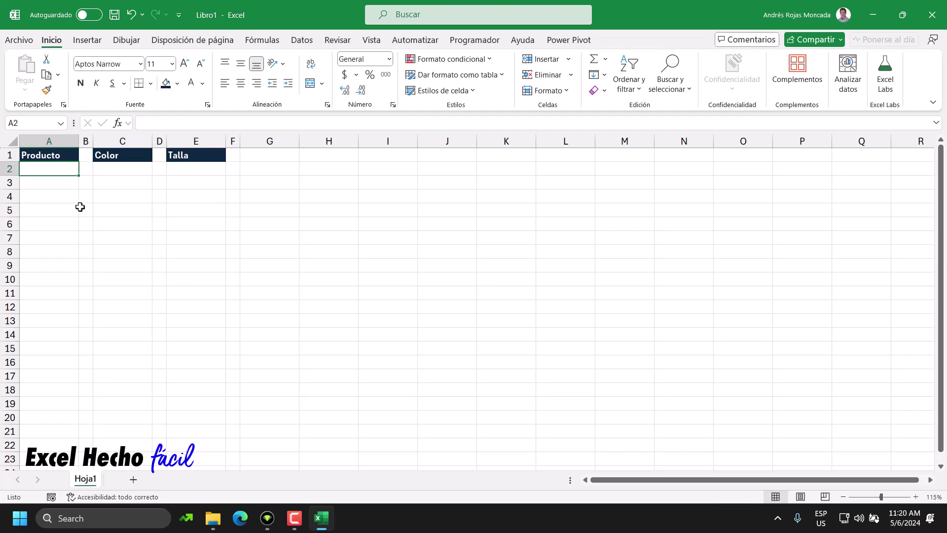
drag(47, 168, 48, 193)
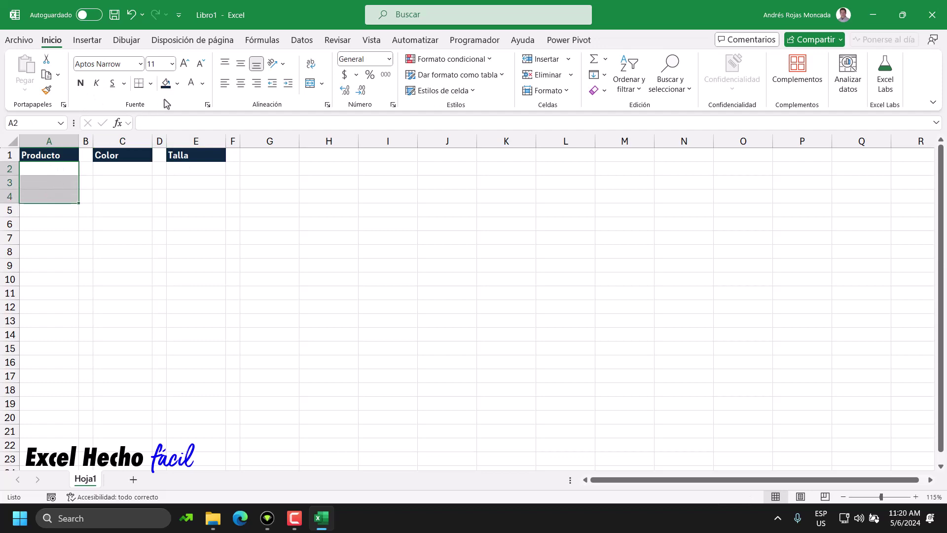
click(177, 83)
click(224, 160)
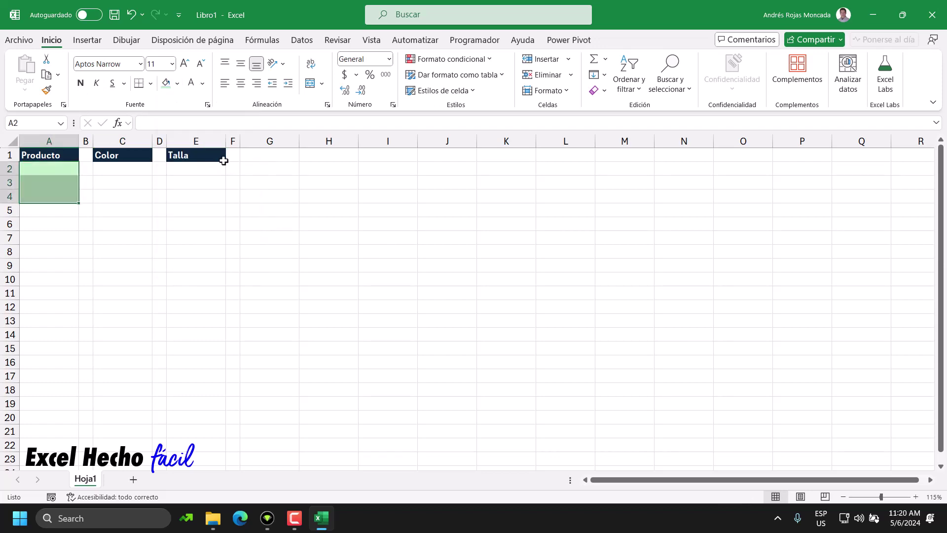
click(118, 168)
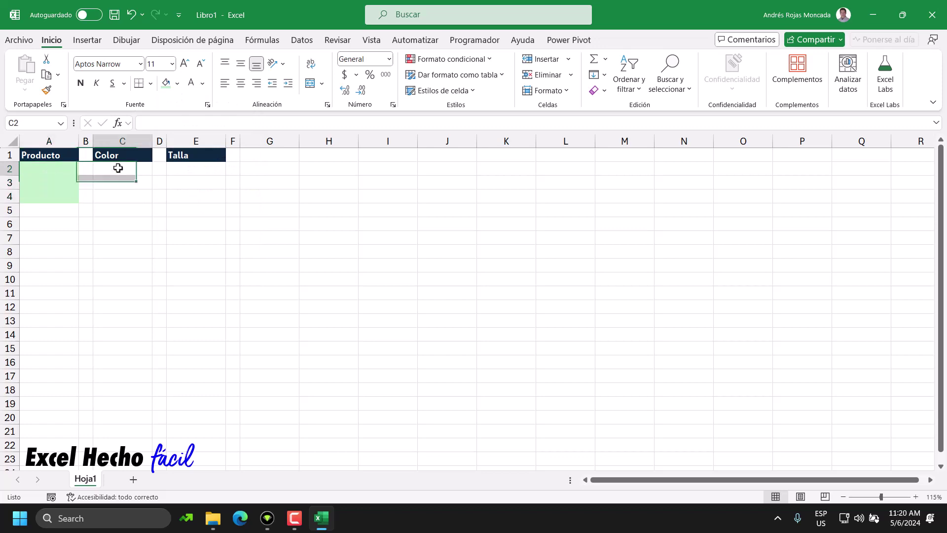
drag(118, 169, 120, 210)
click(166, 83)
click(185, 175)
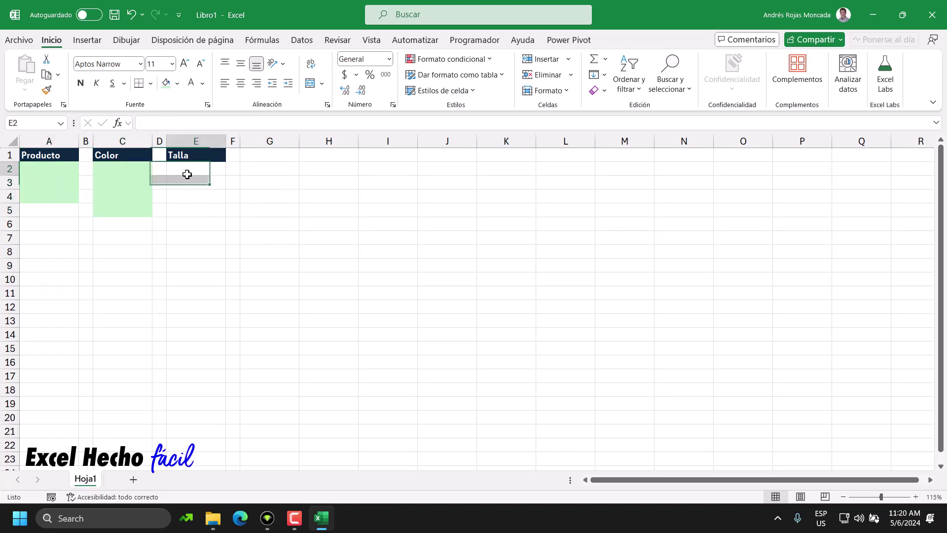
drag(187, 174, 187, 225)
click(166, 83)
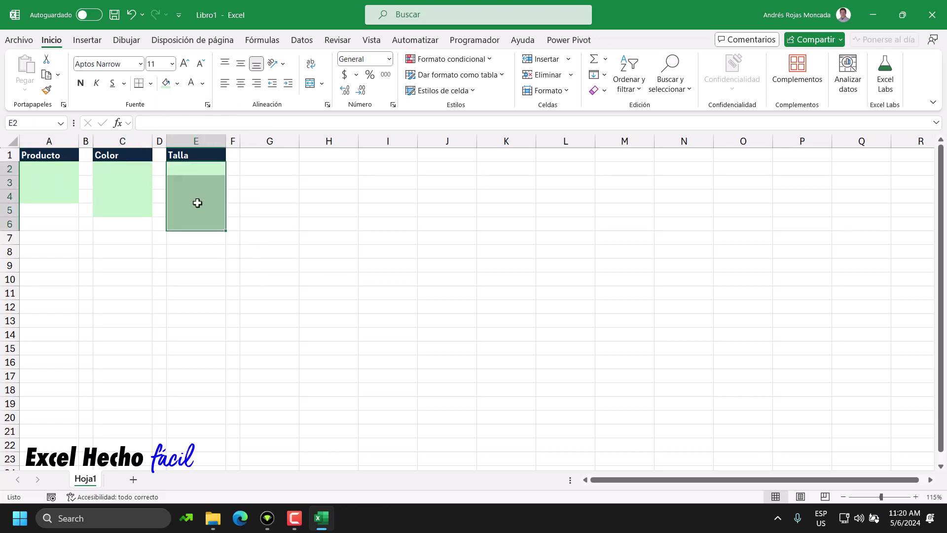
Select the three entry areas A2:A4, C2:C5 and E2:E6 together.
drag(65, 167, 66, 197)
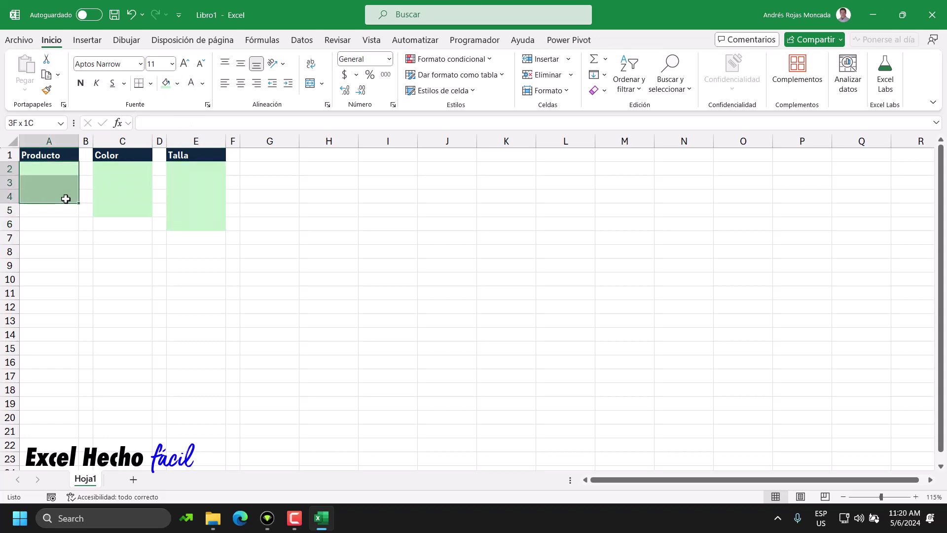
drag(107, 170, 107, 207)
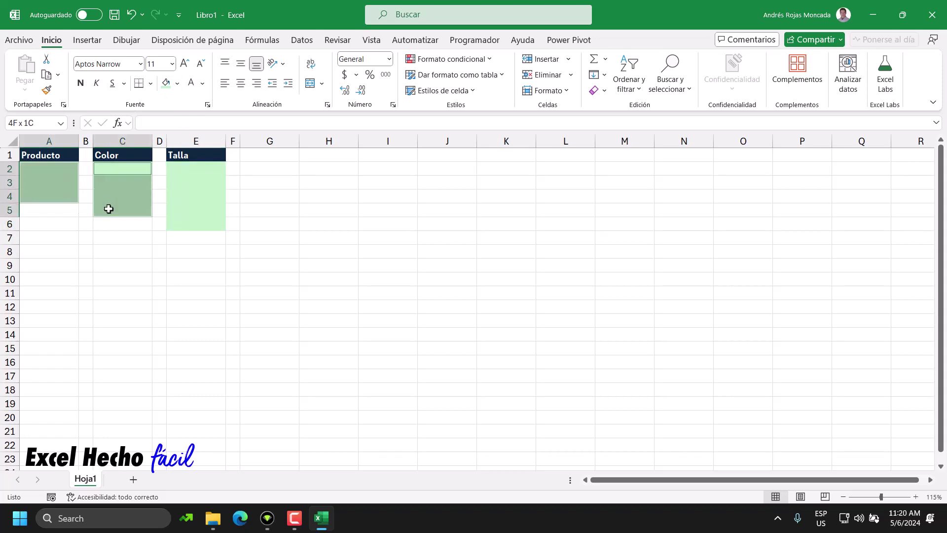
drag(179, 170, 177, 221)
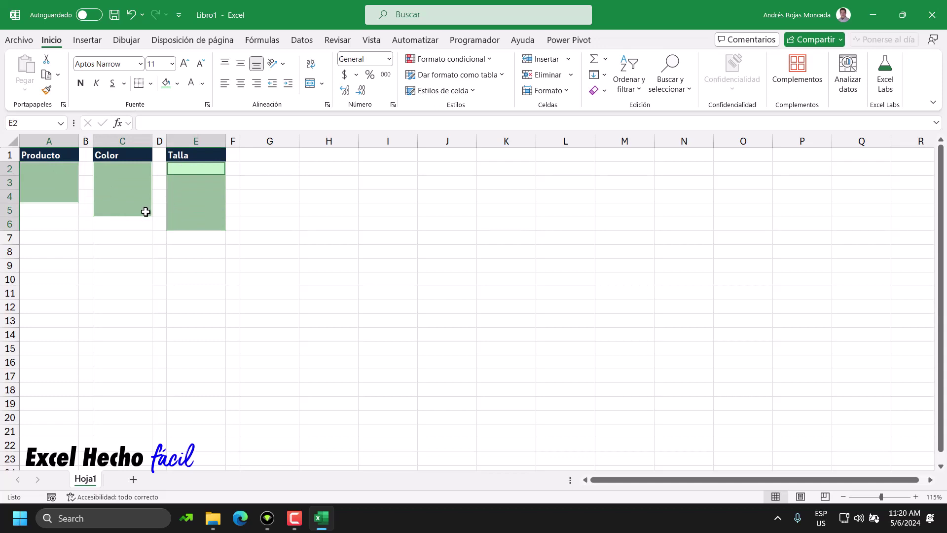
click(56, 167)
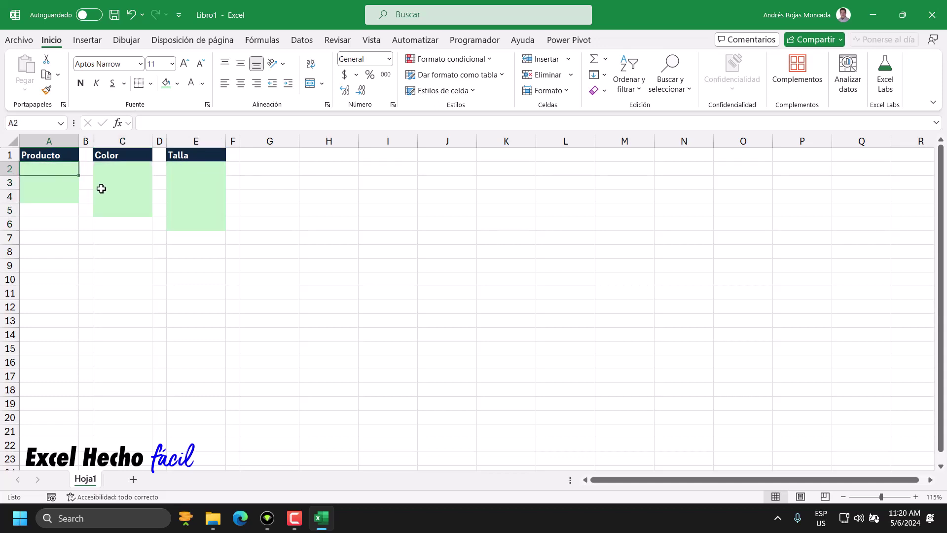
mouse_move(105, 171)
mouse_down()
mouse_move(111, 205)
mouse_move(122, 182)
mouse_up()
click(120, 167)
drag(184, 169, 186, 224)
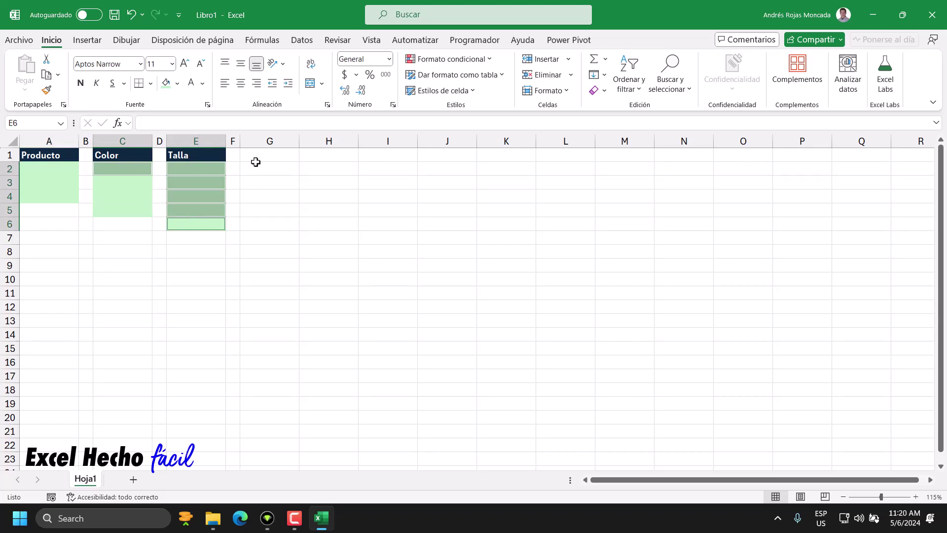
Copy the headers from A1, C1 and E1 and paste them into G1:I1.
click(62, 155)
ctrl+click(110, 155)
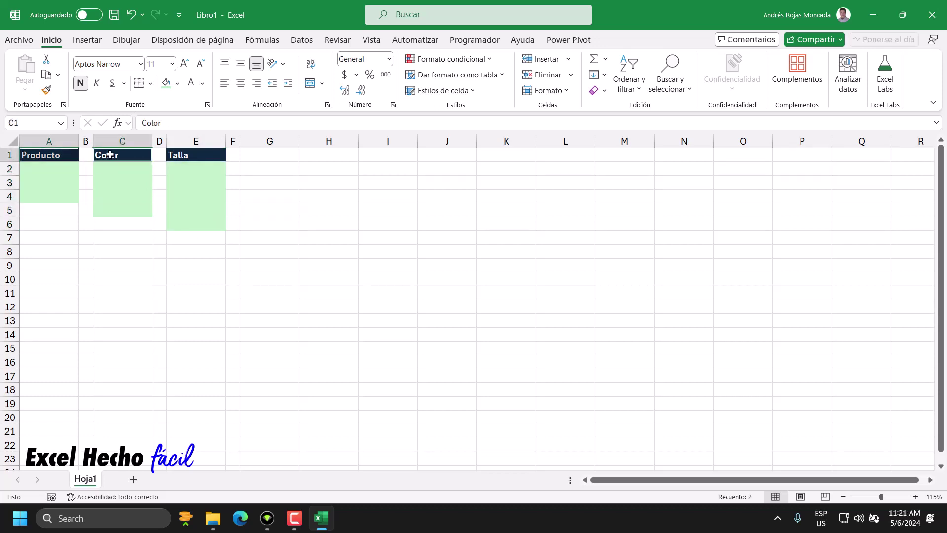
ctrl+click(183, 155)
key(ctrl+c)
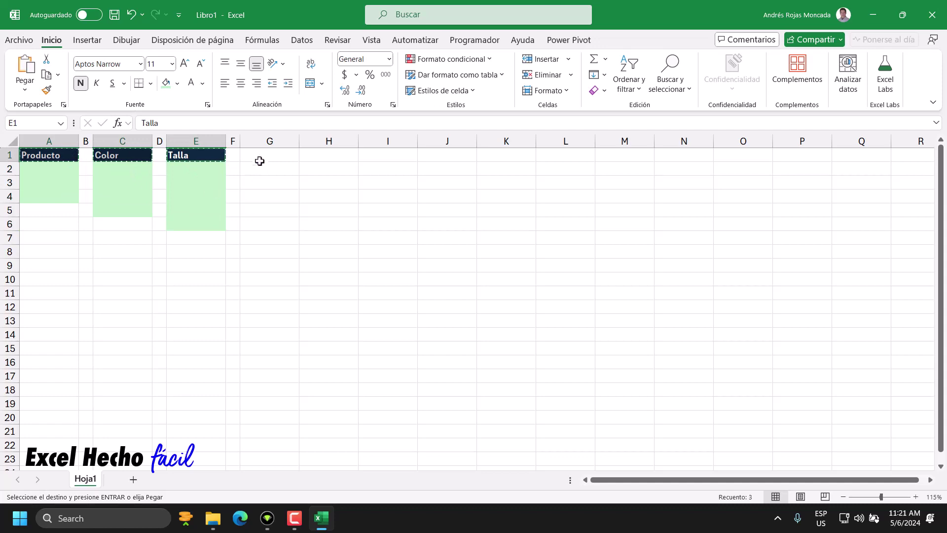
click(259, 161)
key(ctrl+v)
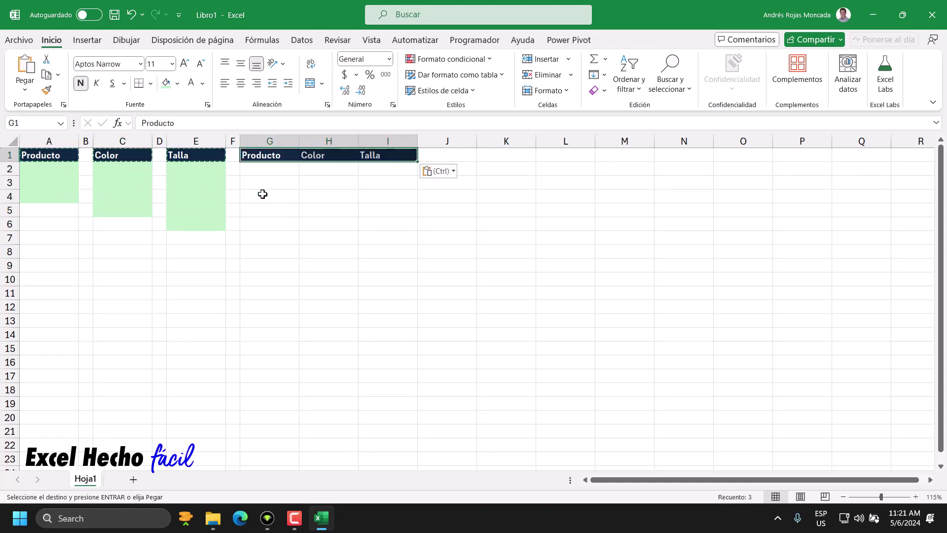
key(Escape)
mouse_move(259, 169)
mouse_down()
mouse_move(381, 190)
mouse_move(376, 444)
mouse_up()
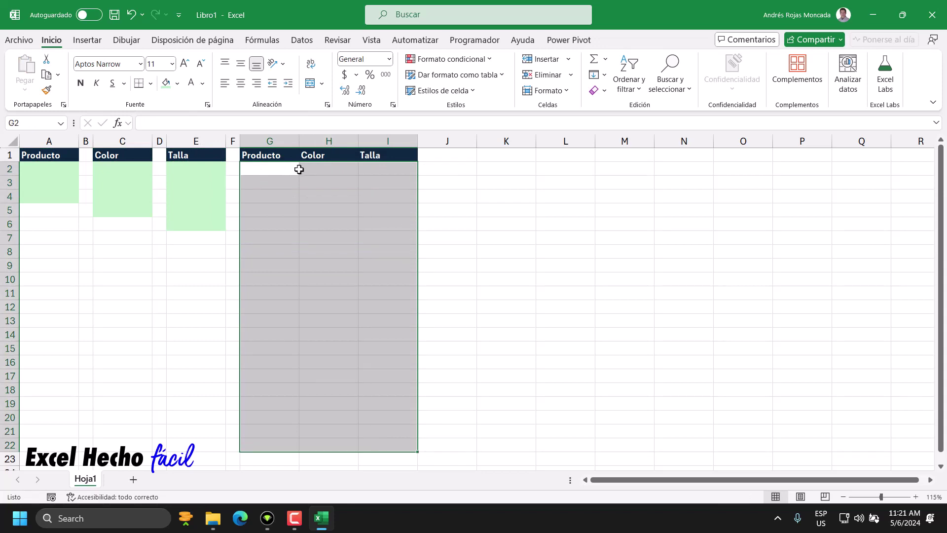
click(63, 170)
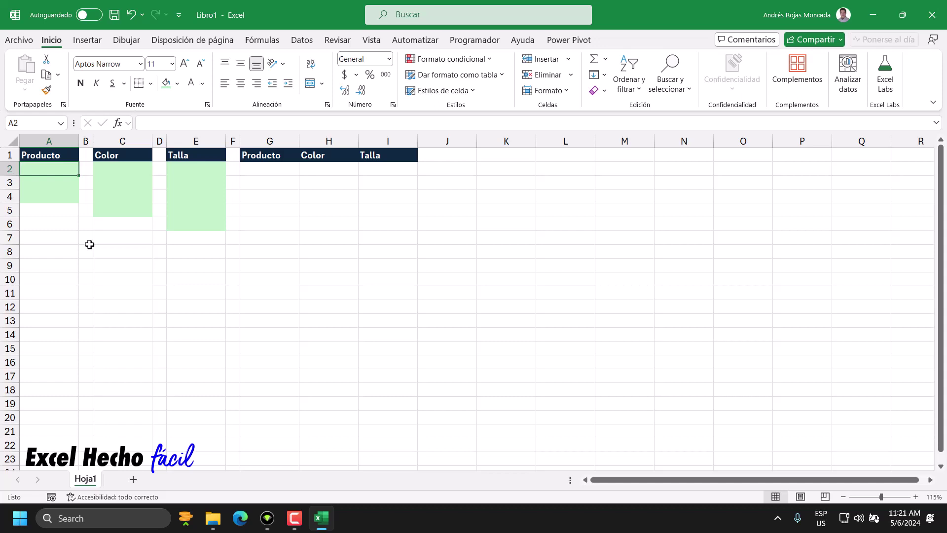
Enter the products Pantalon, Short and Jogger in A2:A4.
text(P)
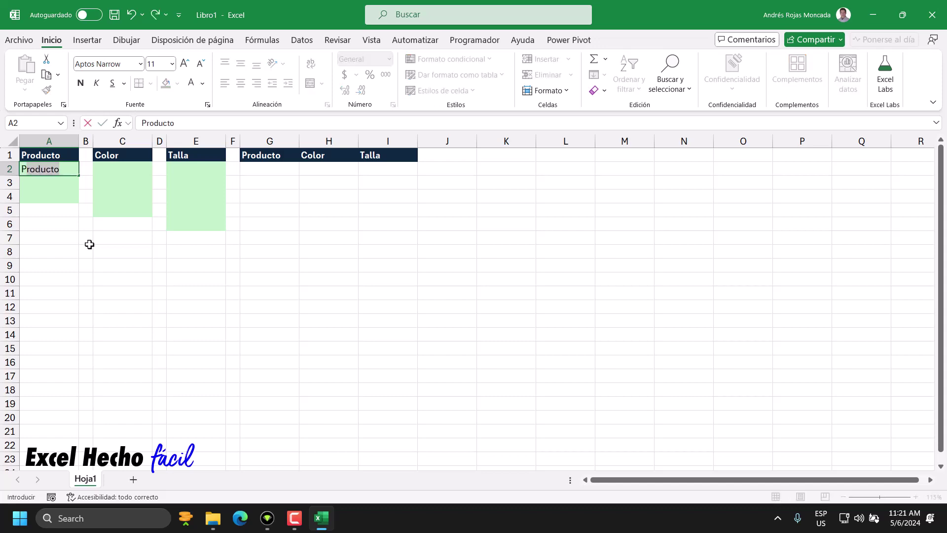
text(antal)
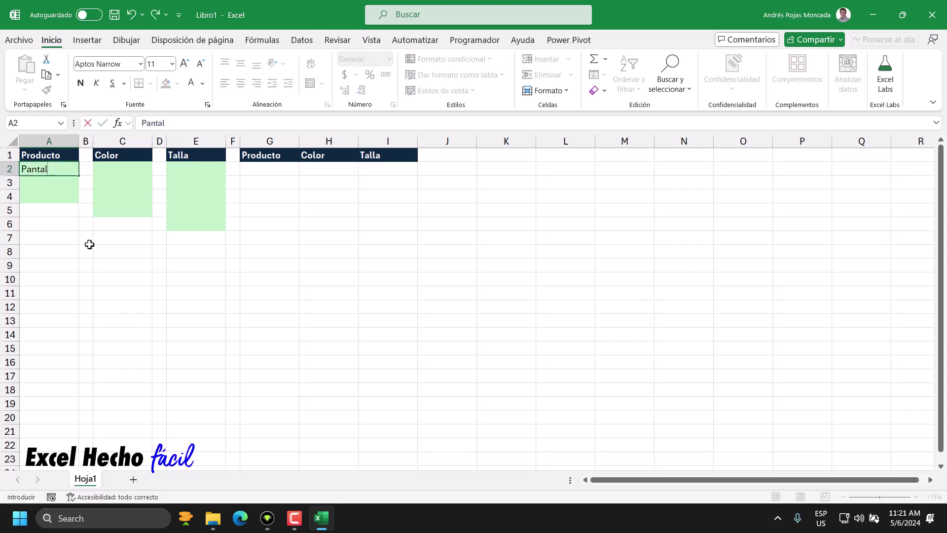
text(on)
key(Return)
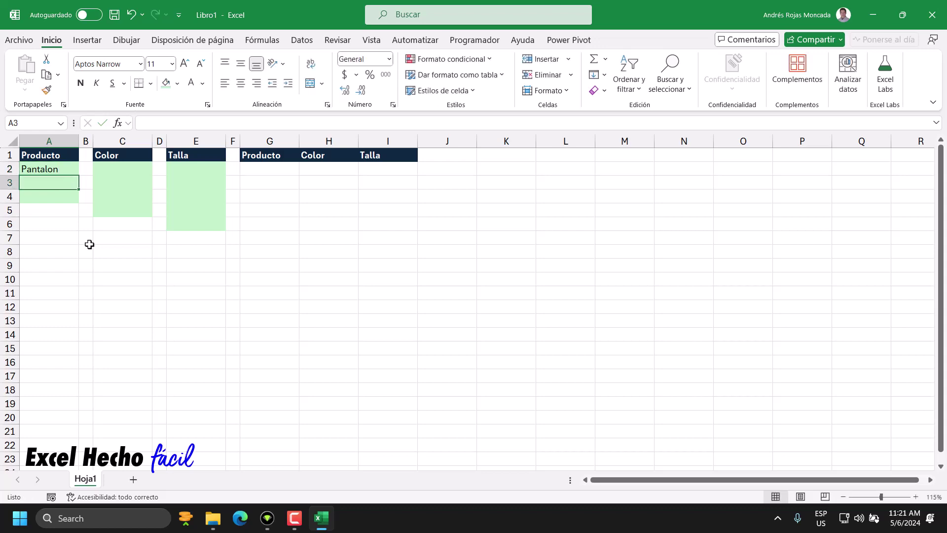
text(S)
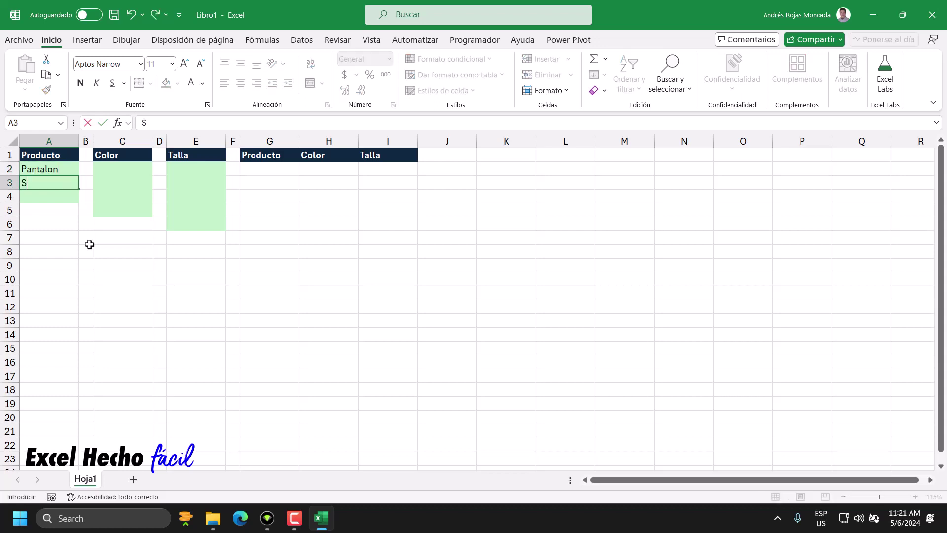
text(hort)
key(Return)
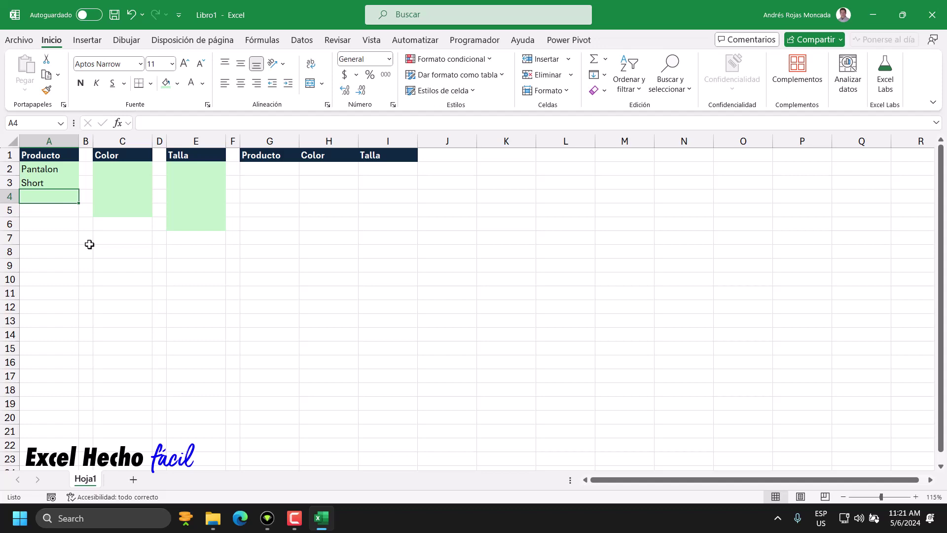
text(J)
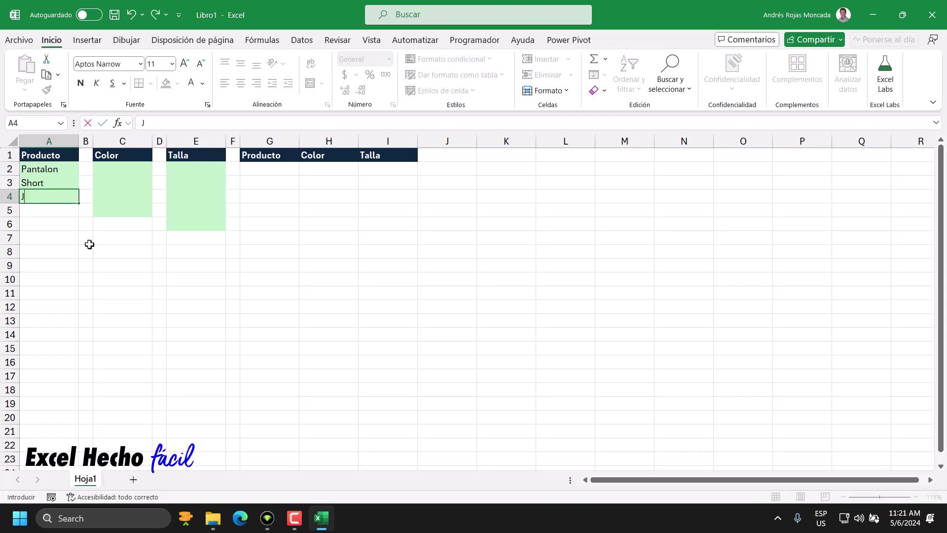
text(ogger)
key(Return)
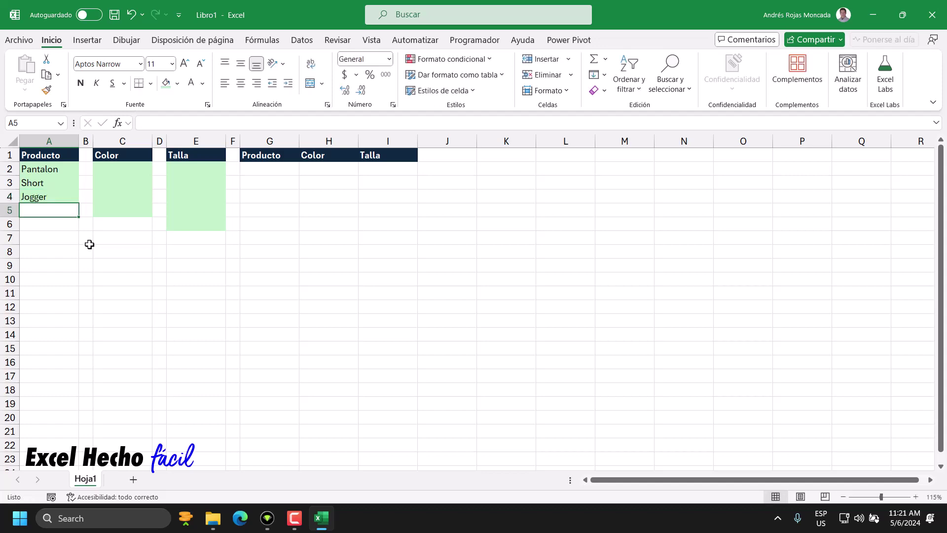
click(63, 195)
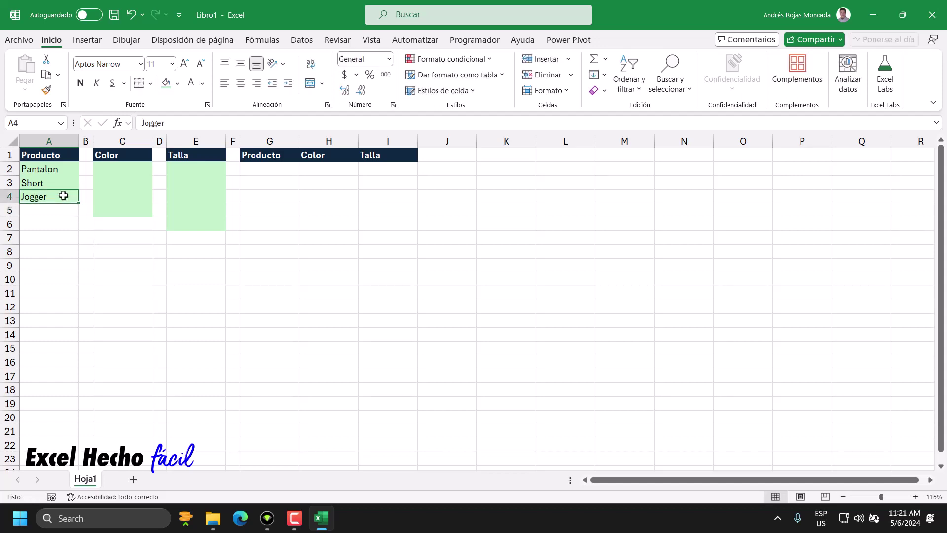
drag(57, 170, 58, 197)
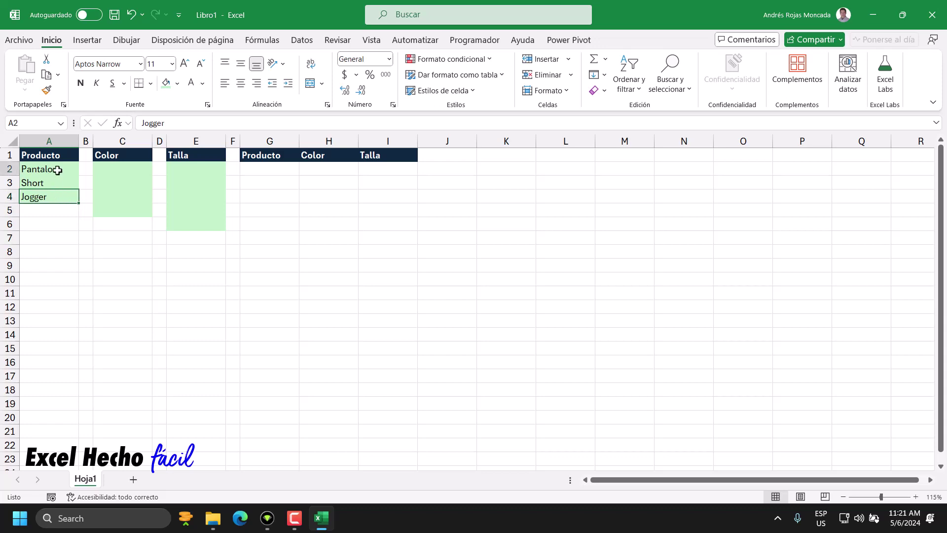
click(59, 198)
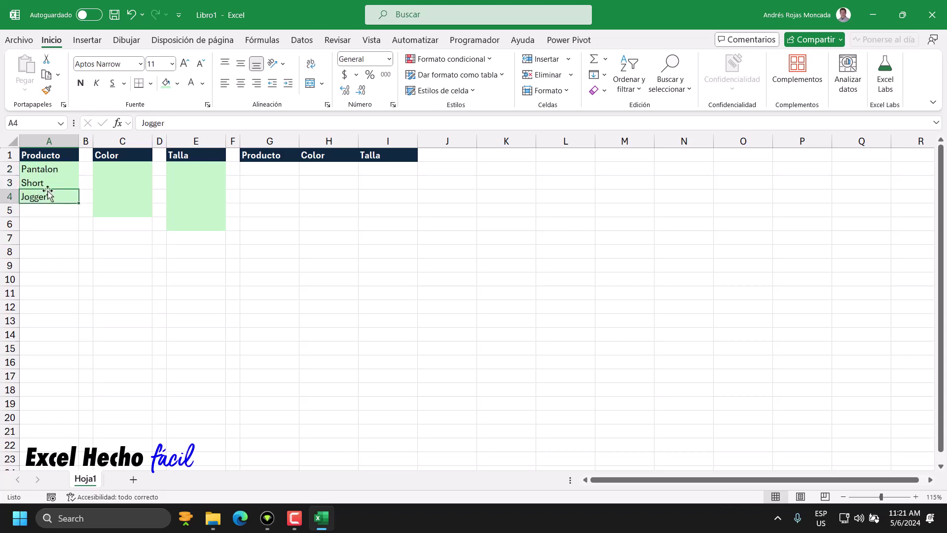
drag(49, 168, 49, 196)
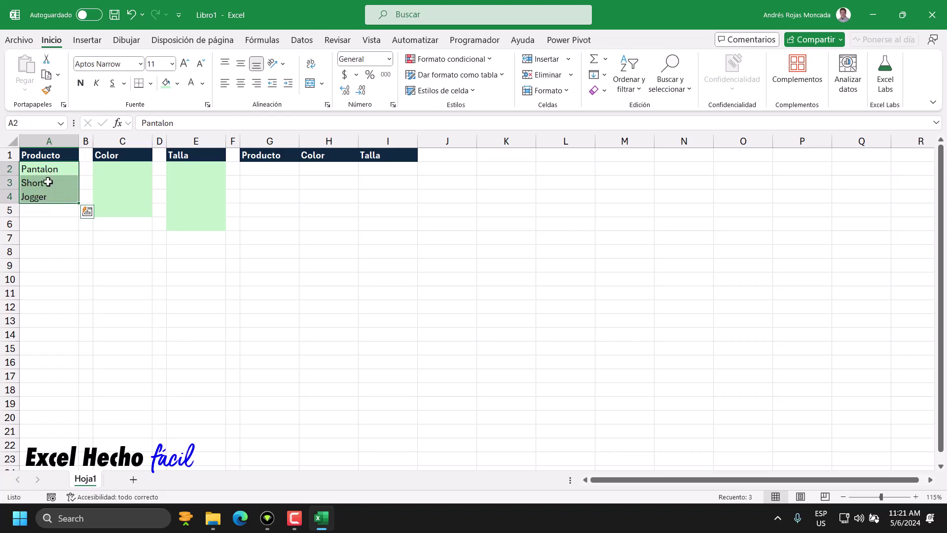
Enter the colours Azul, Verde, Rojo and Blanco in C2:C5.
click(115, 170)
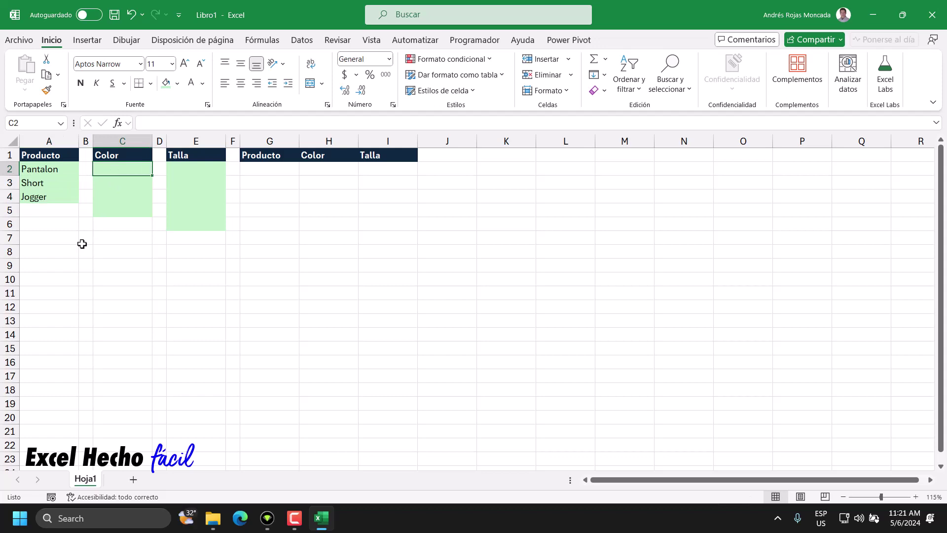
text(Azul)
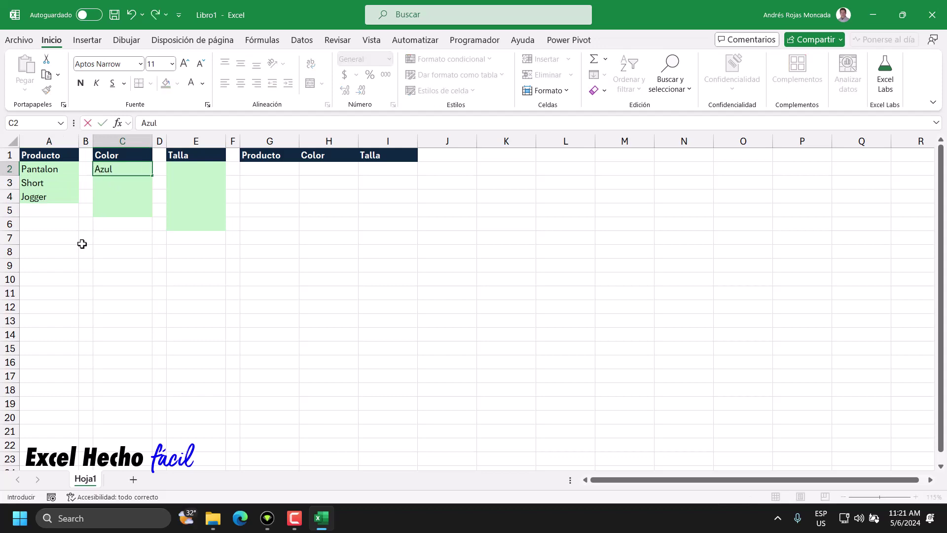
key(Return)
text(Verd)
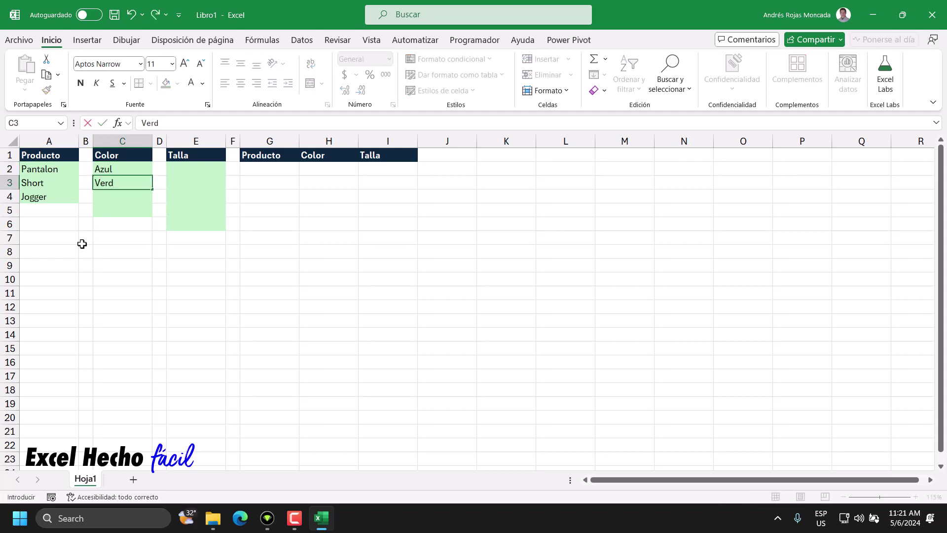
text(e)
key(Return)
text(Rojo)
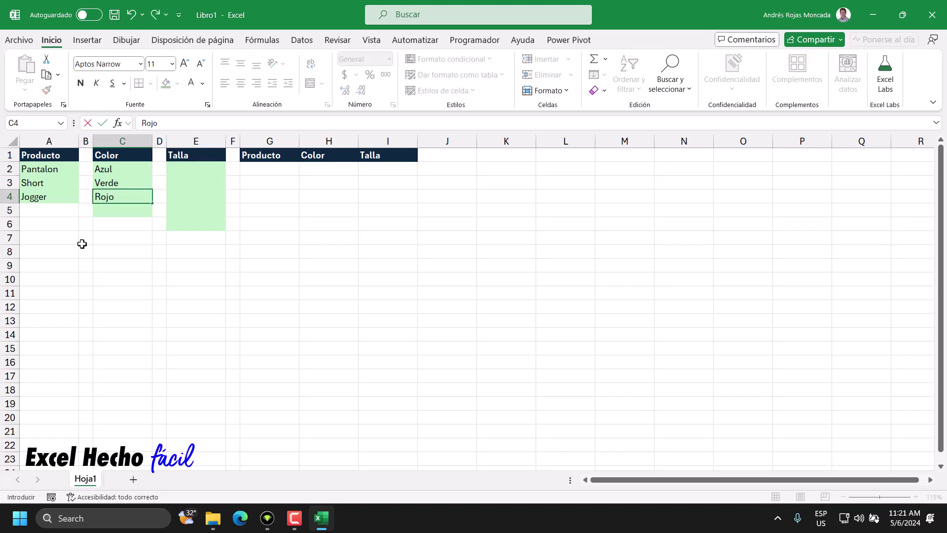
key(Return)
text(Blanc)
text(o)
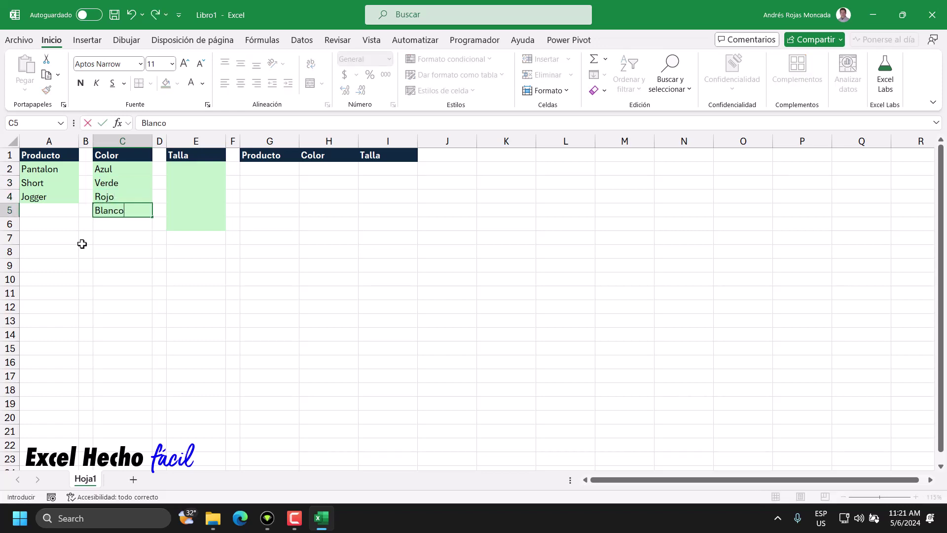
key(Return)
drag(121, 169, 122, 207)
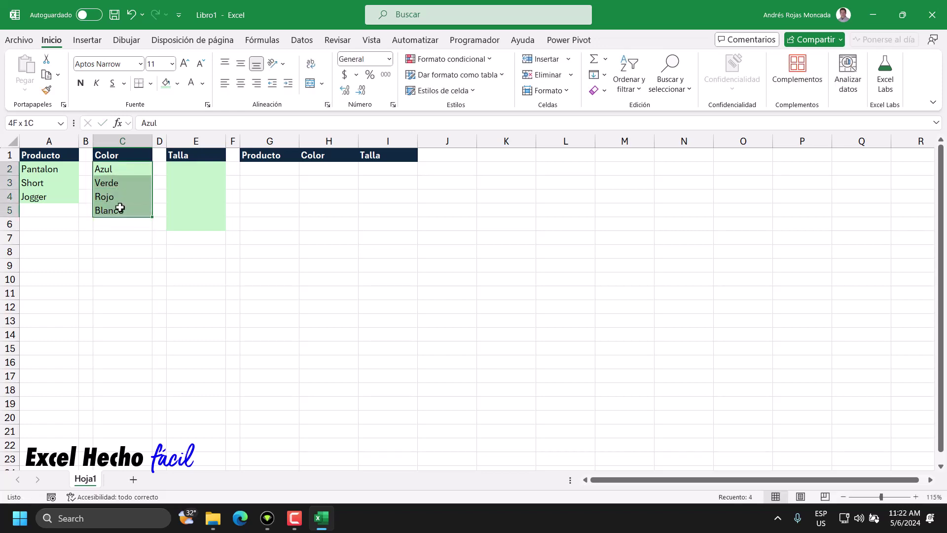
Enter the sizes S, M, L, XL and XXL in E2:E6.
click(176, 171)
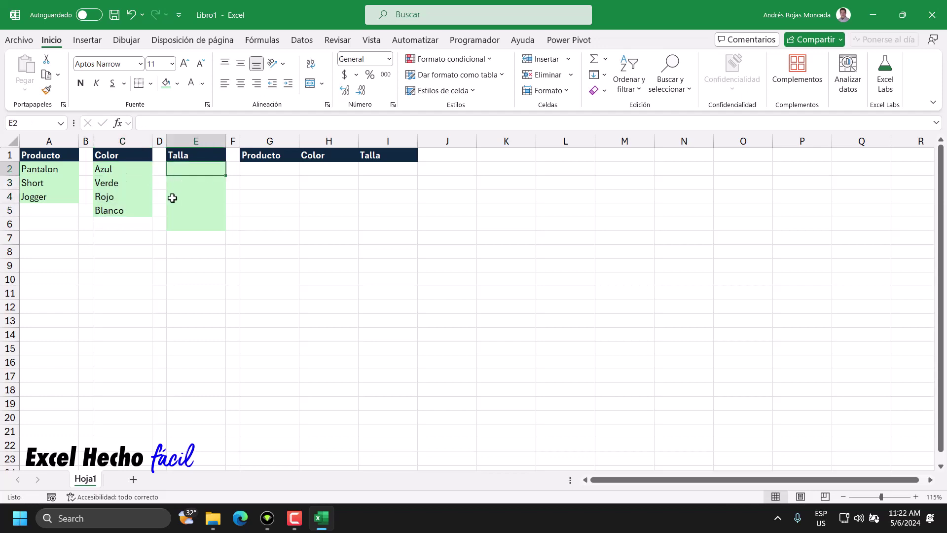
text(S)
key(Return)
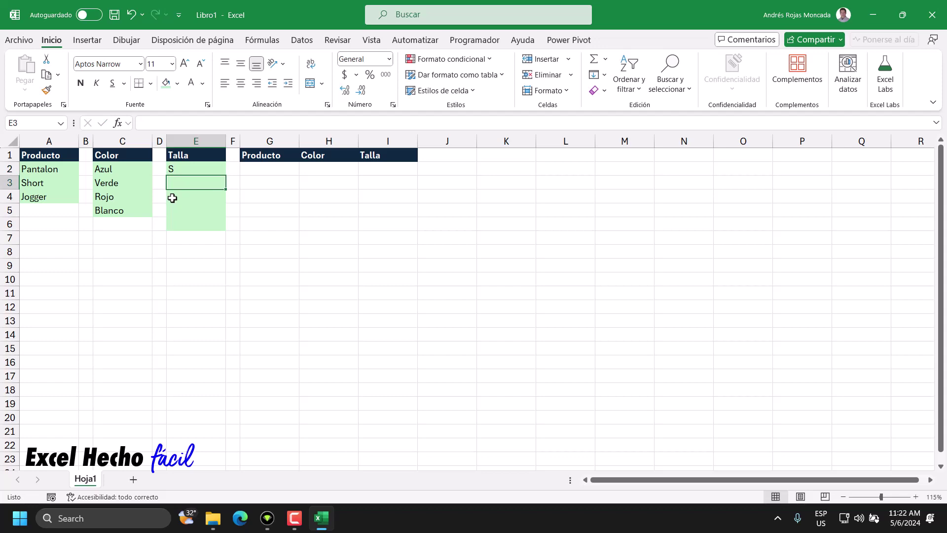
text(M)
key(Return)
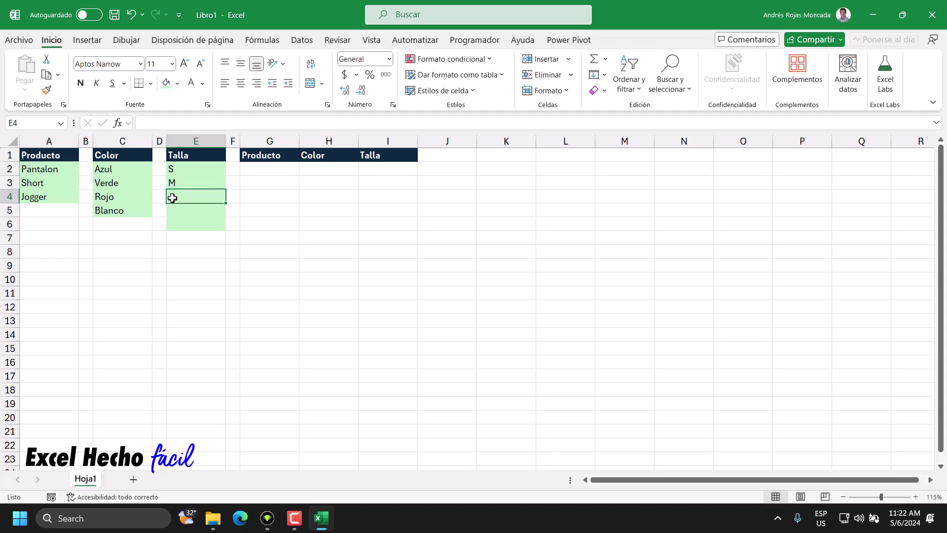
text(L)
key(Return)
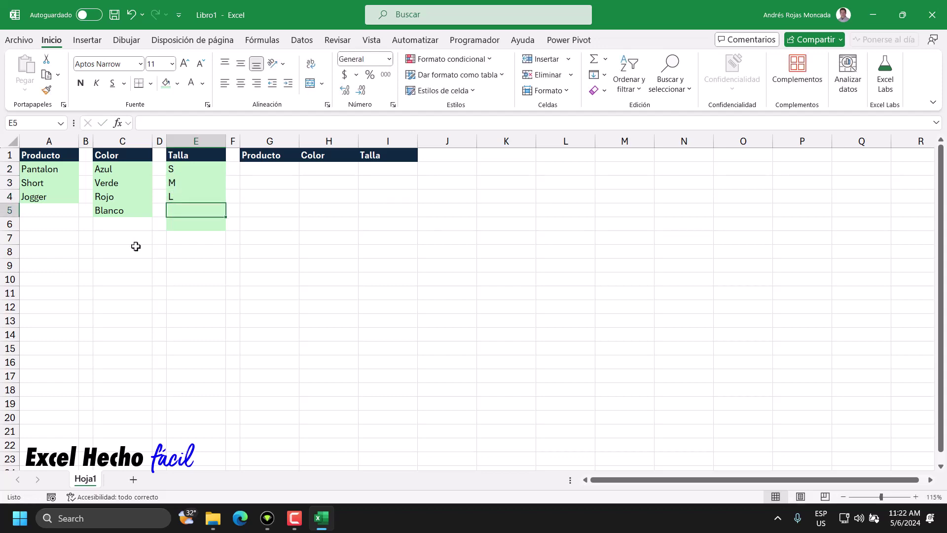
text(XL)
key(Return)
text(X)
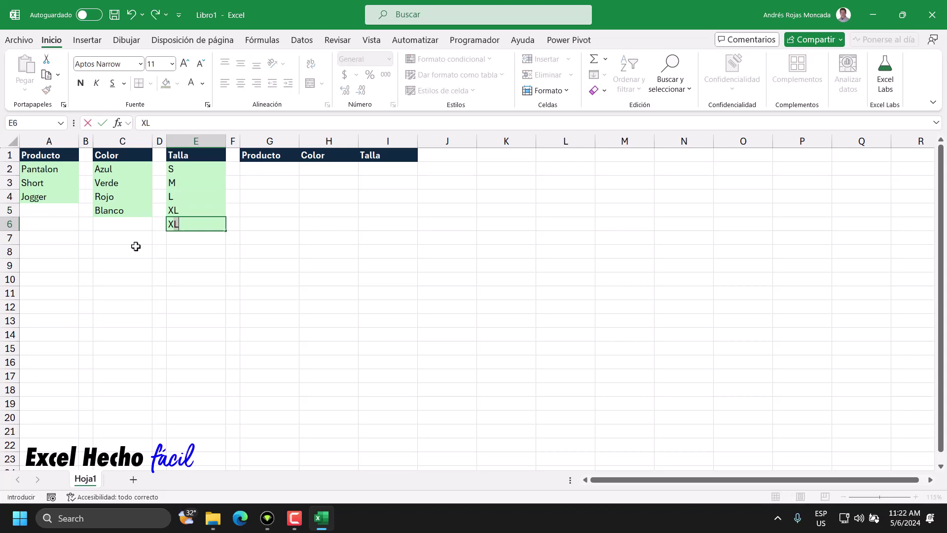
text(XL)
key(Return)
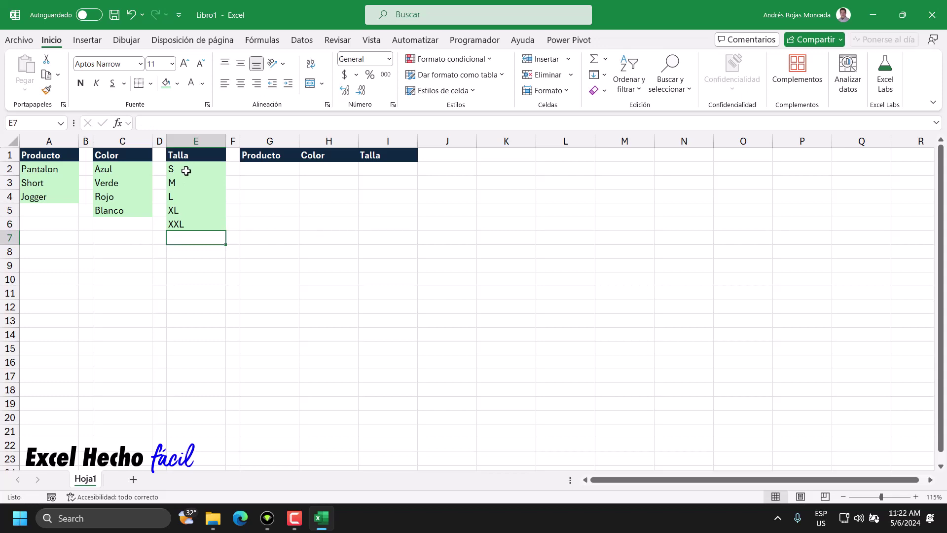
drag(186, 170, 186, 223)
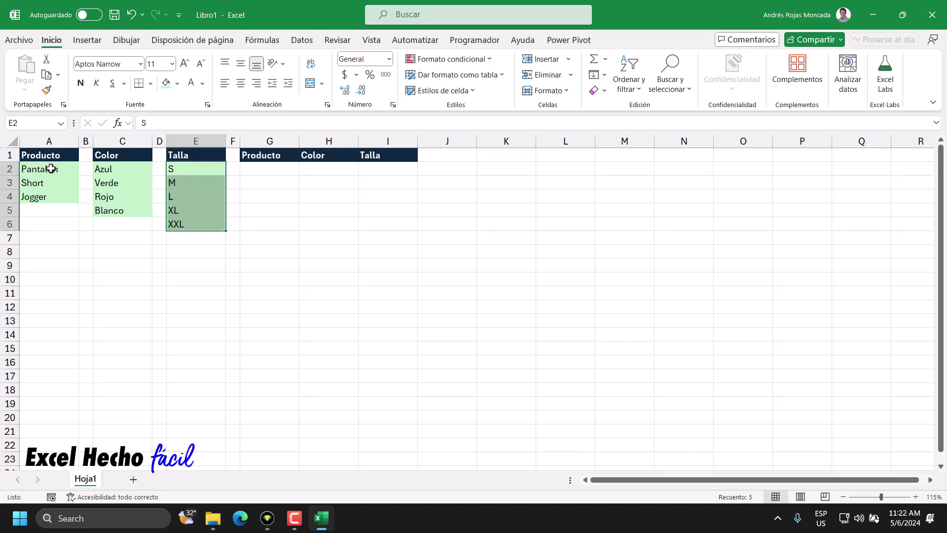
drag(50, 169, 49, 197)
ctrl+drag(106, 169, 142, 210)
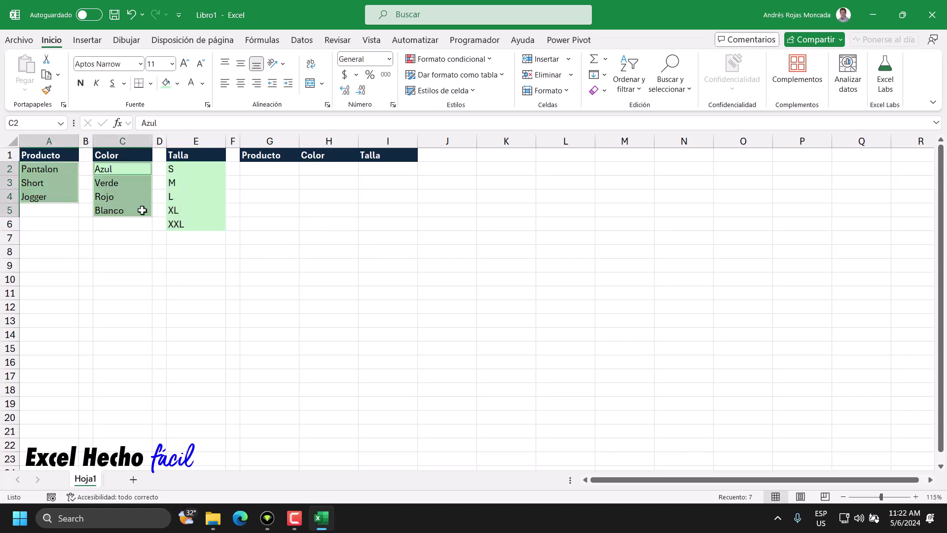
ctrl+drag(186, 169, 186, 225)
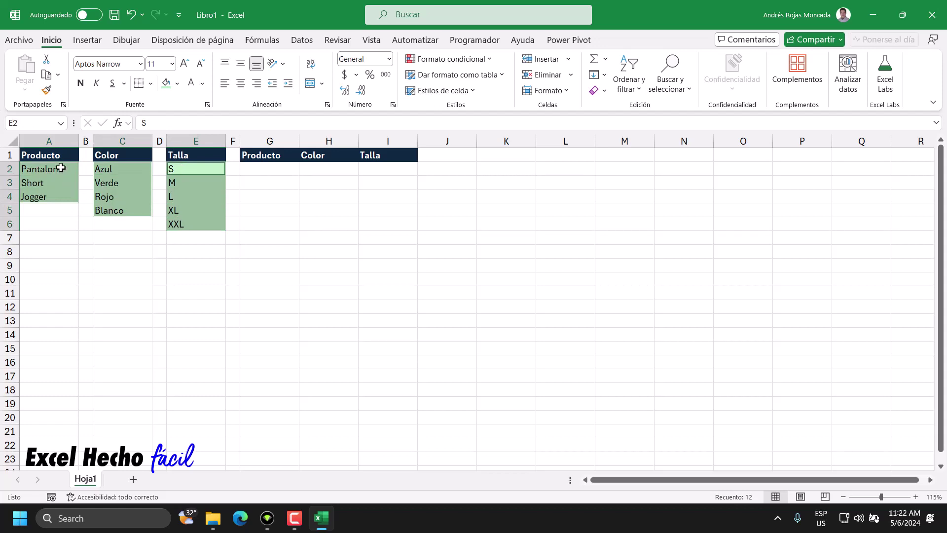
drag(60, 168, 62, 196)
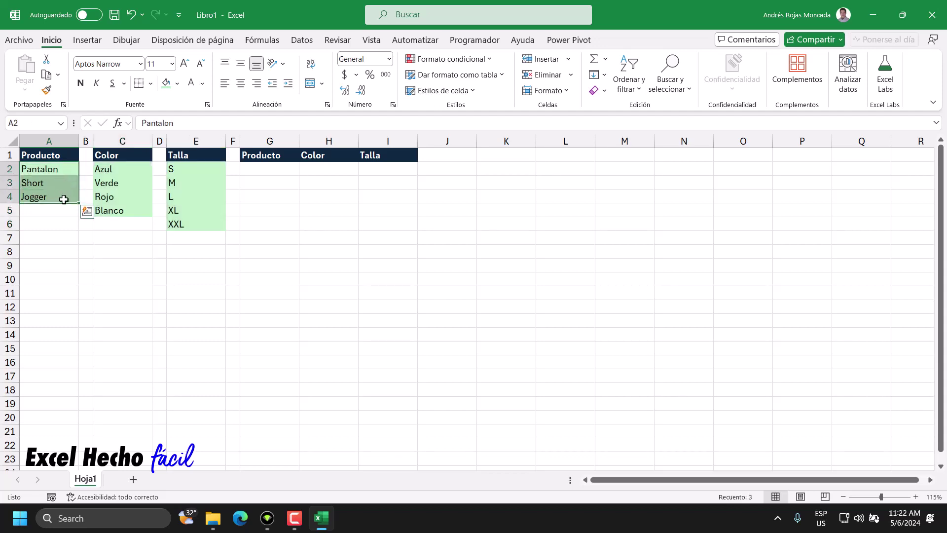
ctrl+drag(115, 168, 111, 210)
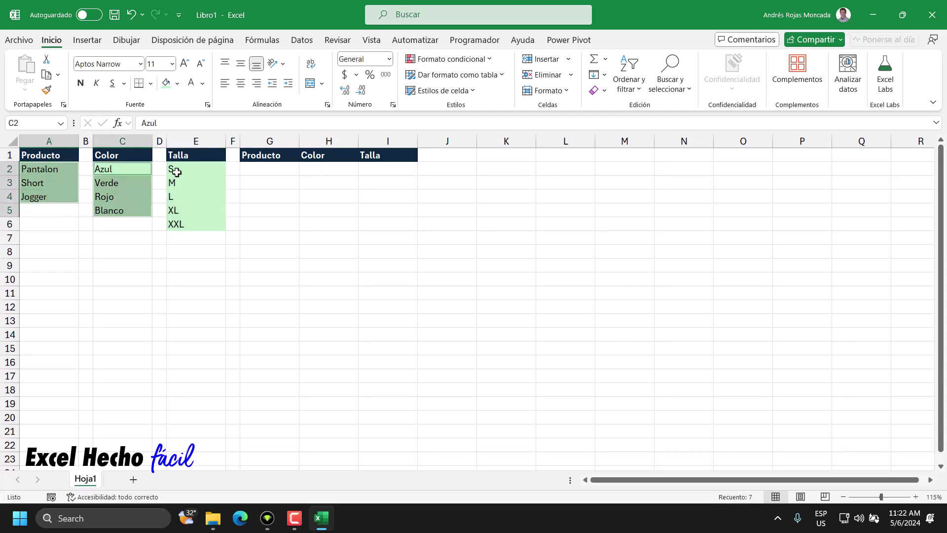
ctrl+drag(176, 169, 184, 226)
click(192, 251)
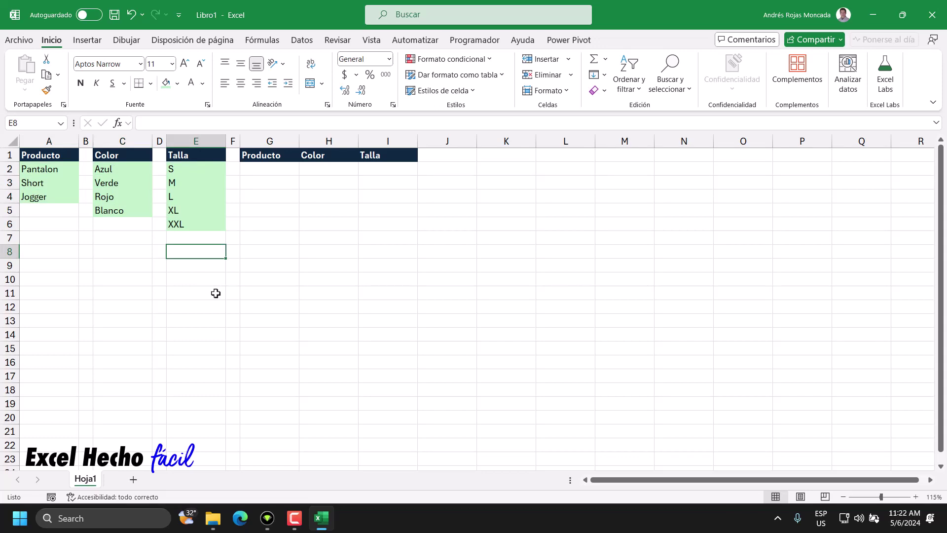
text(=)
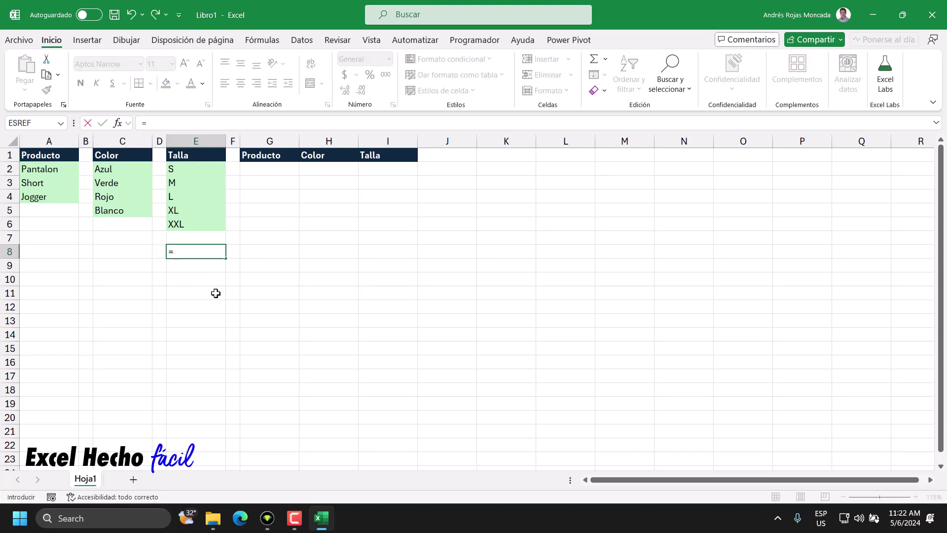
text(3)
text(*)
text(4*)
text(5)
key(F9)
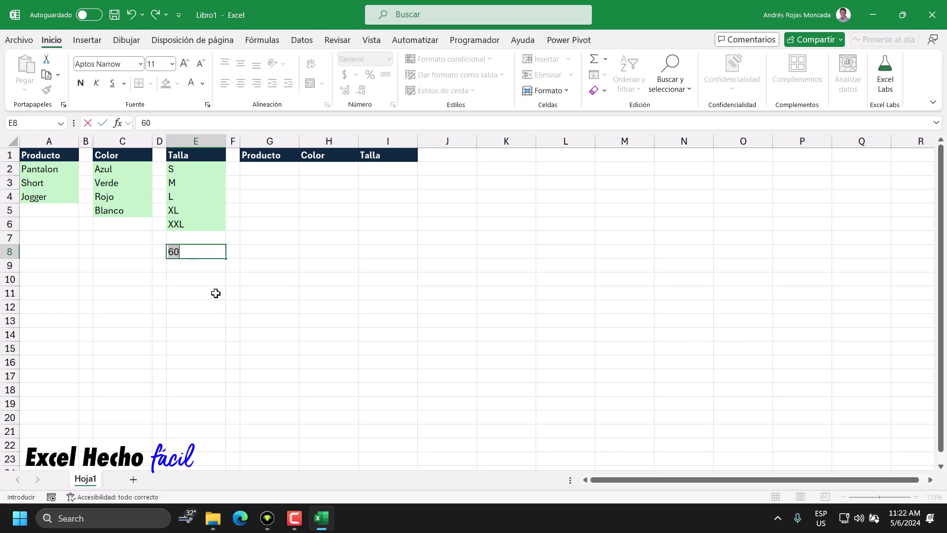
key(Escape)
click(270, 168)
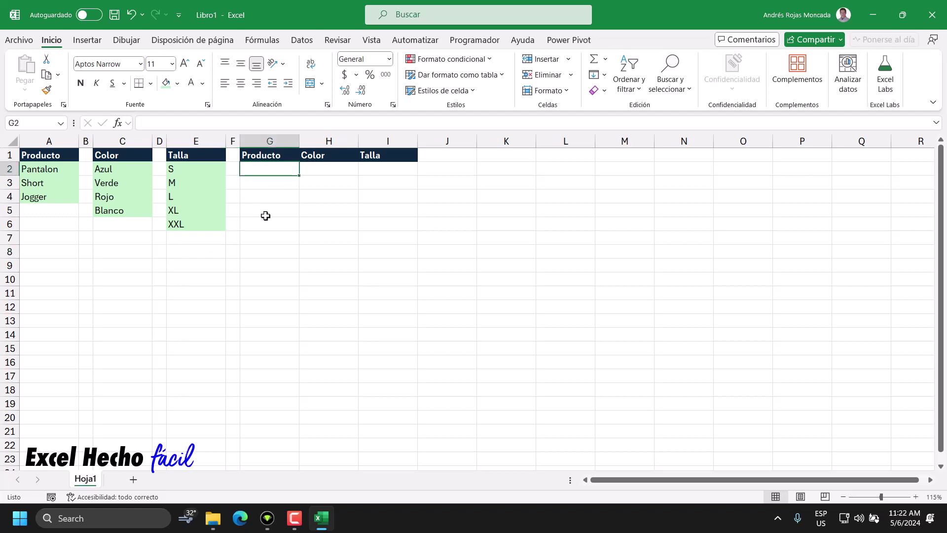
Open Excel Labs as a floating pane and enlarge it taller and wider.
click(887, 76)
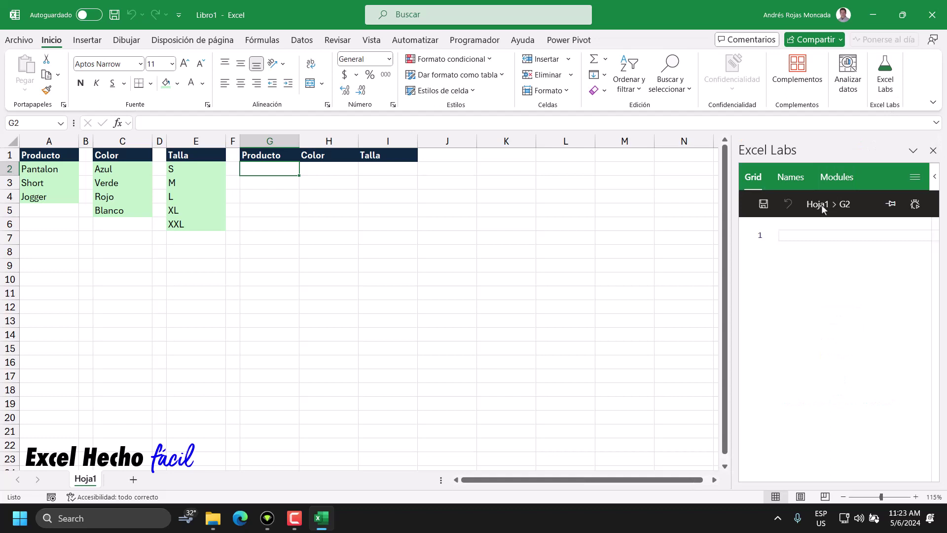
mouse_move(847, 150)
mouse_down()
mouse_move(636, 188)
mouse_move(652, 150)
mouse_up()
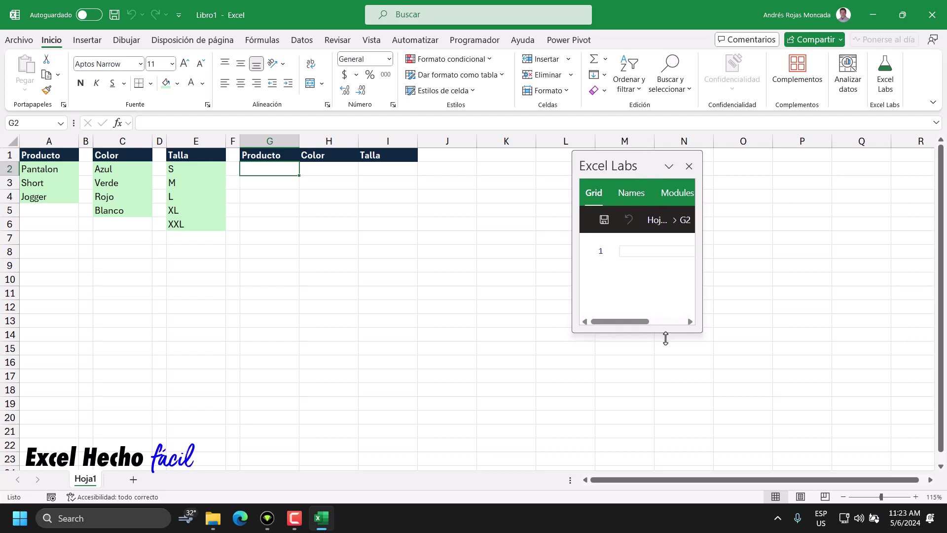
drag(664, 333, 650, 467)
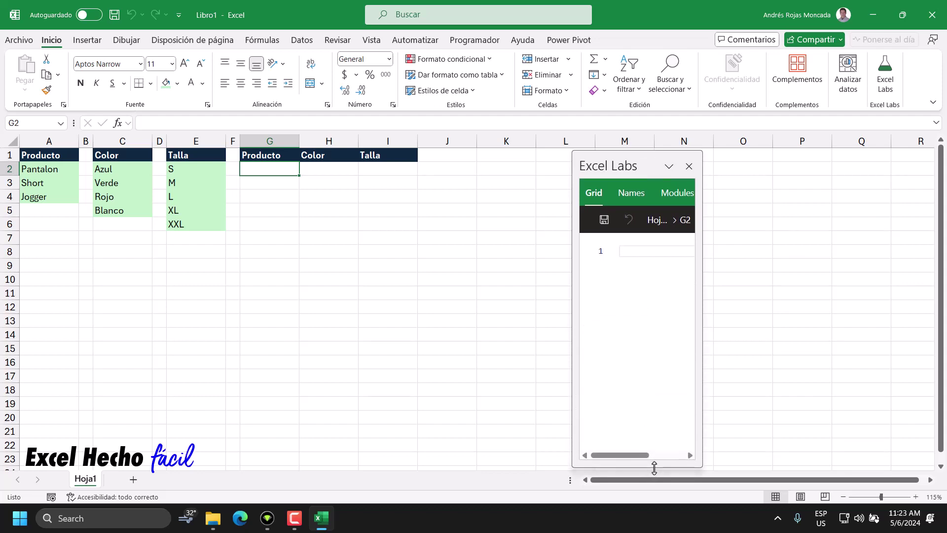
drag(701, 301, 932, 296)
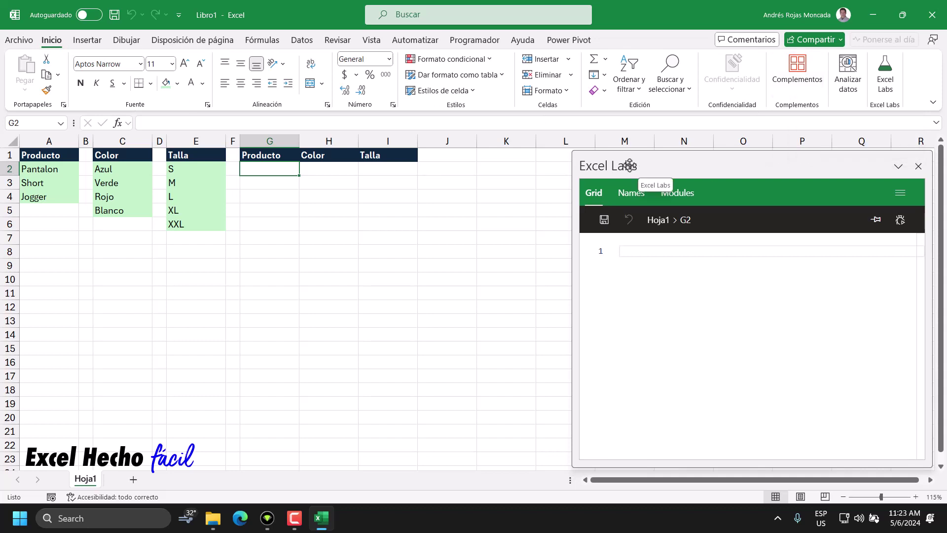
Launch the Advanced formula environment from the Excel Labs feature gallery.
click(898, 197)
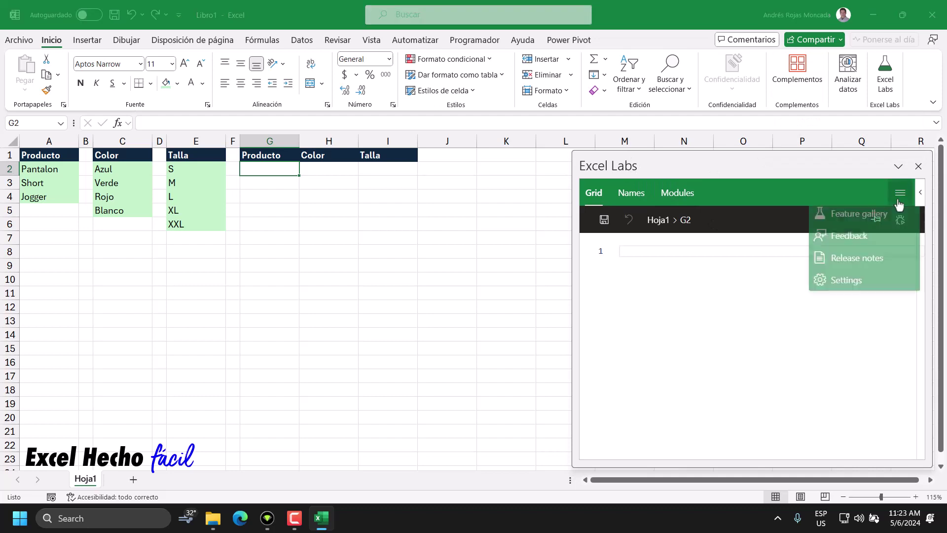
click(869, 227)
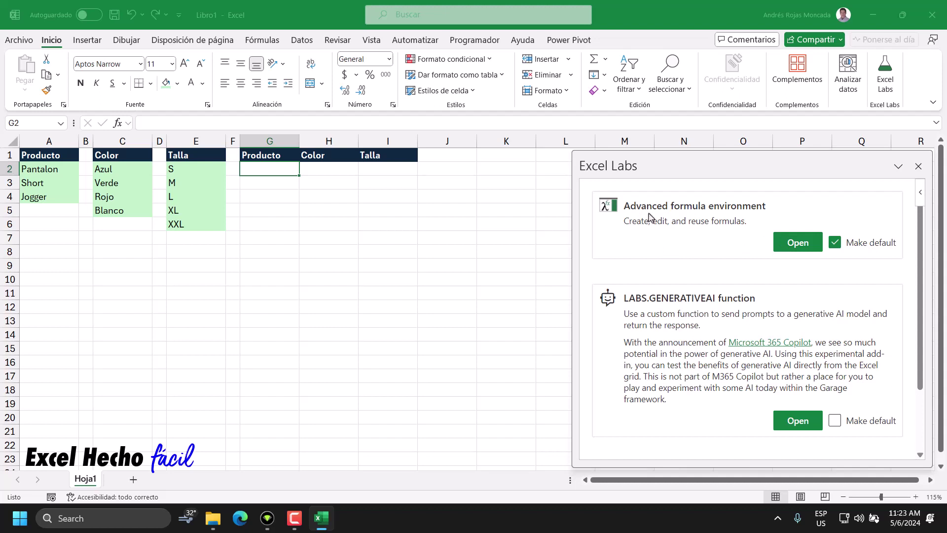
click(798, 243)
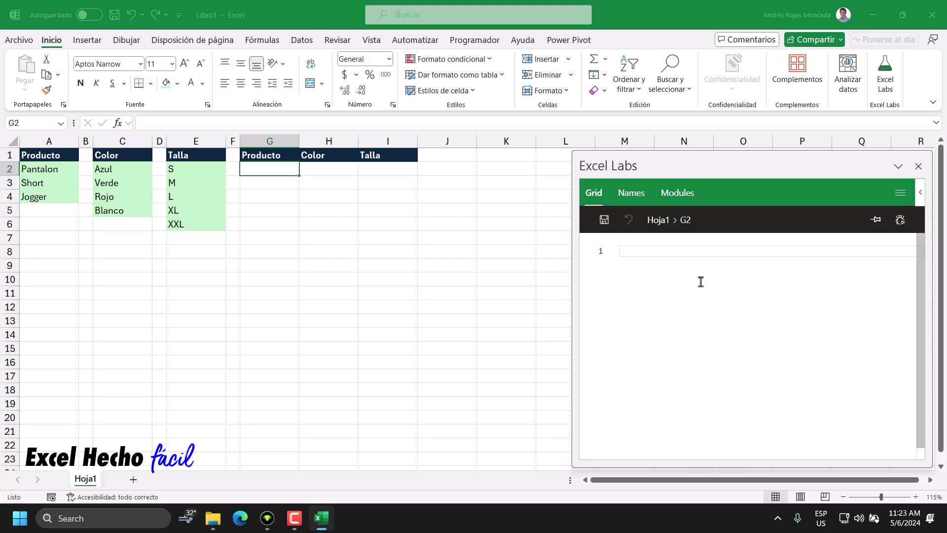
Set column J to a column width of 2.
click(457, 142)
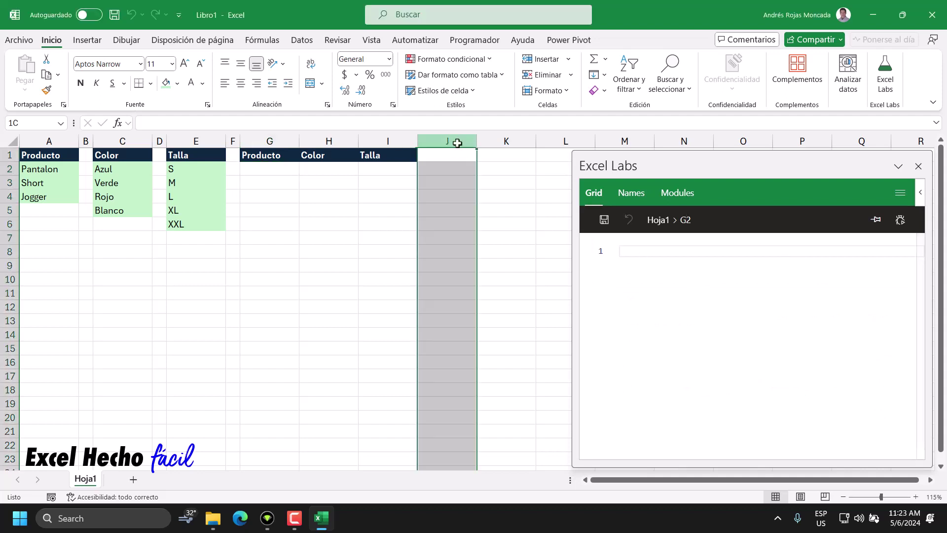
right_click(458, 142)
click(502, 340)
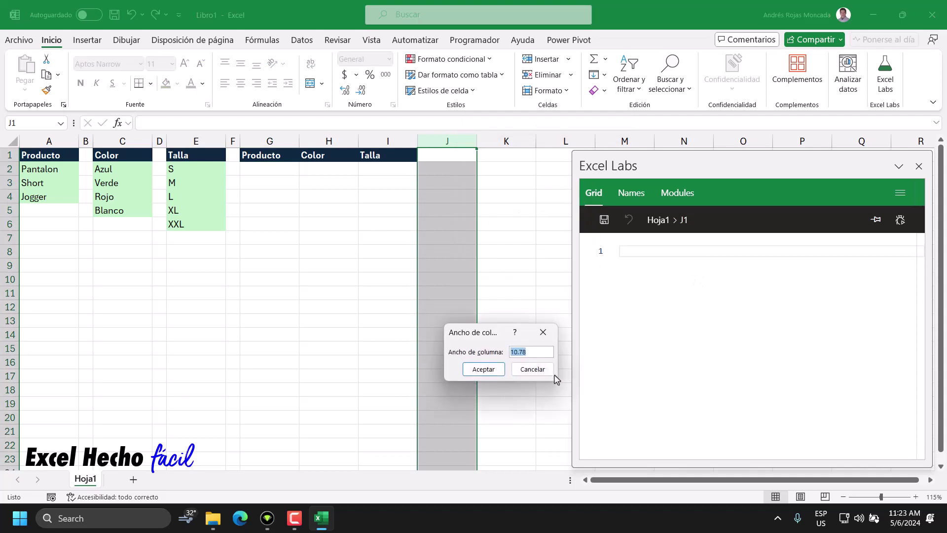
text(2)
key(Return)
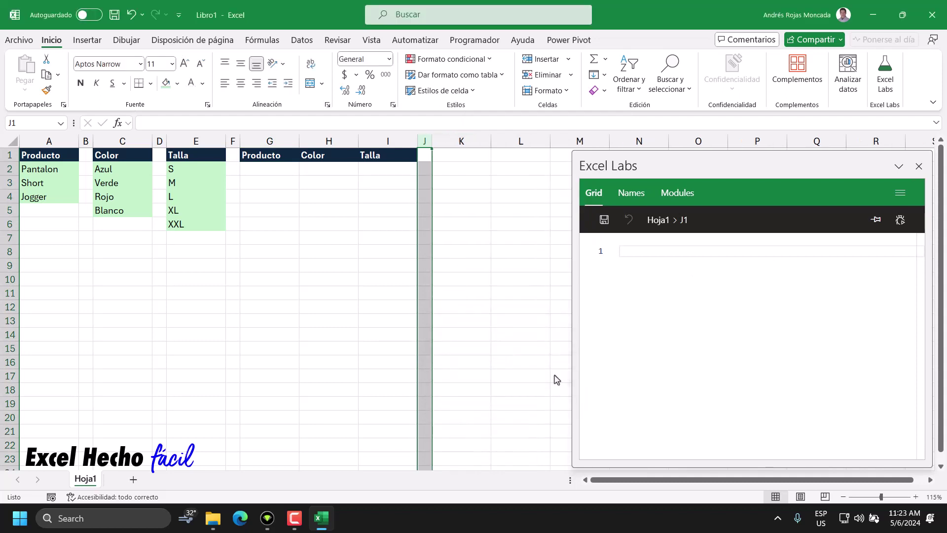
With G2 selected, check the Excel Labs settings and return to the formula editor.
click(261, 173)
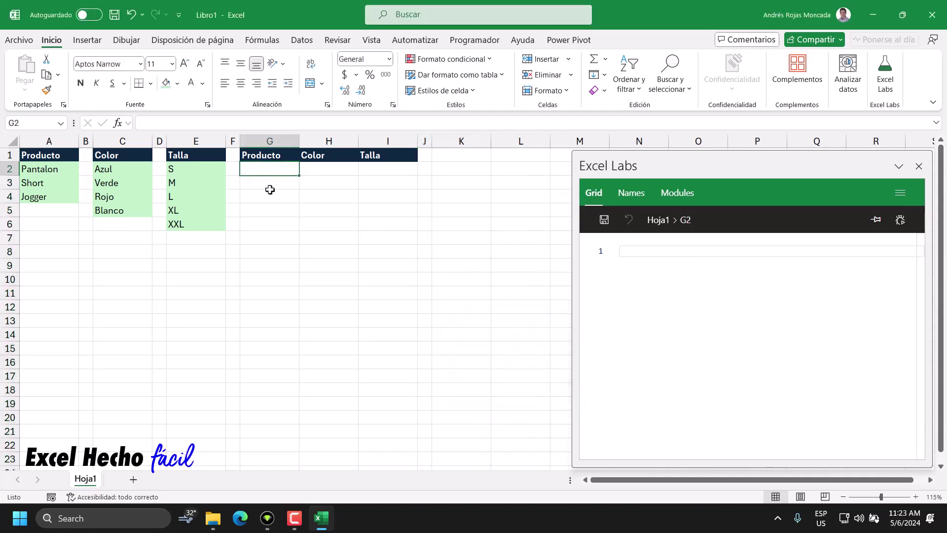
click(901, 195)
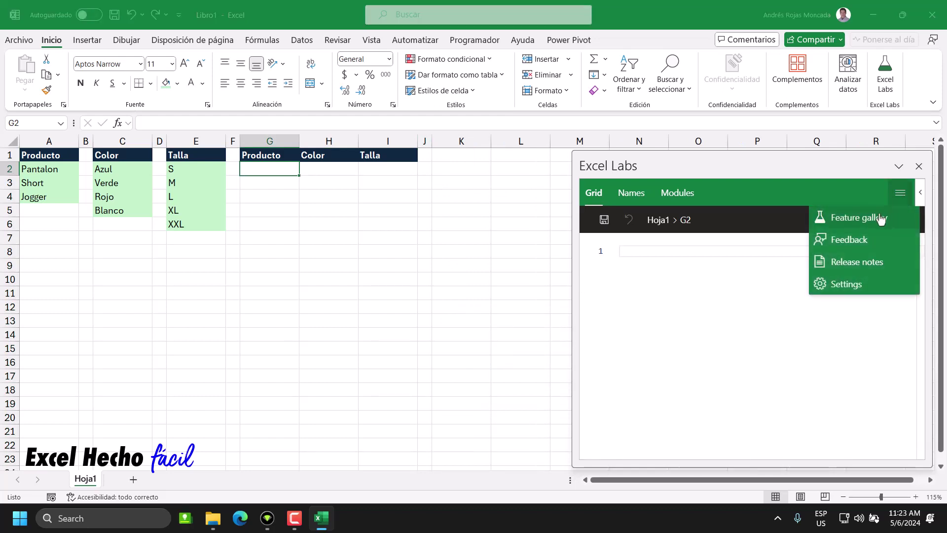
click(846, 285)
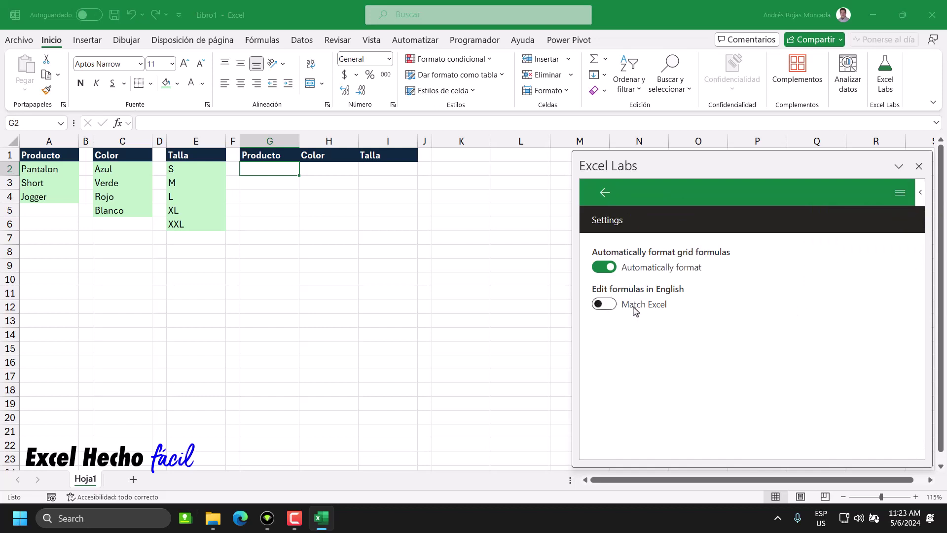
click(605, 193)
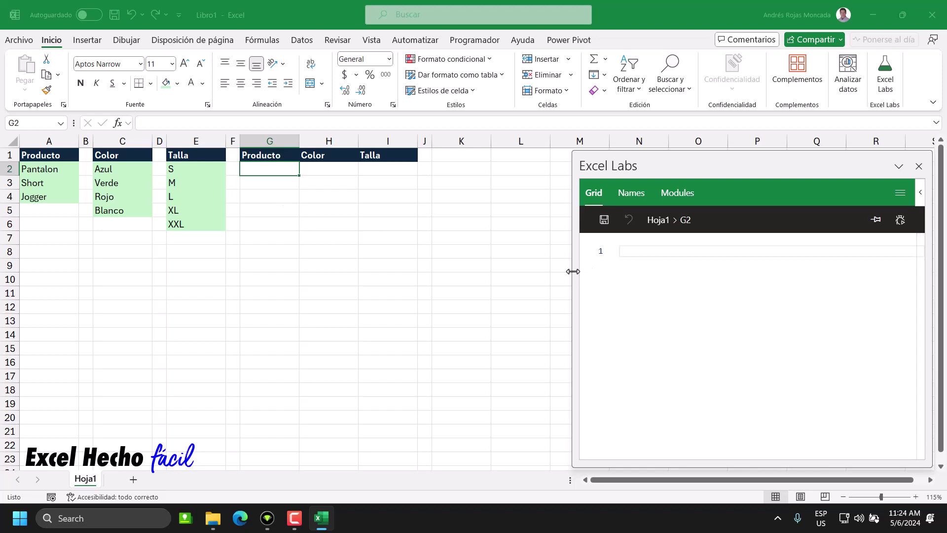
Widen the Excel Labs pane and pin the editor to cell G2.
drag(573, 271, 435, 271)
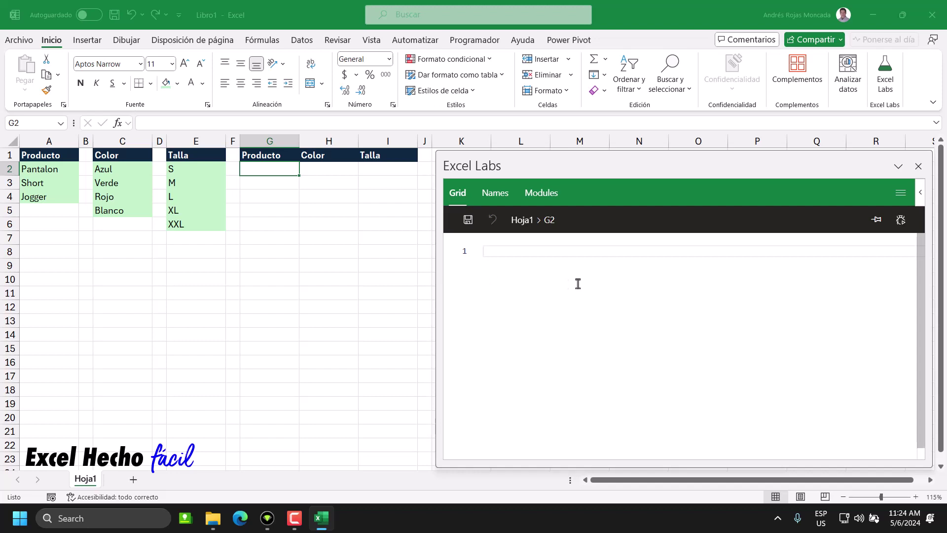
click(262, 196)
click(273, 171)
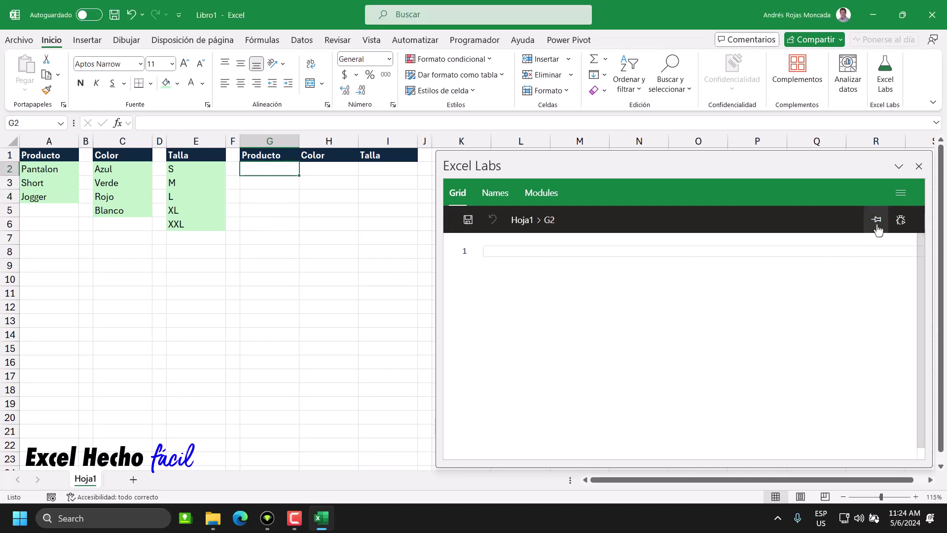
click(874, 230)
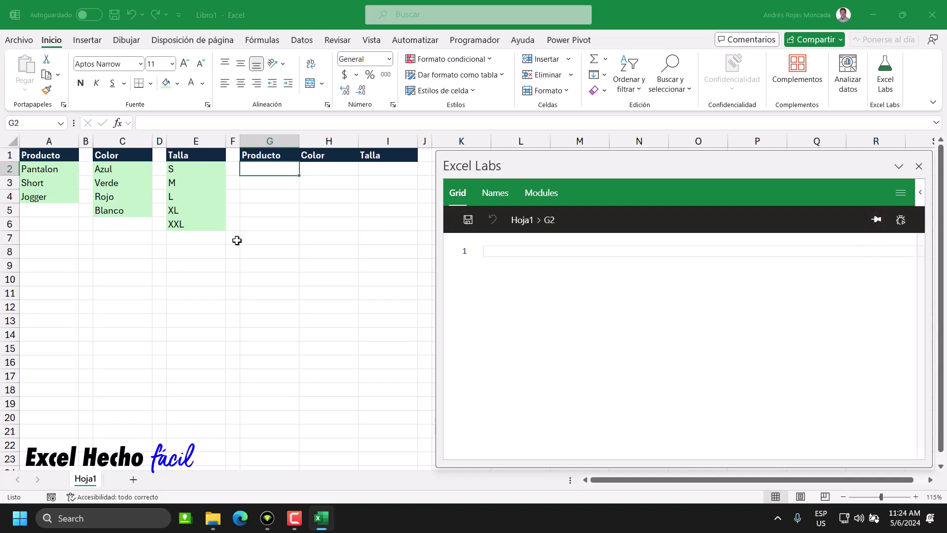
click(75, 282)
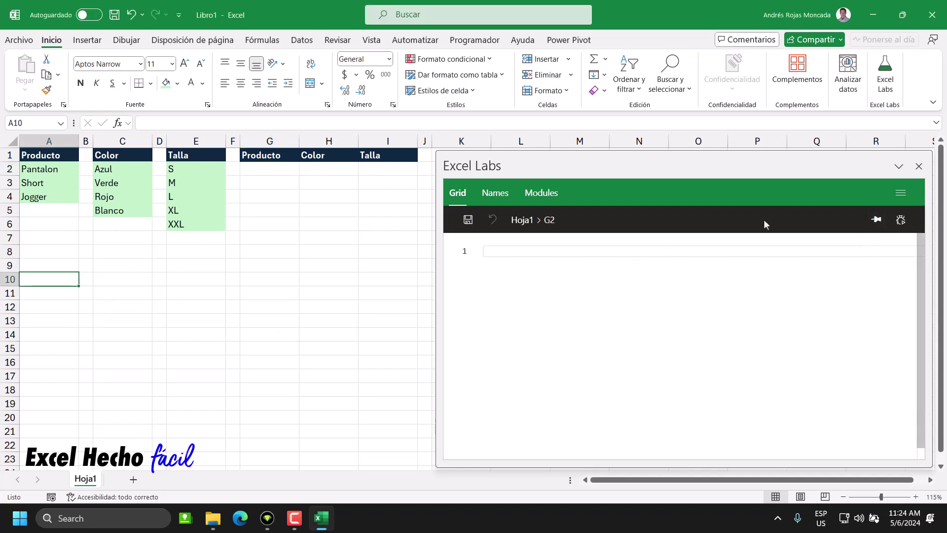
click(262, 172)
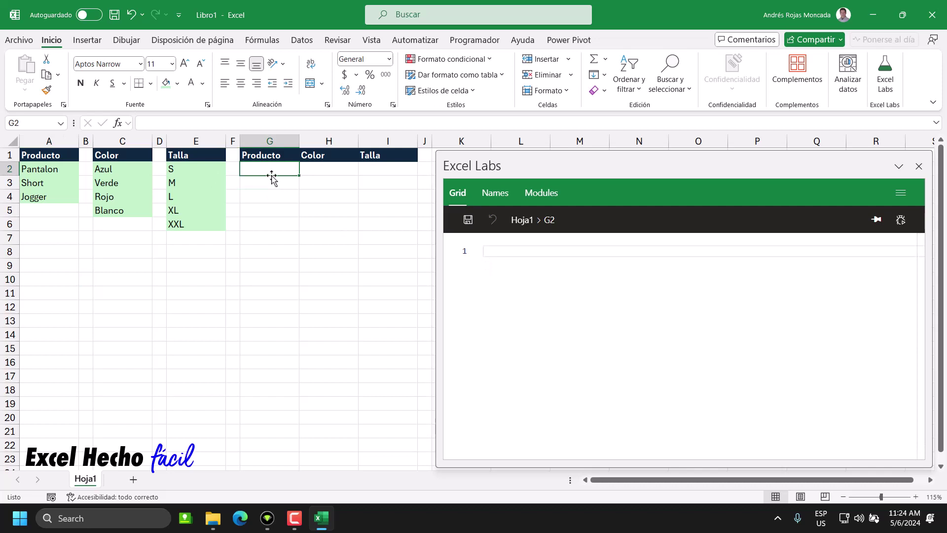
click(492, 296)
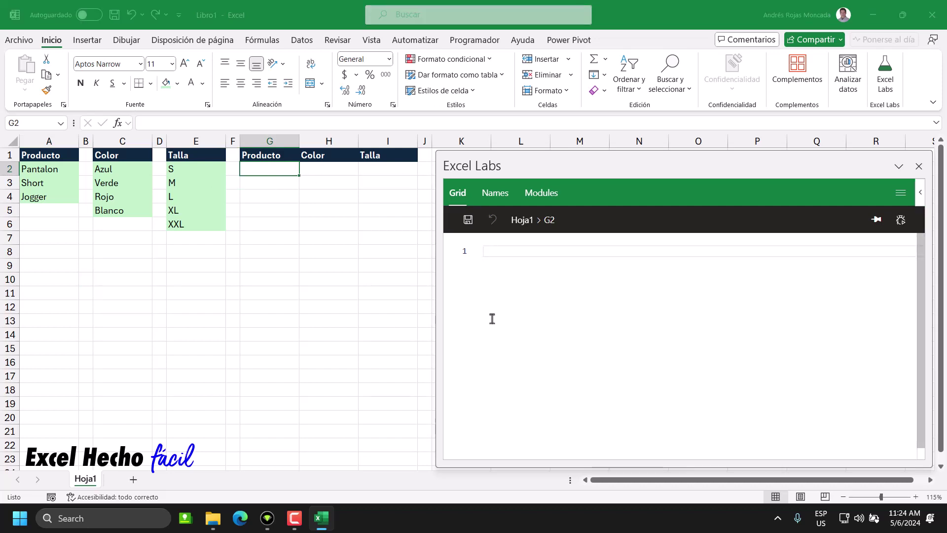
Start a multi-line =LET formula in the Excel Labs editor.
text(1s)
key(BackSpace)
key(BackSpace)
text(=le)
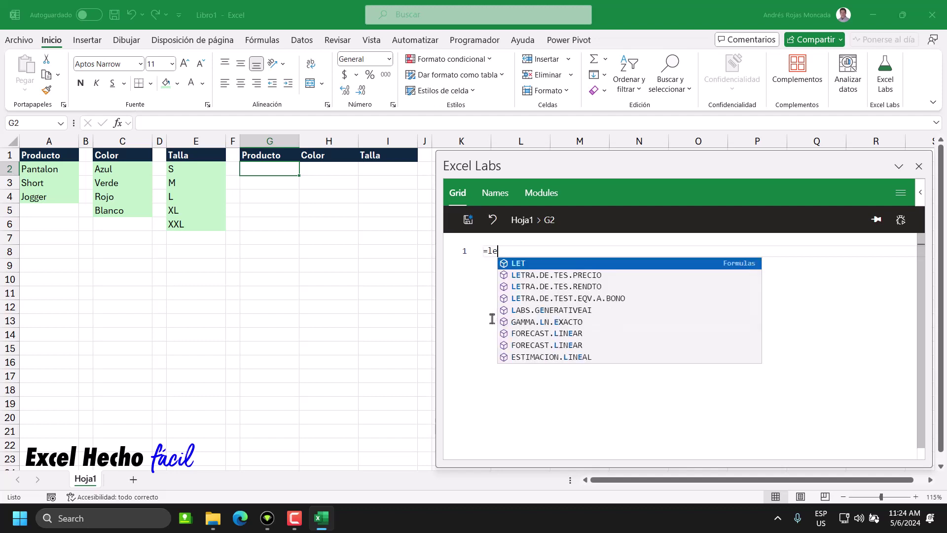
key(Tab)
key(Return)
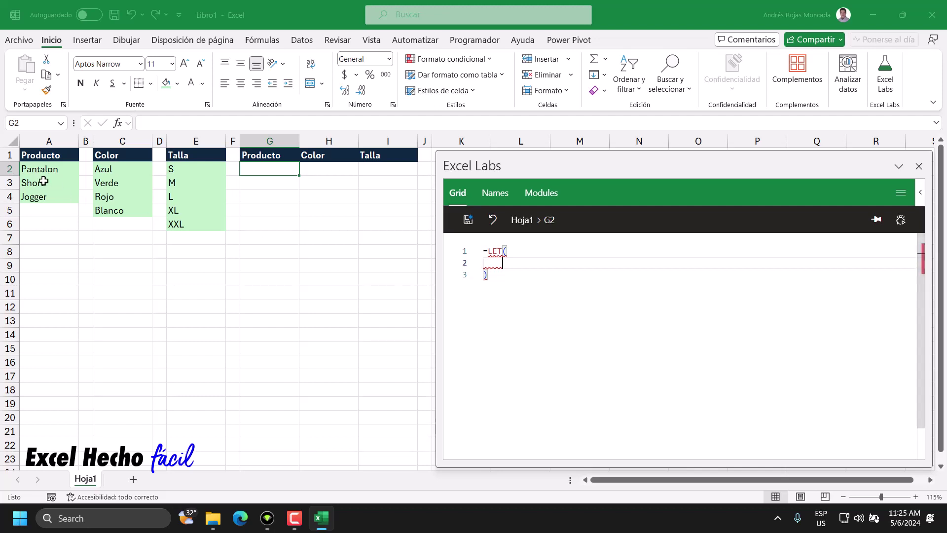
Define the variable producto as A2:A4 and begin a new argument line.
text(p)
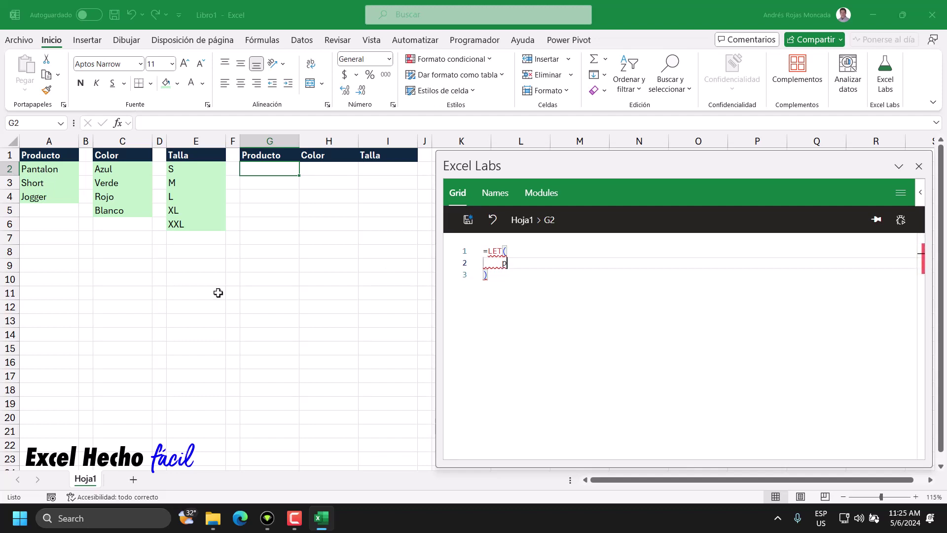
text(roduct)
text(o,)
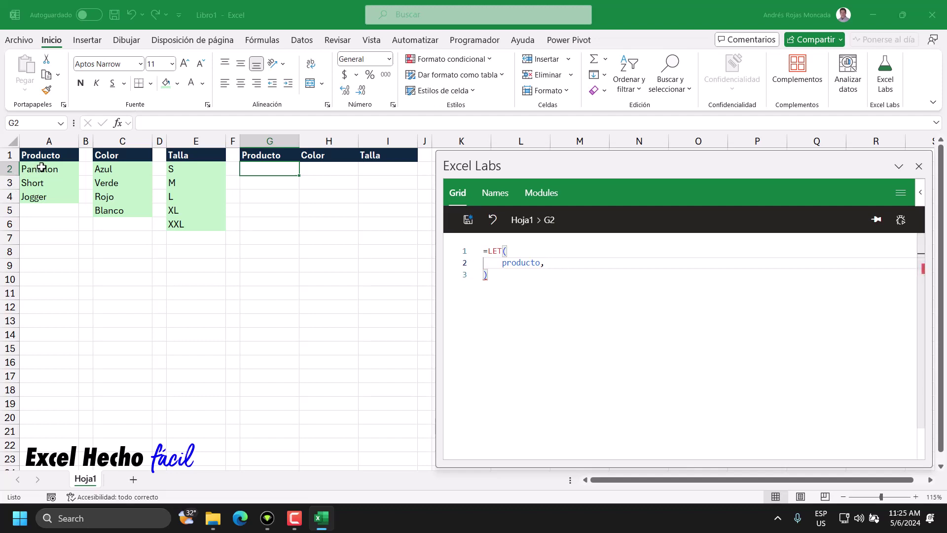
drag(43, 168, 46, 197)
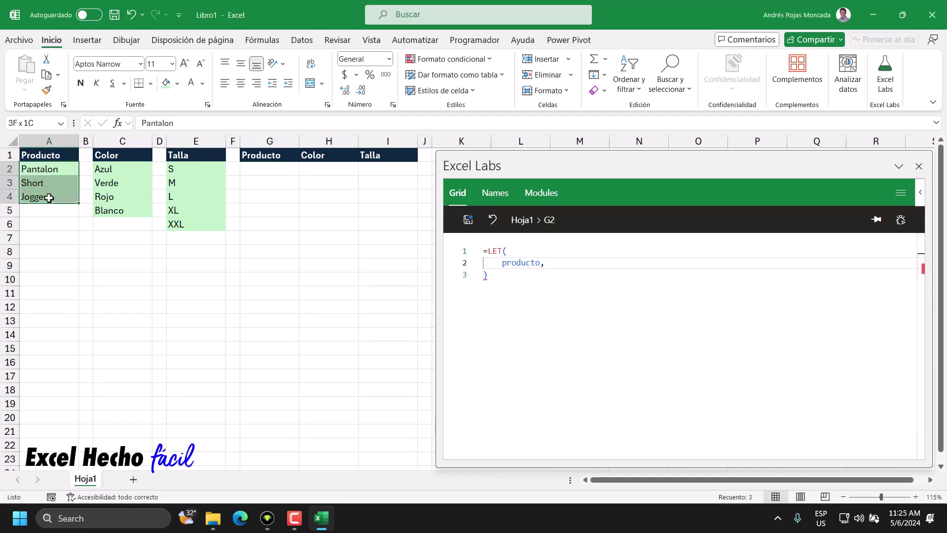
click(550, 264)
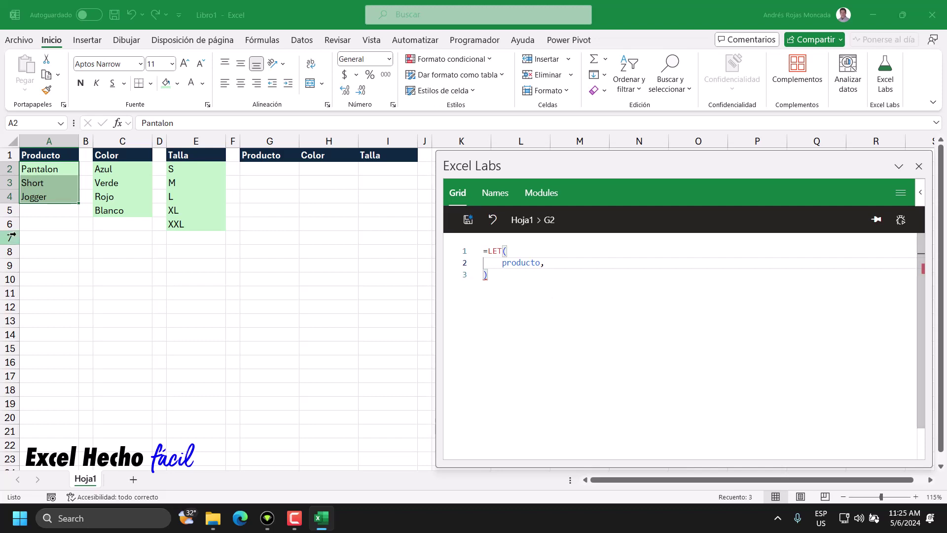
click(269, 168)
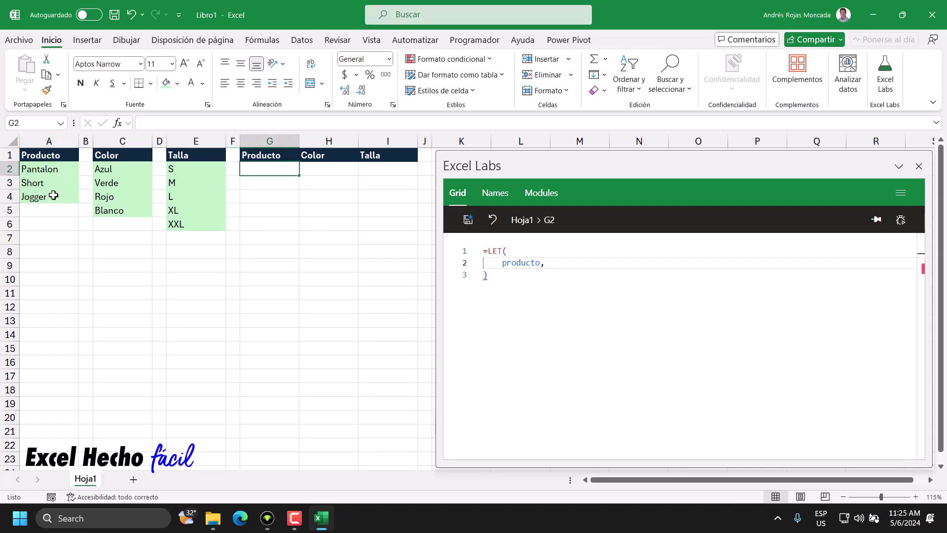
click(560, 264)
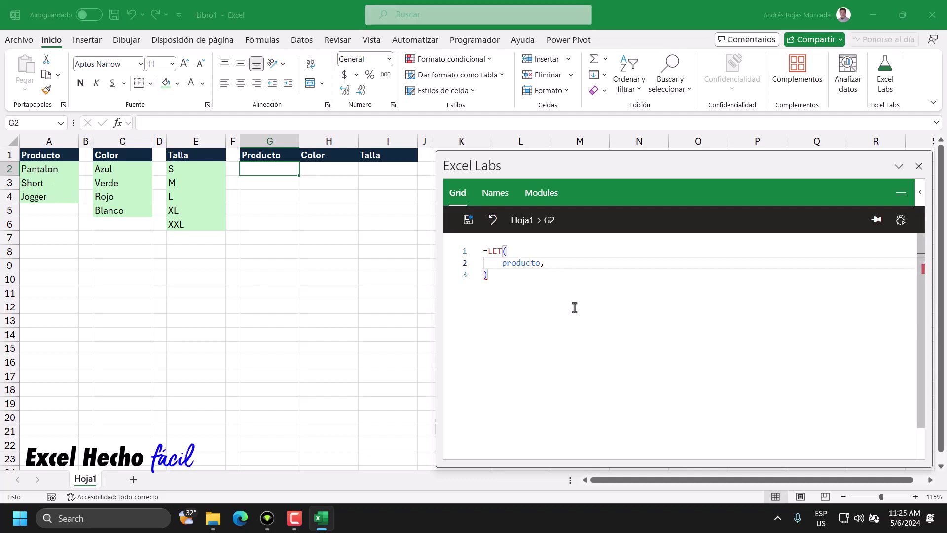
text(A)
text(2:)
text(A4)
text(,)
key(Return)
Add producto as the LET result and save, spilling the three products into G2:G4.
click(468, 223)
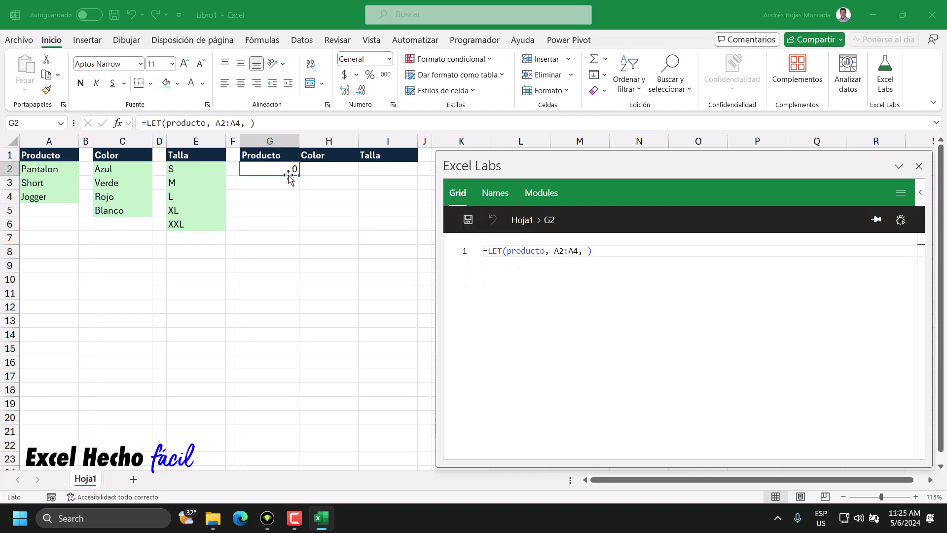
click(582, 251)
text(pr)
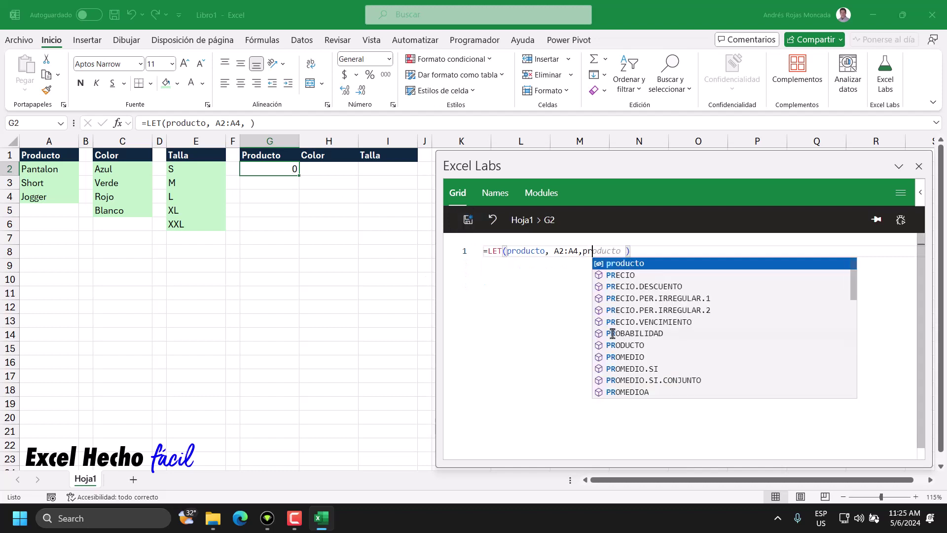
text(od)
key(Tab)
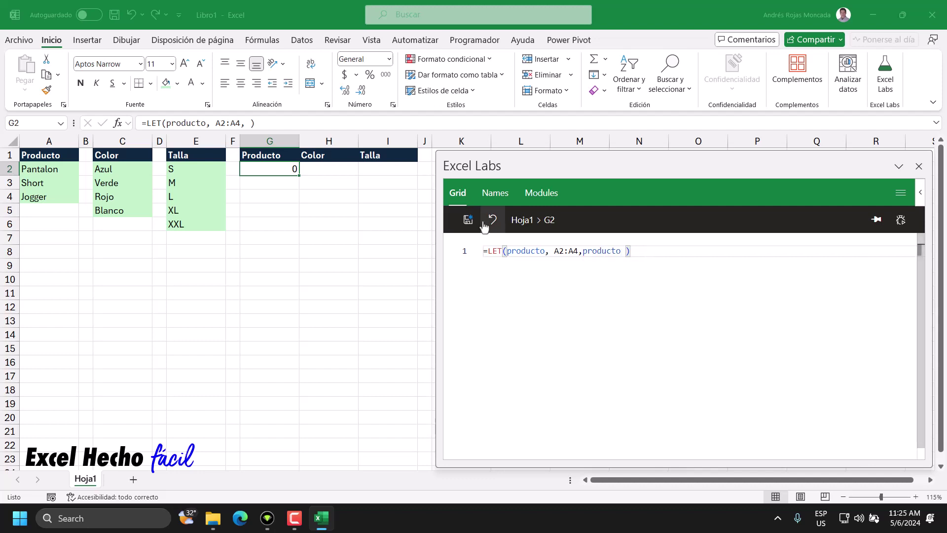
click(468, 220)
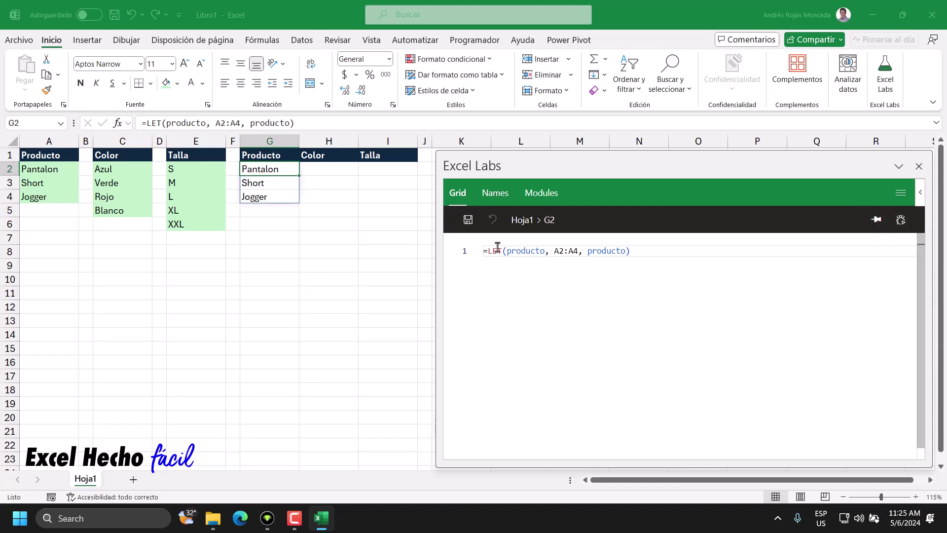
click(584, 252)
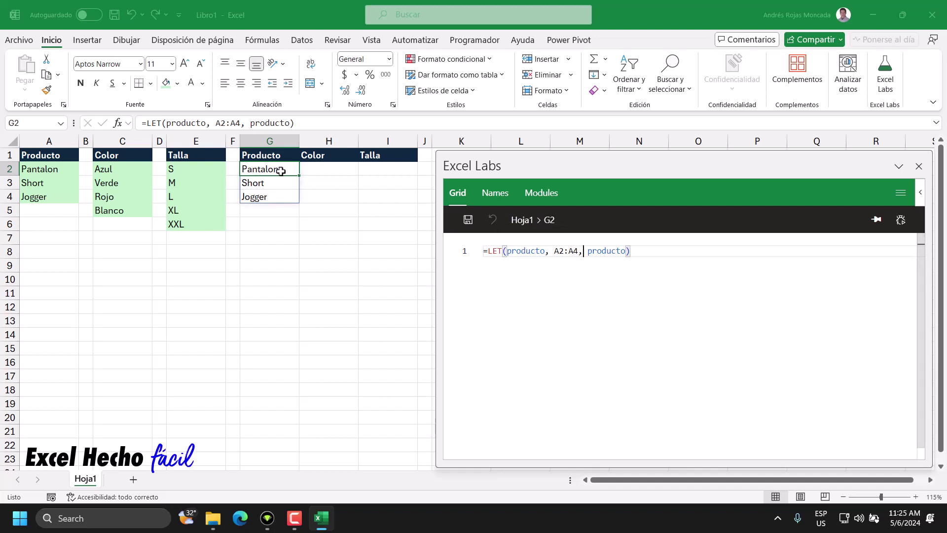
click(507, 251)
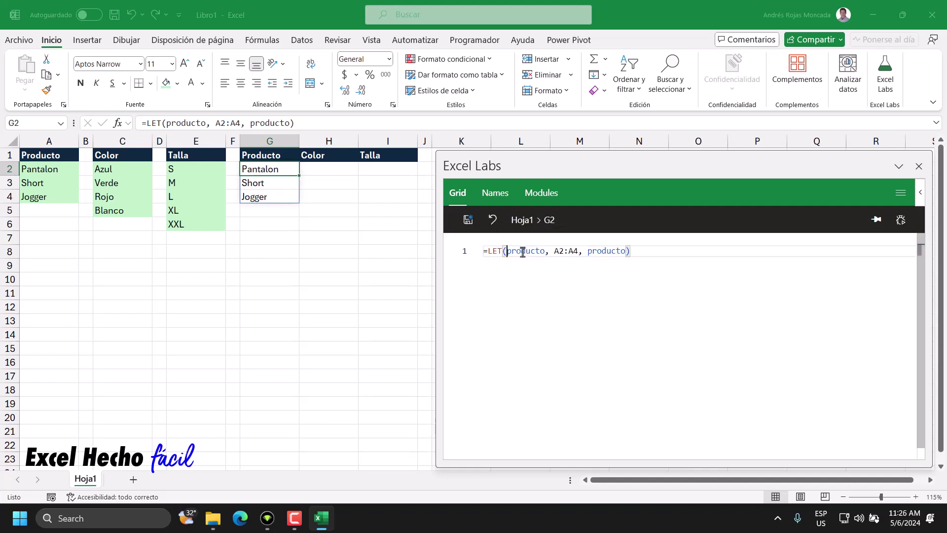
drag(507, 250, 536, 249)
click(550, 251)
click(584, 251)
key(Return)
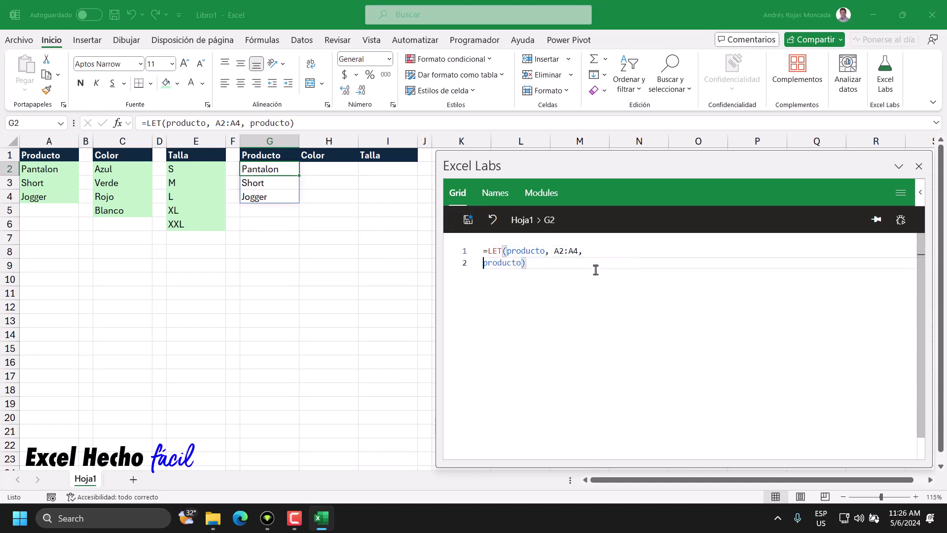
key(Right)
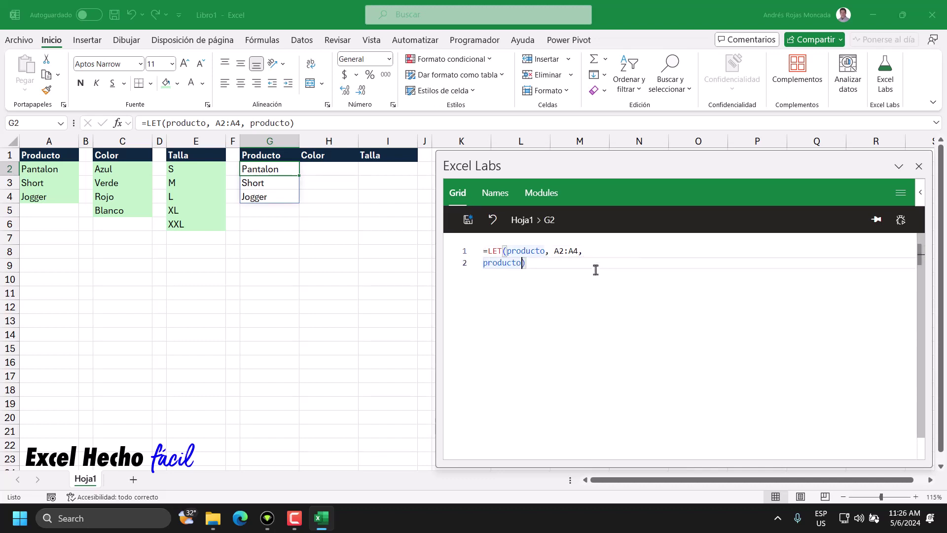
key(Return)
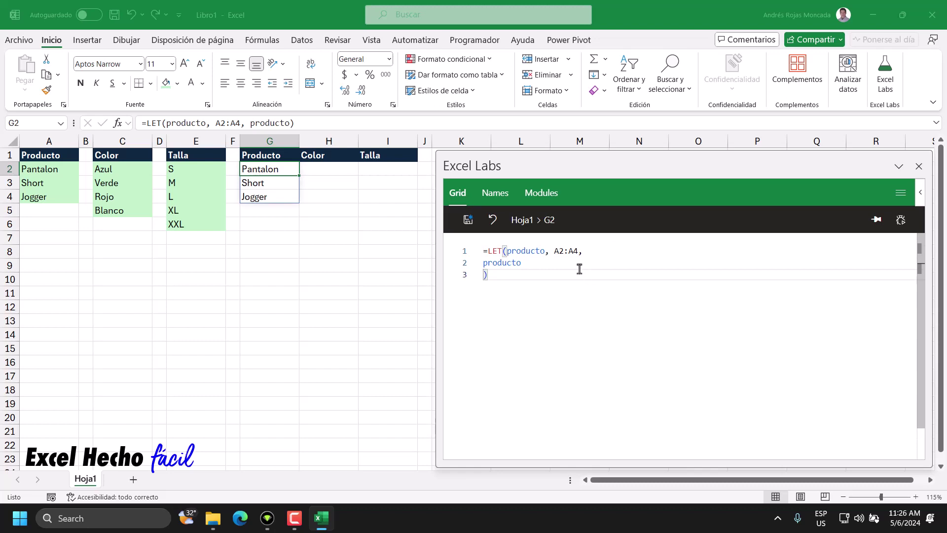
click(506, 251)
key(Return)
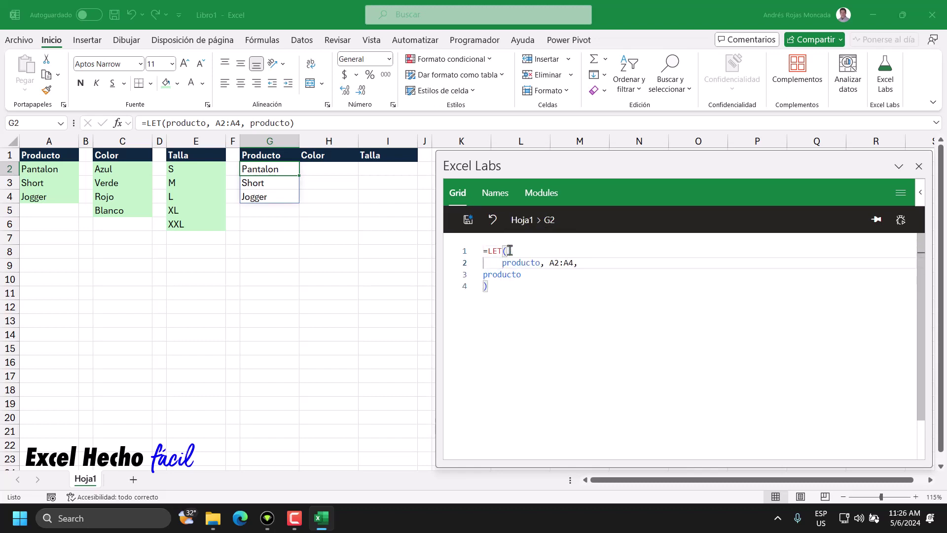
click(578, 264)
text(,)
double_click(516, 275)
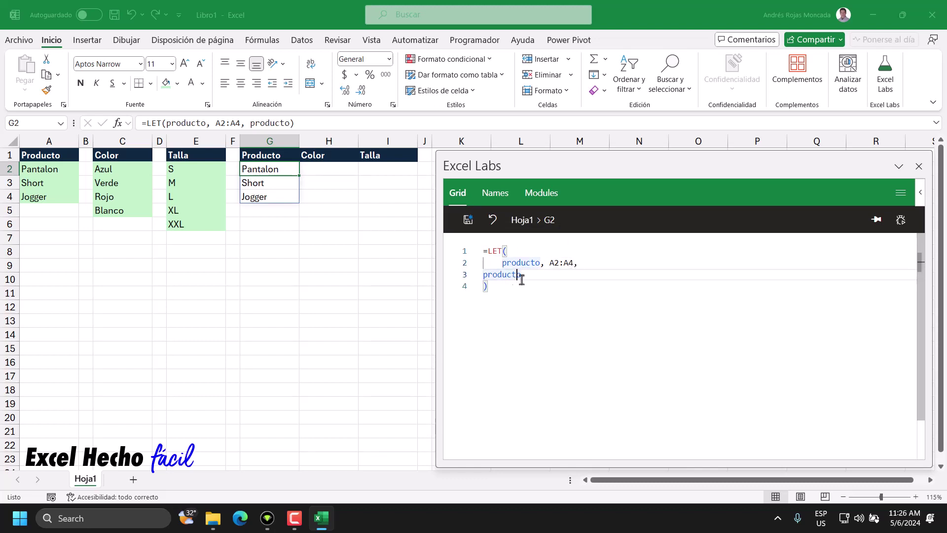
click(578, 263)
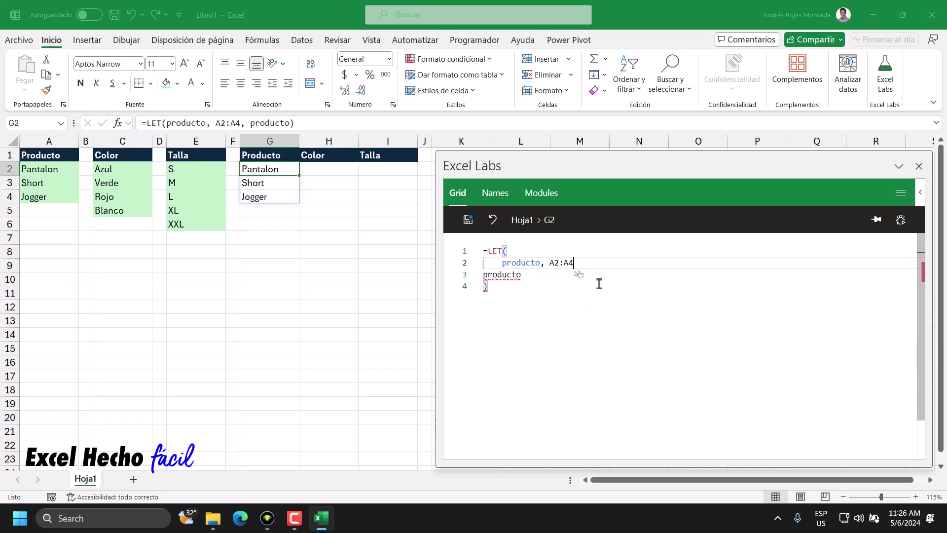
text(,)
click(507, 250)
text())
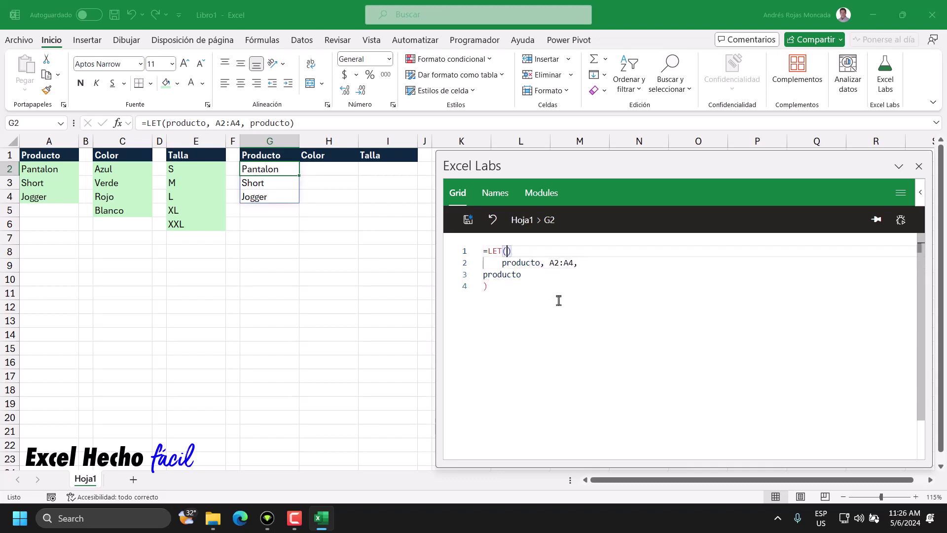
key(BackSpace)
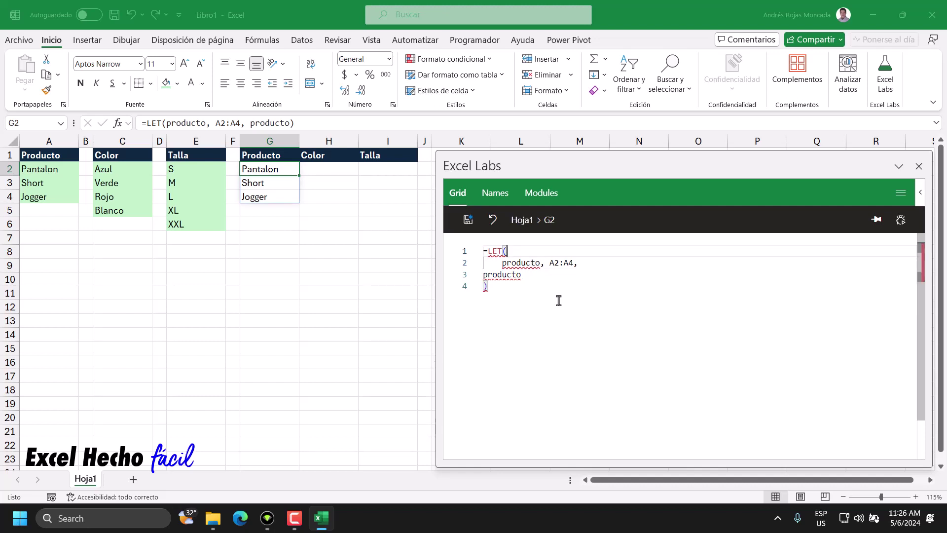
click(493, 252)
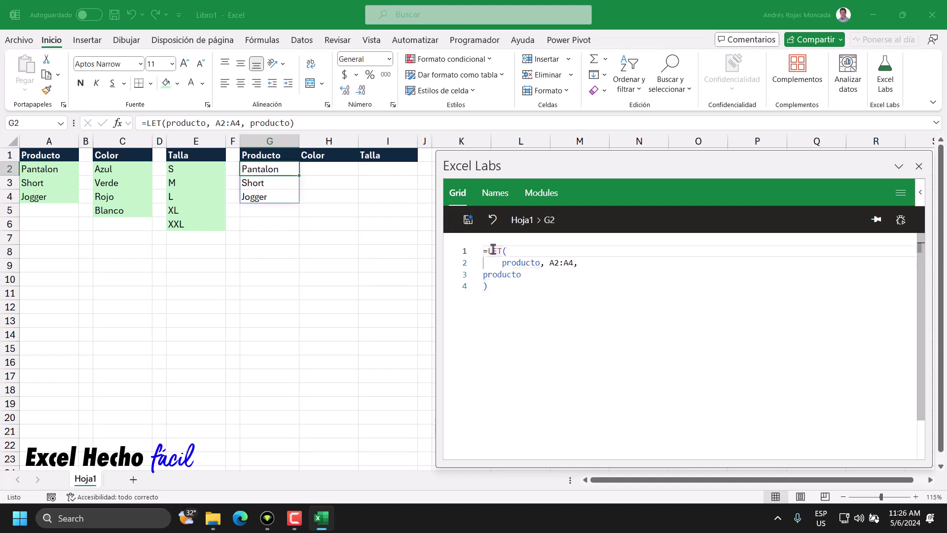
mouse_move(494, 251)
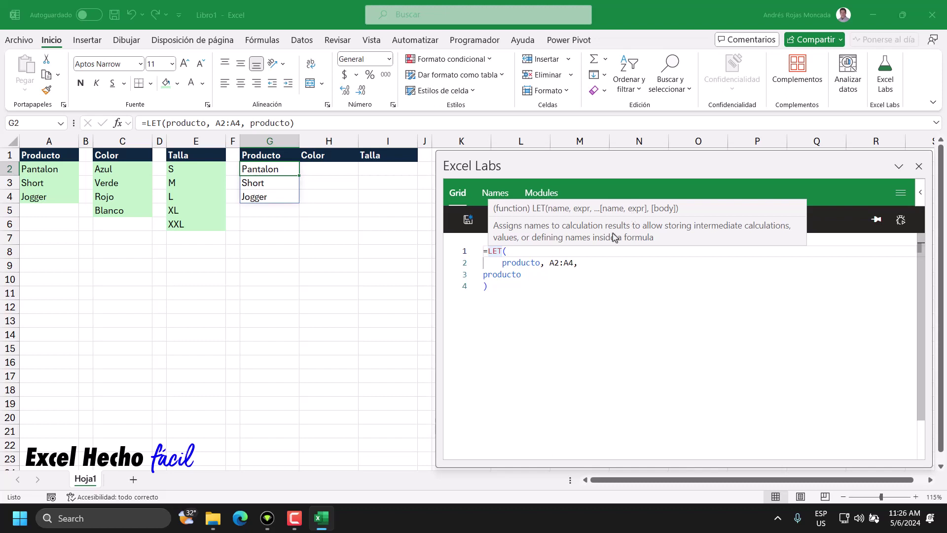
drag(521, 274, 489, 274)
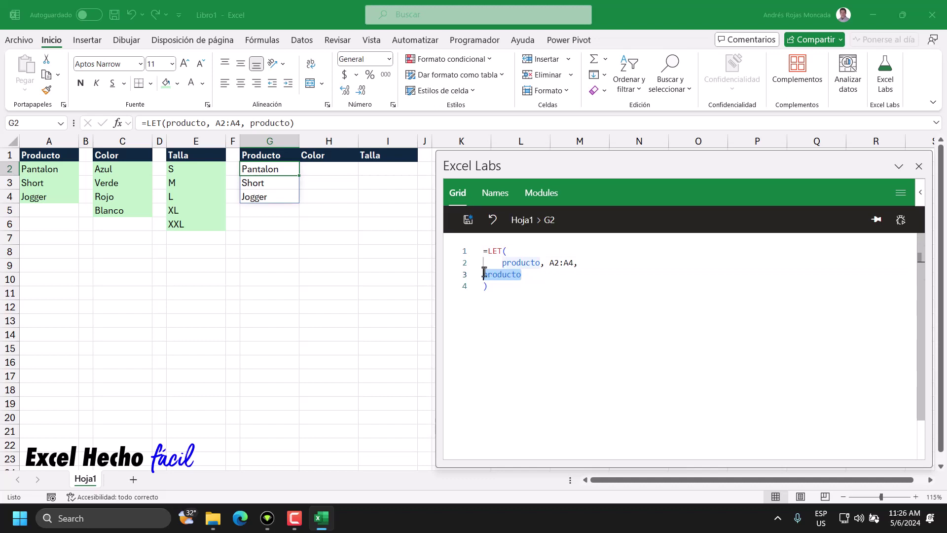
text(roducto)
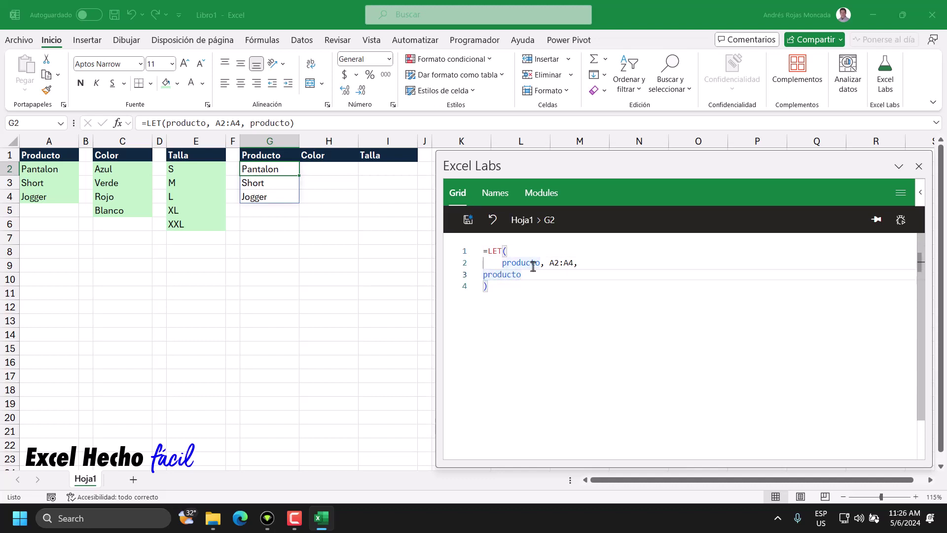
drag(550, 262, 572, 262)
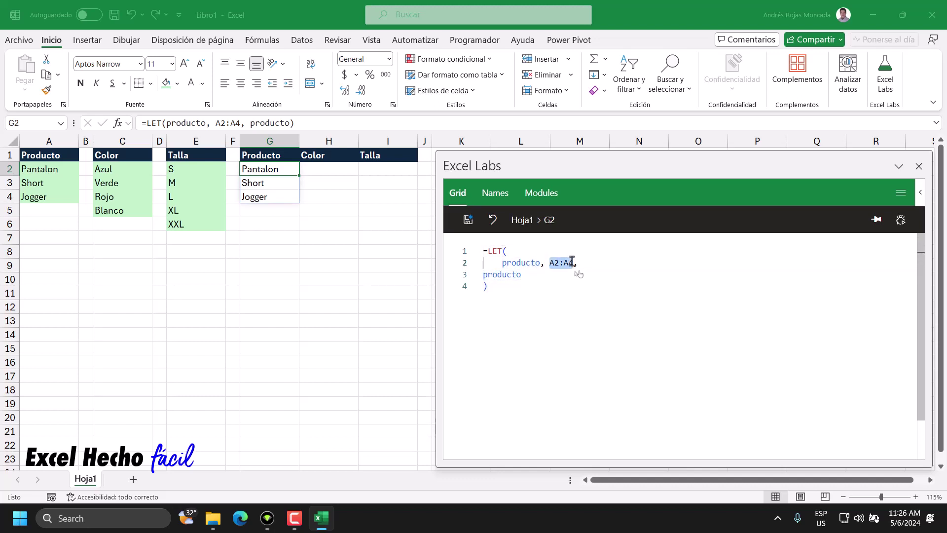
click(528, 274)
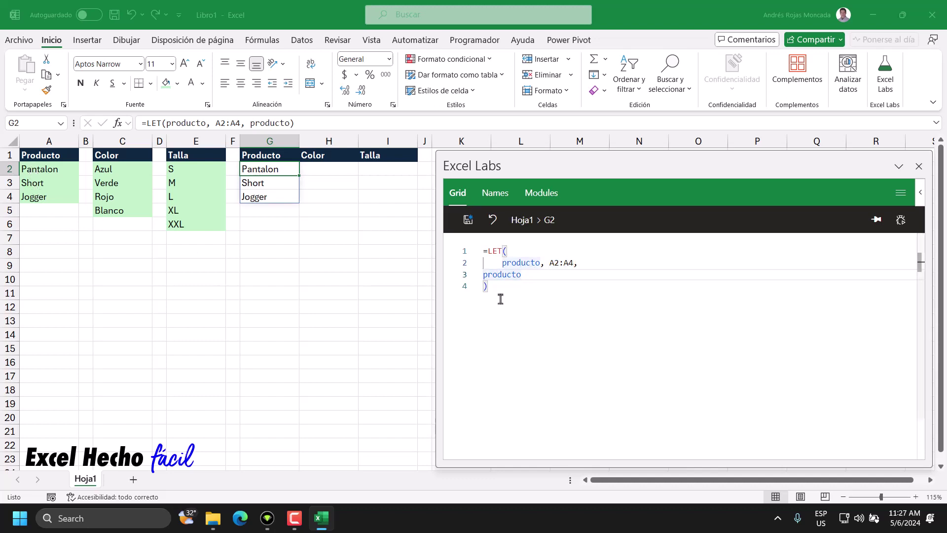
drag(526, 275, 469, 277)
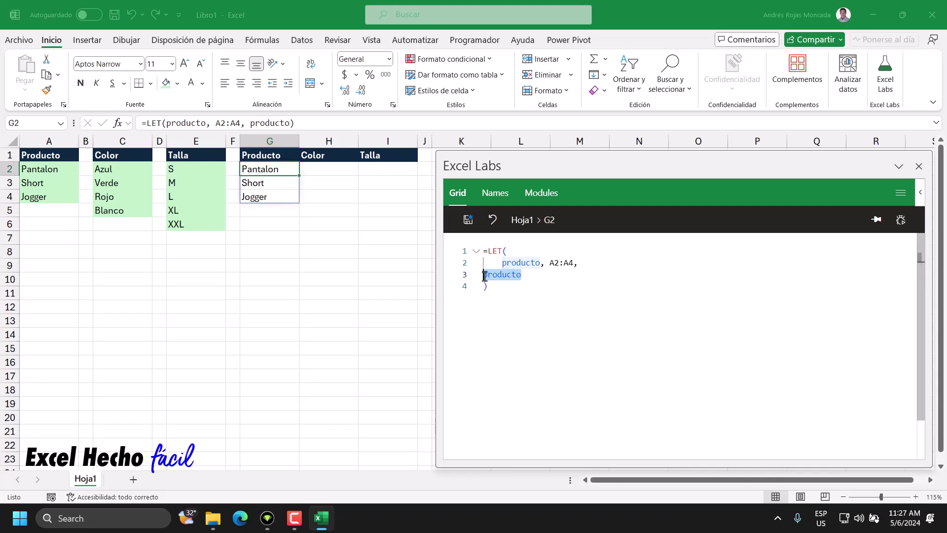
click(467, 220)
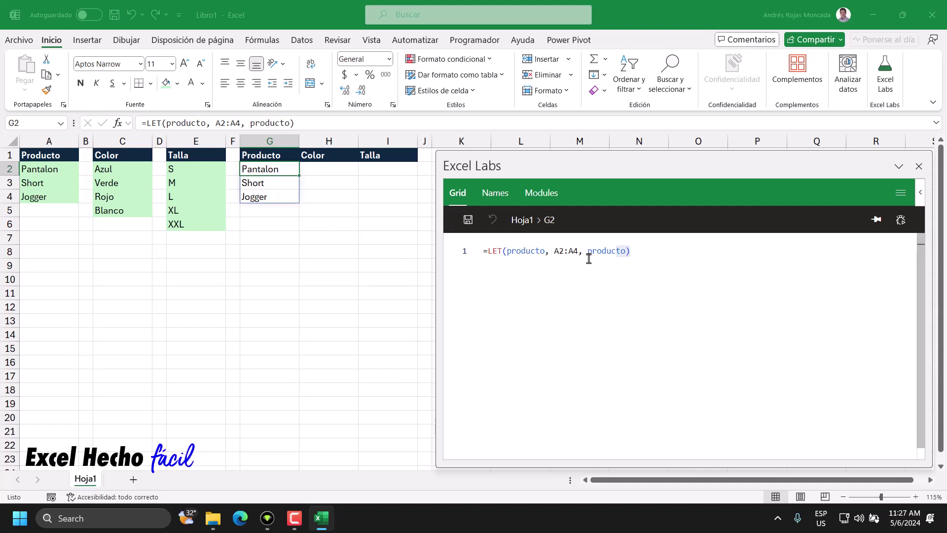
Break the LET formula onto separate lines and delete the final producto result.
click(505, 252)
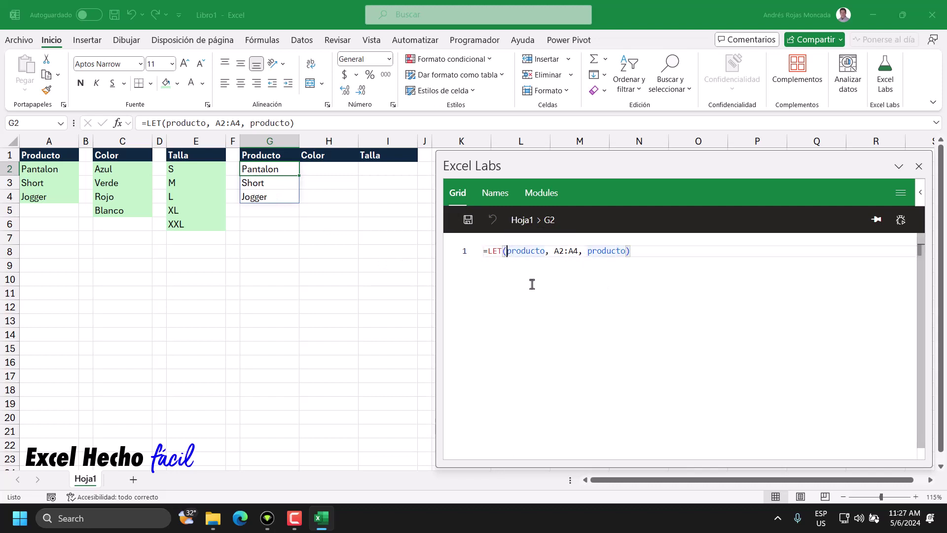
key(Return)
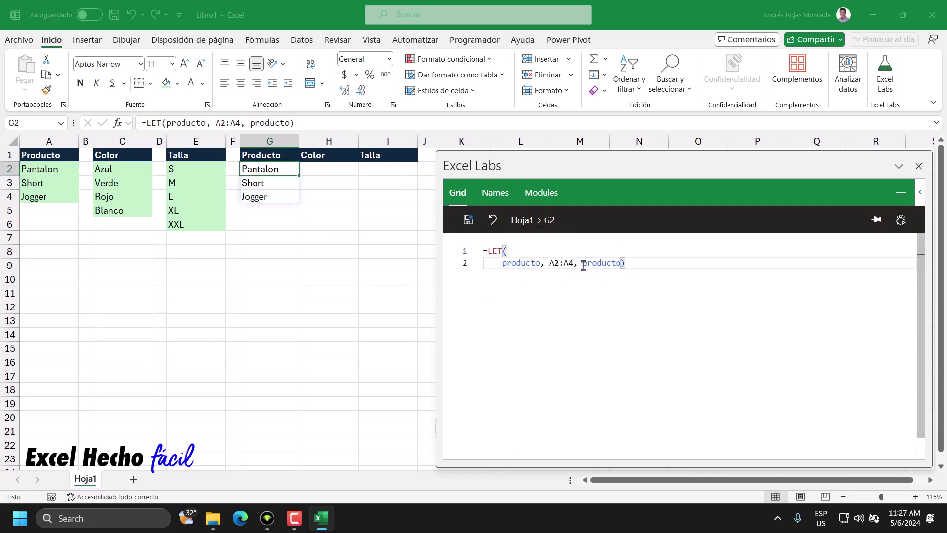
click(582, 263)
key(Return)
click(539, 274)
key(Return)
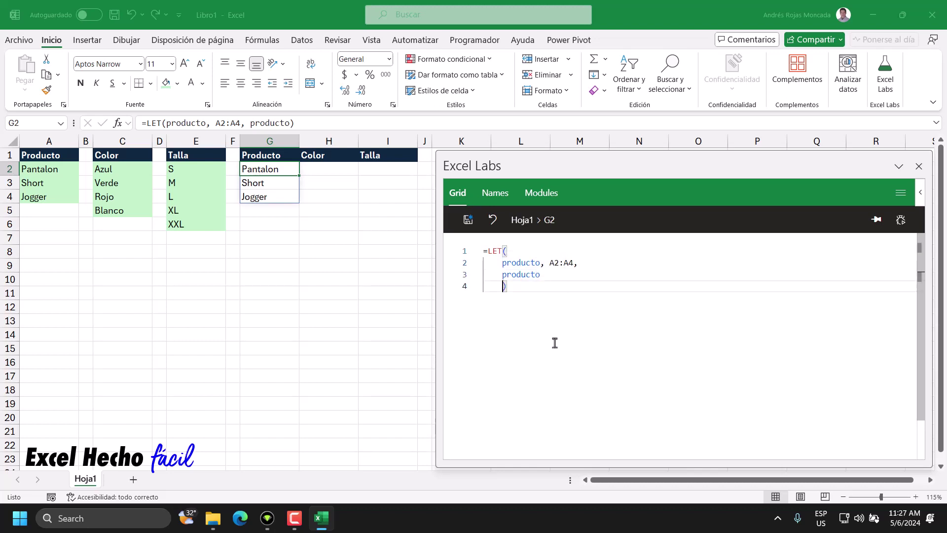
click(541, 275)
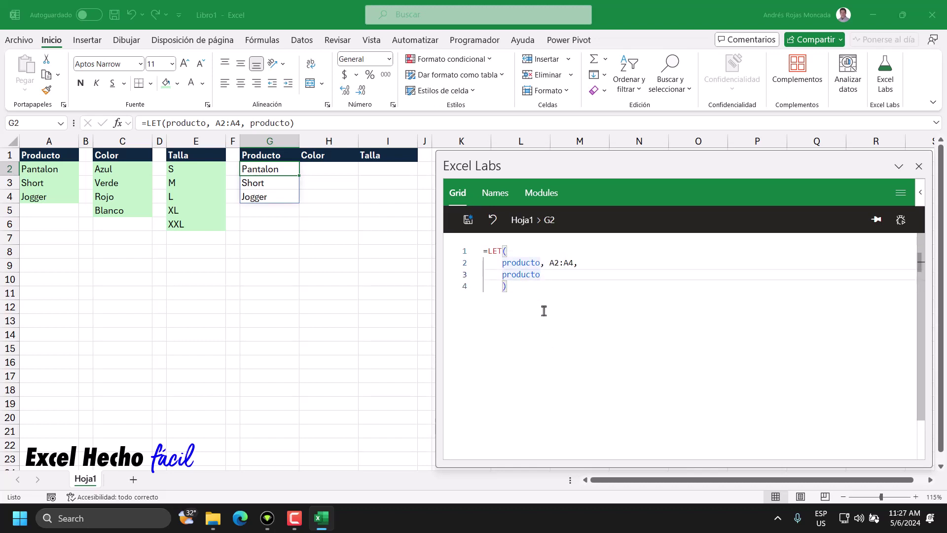
key(BackSpace)
key(BackSpace)
key(BackSpace)
key(BackSpace)
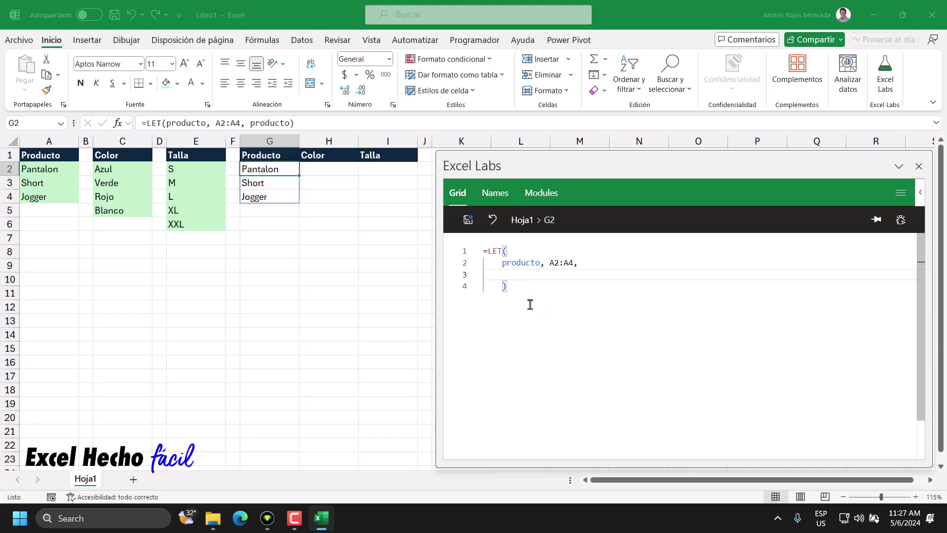
Define color as C2:C5, return color, and save the formula to G2.
text(col)
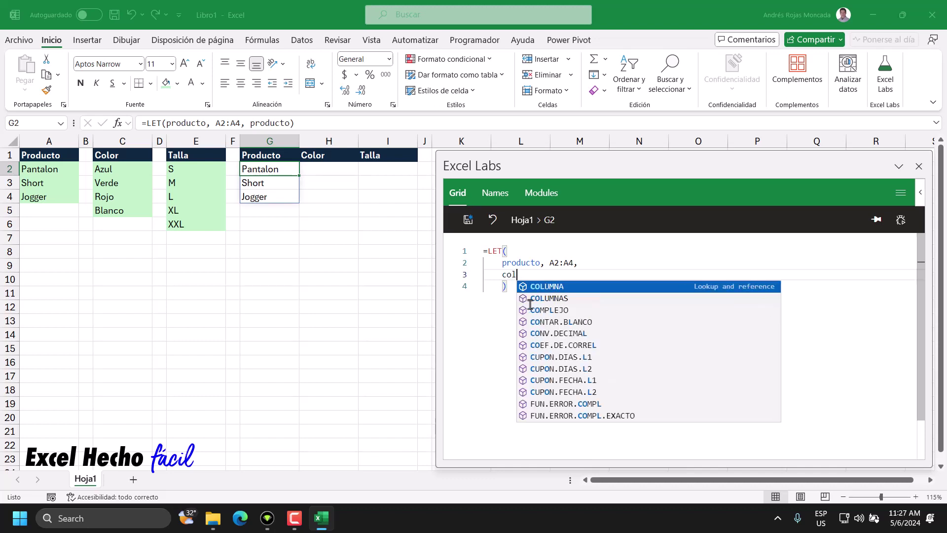
text(or,)
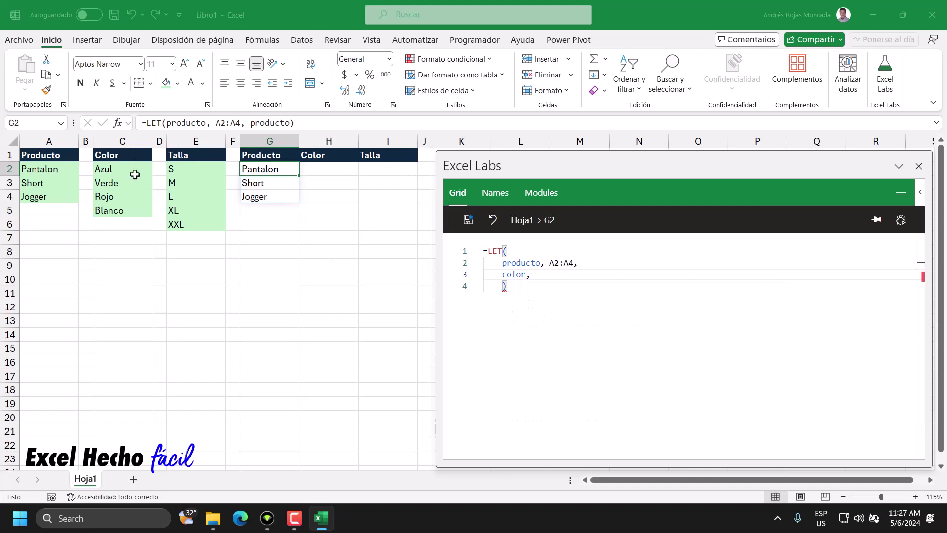
text(C)
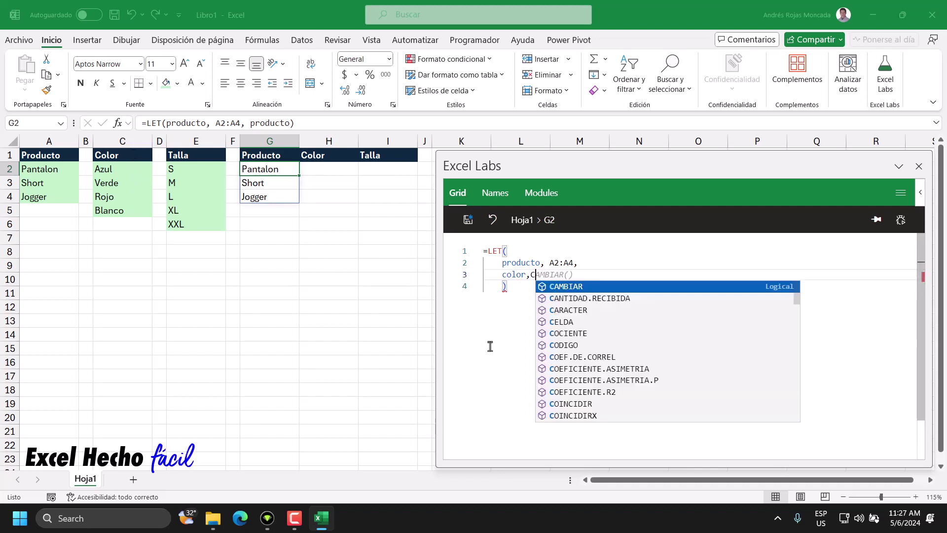
text(2:)
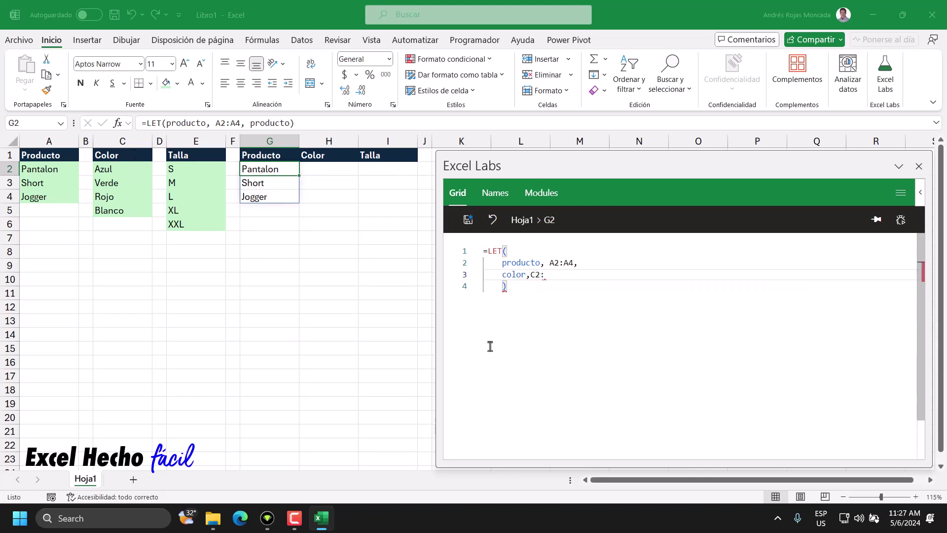
text(XC)
key(BackSpace)
key(BackSpace)
text(C5)
text(,)
key(Return)
text(color)
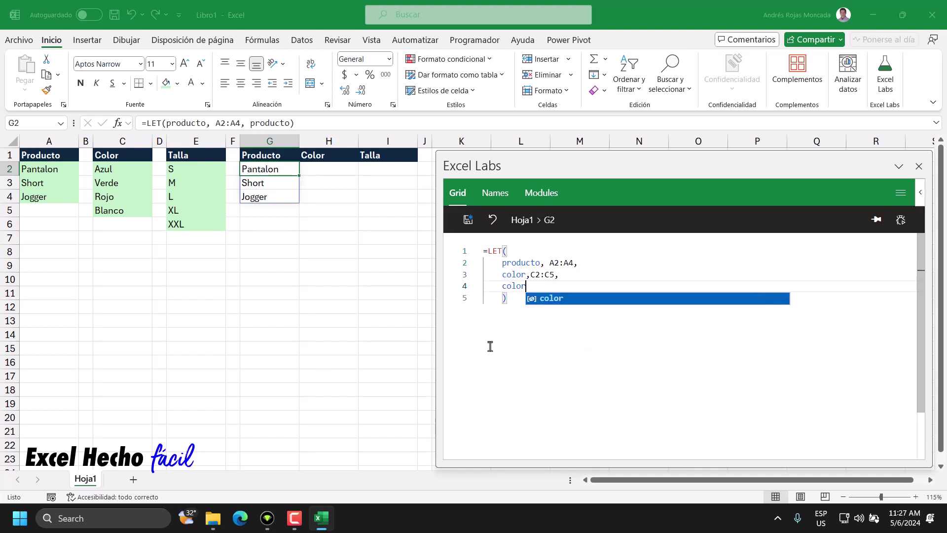
key(Escape)
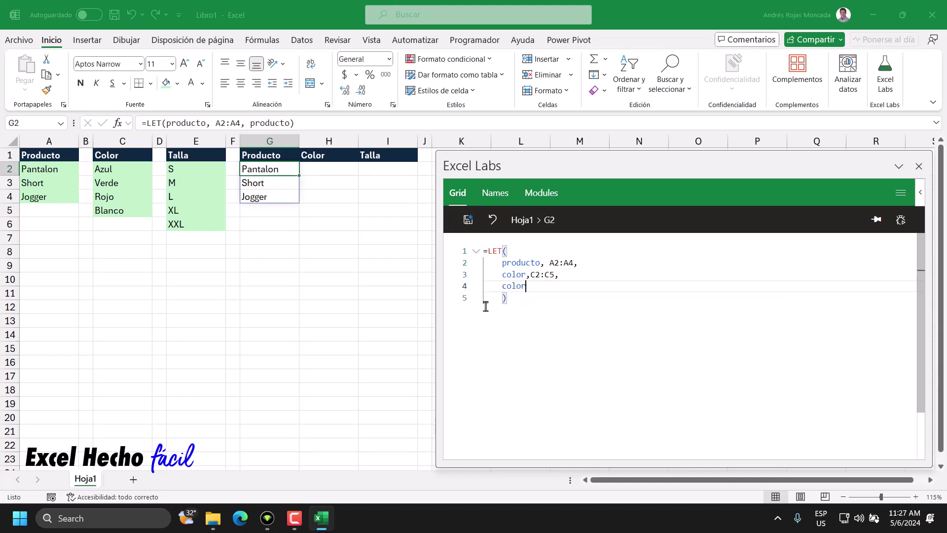
click(505, 298)
click(468, 220)
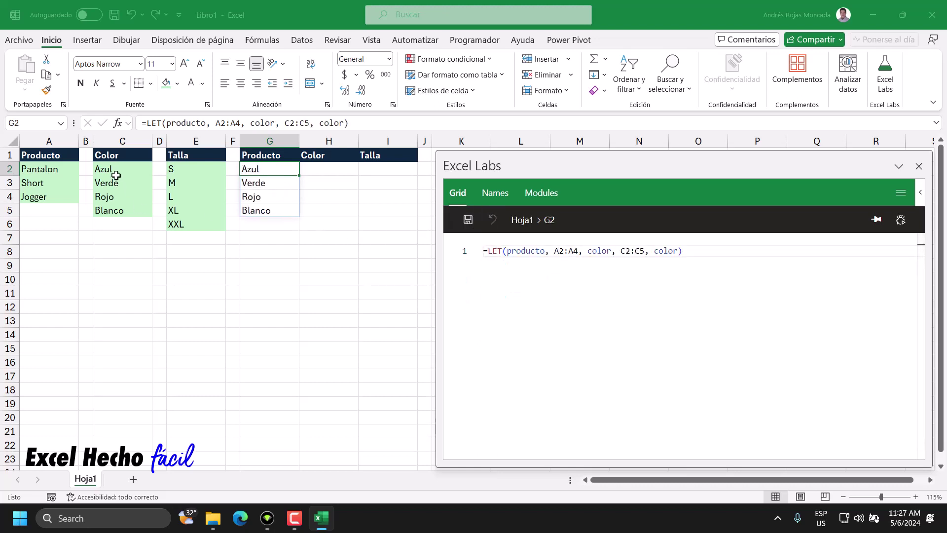
click(506, 251)
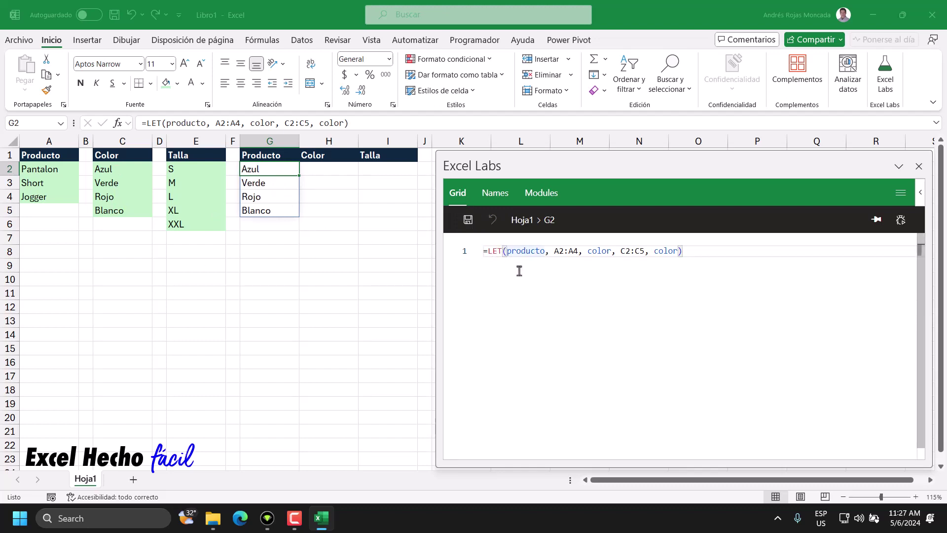
Split the G2 LET formula into lines after LET(, A2:A4, C2:C5 and before the closing parenthesis.
key(Return)
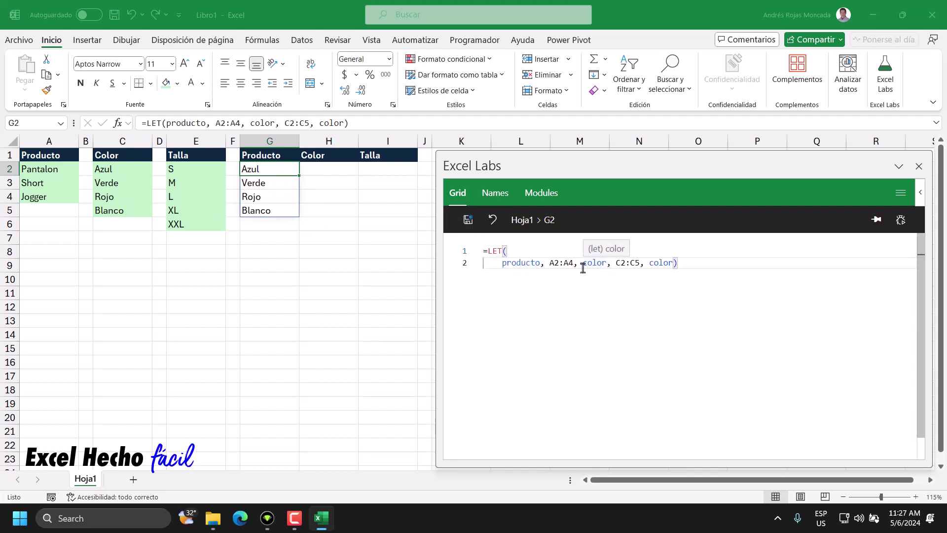
click(582, 265)
key(Return)
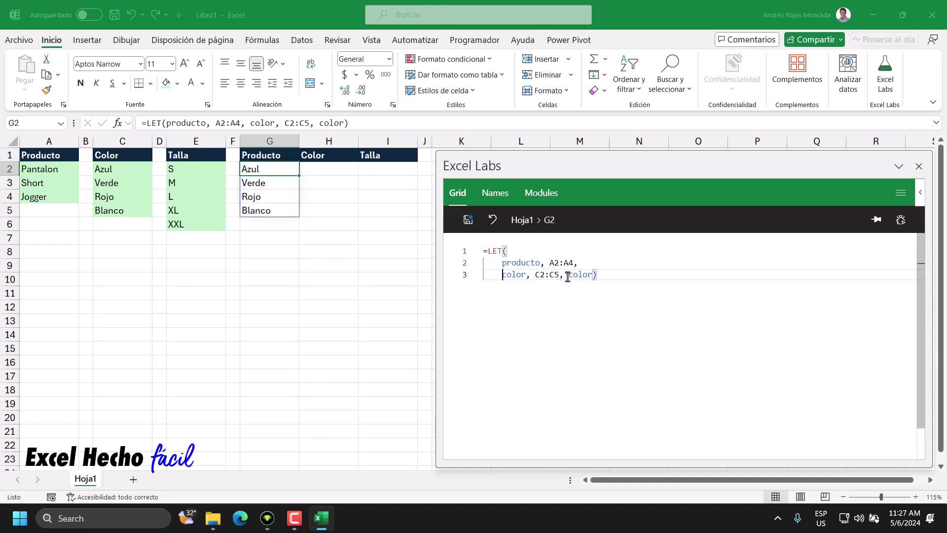
click(567, 275)
key(Return)
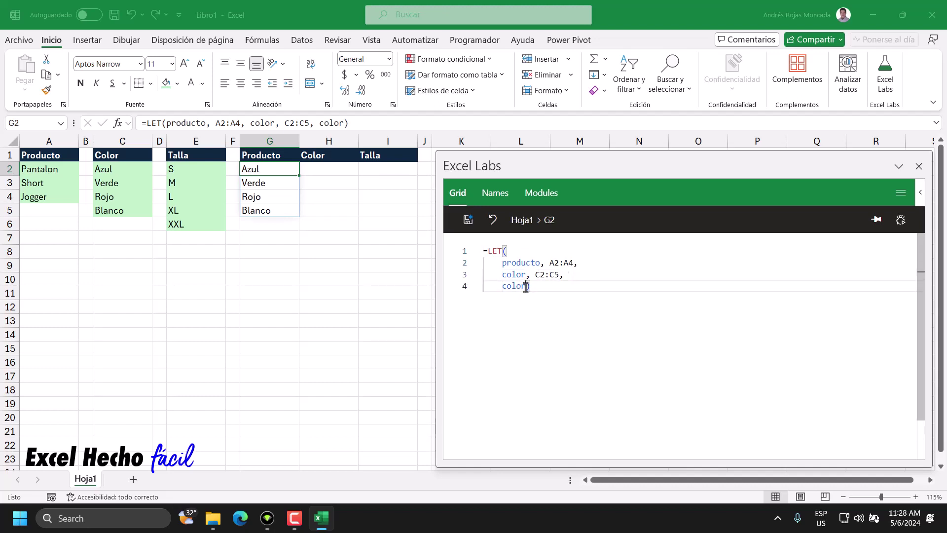
click(526, 286)
key(Return)
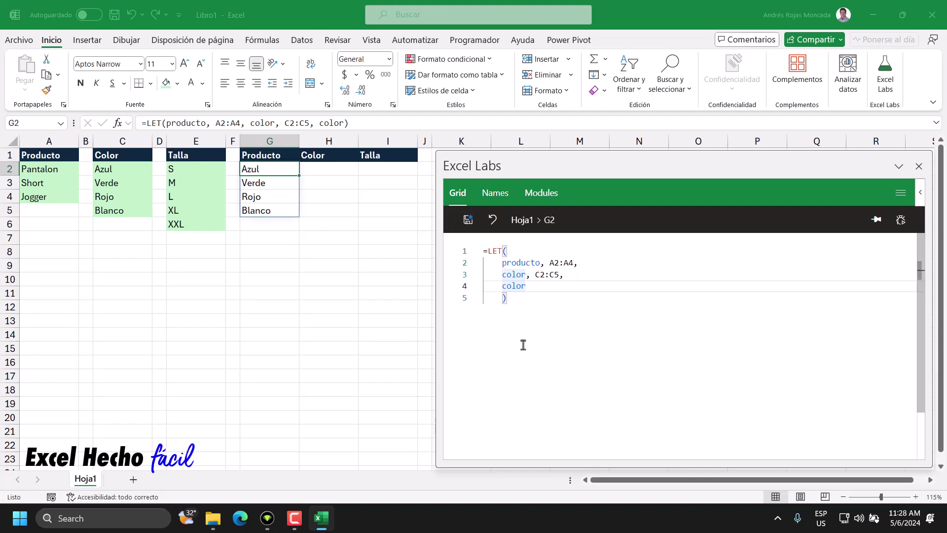
Replace the returned color with a new definition talla,E2:E6.
key(BackSpace)
key(BackSpace)
key(BackSpace)
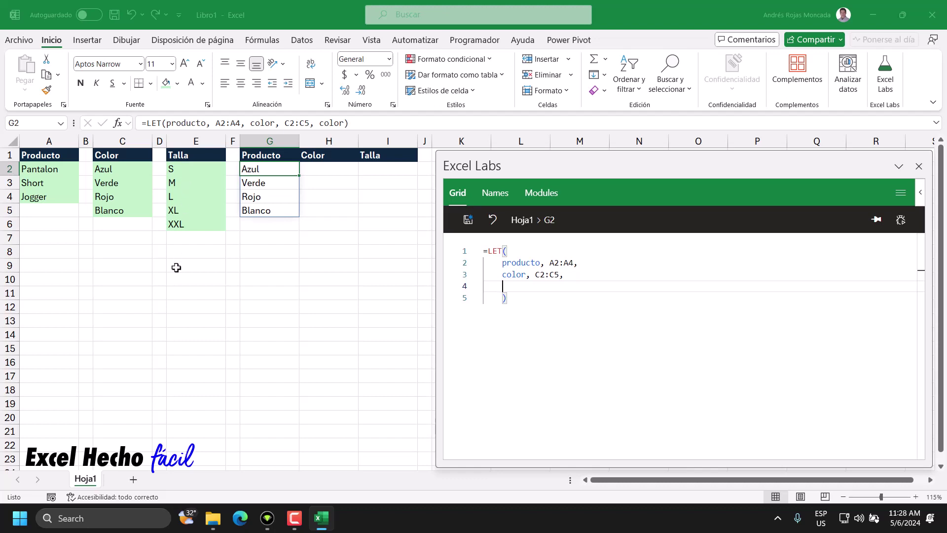
text(tal)
key(BackSpace)
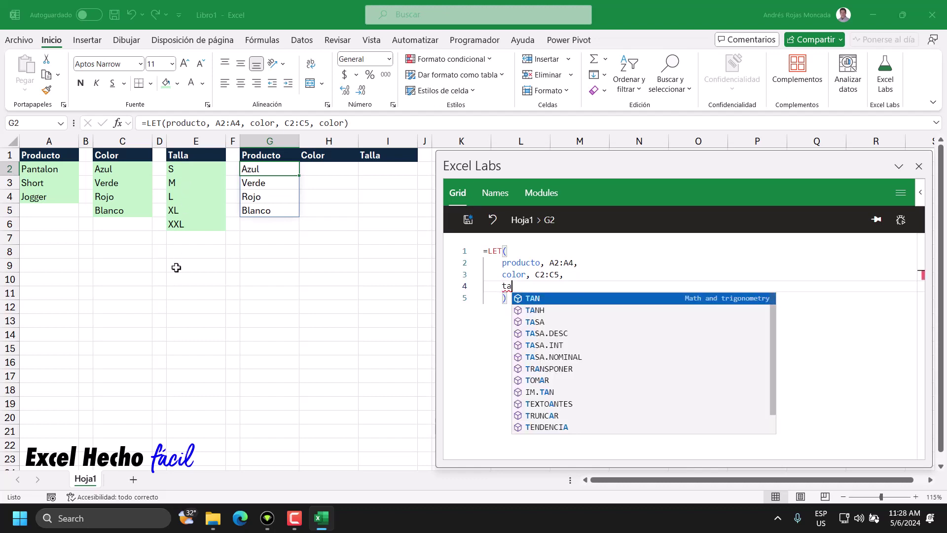
text(lla,)
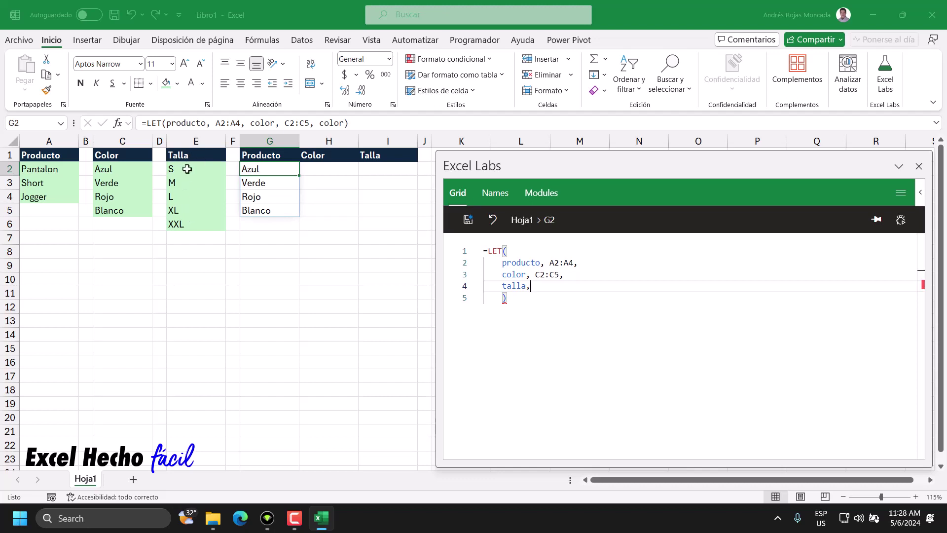
text(E)
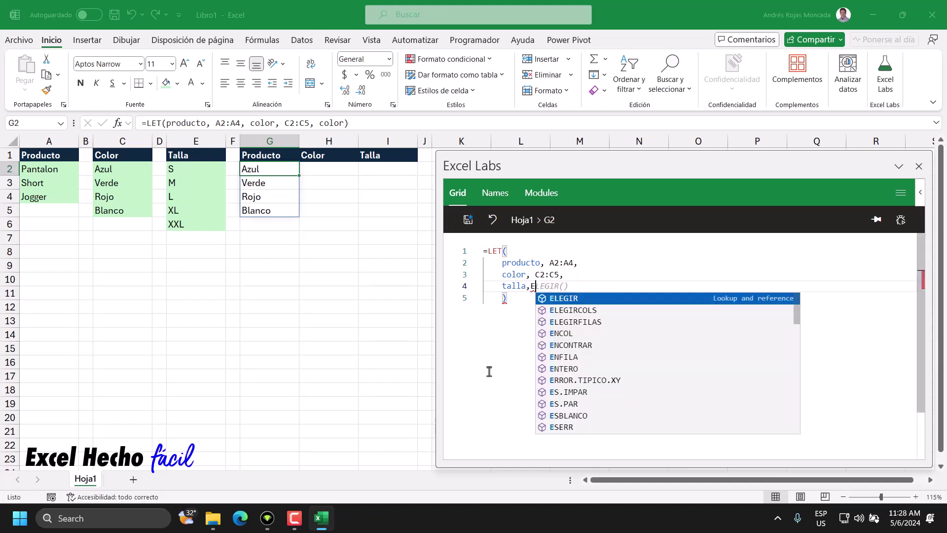
text(2:E)
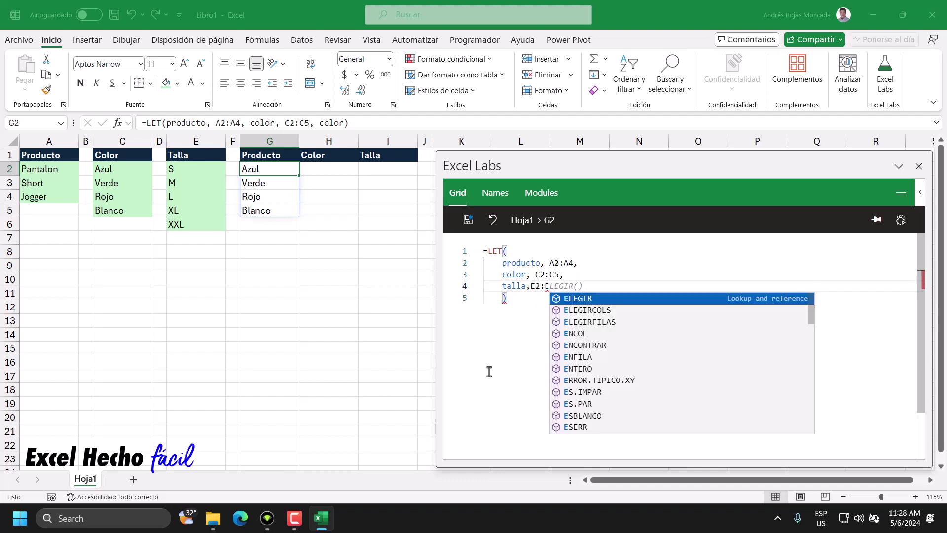
text(6,)
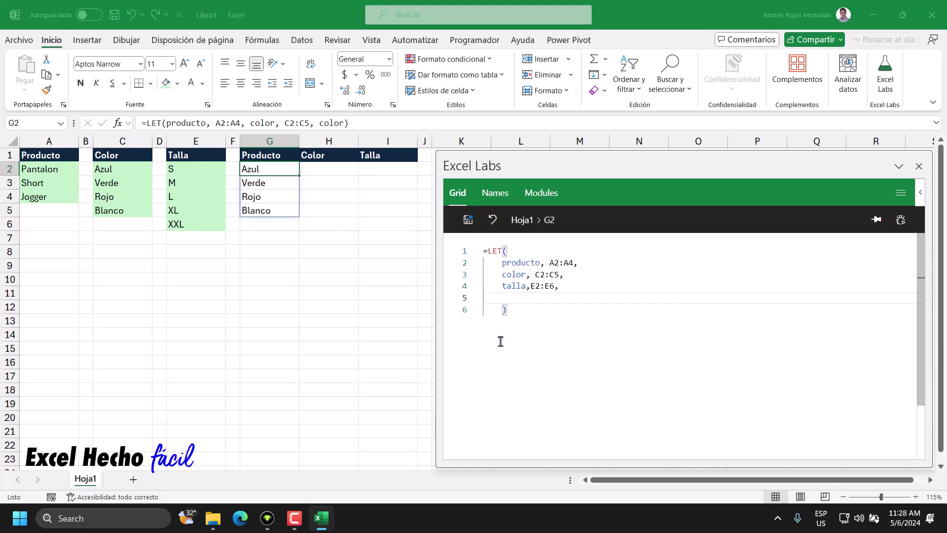
Define filaspro as FILAS(producto) in the LET formula.
text(fil)
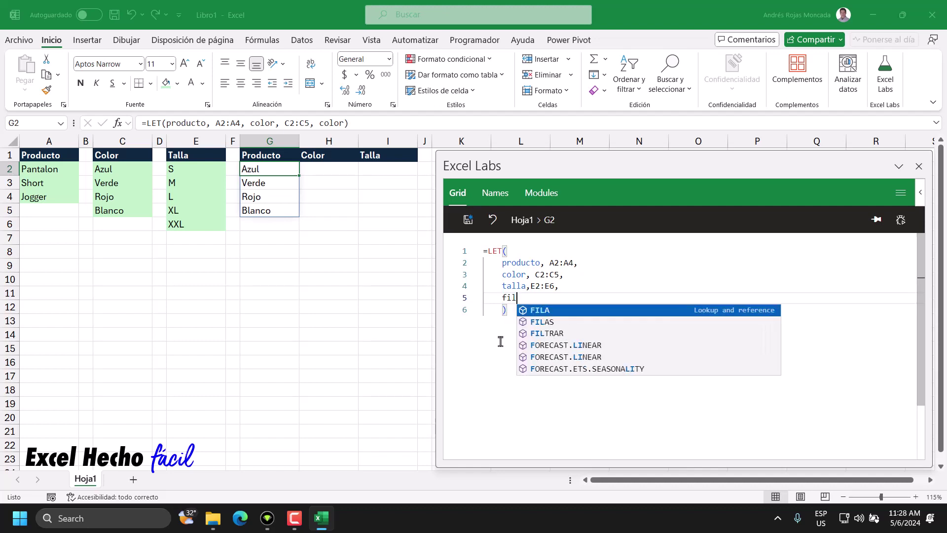
text(as)
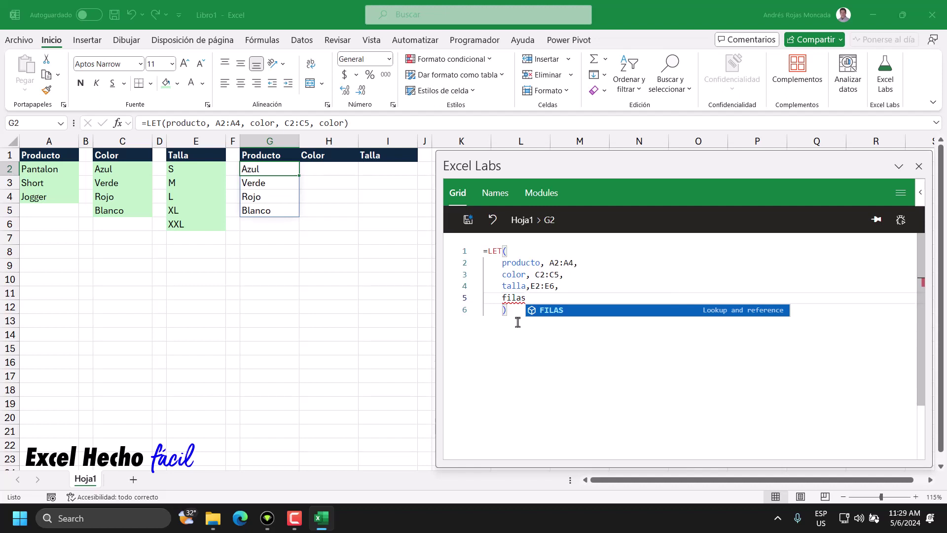
text(p)
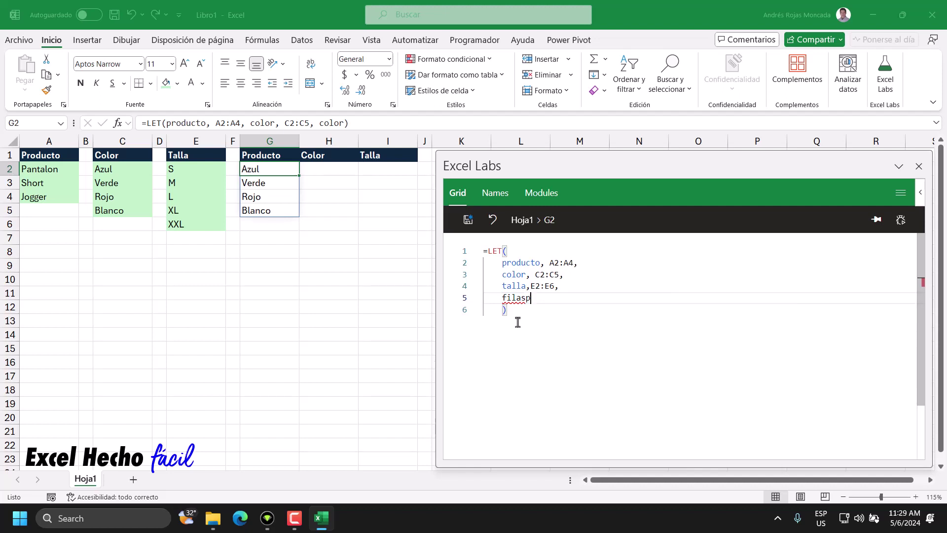
text(ro,)
text(fil)
key(Down)
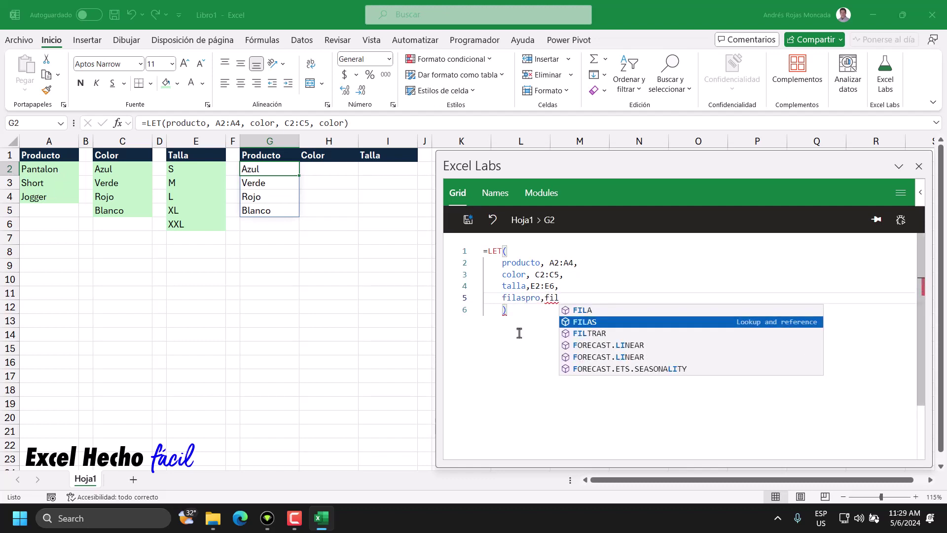
key(Tab)
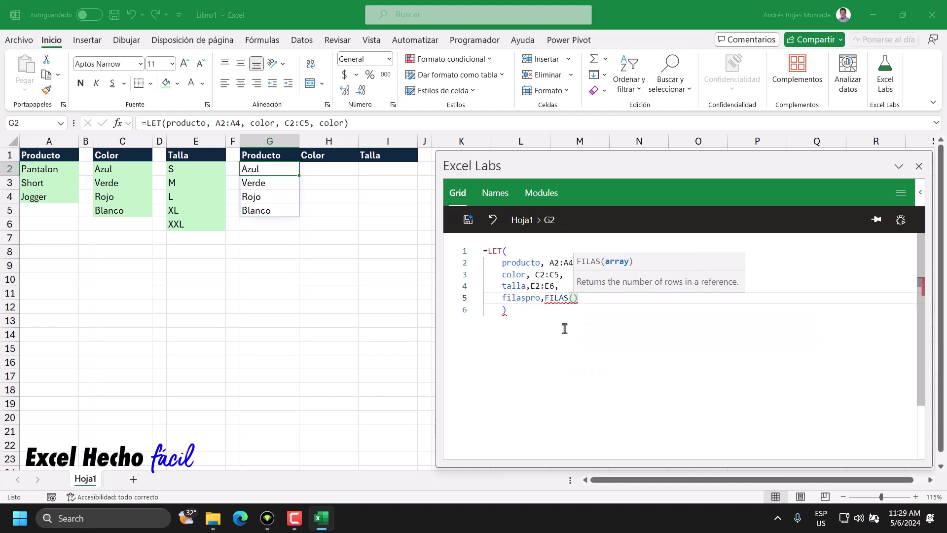
text(p)
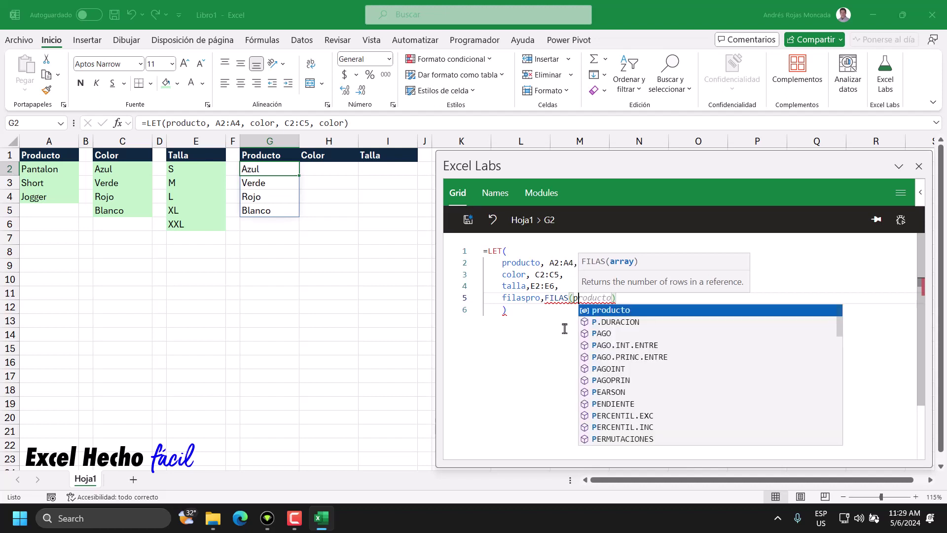
text(ro)
key(Tab)
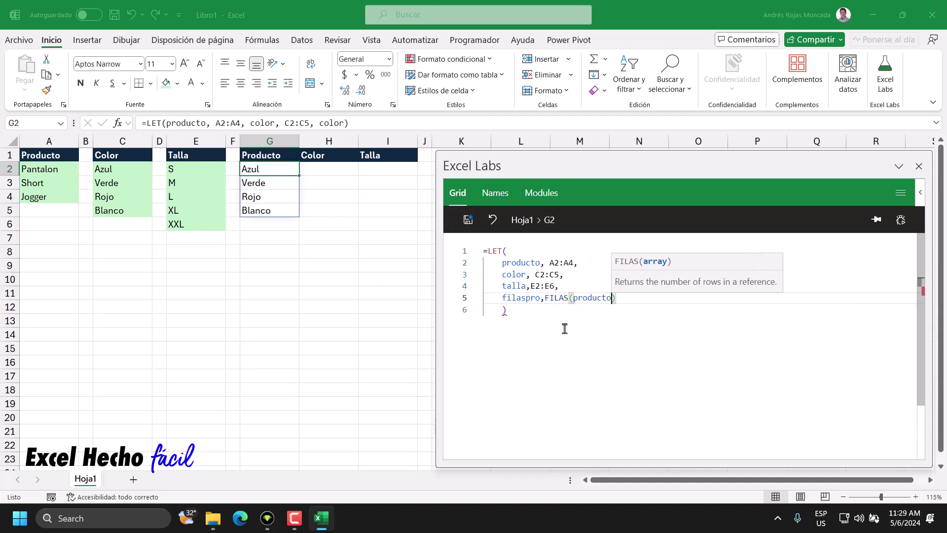
text())
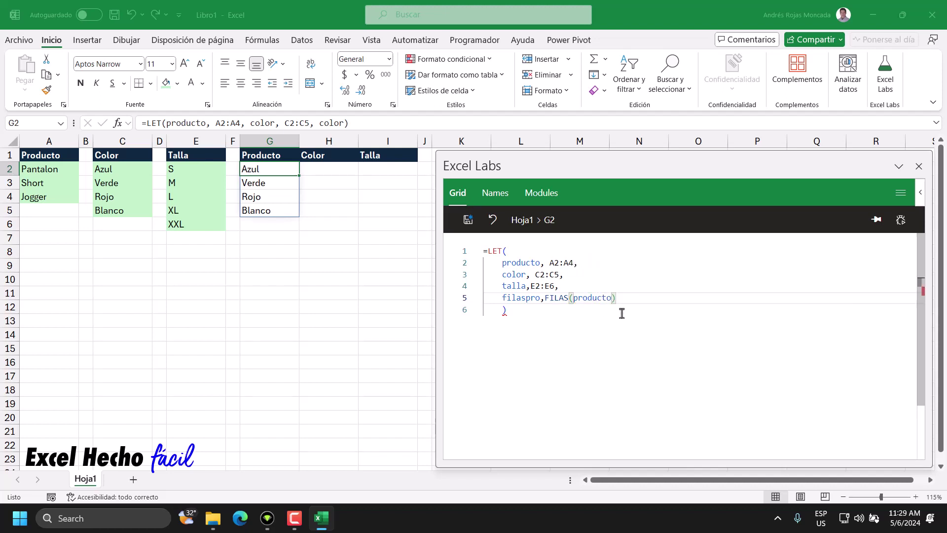
text(,)
key(Return)
Return filaspro and save the formula so G2 shows 3.
text(fi)
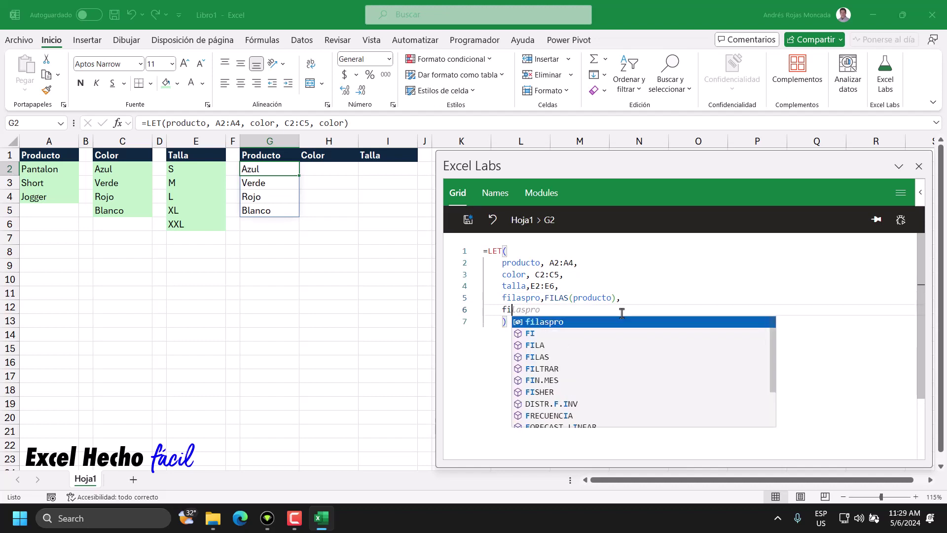
text(l)
key(Tab)
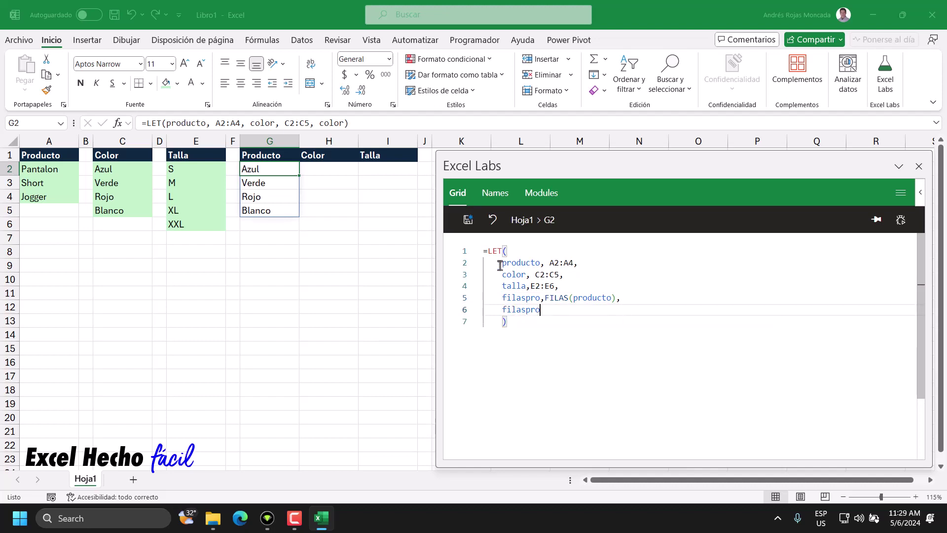
click(468, 220)
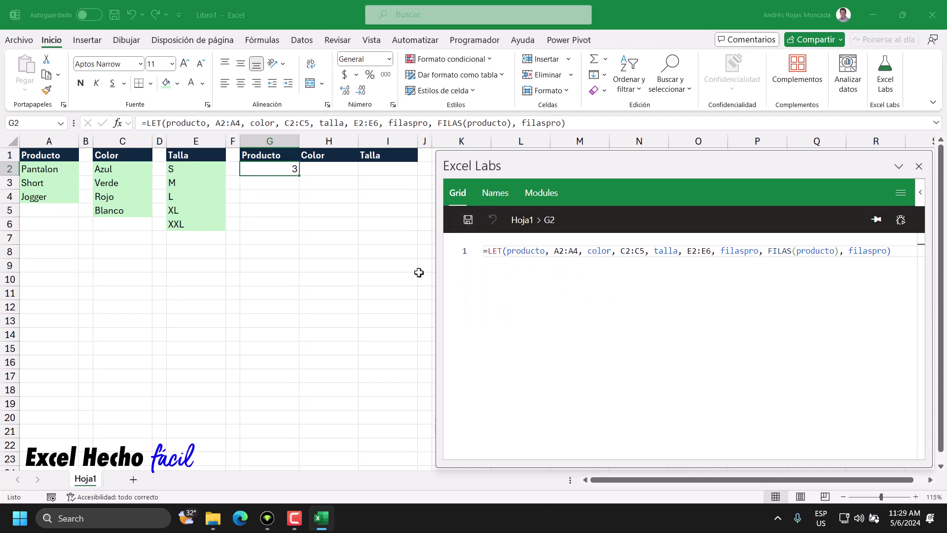
Put LET(, color, talla, filaspro and the final result each on their own line.
click(508, 251)
key(Return)
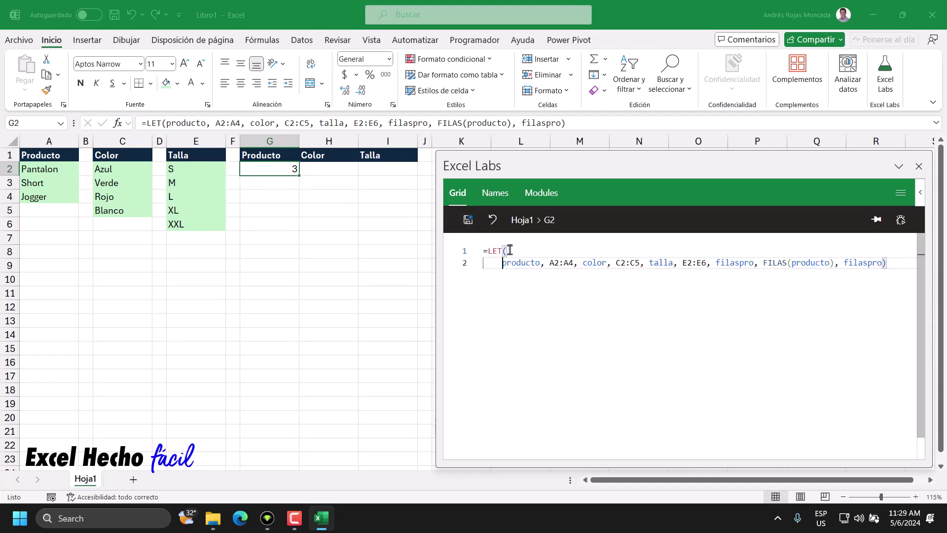
click(582, 262)
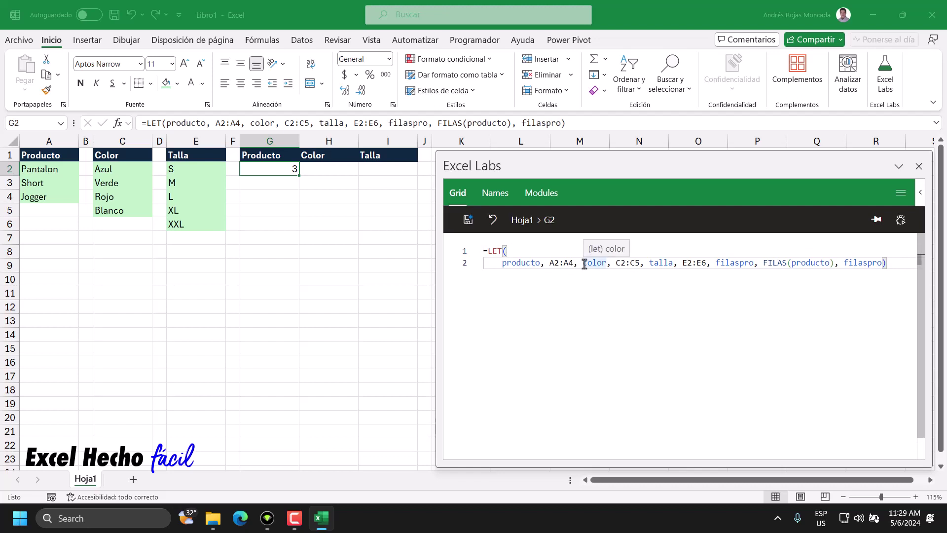
key(Return)
click(569, 274)
key(Return)
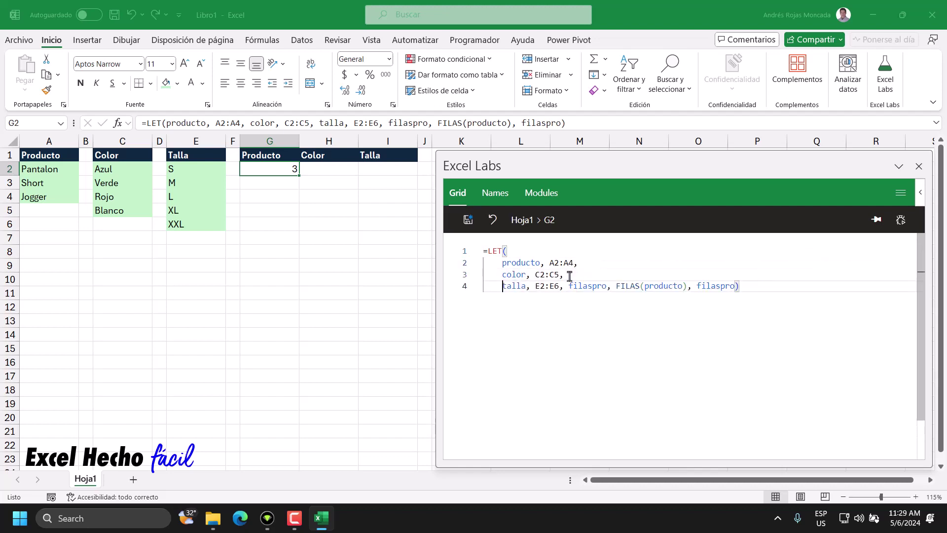
click(568, 286)
key(Return)
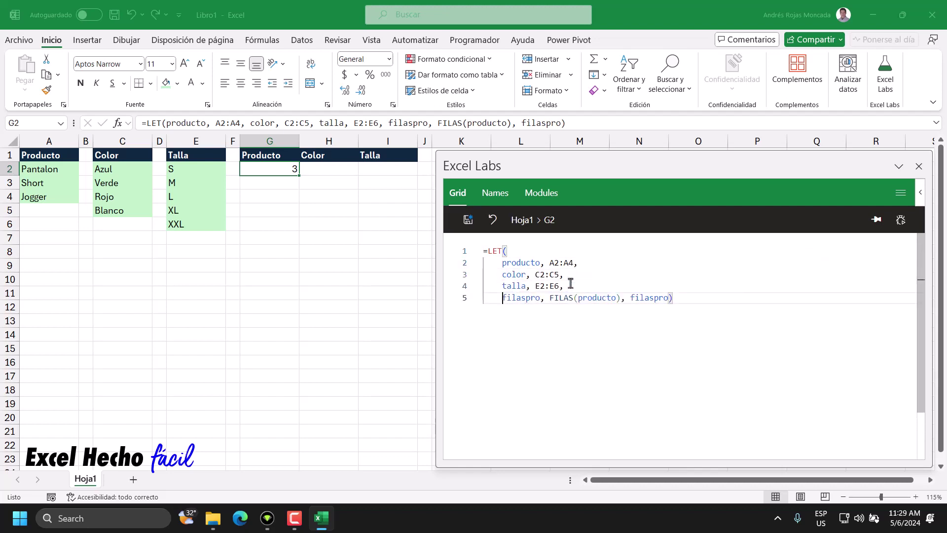
click(630, 298)
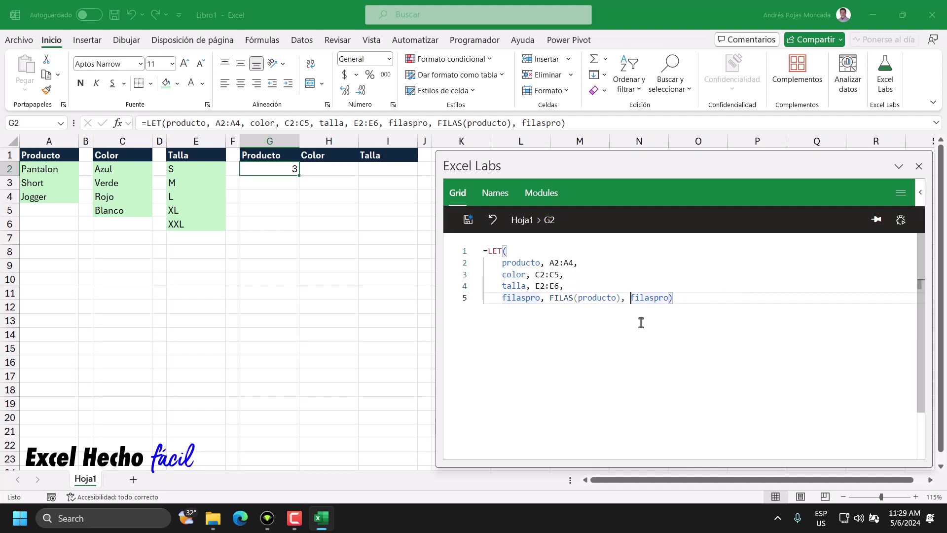
key(Return)
Move the closing parenthesis to its own line and trim the result to 'filas'.
key(BackSpace)
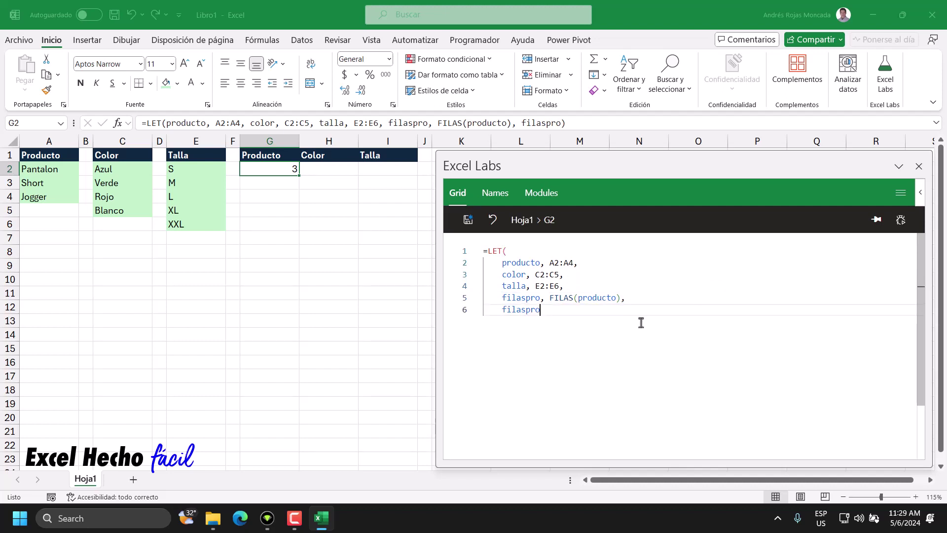
key(Return)
text())
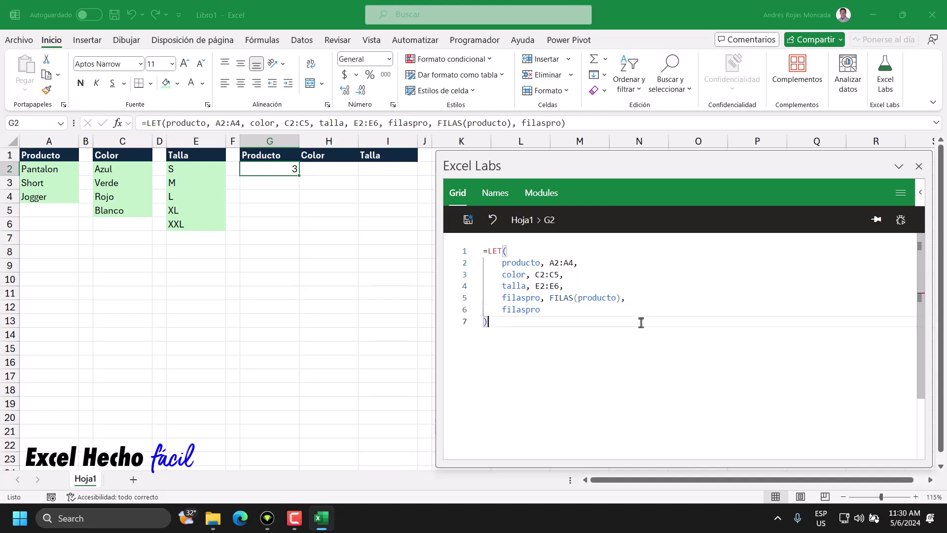
click(544, 311)
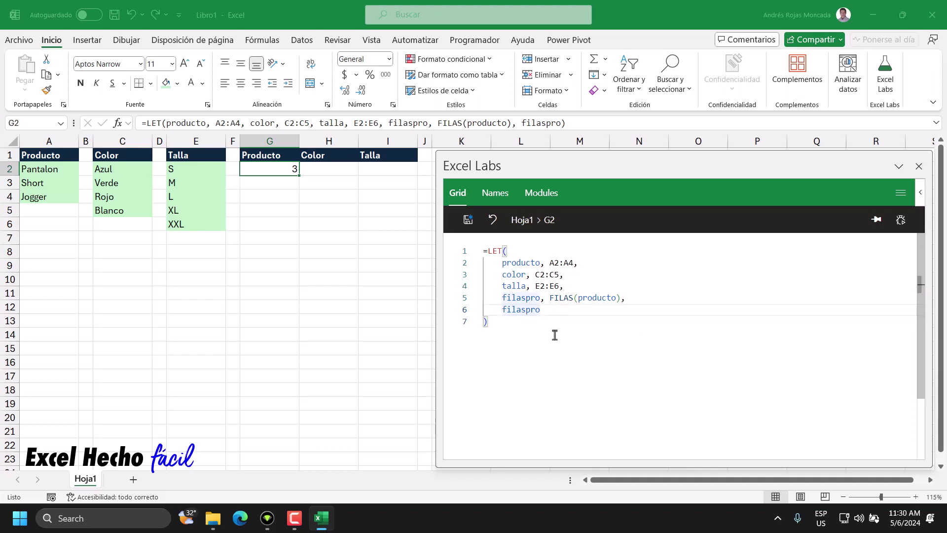
key(BackSpace)
key(BackSpace)
key(BackSpace)
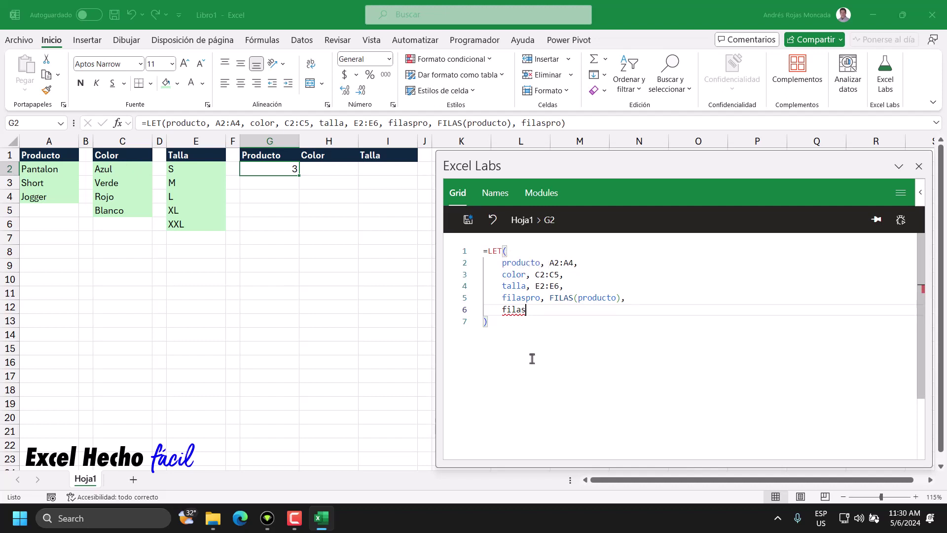
Add filascol defined as FILAS(color) to the LET formula.
text(col)
text(,fil)
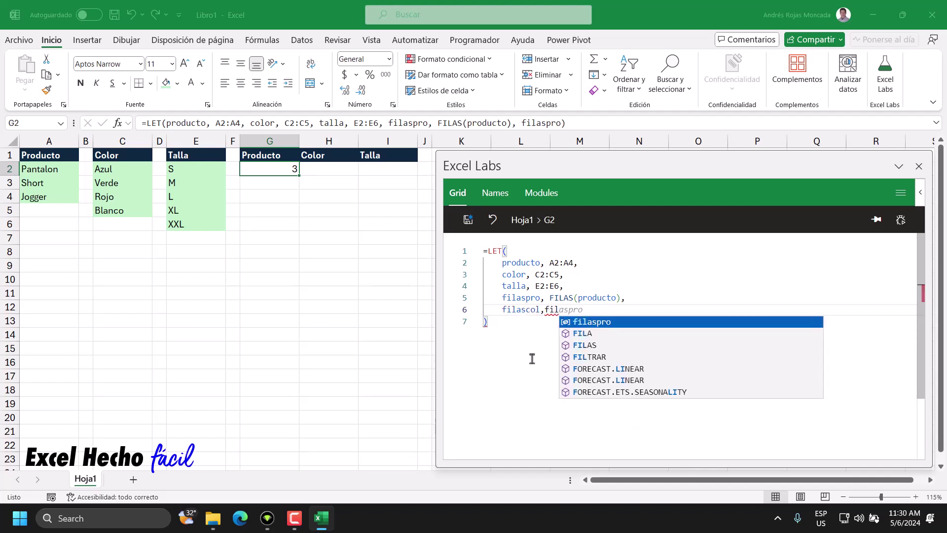
text(as()
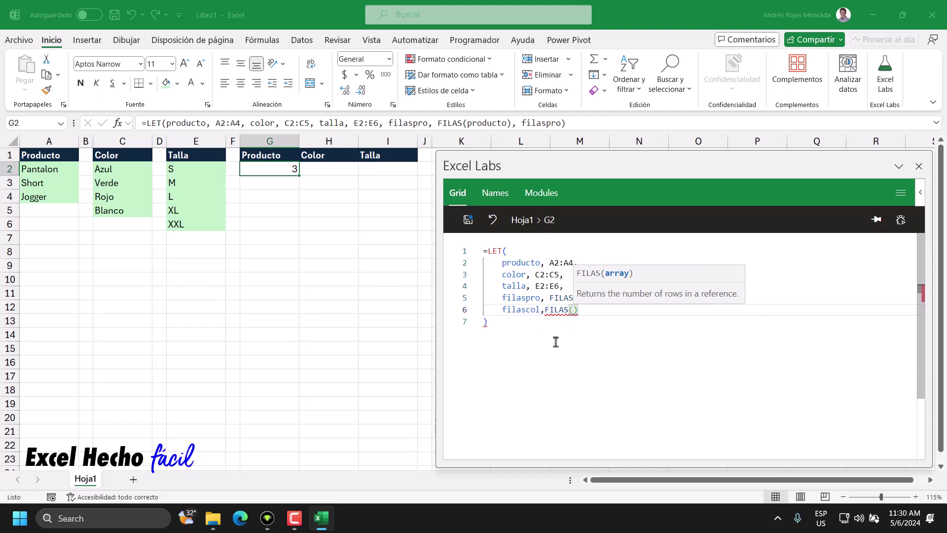
text(color)
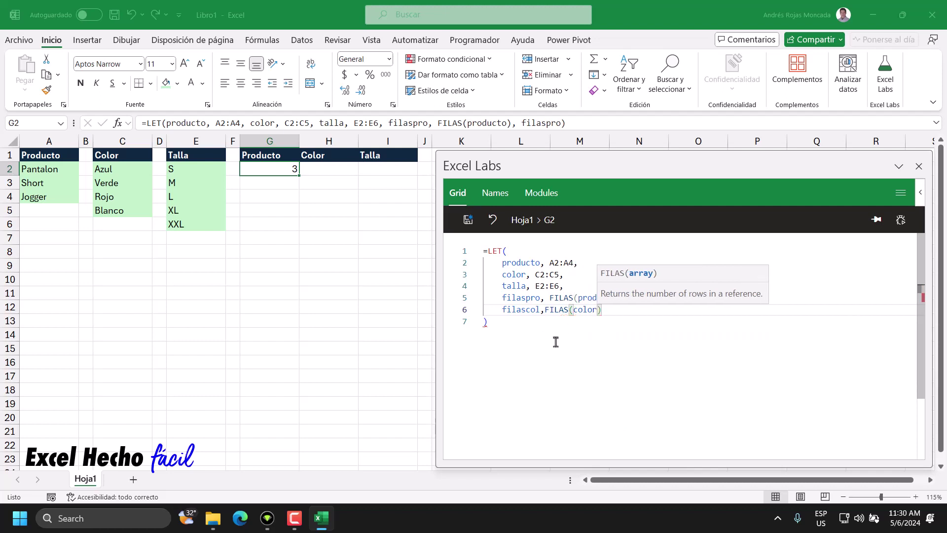
click(612, 314)
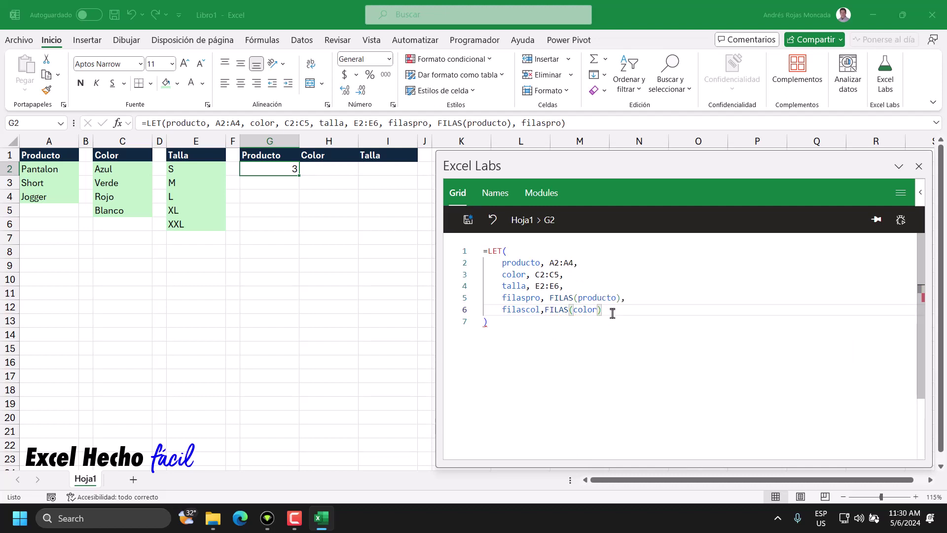
text(,)
key(Return)
Add filastal defined as FILAS(talla), then start a new line.
text(fil)
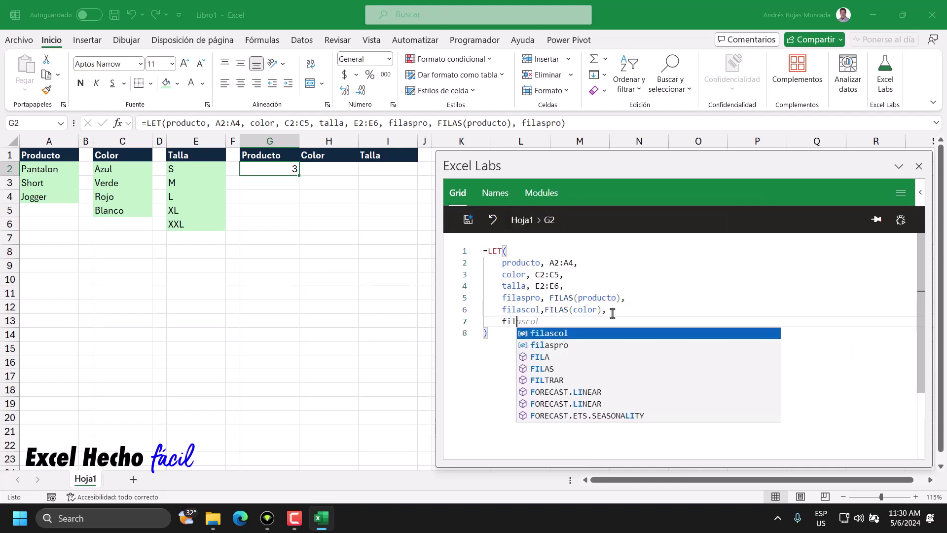
text(as)
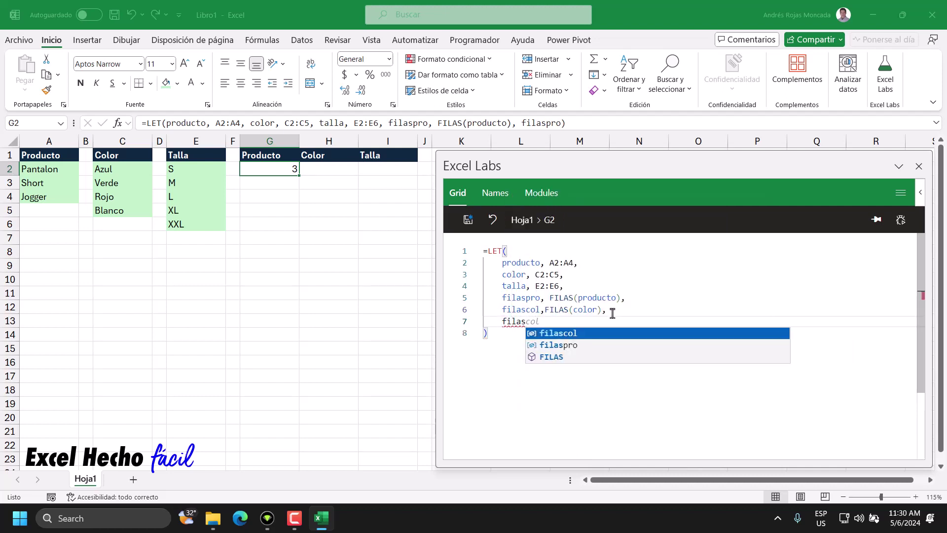
text(tal)
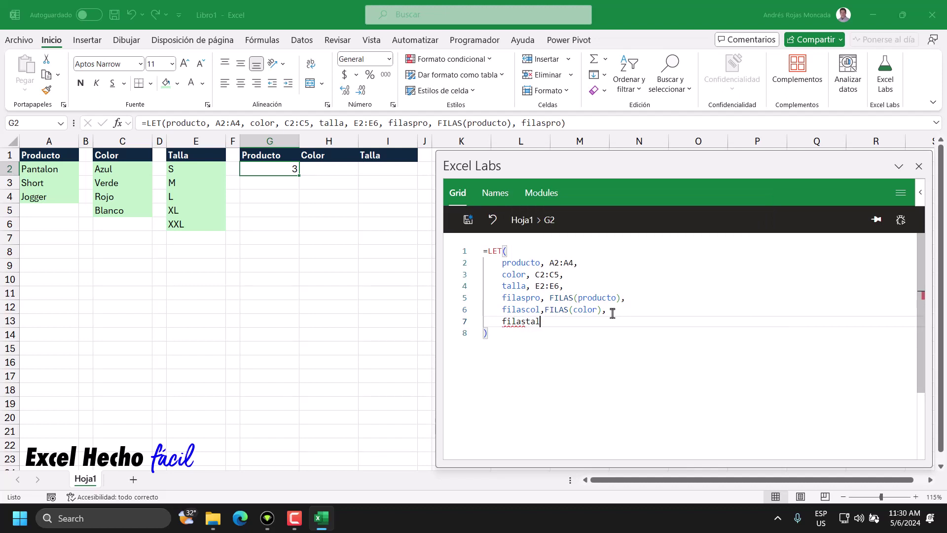
text(,)
text(fil)
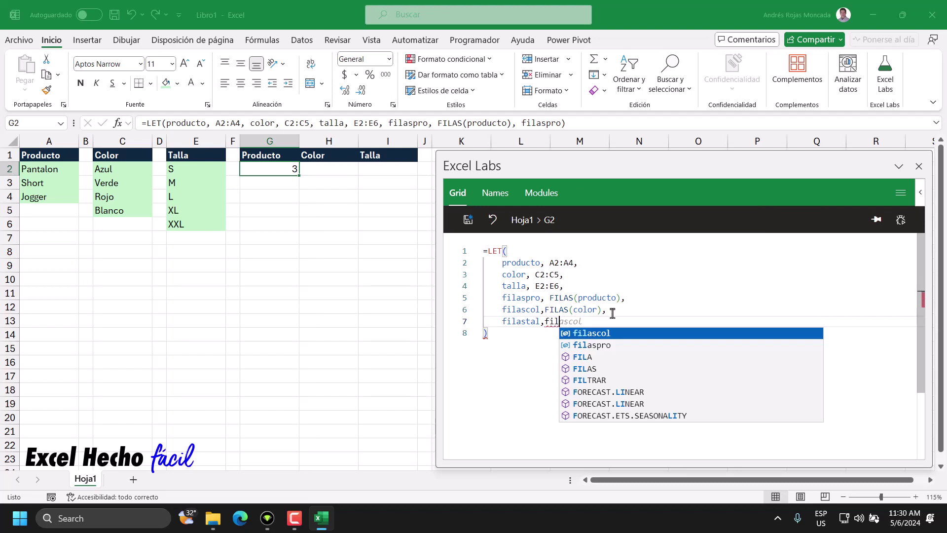
key(Down)
key(Down)
key(Down)
key(Tab)
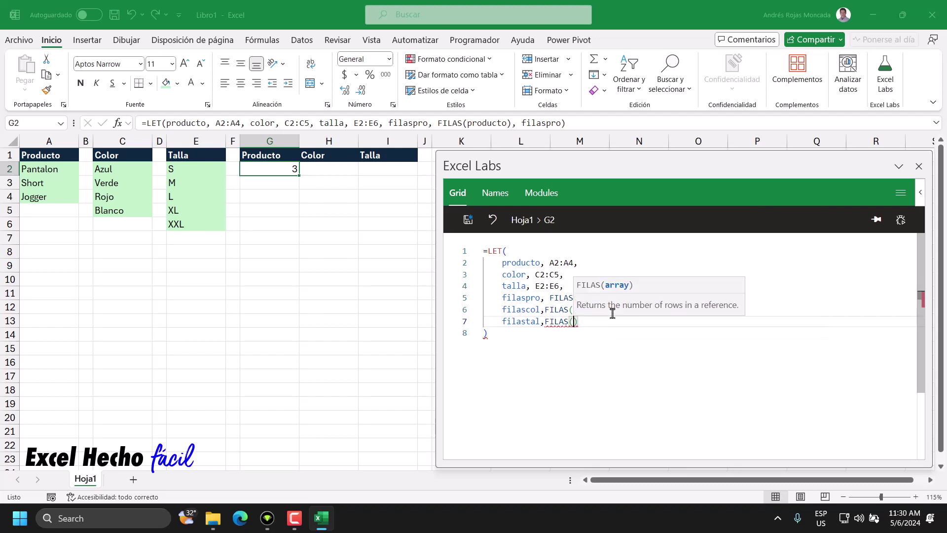
text(talla)
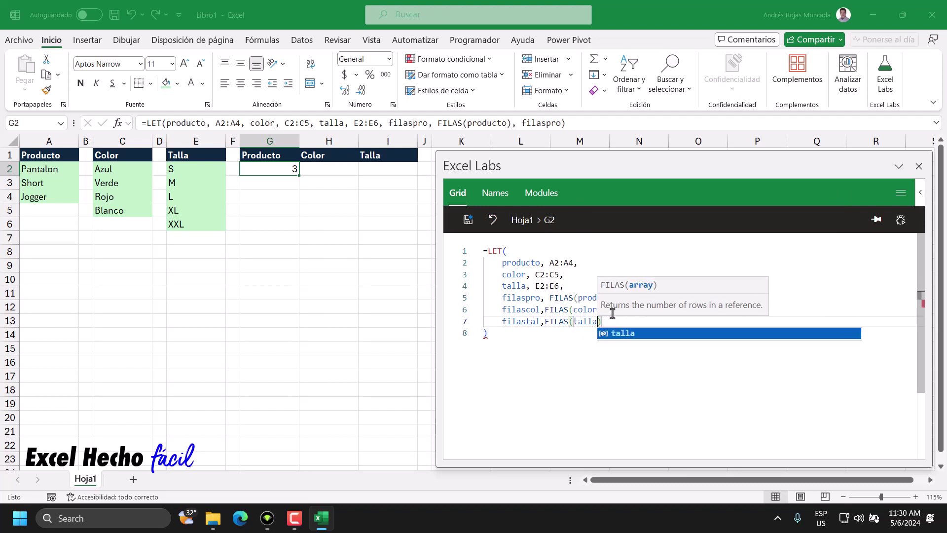
key(Tab)
text(,)
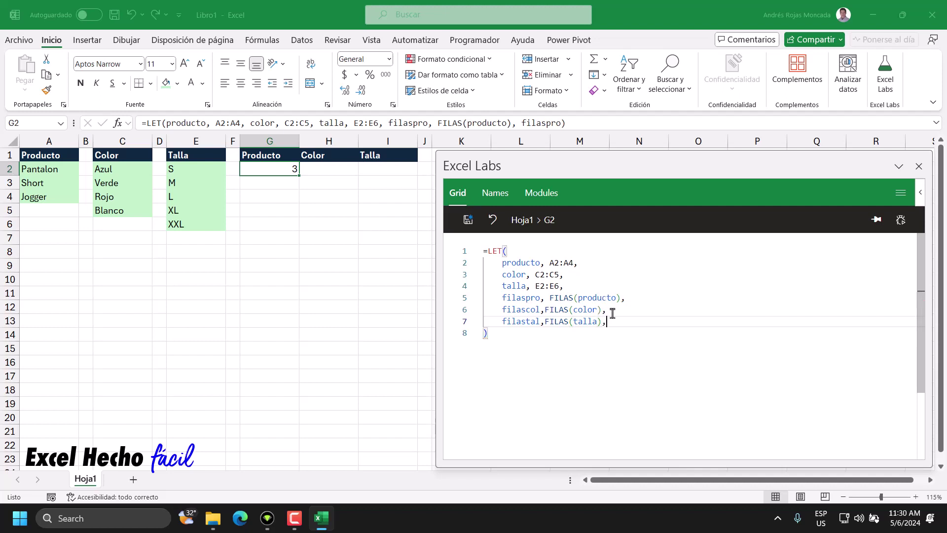
key(Return)
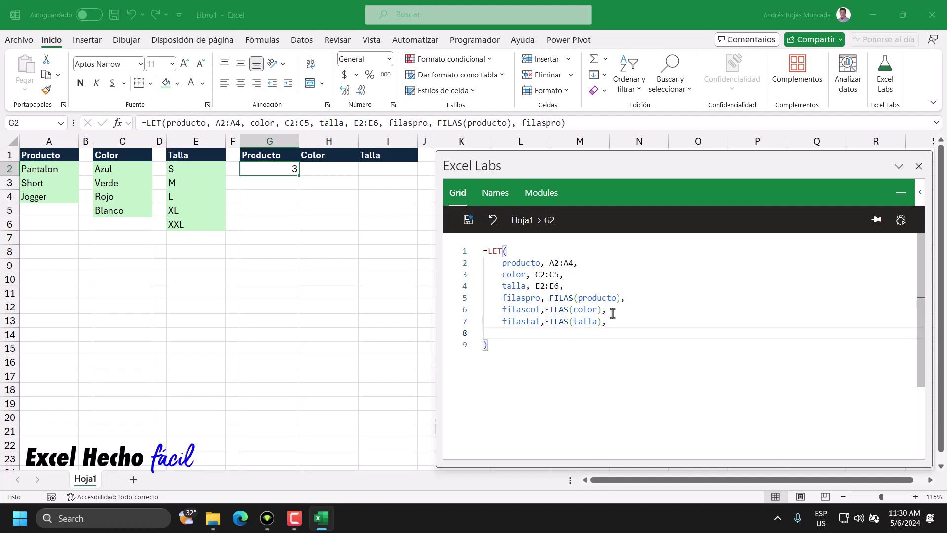
Return filaspro*filascol*filastal on line 8 and save, so G2 shows 60.
text(fil)
key(Tab)
key(BackSpace)
key(BackSpace)
key(BackSpace)
text(pro)
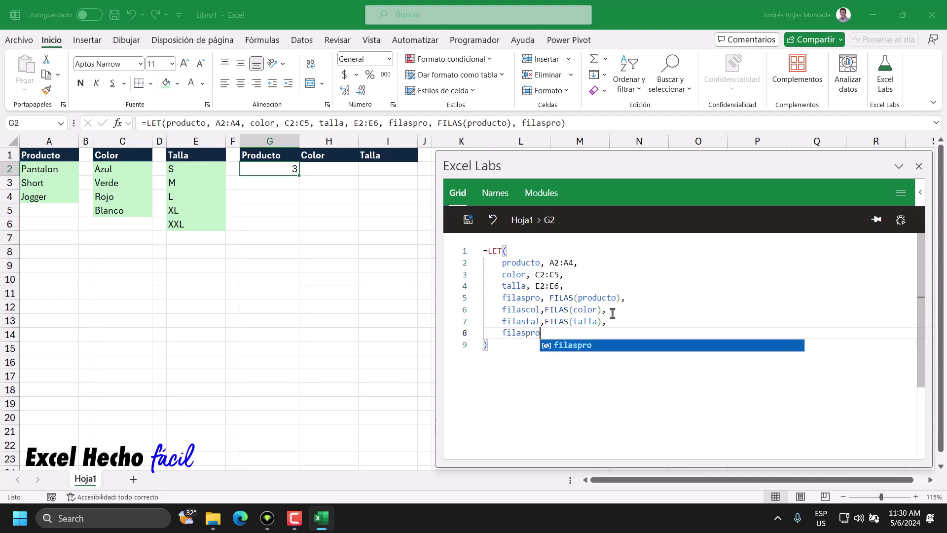
text(*fil)
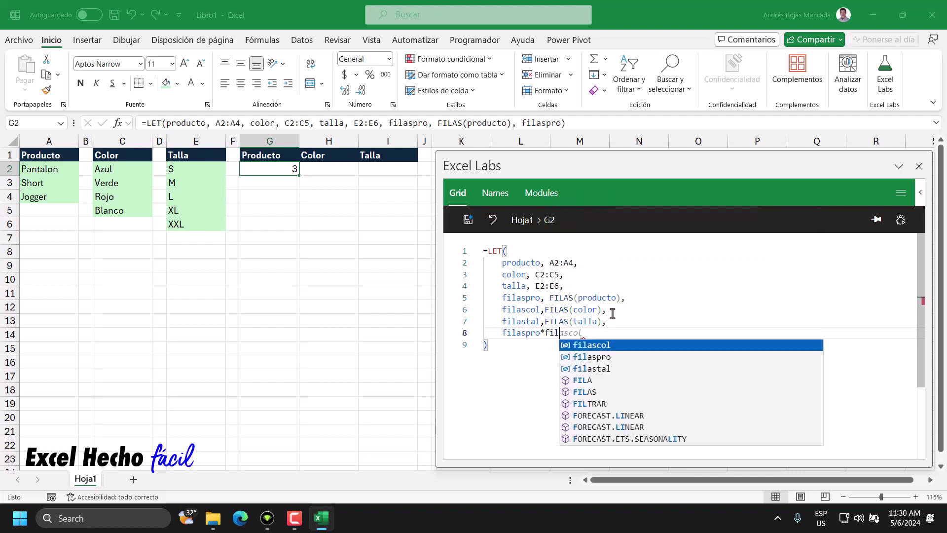
key(Down)
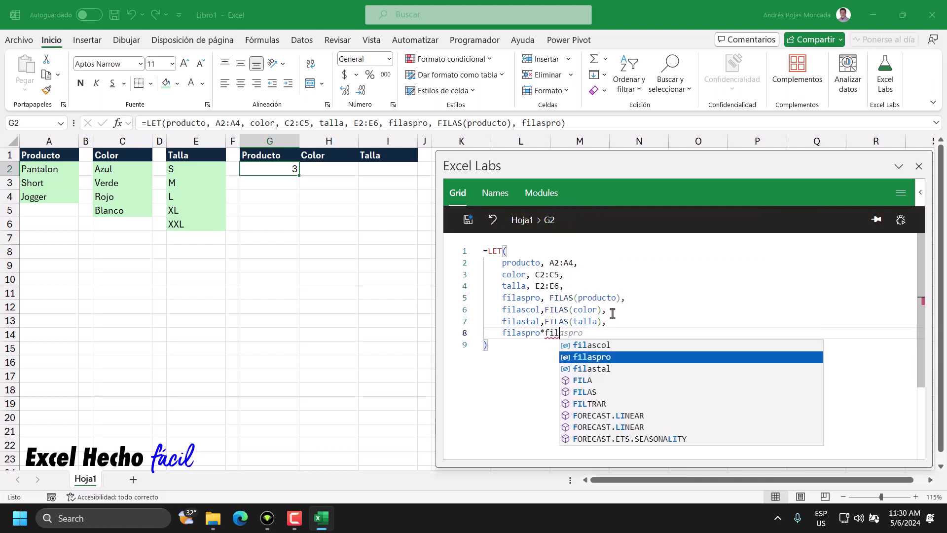
key(Up)
key(Tab)
text(*)
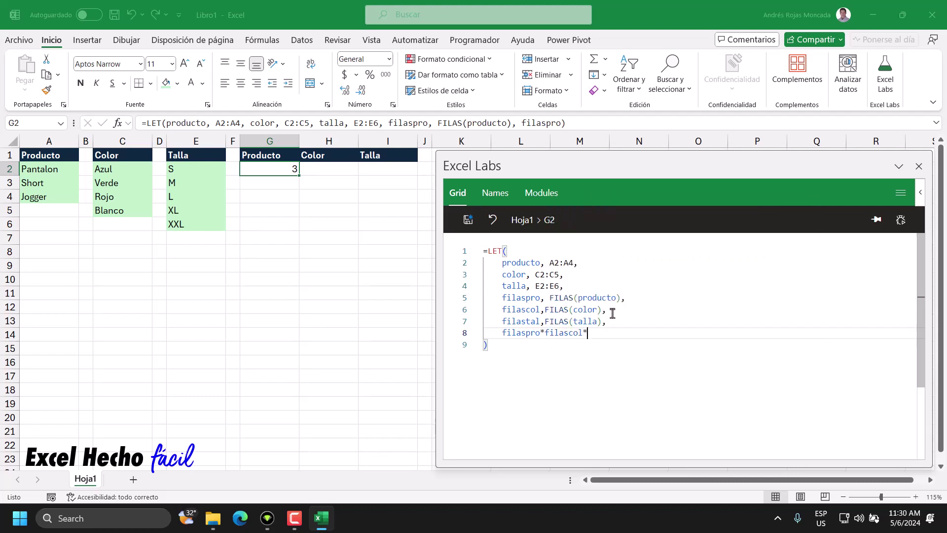
text(fil)
key(Down)
key(Down)
key(Tab)
key(ctrl+s)
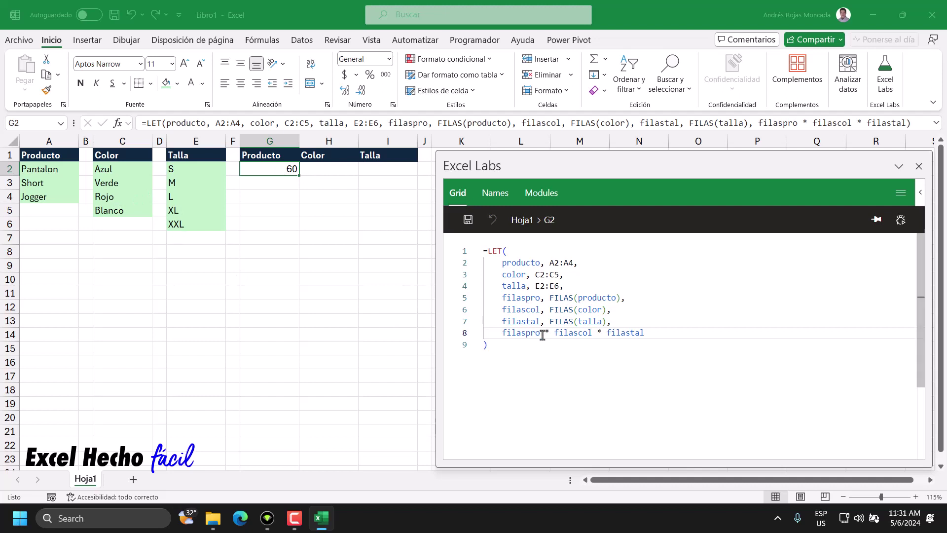
drag(646, 333, 500, 334)
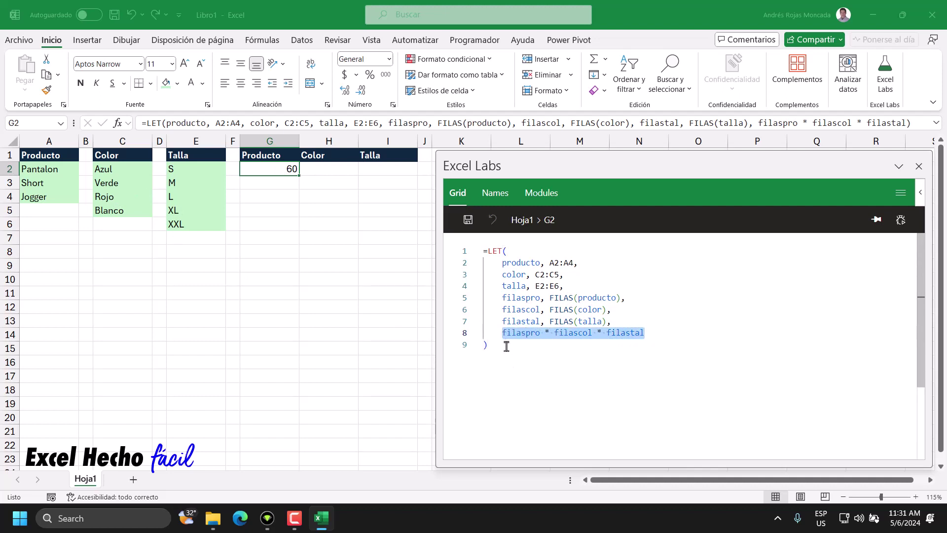
Define sec as SECUENCIA(filaspro*filascol*filastal) on line 8 and start a new line.
key(Left)
text(secu)
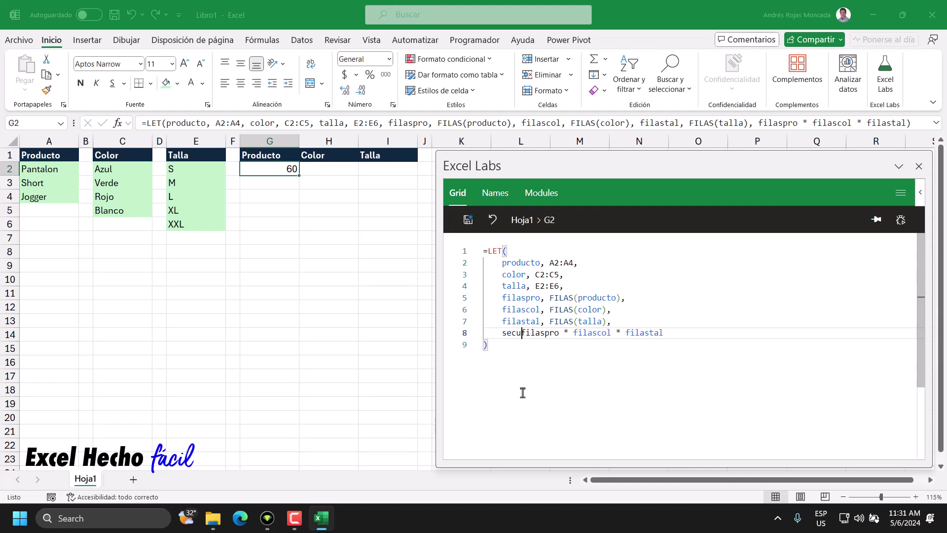
key(BackSpace)
key(BackSpace)
key(BackSpace)
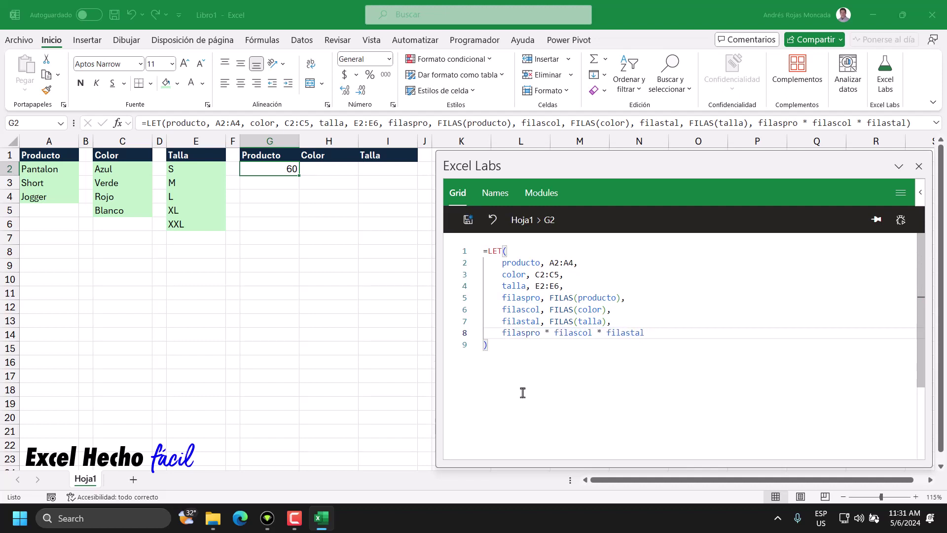
text(sec,)
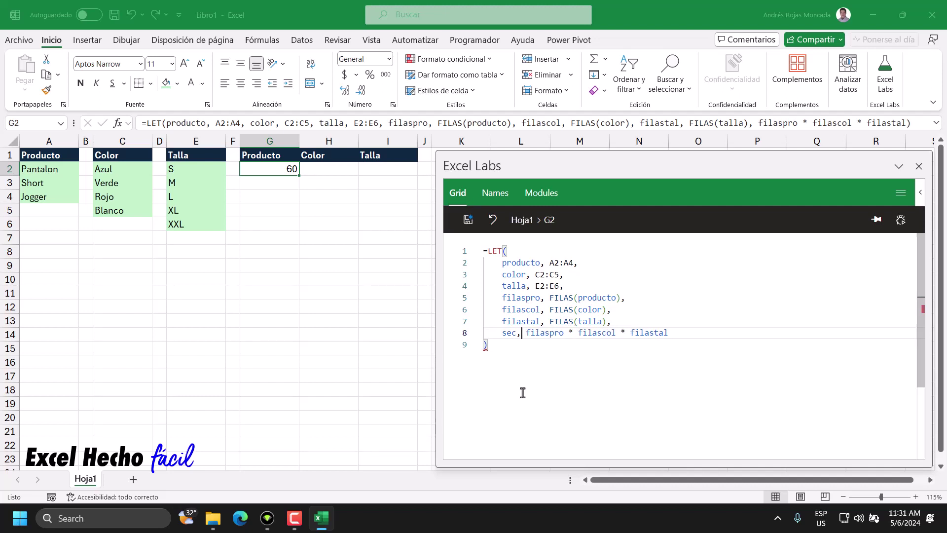
text( sec)
key(Tab)
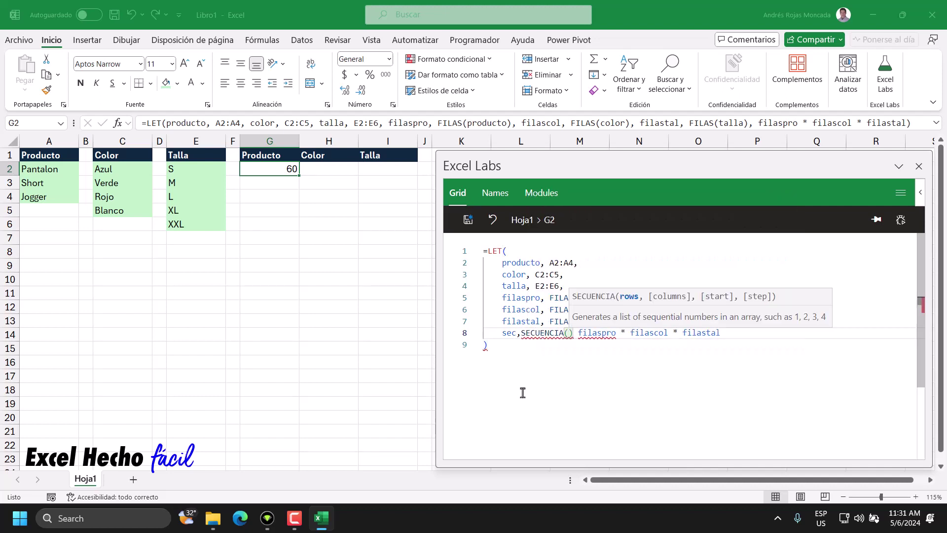
key(Delete)
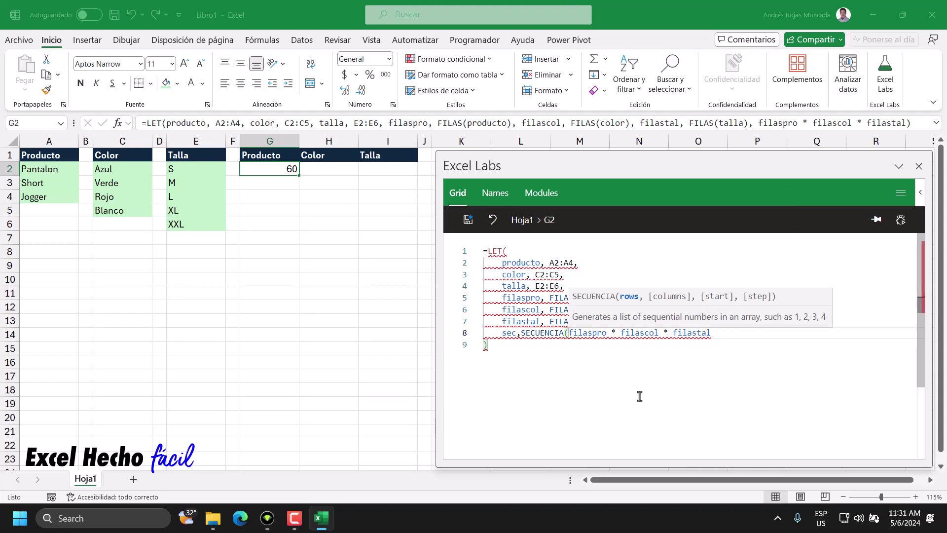
click(714, 334)
text())
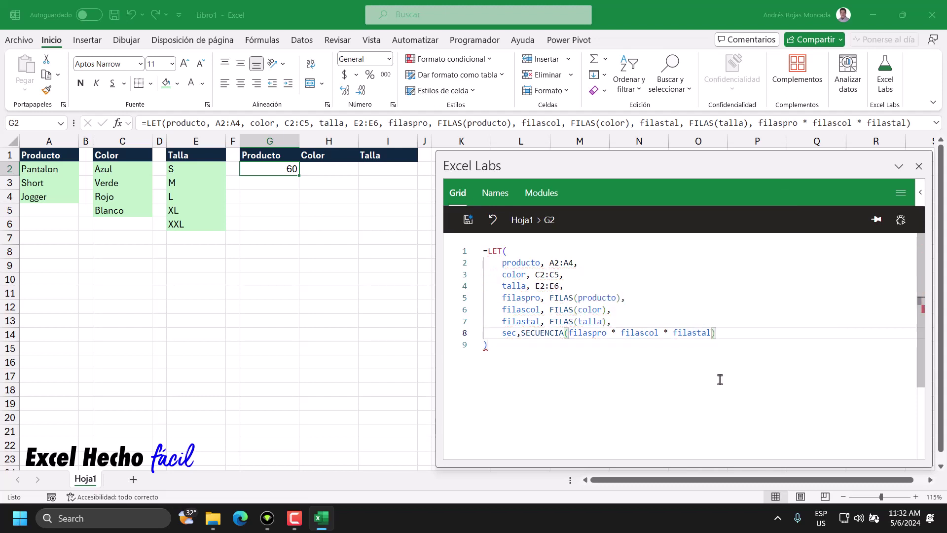
text(,)
key(Return)
Return sec from the LET formula and save it to G2.
text(sec)
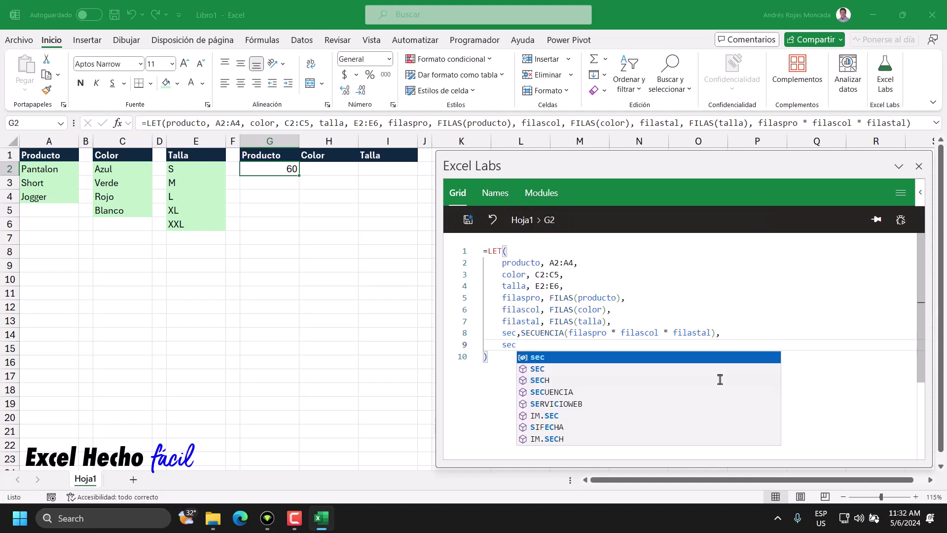
click(467, 220)
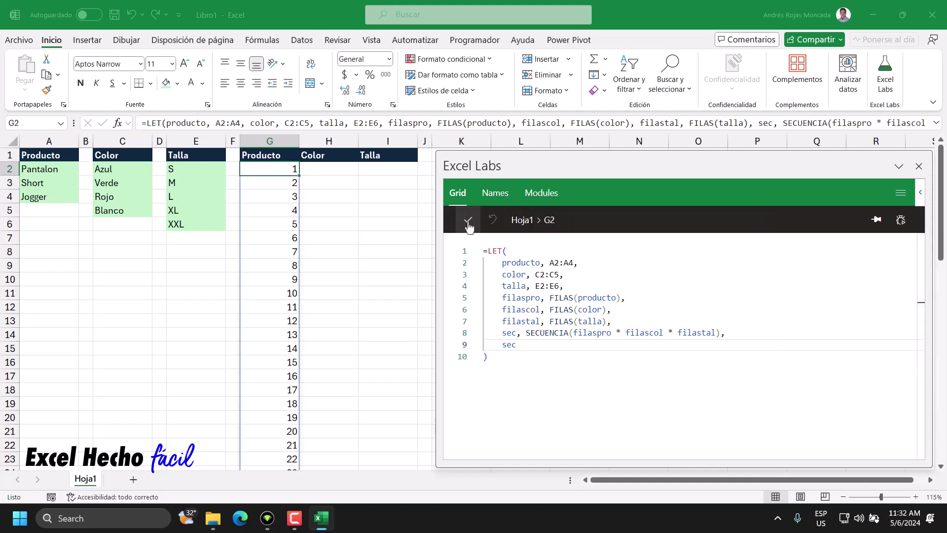
click(287, 171)
Check that the spill runs from 1 in G2 down to 60 in G61.
key(ctrl+Down)
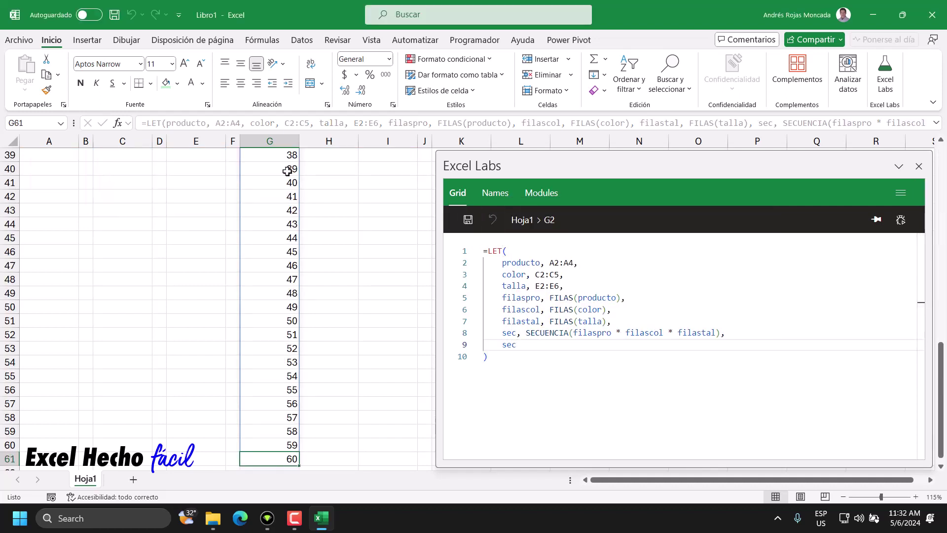
key(ctrl+Up)
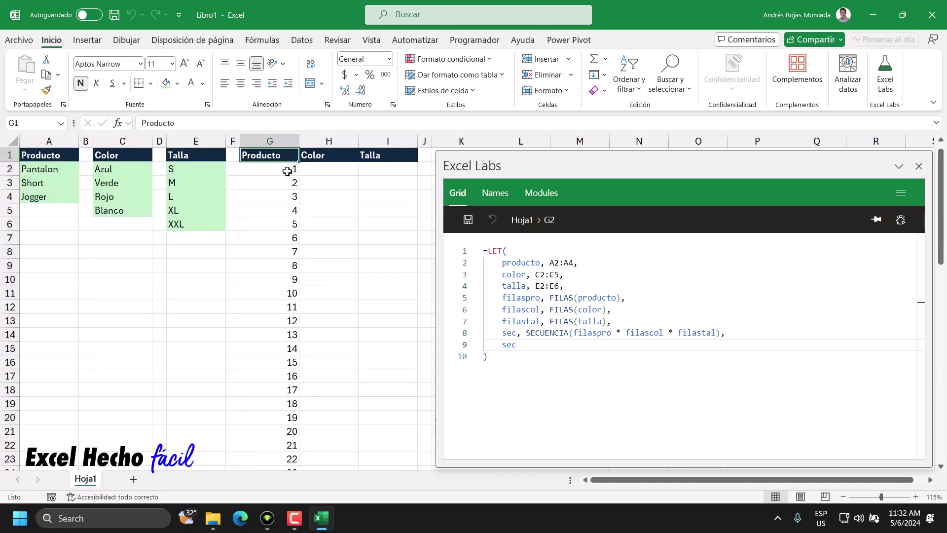
click(287, 171)
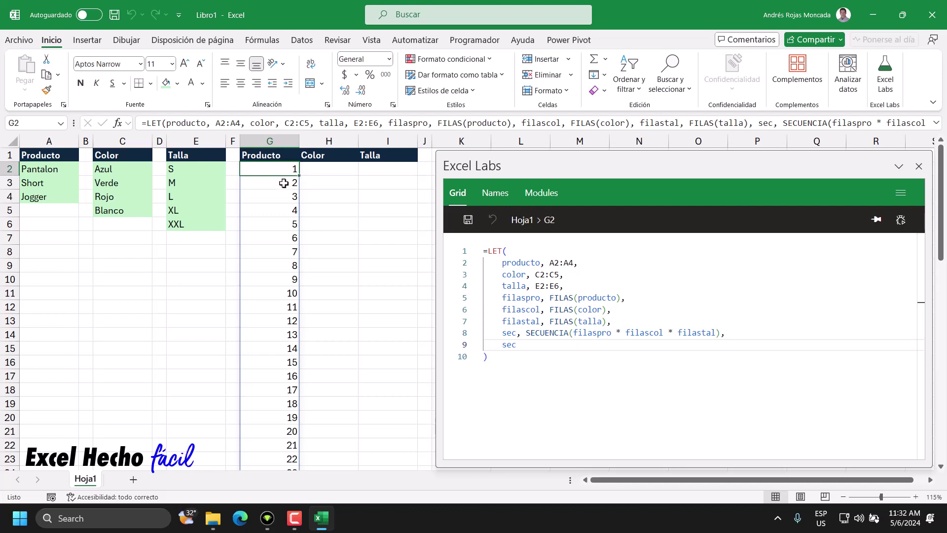
key(ctrl+Down)
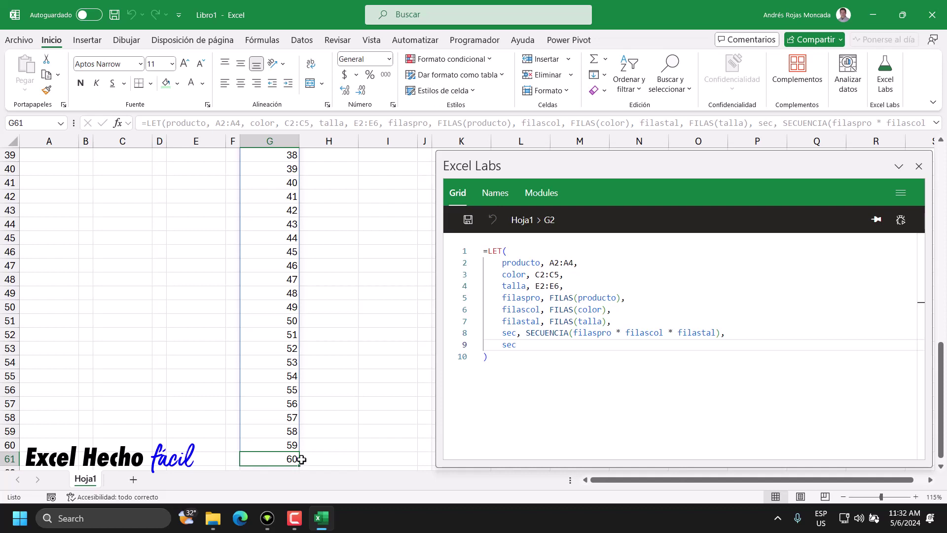
key(ctrl+Up)
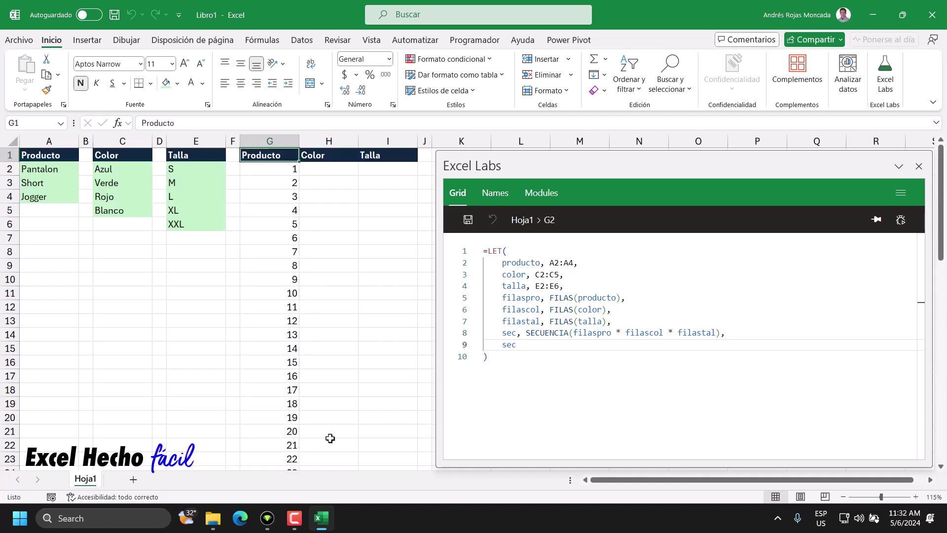
key(ctrl+Down)
key(ctrl+Up)
Subtract 1 from the SECUENCIA call and save the formula.
key(Down)
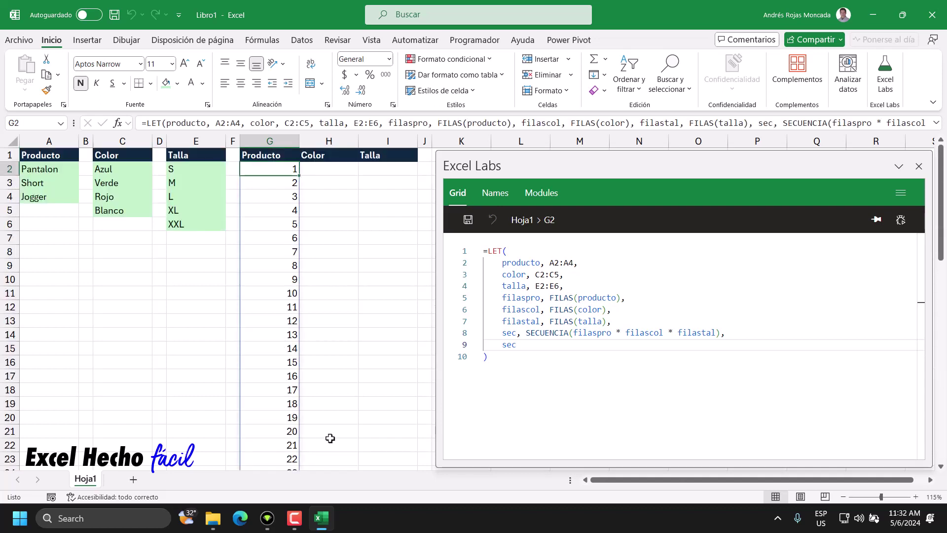
click(719, 333)
text(-1)
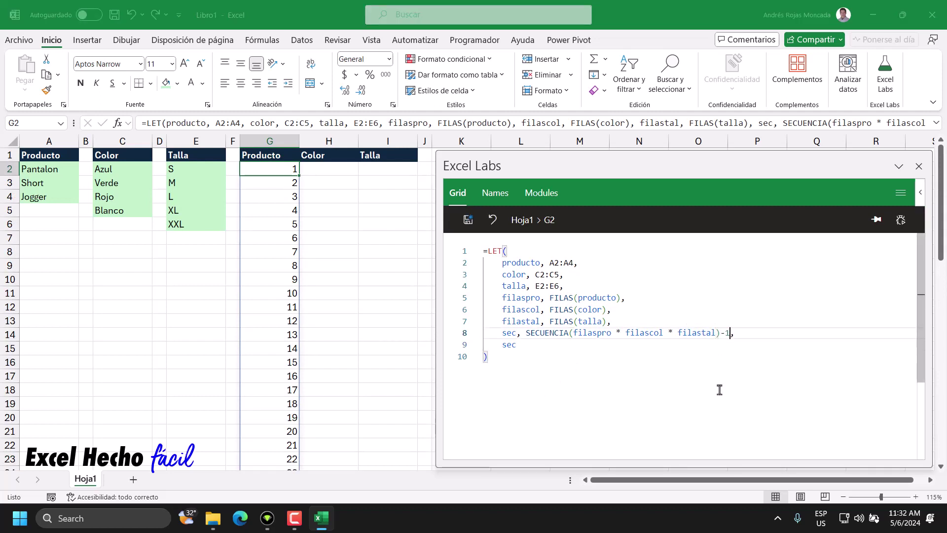
key(Down)
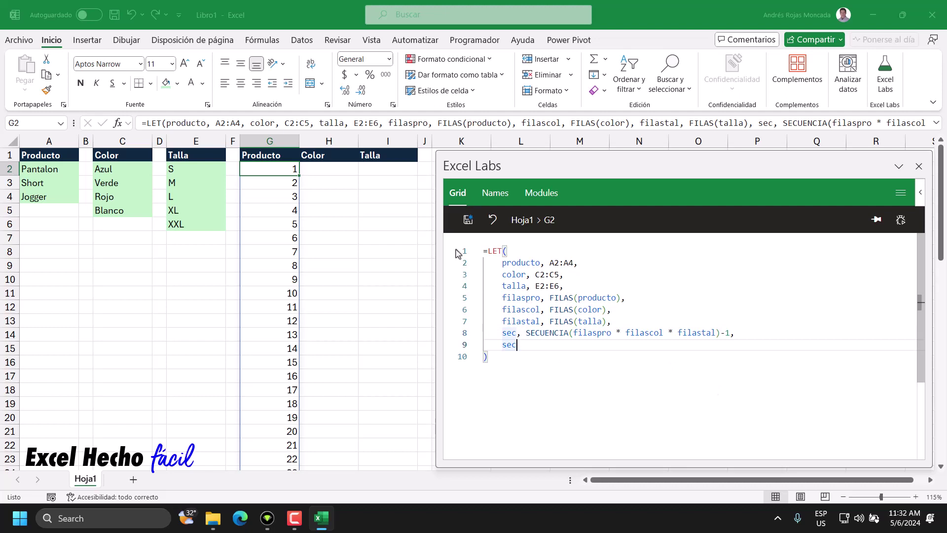
click(467, 219)
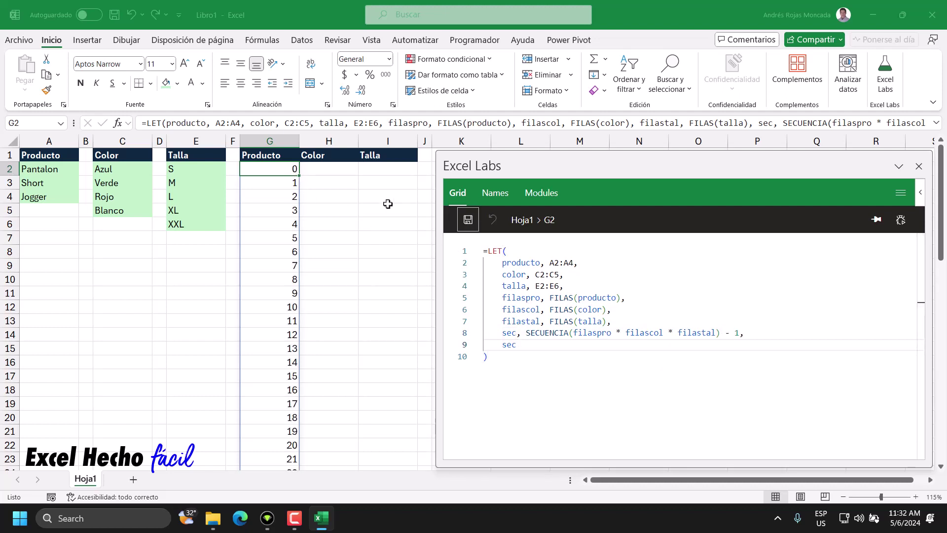
Verify column G now spills 0 in G2 through 59 in G61.
click(293, 173)
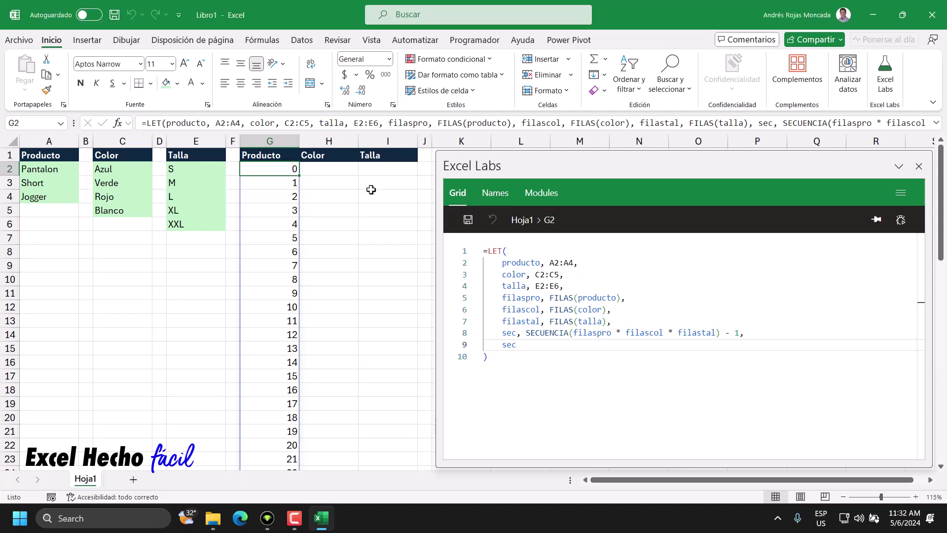
key(ctrl+shift+Down)
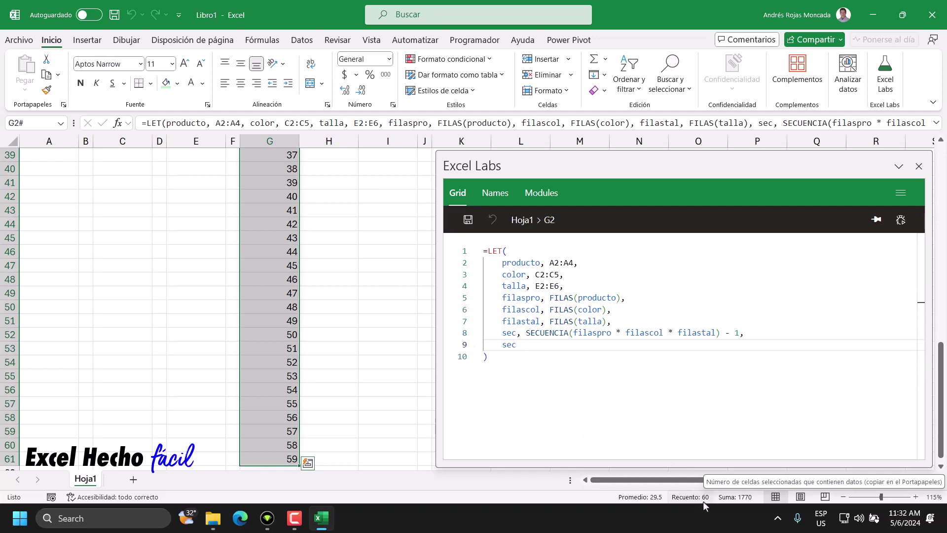
key(ctrl+period)
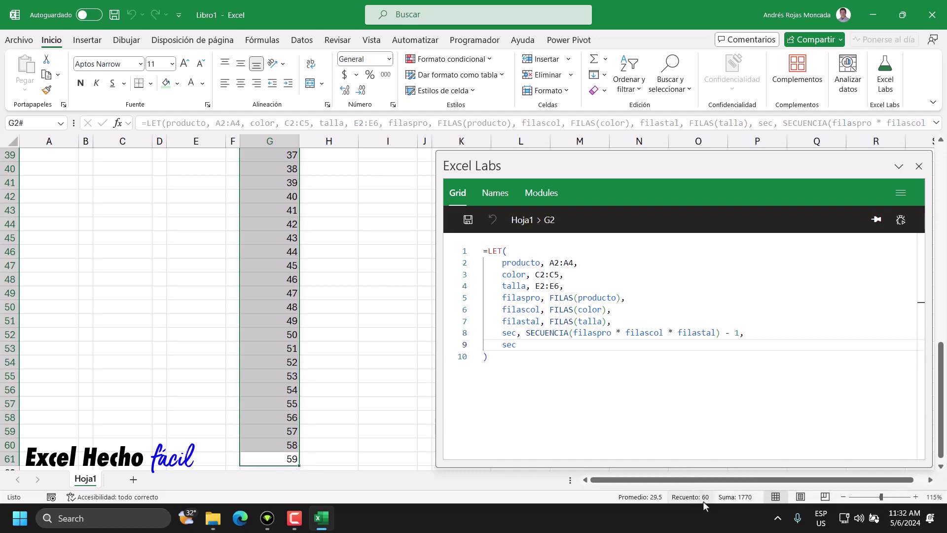
key(ctrl+period)
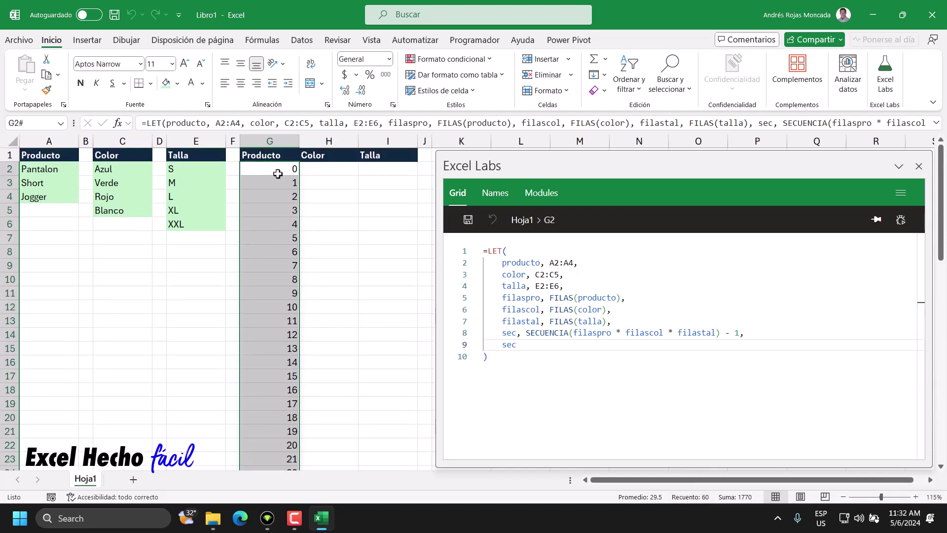
key(ctrl+period)
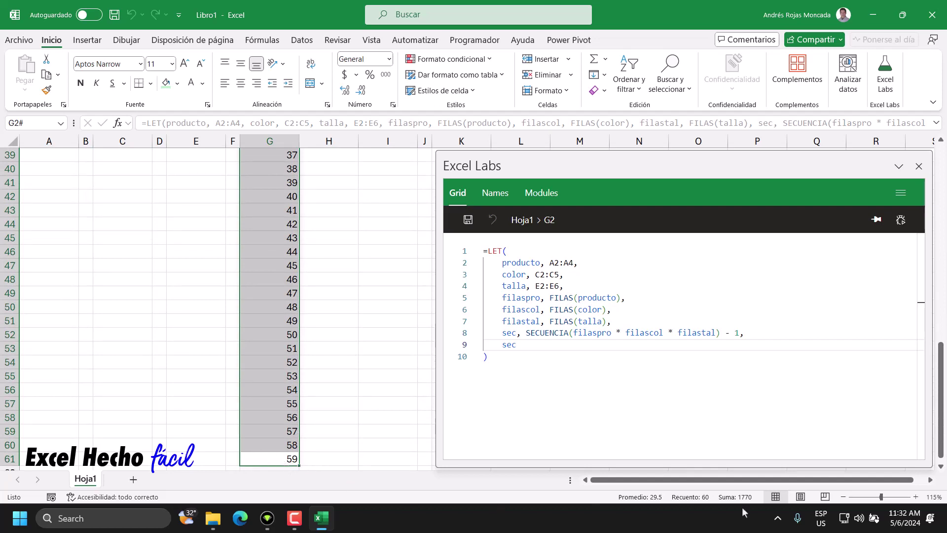
click(287, 459)
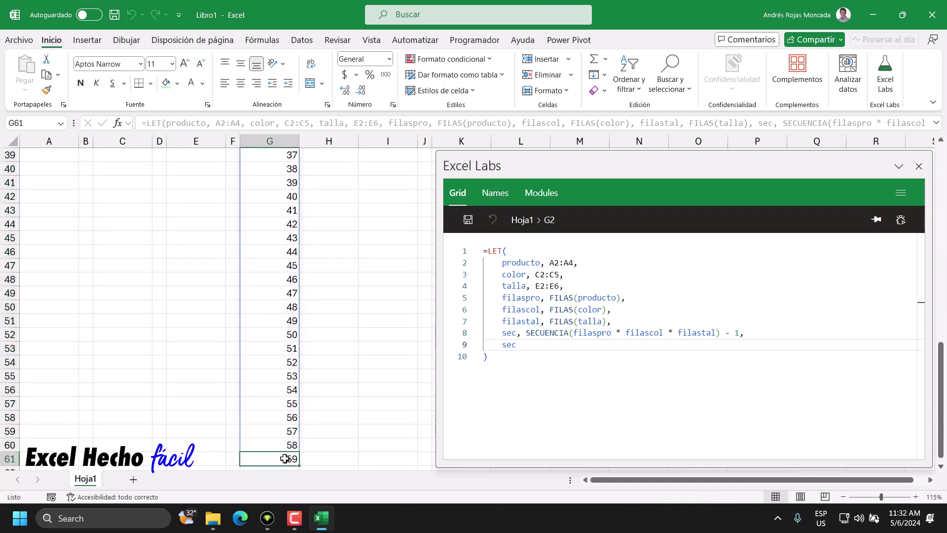
key(ctrl+Up)
key(Down)
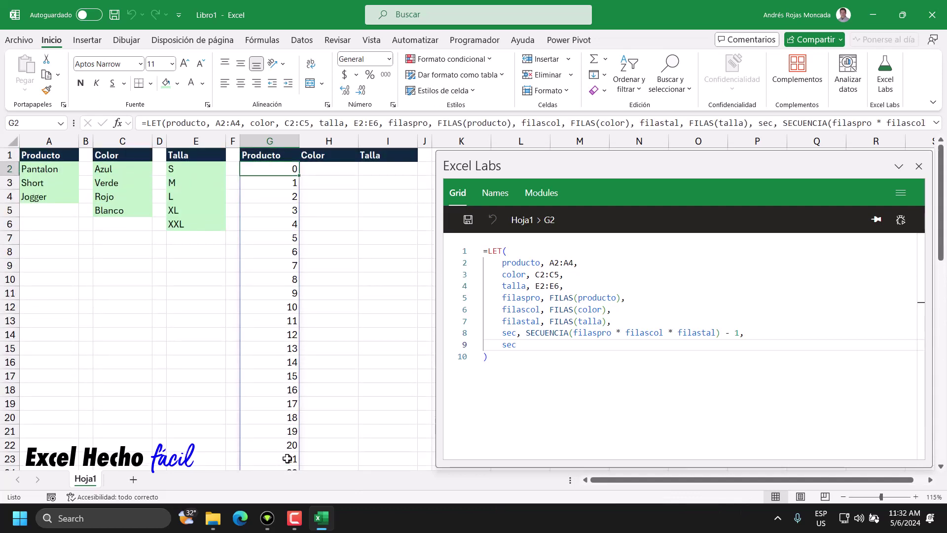
click(517, 344)
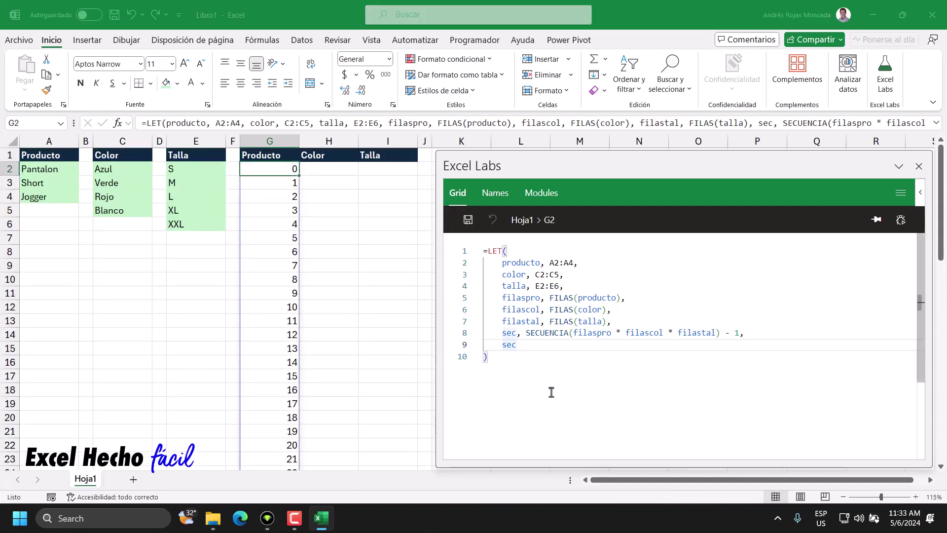
Delete the returned sec from line 9 of the LET formula.
key(BackSpace)
key(BackSpace)
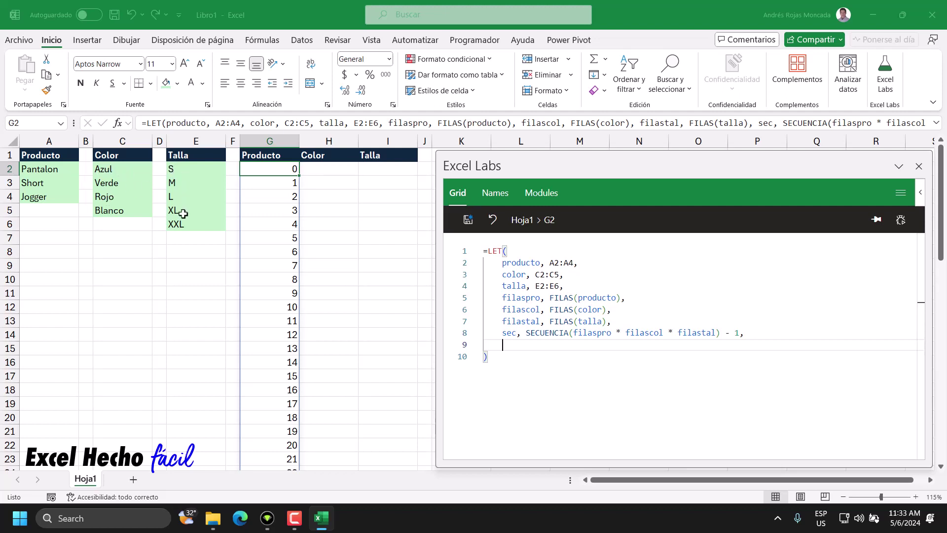
click(69, 170)
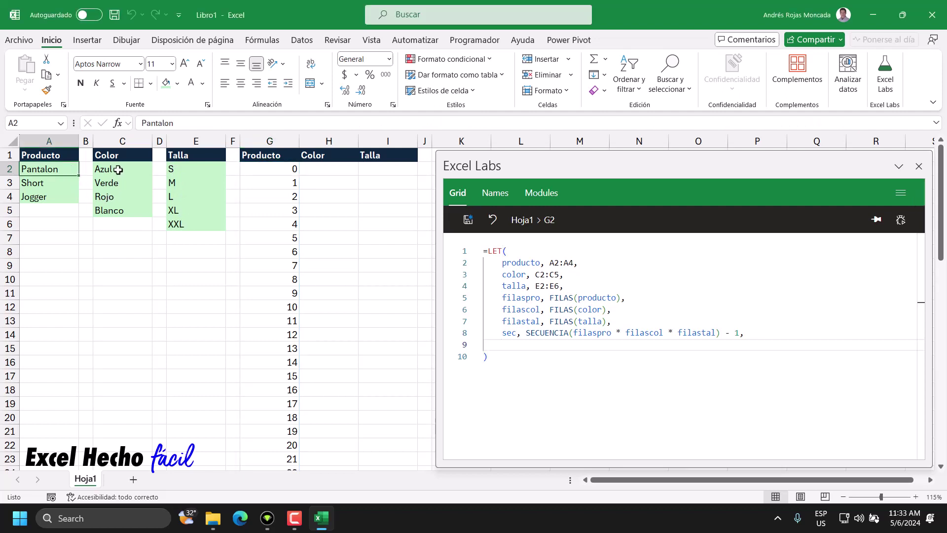
ctrl+drag(118, 169, 121, 211)
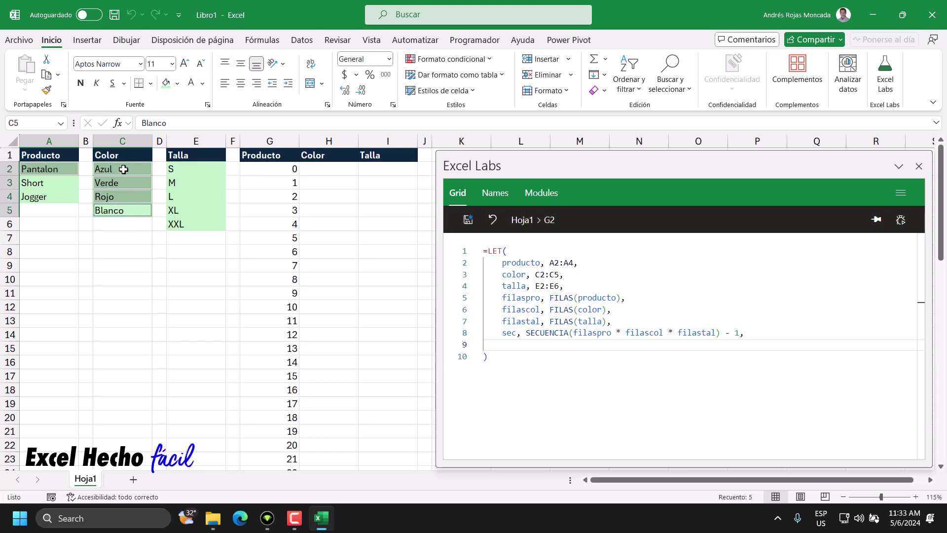
click(124, 168)
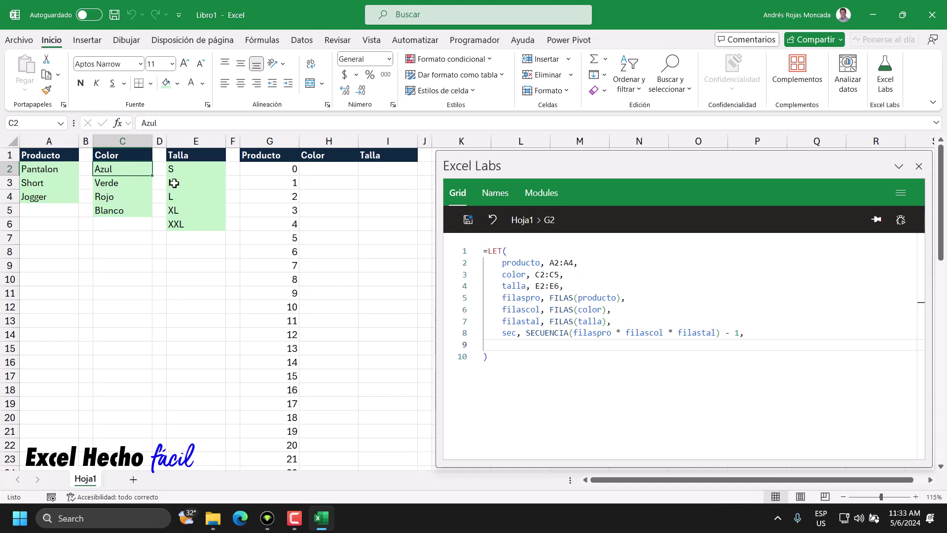
drag(174, 168, 182, 222)
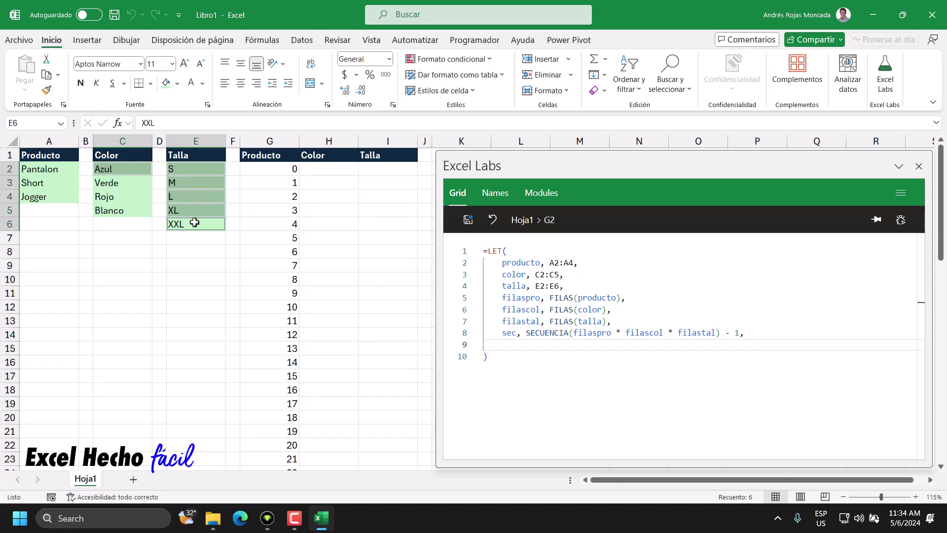
click(64, 169)
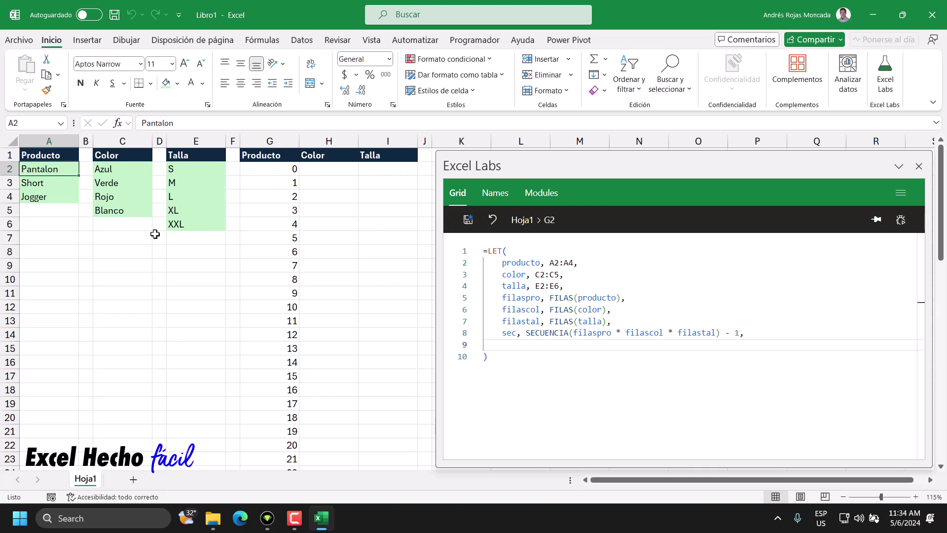
drag(127, 167, 127, 208)
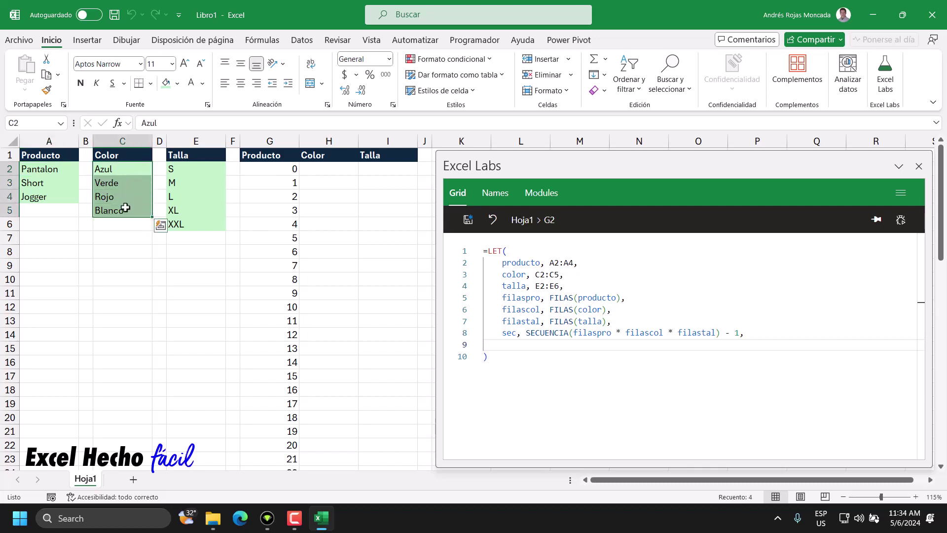
drag(185, 167, 183, 225)
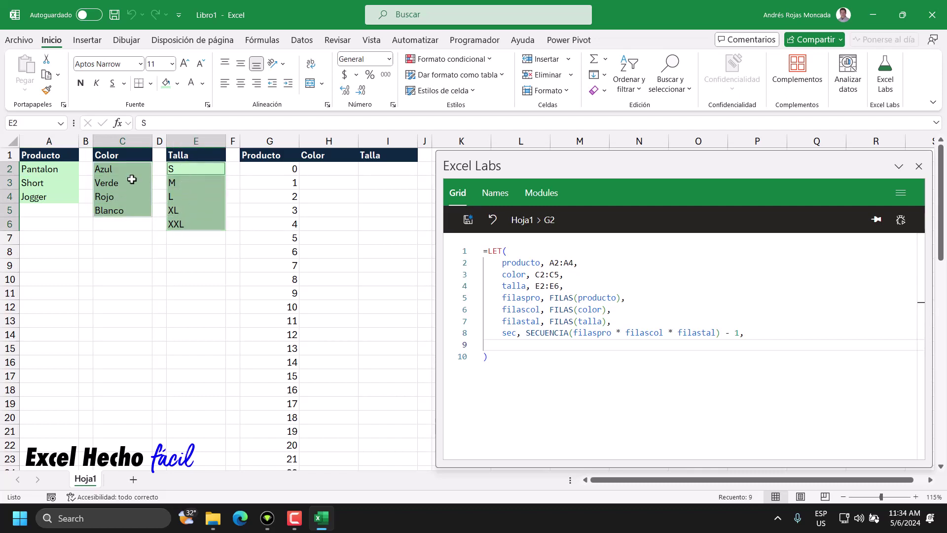
click(52, 171)
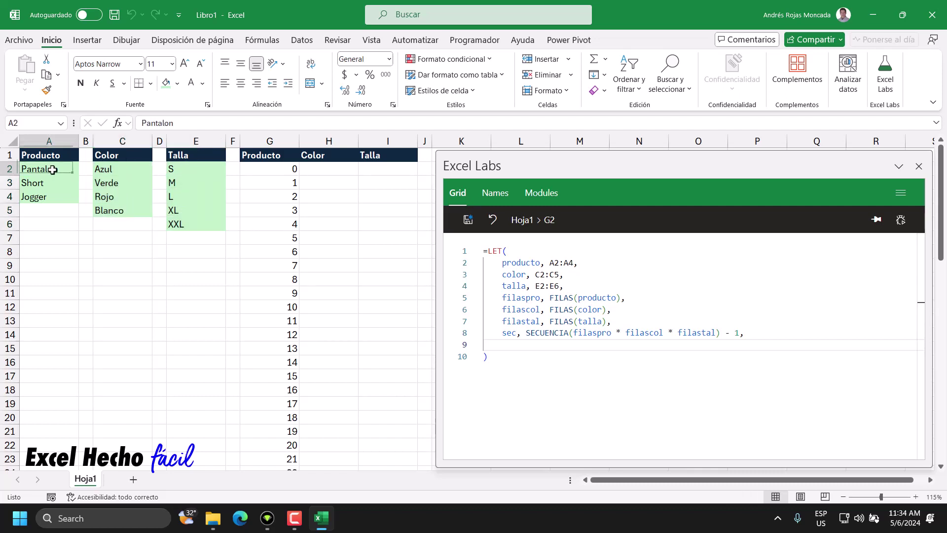
ctrl+click(115, 169)
drag(197, 168, 200, 222)
click(53, 166)
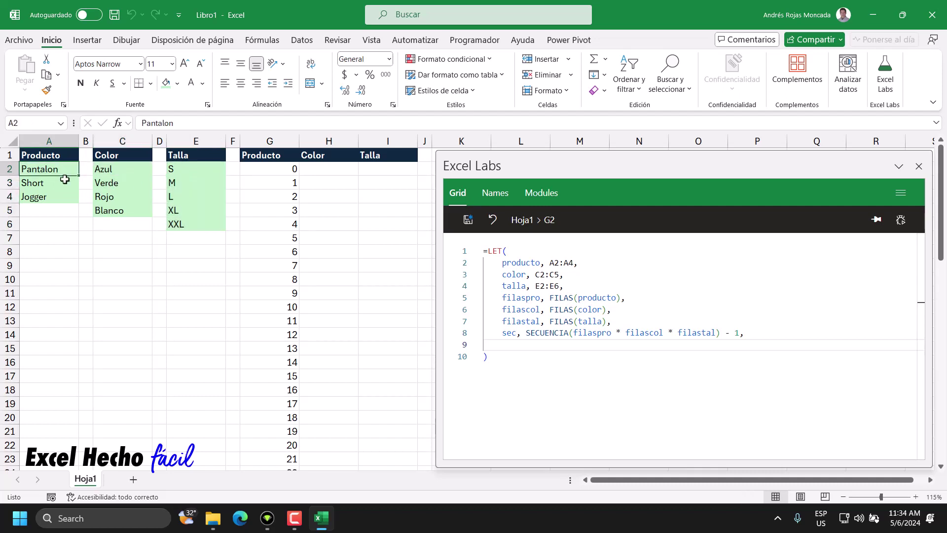
ctrl+click(108, 183)
drag(185, 169, 190, 221)
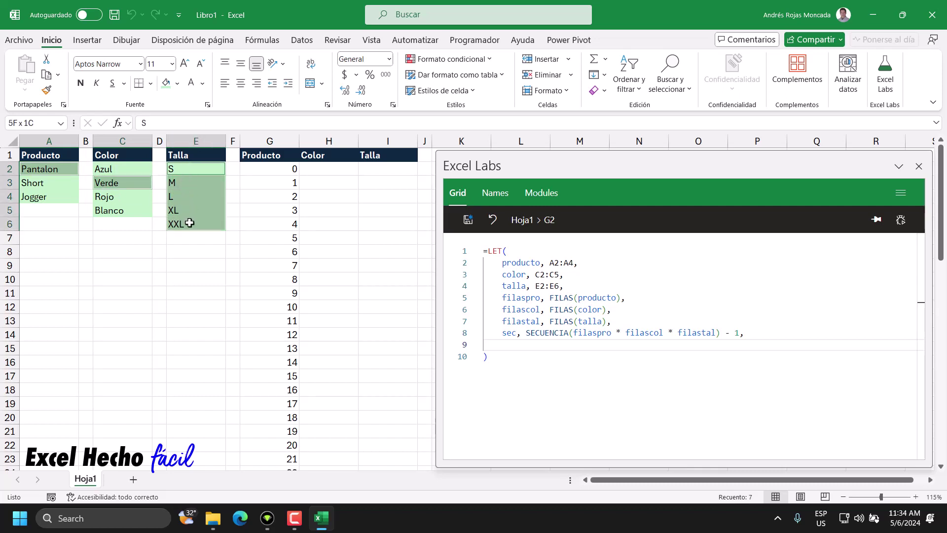
click(53, 170)
ctrl+click(117, 198)
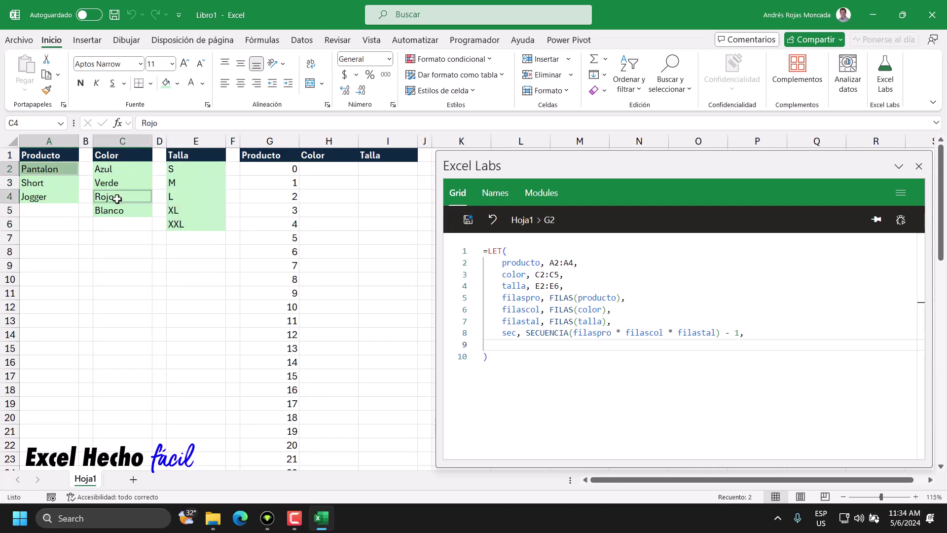
drag(178, 170, 185, 223)
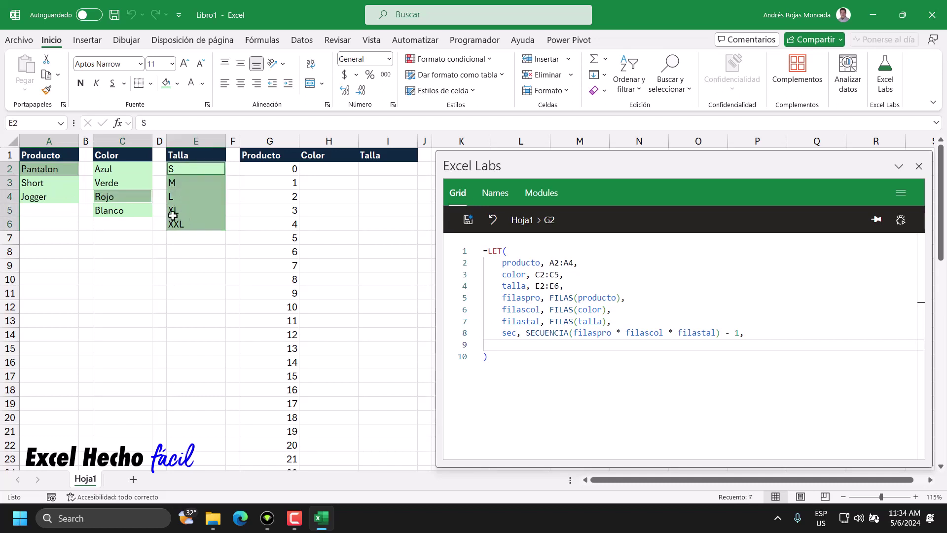
click(55, 170)
ctrl+click(118, 217)
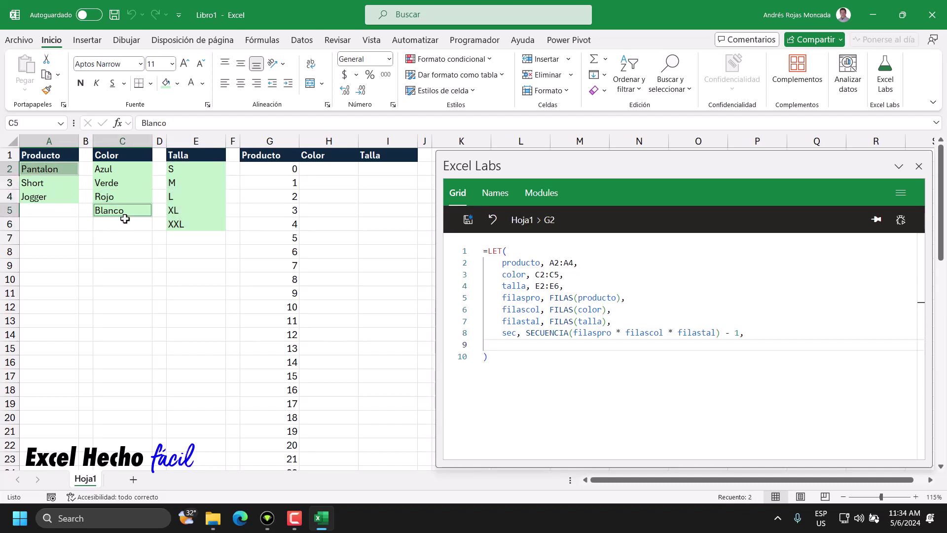
drag(179, 169, 183, 223)
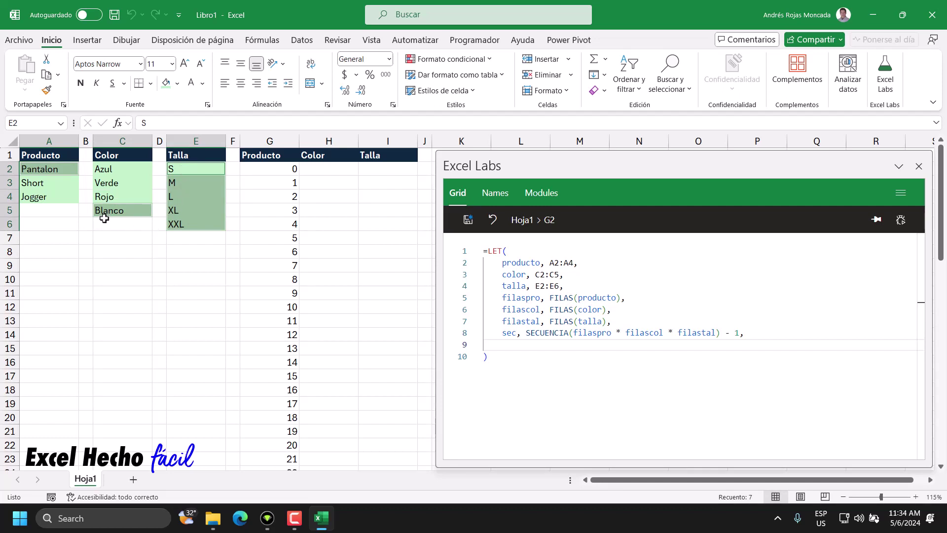
drag(174, 170, 178, 223)
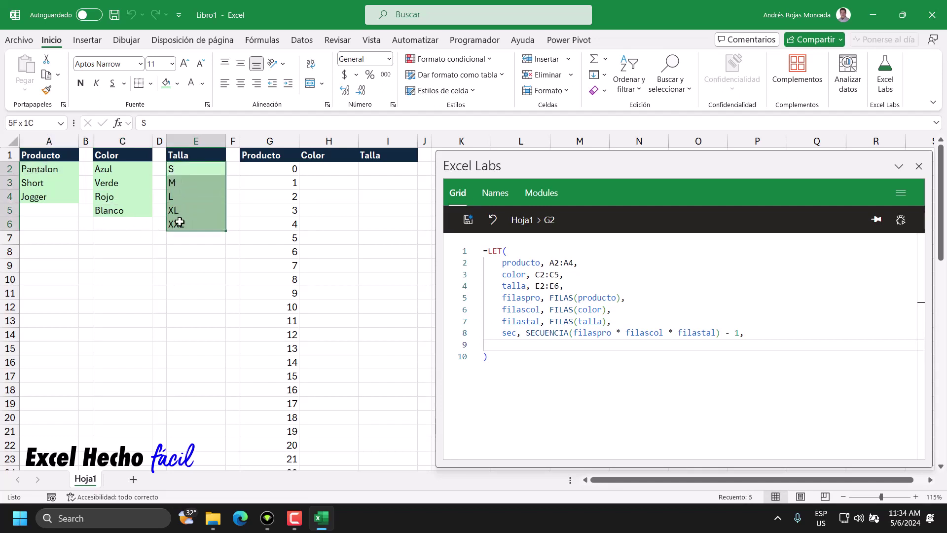
drag(133, 170, 133, 210)
ctrl+click(58, 169)
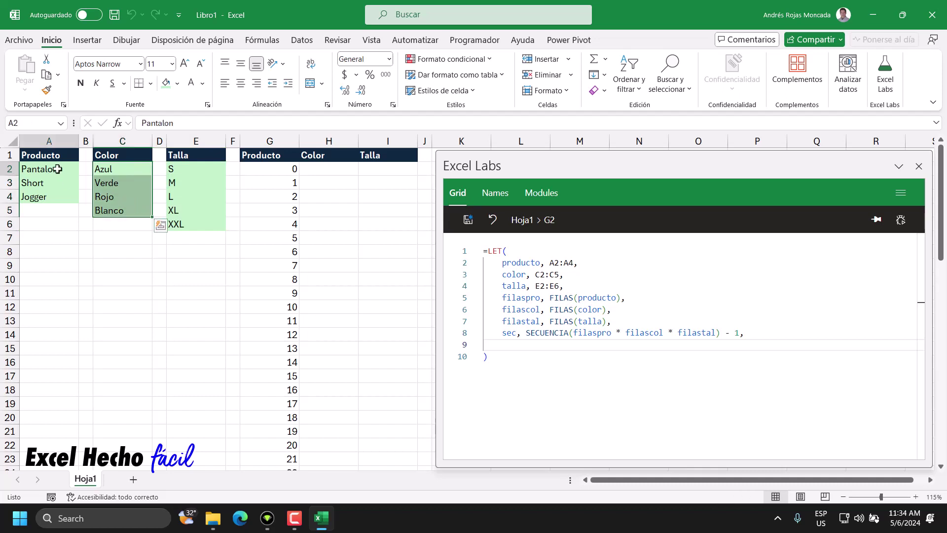
click(58, 169)
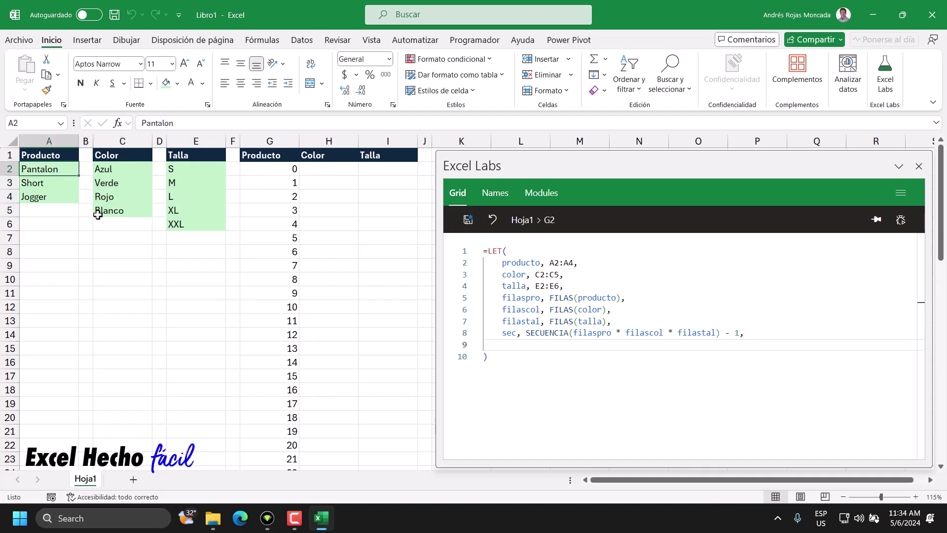
click(516, 349)
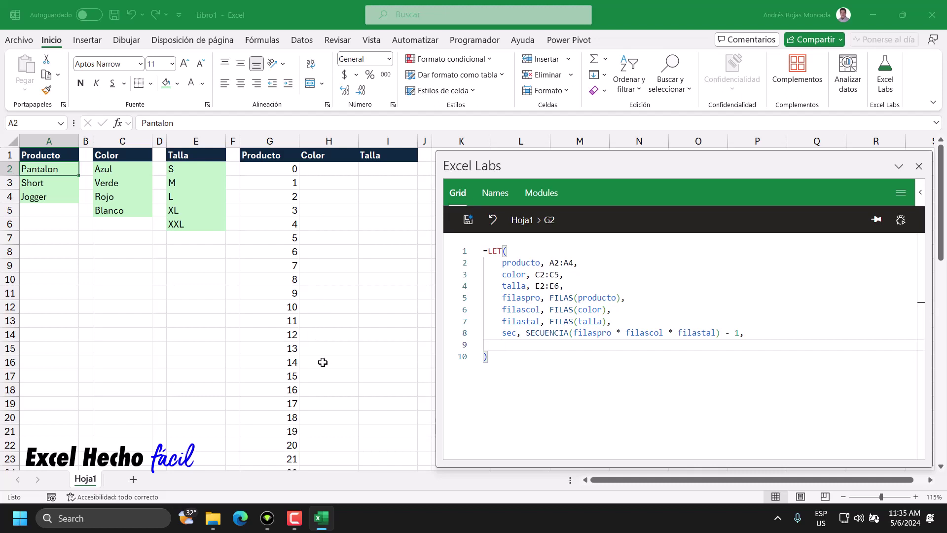
click(66, 168)
click(65, 183)
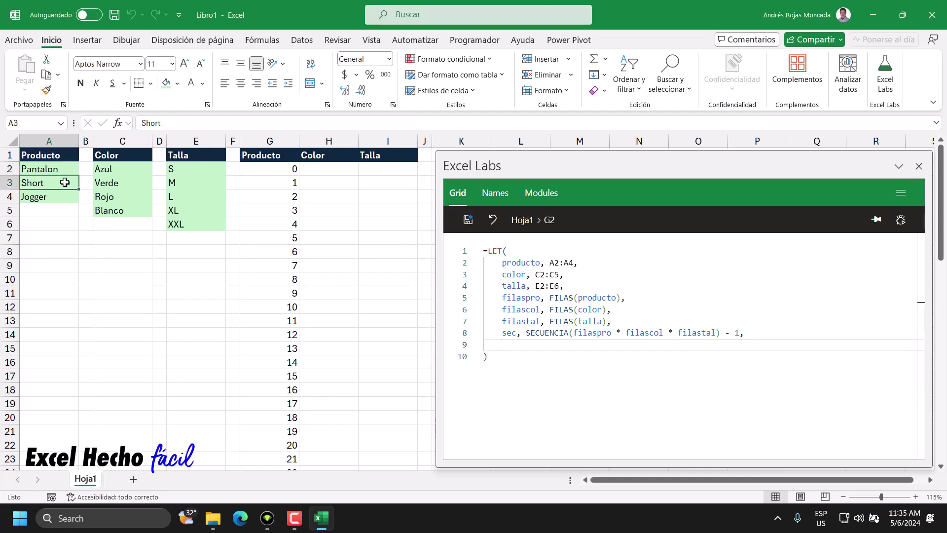
click(62, 196)
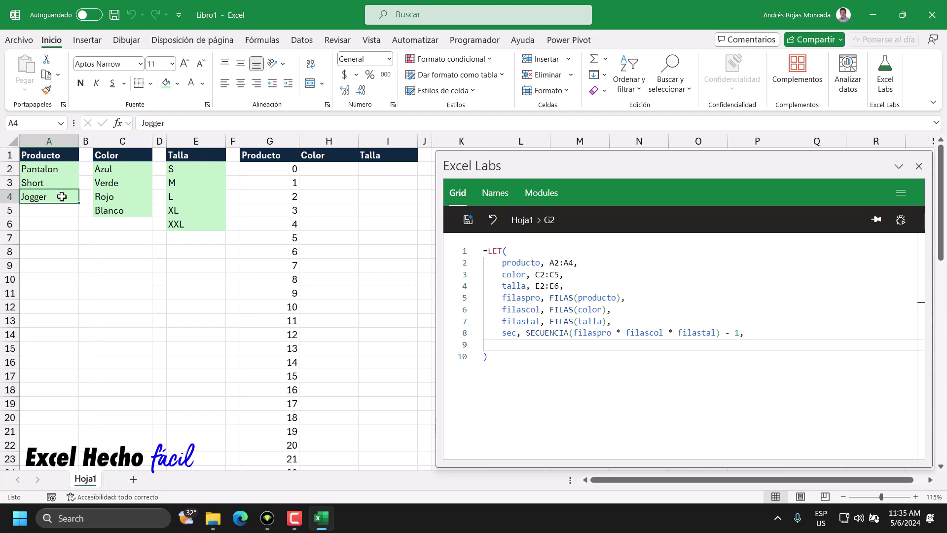
click(520, 344)
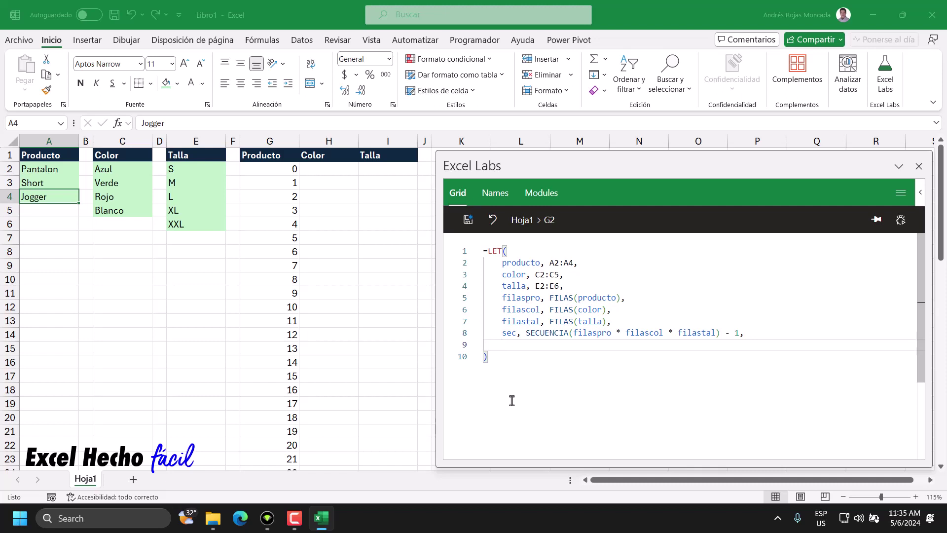
Start the result line with ENTERO(sec/( on line 9.
text(en)
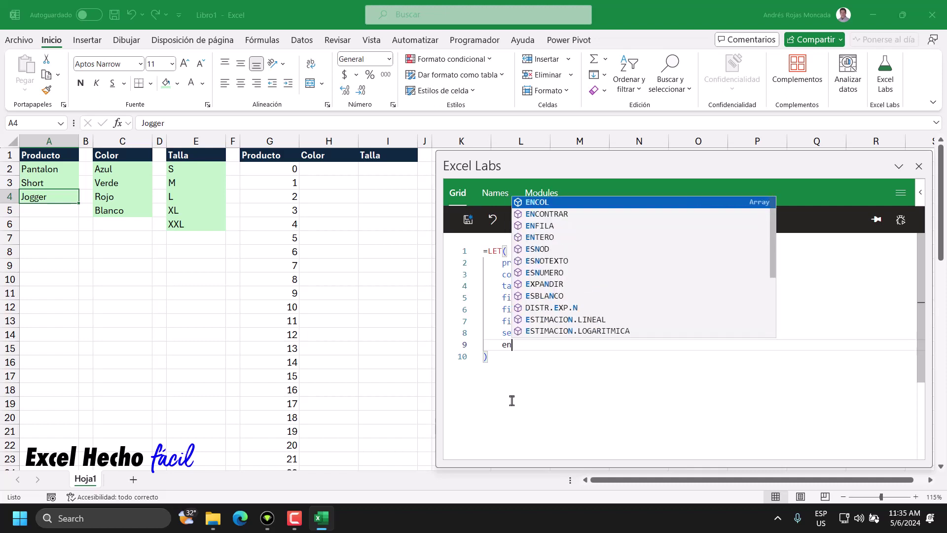
text(te)
key(Tab)
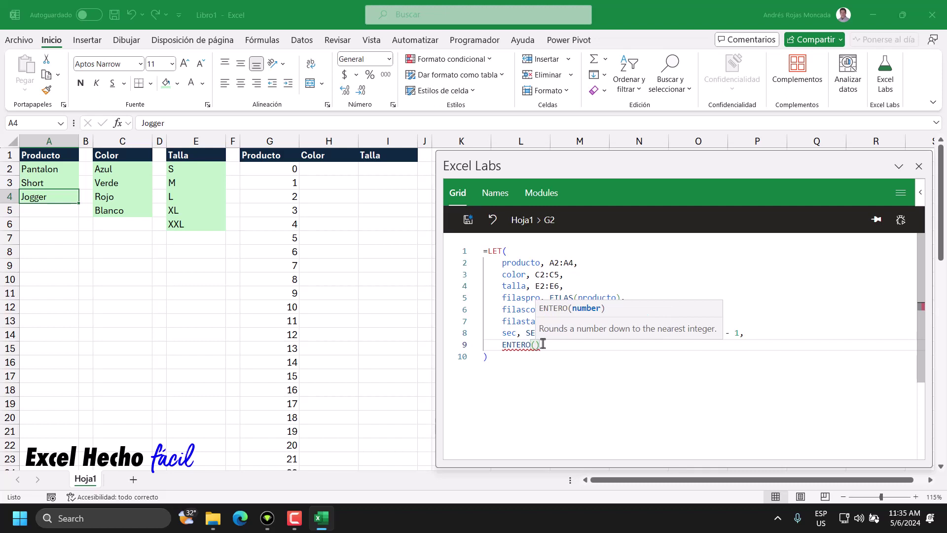
text(sec)
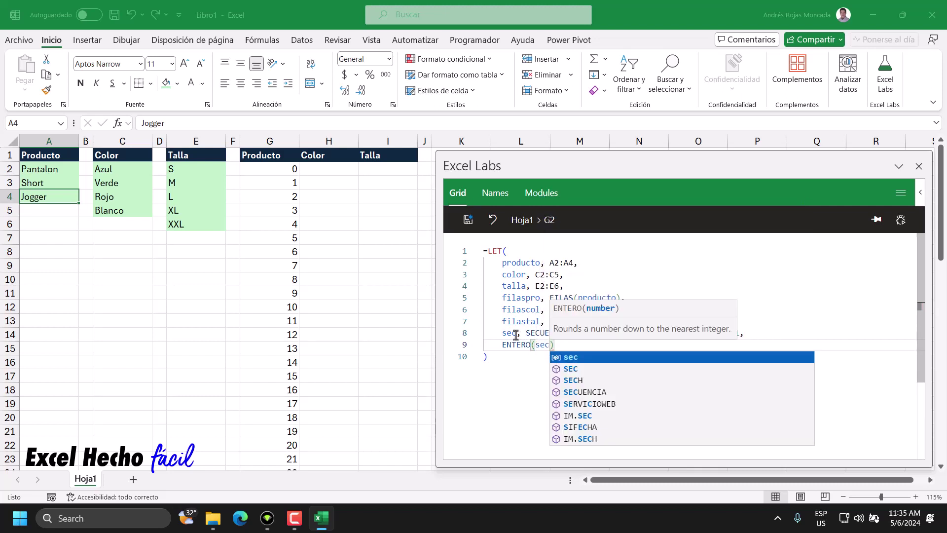
double_click(504, 333)
click(550, 344)
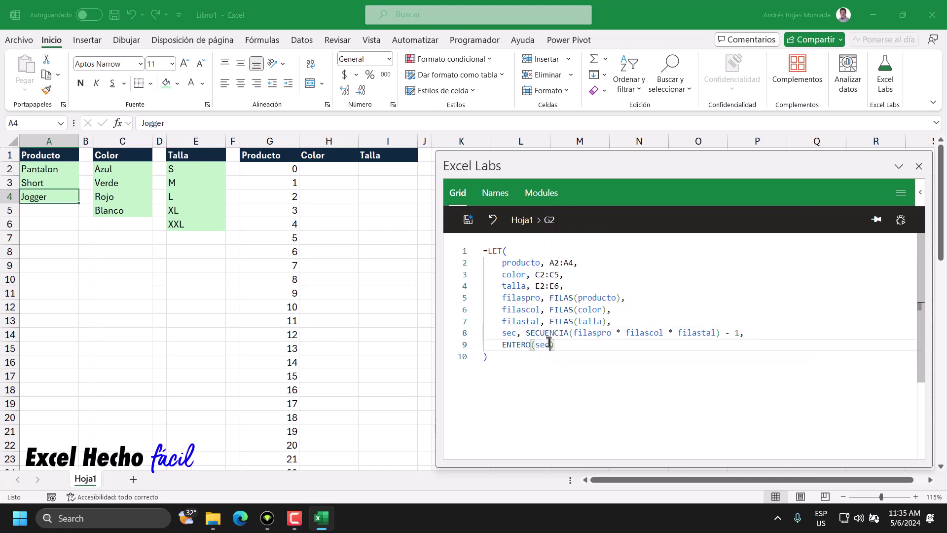
text(/()
click(558, 344)
Complete the divisor to read ENTERO(sec/(filascol*filastal)).
text(fil)
key(Down)
key(Down)
key(Up)
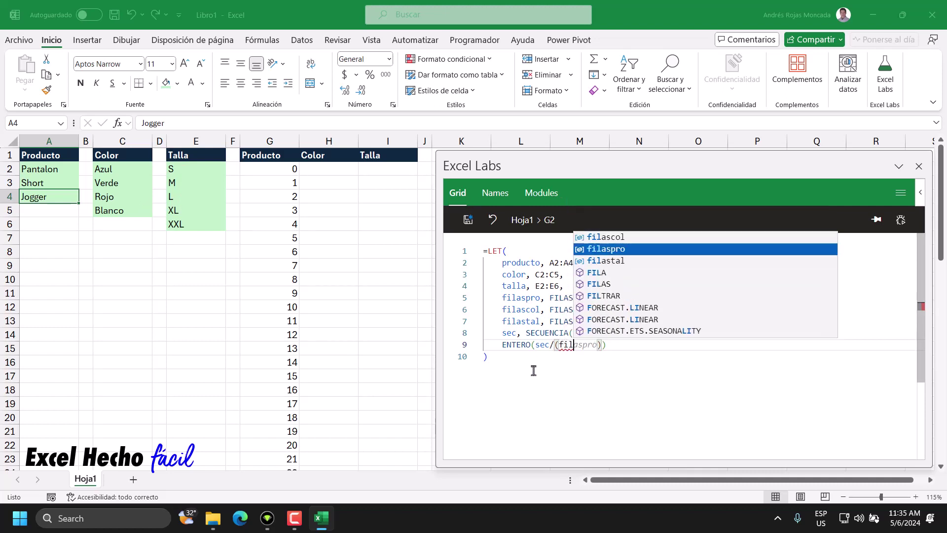
key(Up)
key(Tab)
text(*)
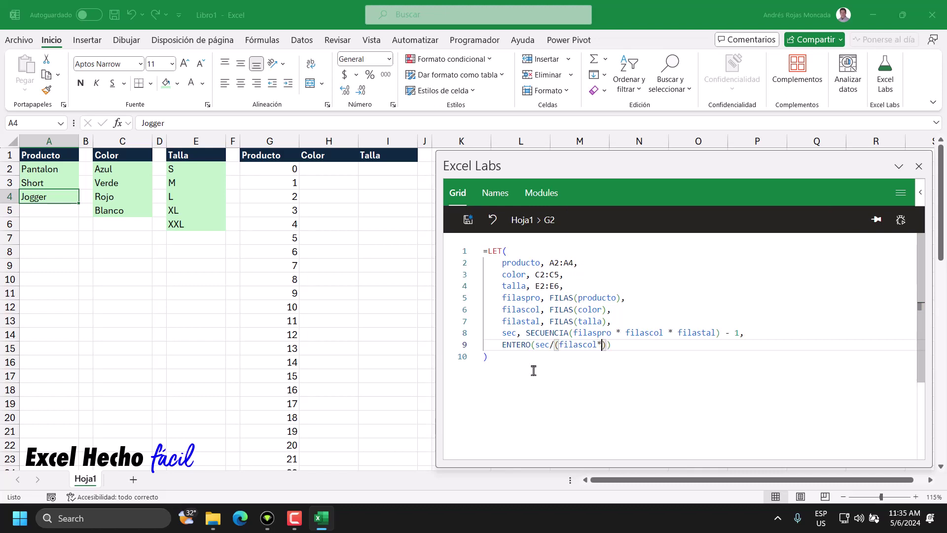
text(fil)
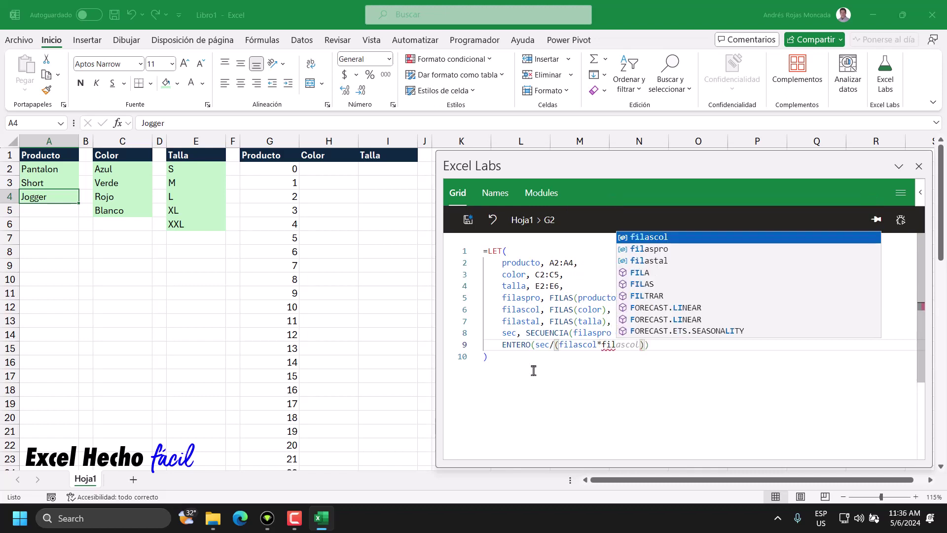
key(Down)
key(Down)
key(Tab)
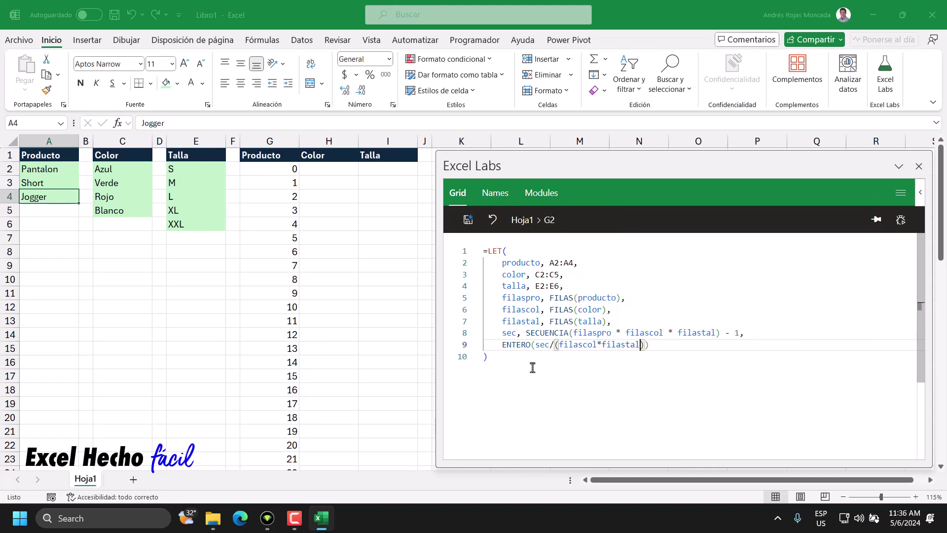
drag(535, 348, 549, 348)
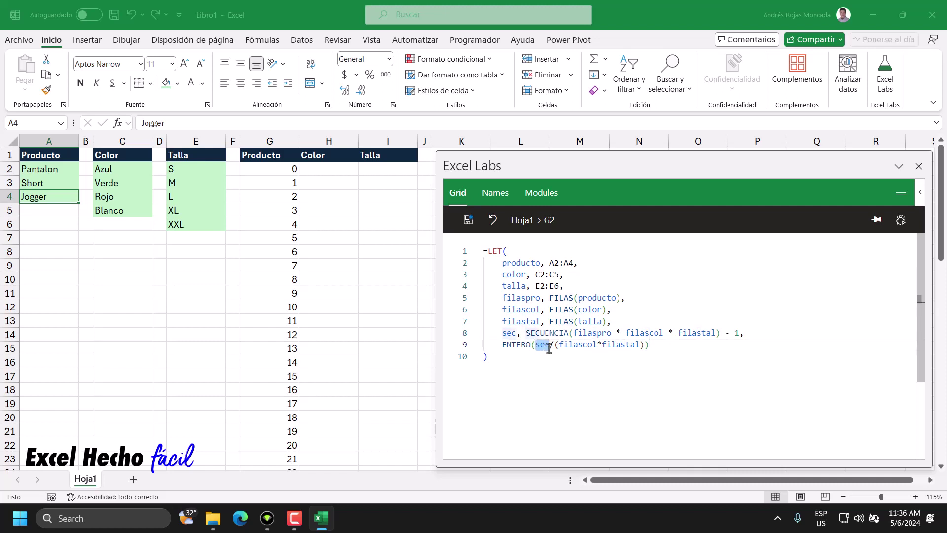
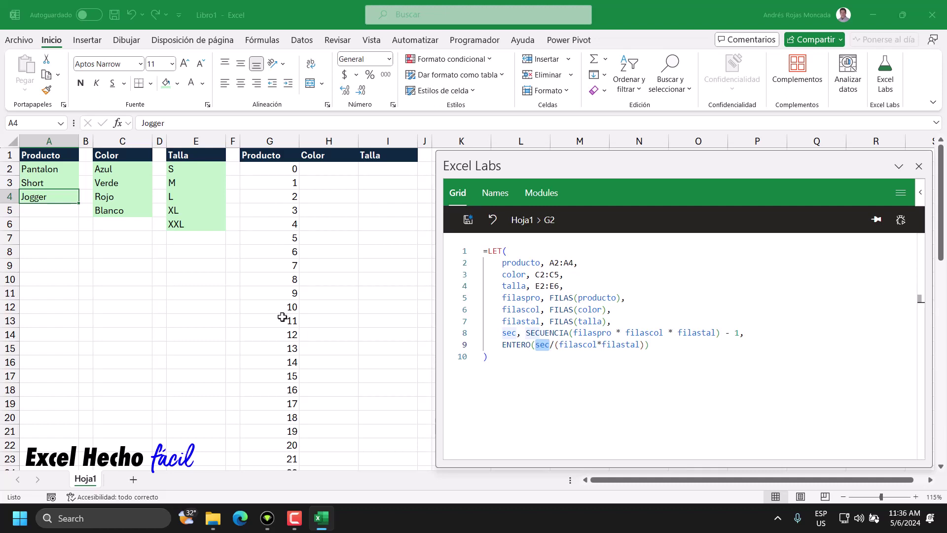
Append 1 to the end of the ENTERO line and apply the formula.
click(655, 344)
text(+)
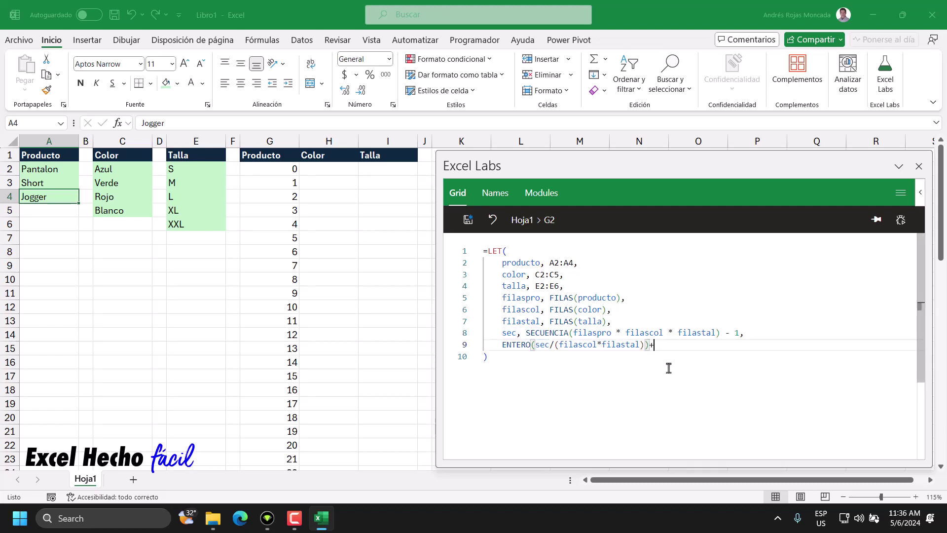
text(1)
click(468, 220)
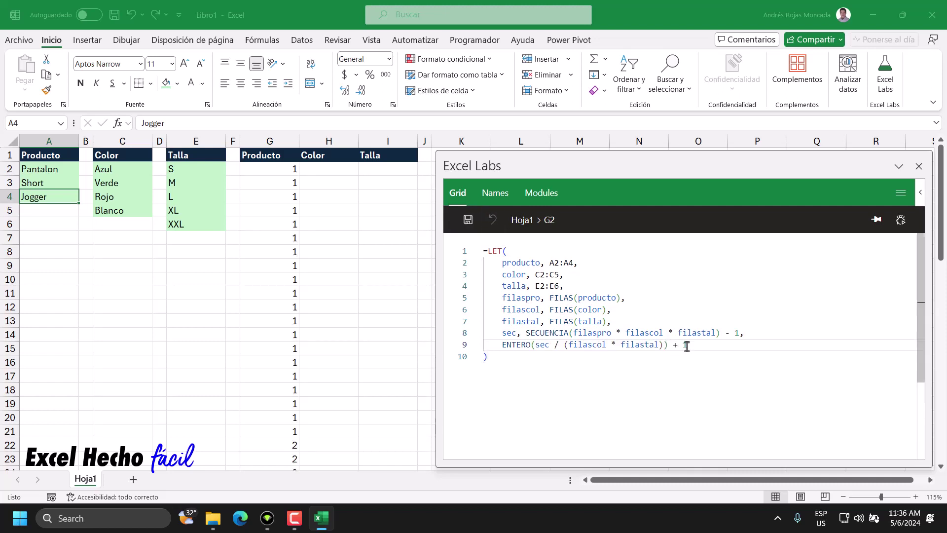
Remove the +1 from the ENTERO line, reapply, and select the first 20 results in column G.
click(741, 335)
text(,)
drag(740, 334, 723, 334)
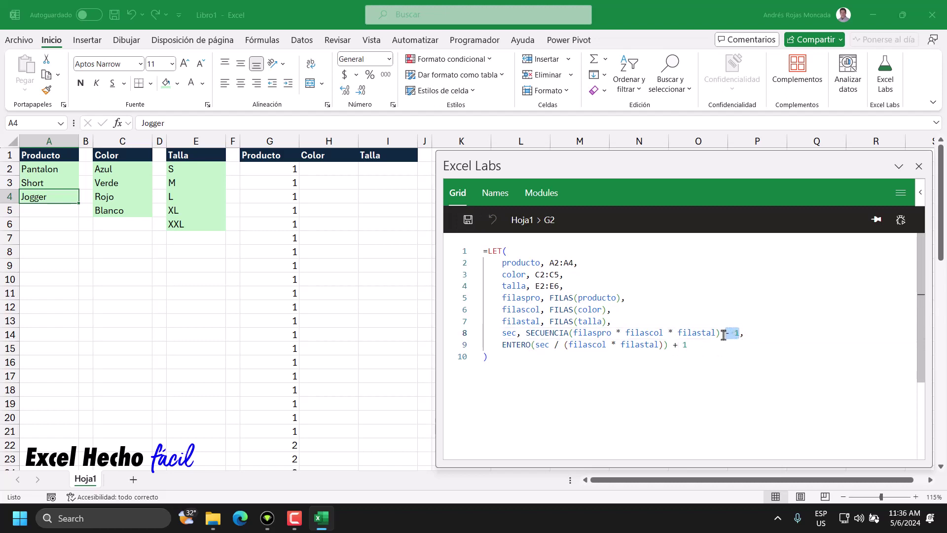
click(693, 350)
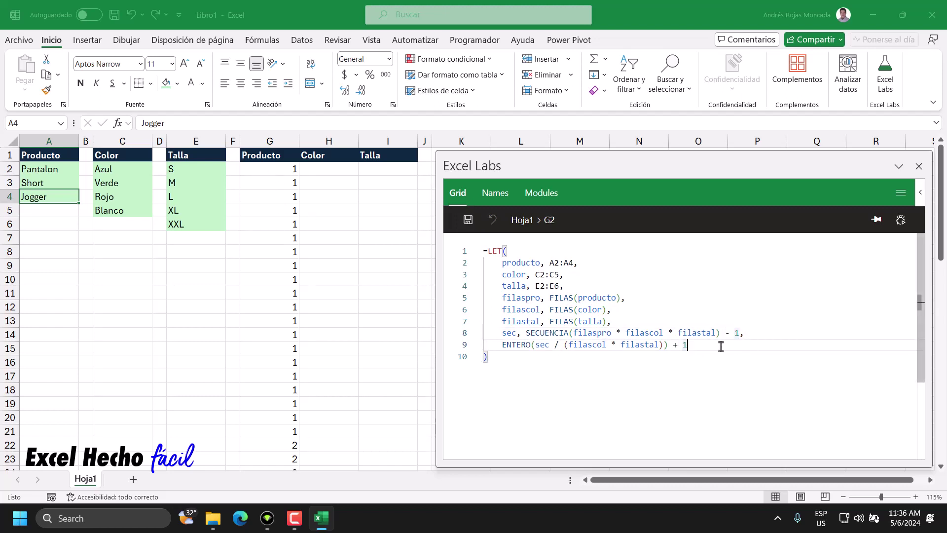
key(BackSpace)
key(BackSpace)
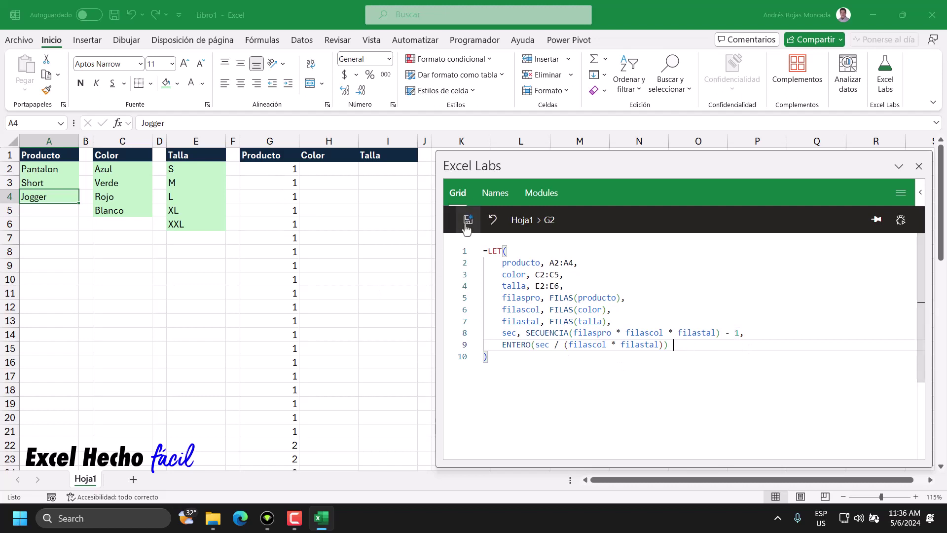
click(467, 219)
drag(286, 168, 270, 429)
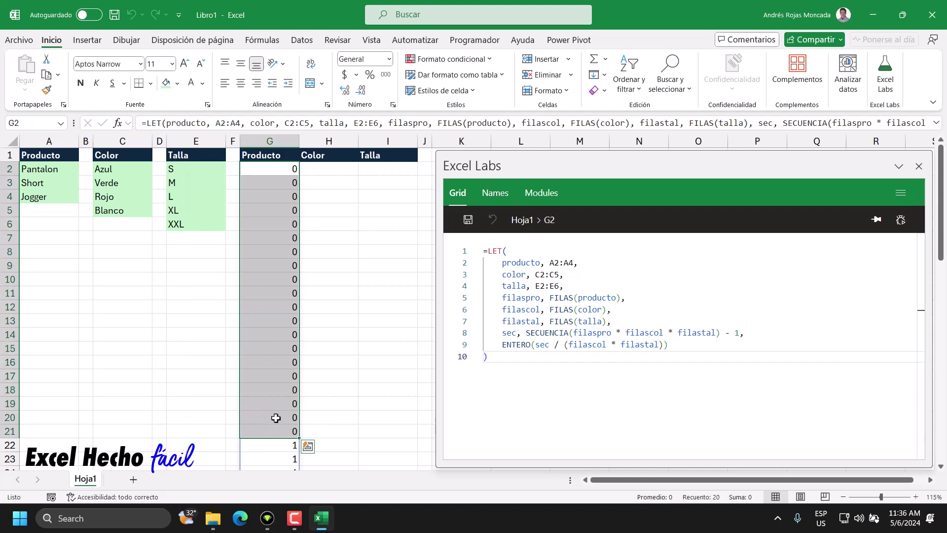
drag(283, 171, 287, 432)
scroll(283, 193, down, 7)
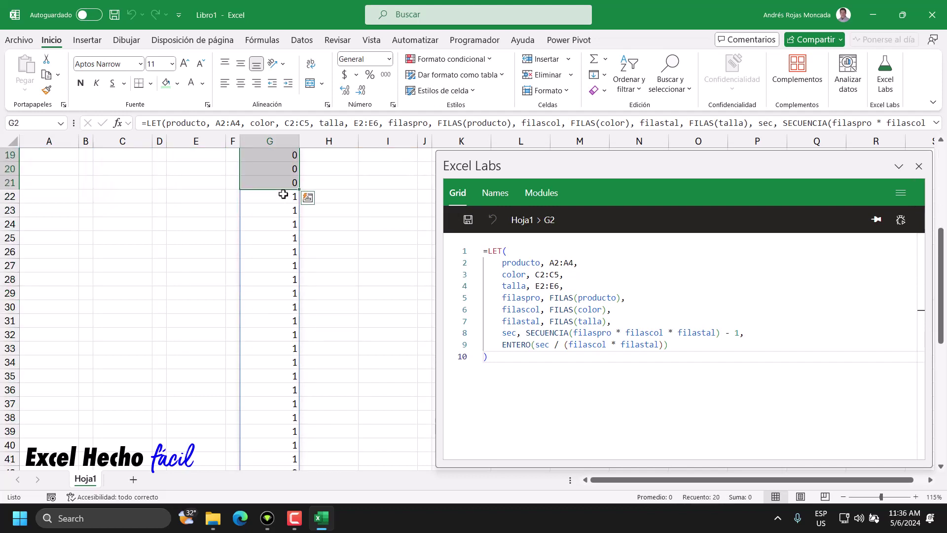
scroll(283, 195, down, 5)
scroll(286, 193, down, 5)
click(279, 281)
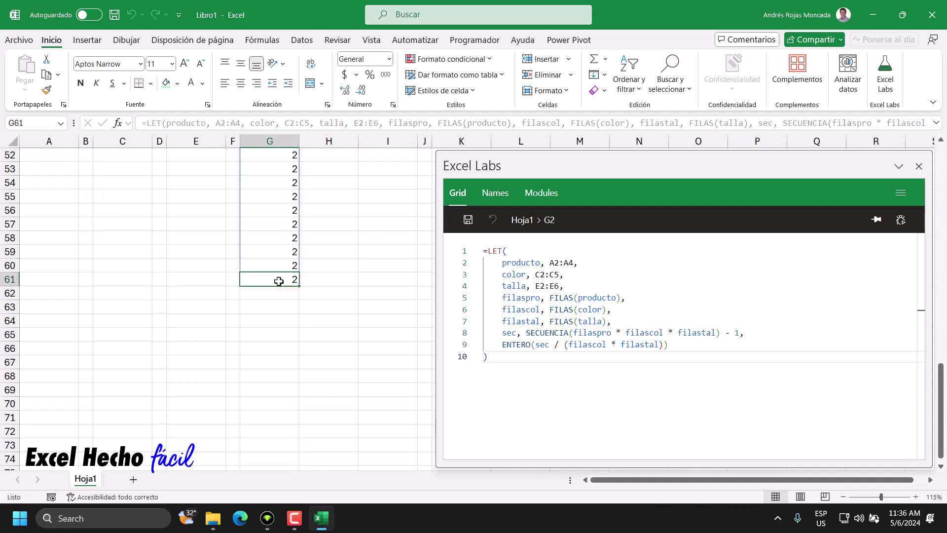
scroll(279, 281, up, 5)
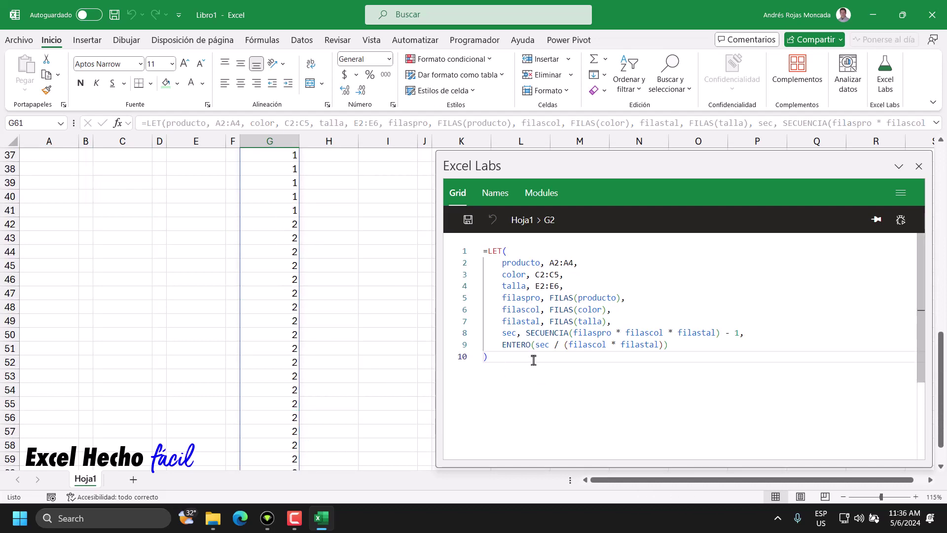
scroll(277, 321, up, 5)
scroll(277, 321, up, 7)
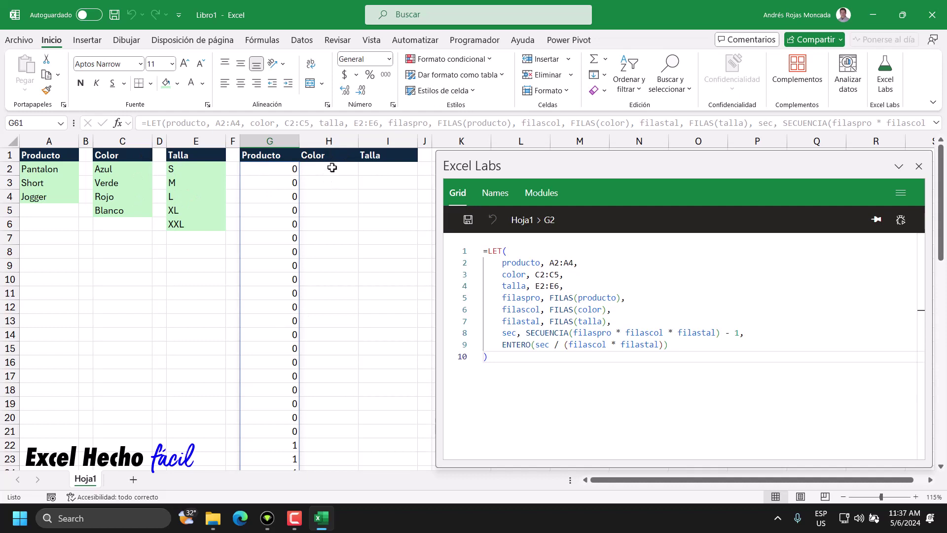
Delete the '- 1' from the sec SECUENCIA line and apply the formula.
click(672, 346)
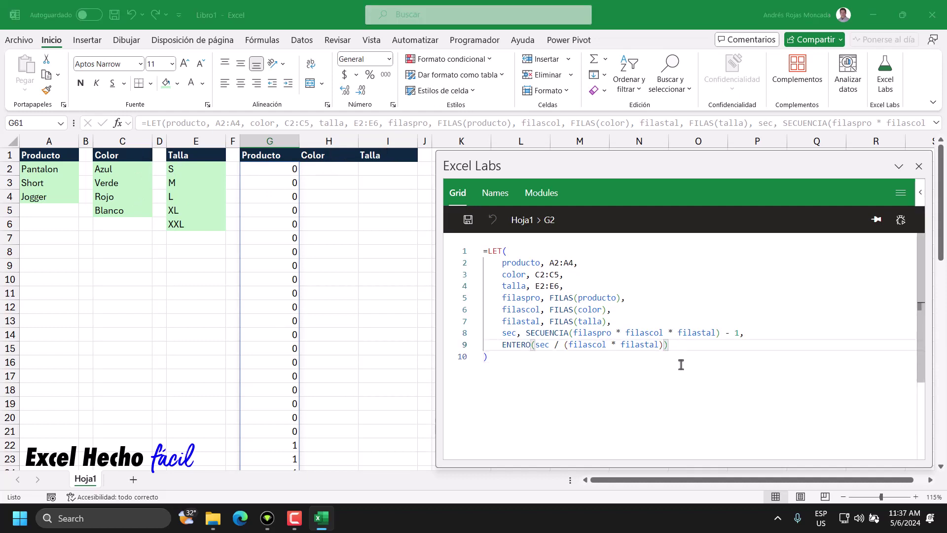
text(+1)
key(BackSpace)
key(BackSpace)
click(735, 336)
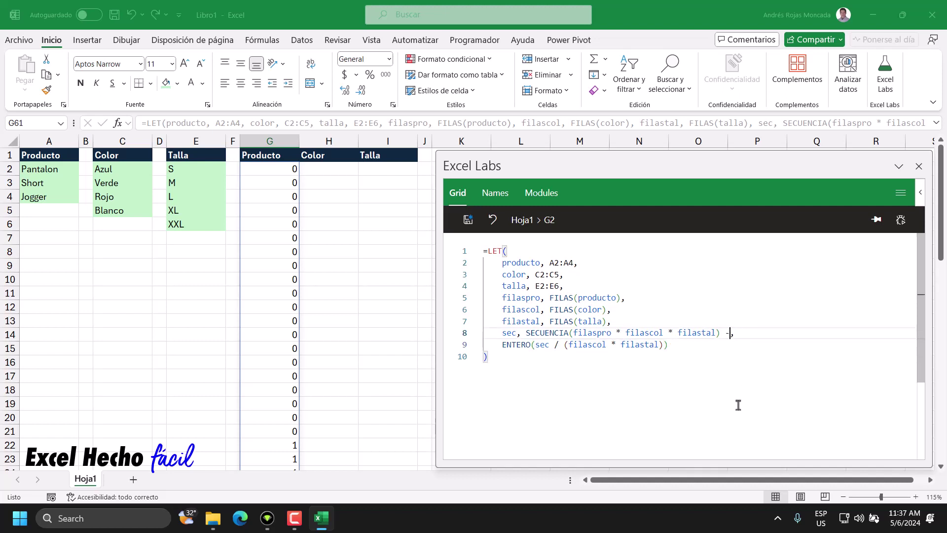
key(BackSpace)
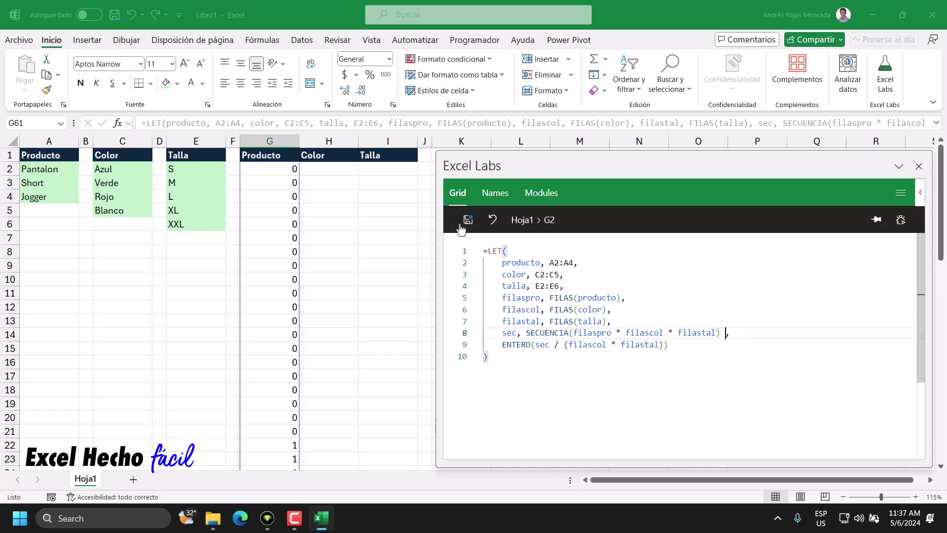
click(468, 219)
Select G2:G20, G21:G40, G41:G60 and G61 to count the 0s, 1s, 2s and the 3.
drag(274, 172, 275, 414)
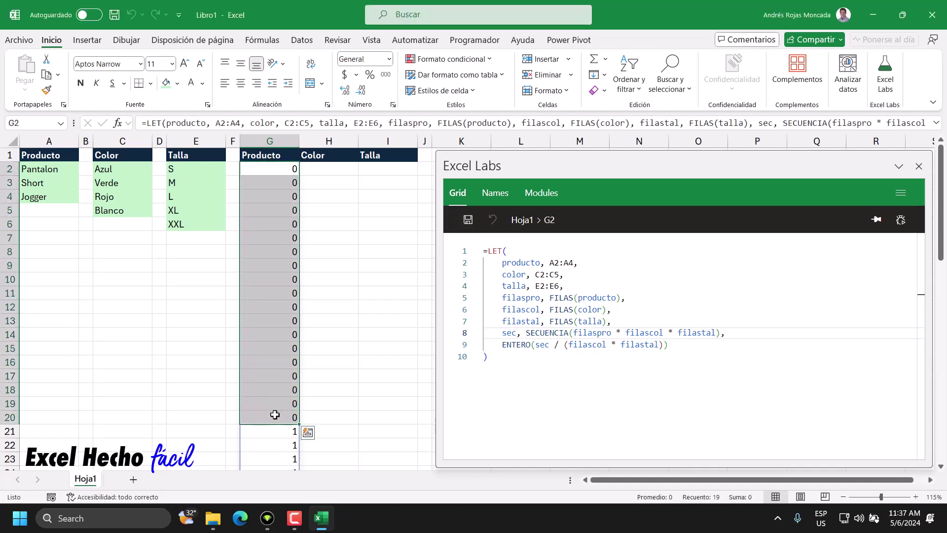
scroll(328, 323, down, 4)
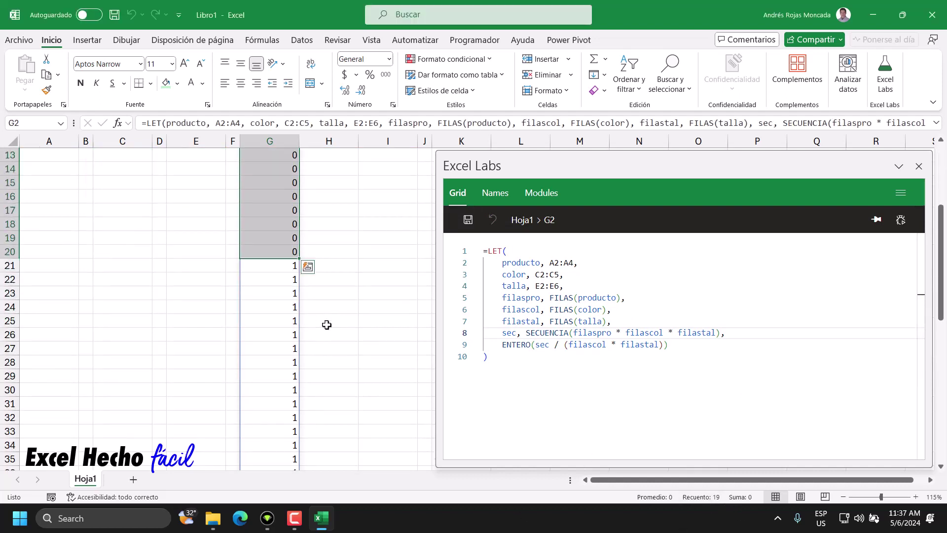
scroll(261, 231, down, 1)
click(269, 227)
drag(268, 226, 284, 291)
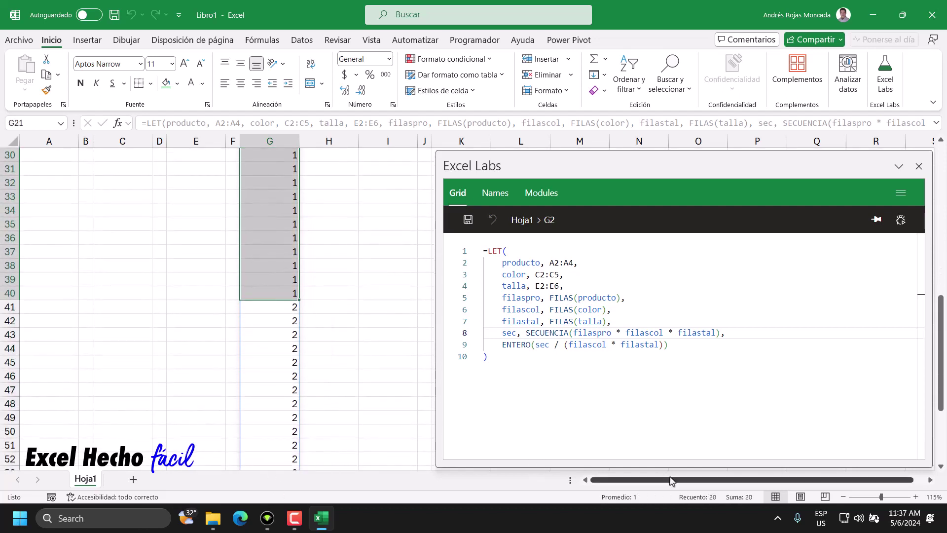
scroll(291, 271, down, 3)
drag(277, 185, 271, 441)
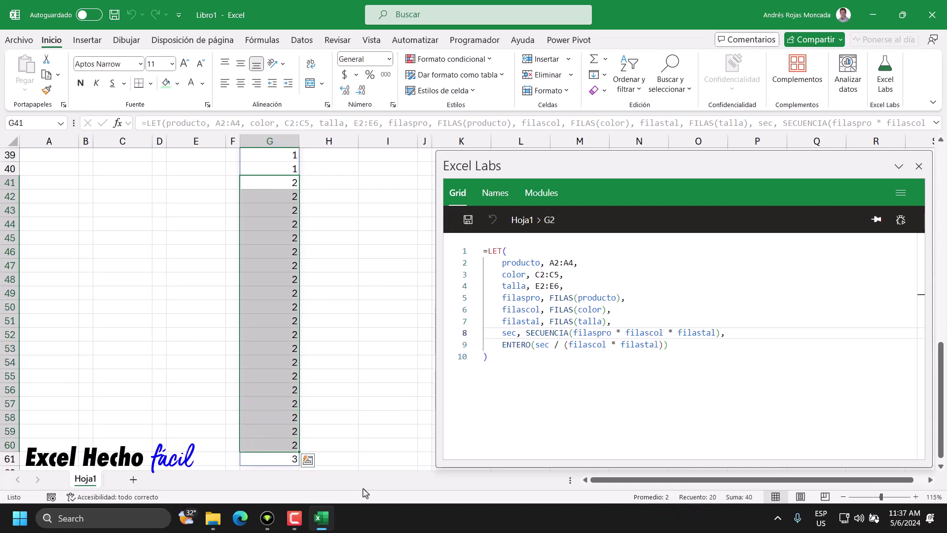
click(289, 458)
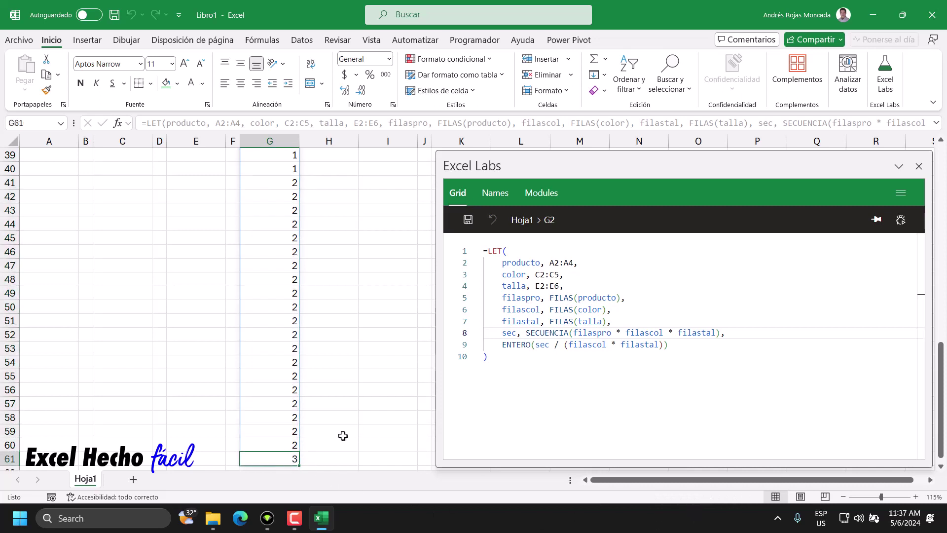
scroll(345, 437, up, 7)
scroll(345, 436, up, 6)
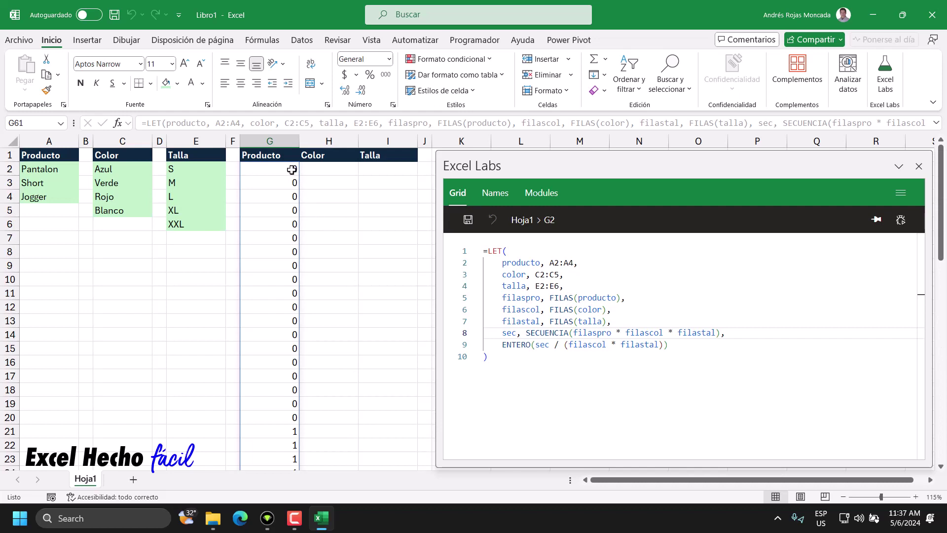
drag(291, 169, 282, 421)
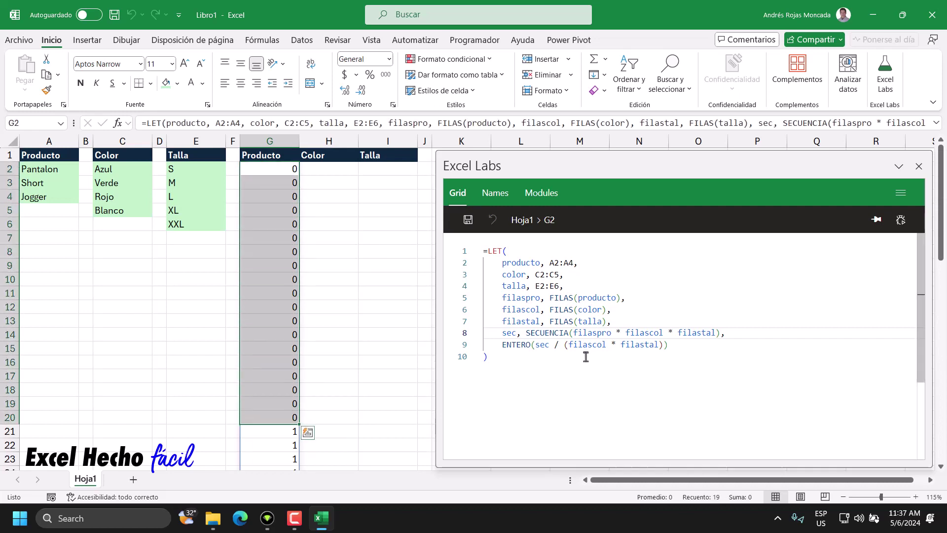
Retype '- 1' before the comma on the sec line and apply the formula.
click(722, 333)
text(,)
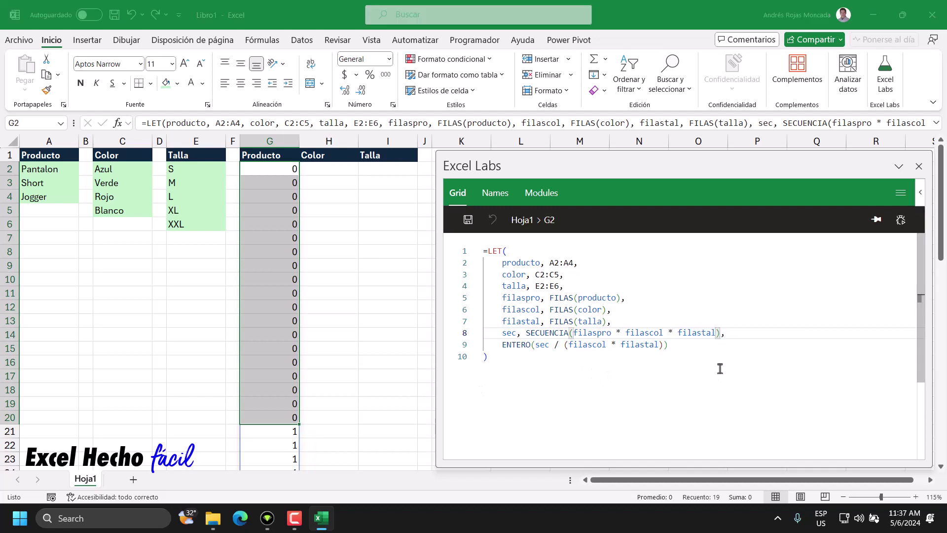
key(Left)
text(- 1)
click(468, 219)
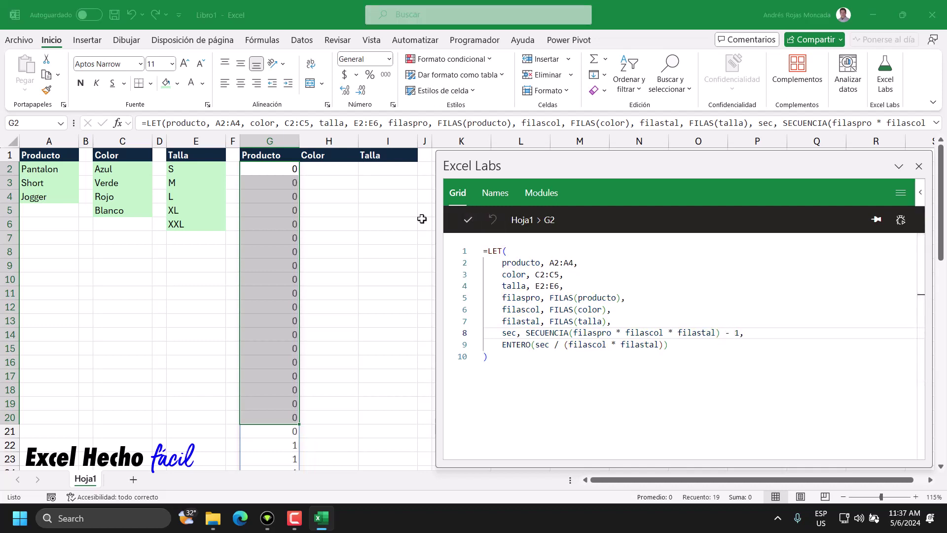
Select G2:G21 to confirm it holds 20 zeros.
drag(288, 170, 291, 434)
scroll(313, 393, down, 8)
scroll(321, 401, down, 6)
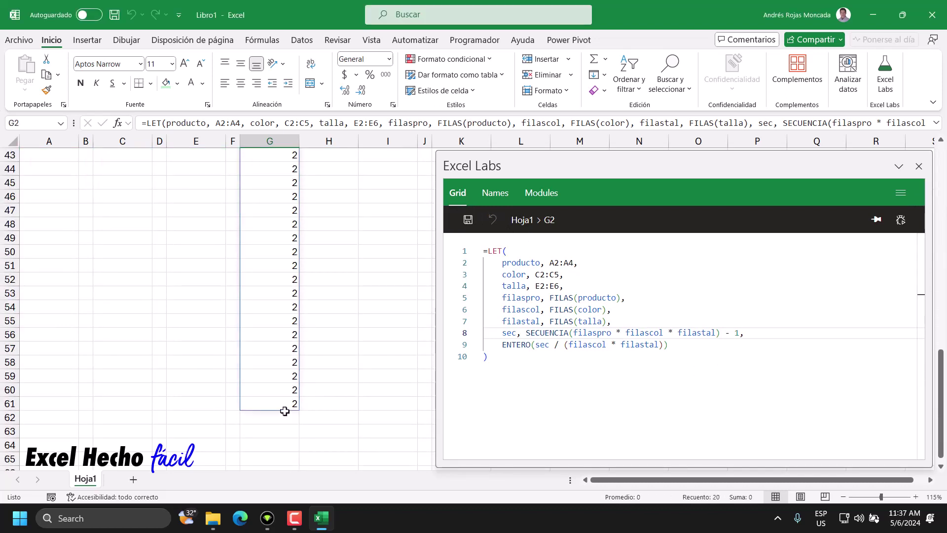
scroll(339, 292, up, 6)
scroll(338, 291, up, 8)
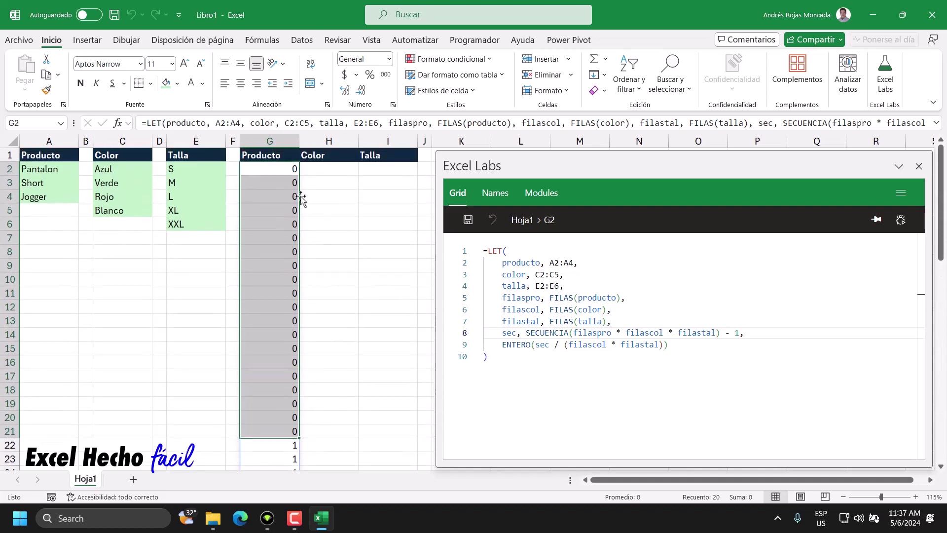
drag(289, 173, 292, 432)
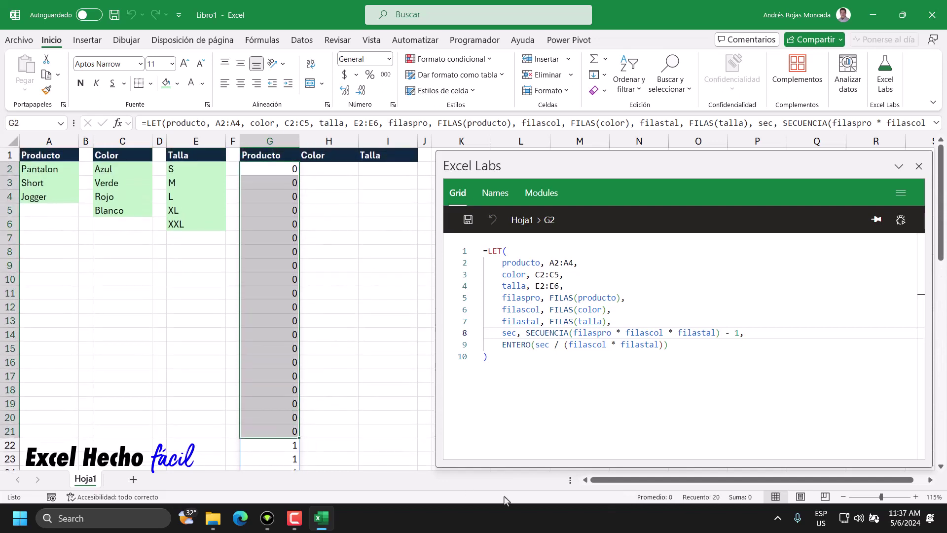
Select the ones block G22:G41 and the rows after it to verify the counts.
scroll(317, 313, down, 1)
scroll(317, 313, down, 3)
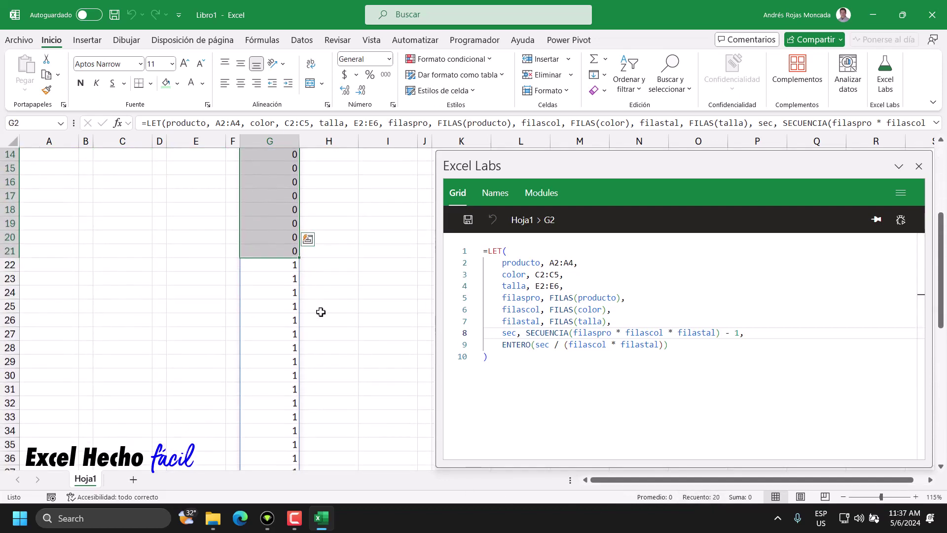
scroll(317, 313, down, 2)
drag(278, 197, 290, 434)
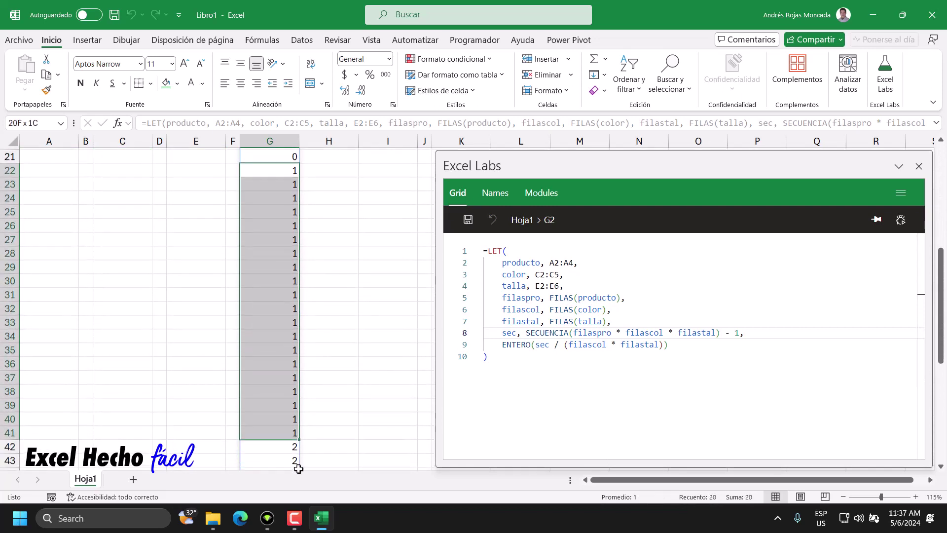
scroll(295, 429, down, 1)
scroll(296, 362, down, 3)
scroll(281, 226, down, 3)
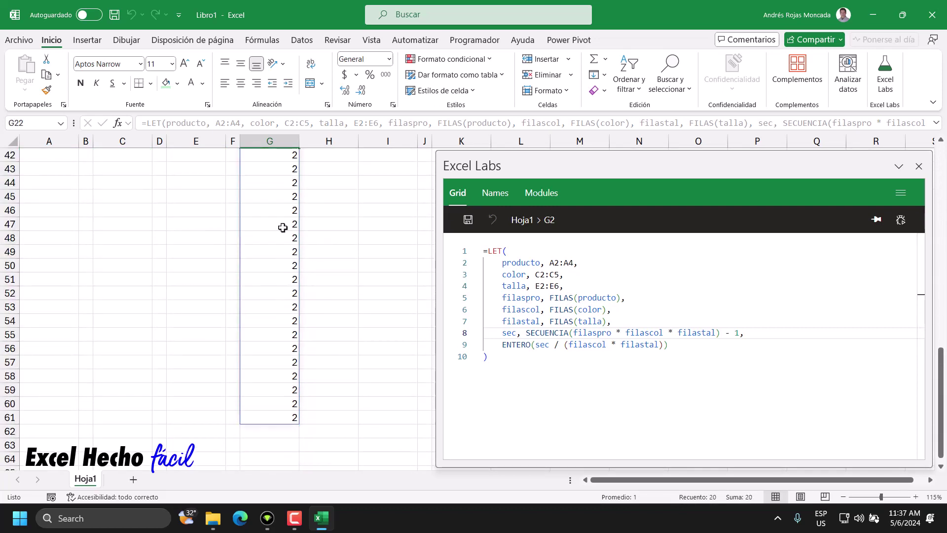
scroll(294, 176, up, 3)
drag(295, 196, 281, 350)
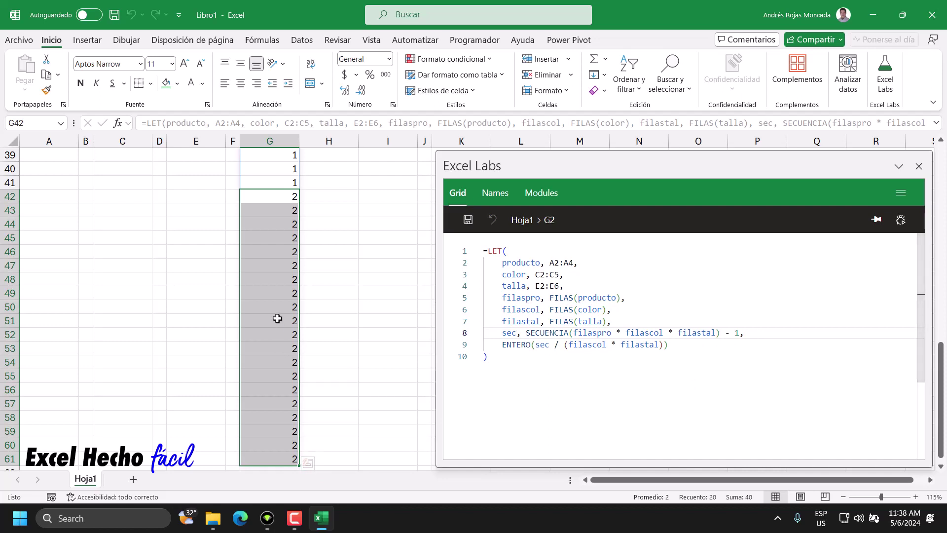
scroll(277, 317, up, 6)
scroll(276, 315, up, 7)
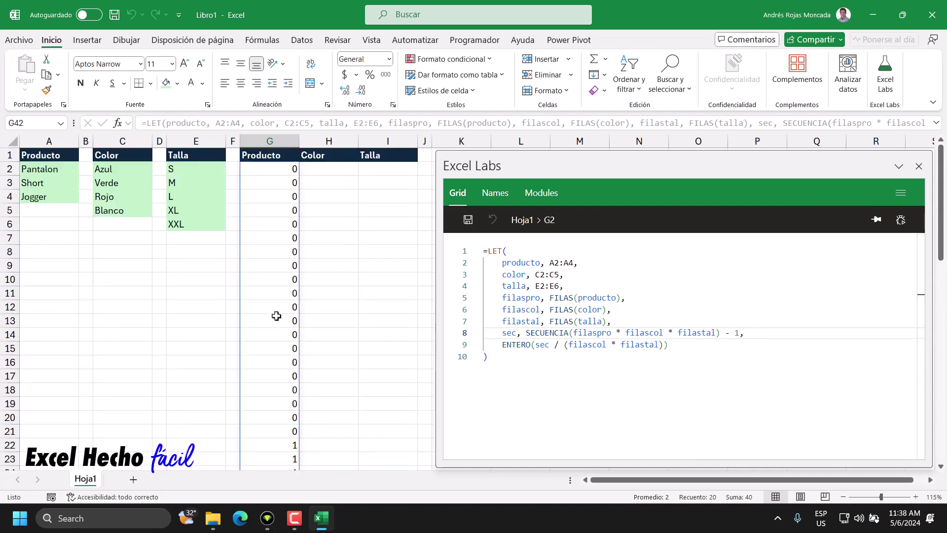
Add +1 back to the ENTERO line and apply, so column G starts at 1.
click(679, 344)
text(+1)
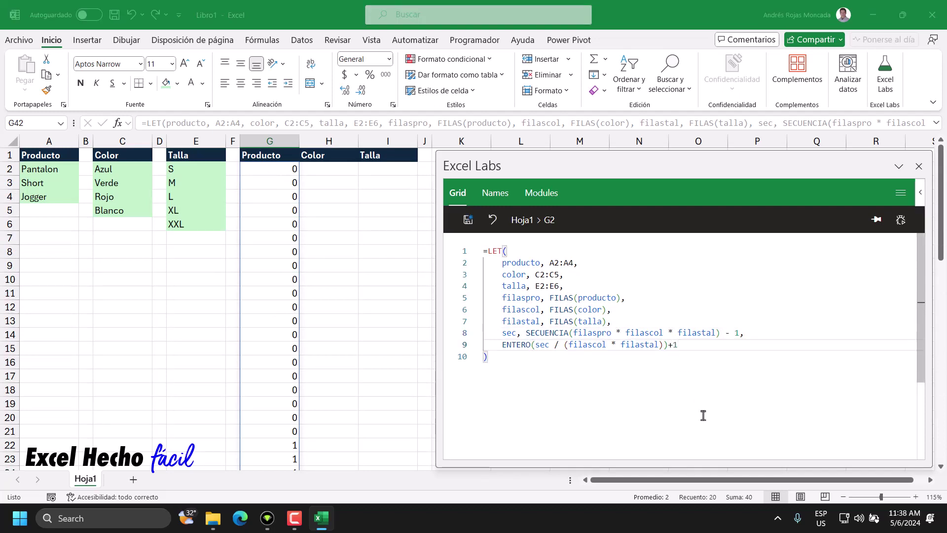
click(467, 221)
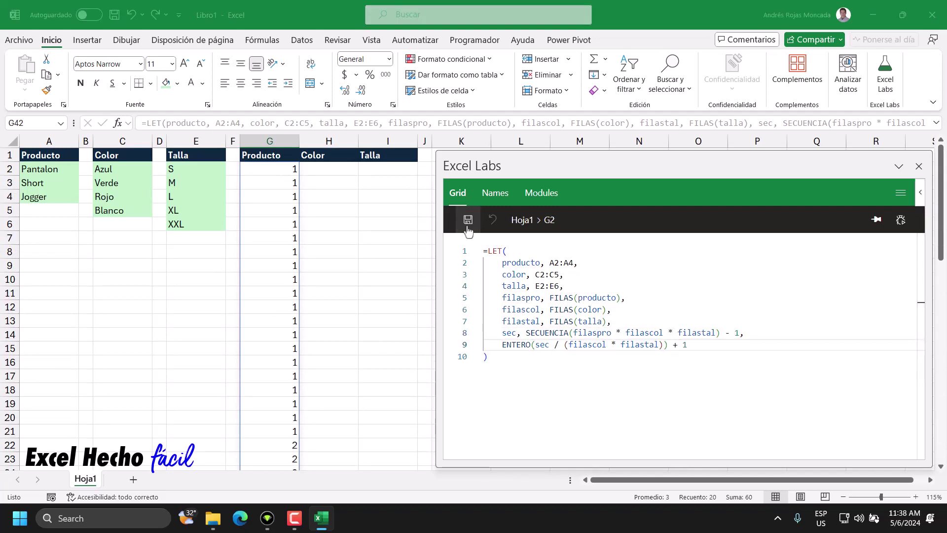
drag(286, 168, 281, 429)
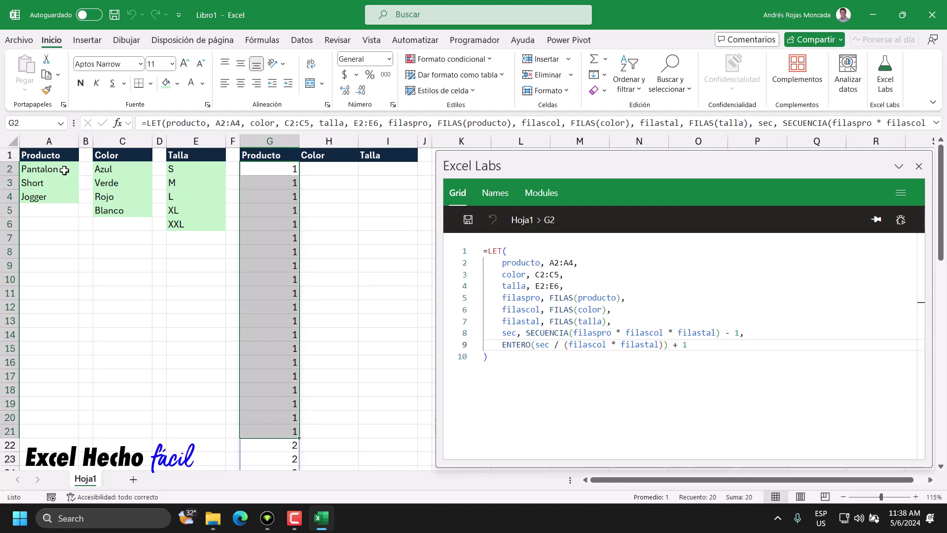
Select the later blocks of column G to confirm 20 rows per product number.
scroll(306, 277, down, 4)
mouse_move(296, 289)
mouse_down()
mouse_move(283, 488)
mouse_move(288, 339)
mouse_up()
scroll(281, 332, up, 8)
scroll(281, 332, up, 1)
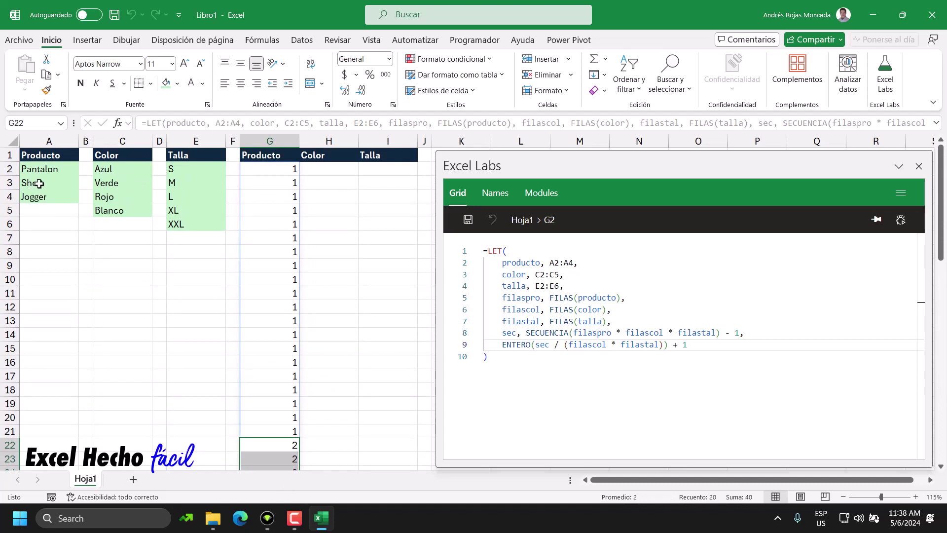
scroll(338, 348, down, 2)
scroll(328, 339, down, 7)
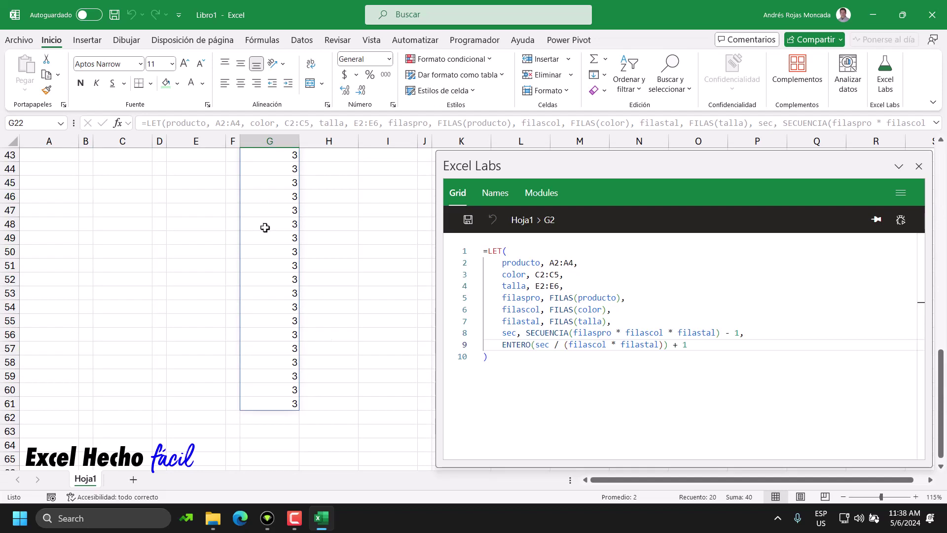
scroll(269, 226, up, 1)
drag(268, 182, 289, 441)
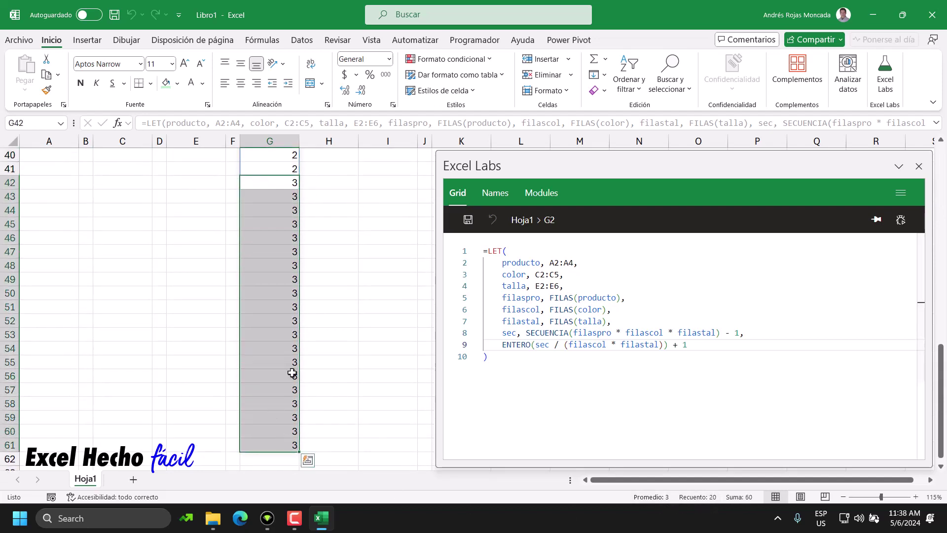
scroll(294, 372, up, 6)
scroll(294, 372, up, 7)
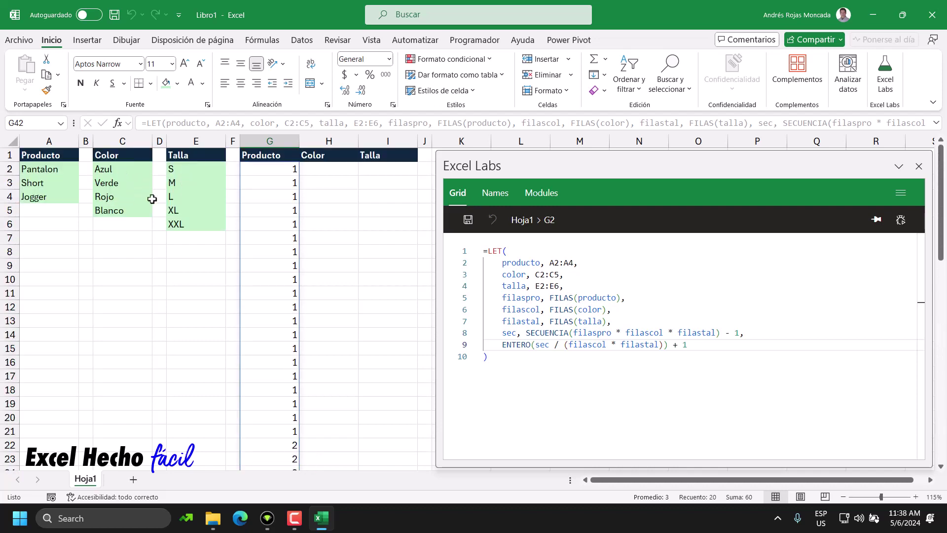
Look up the third product, Jogger, and return to G2's formula before ENTERO on line 9.
click(49, 198)
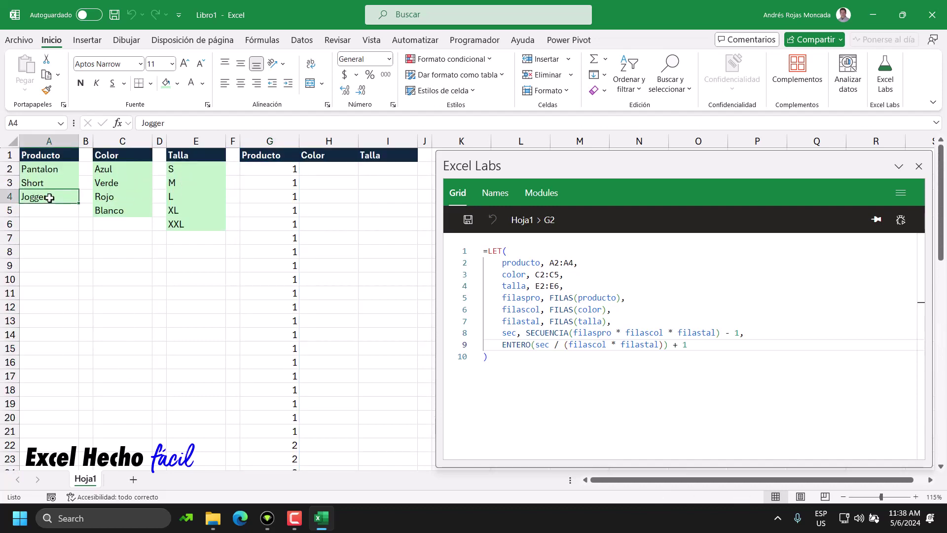
click(276, 168)
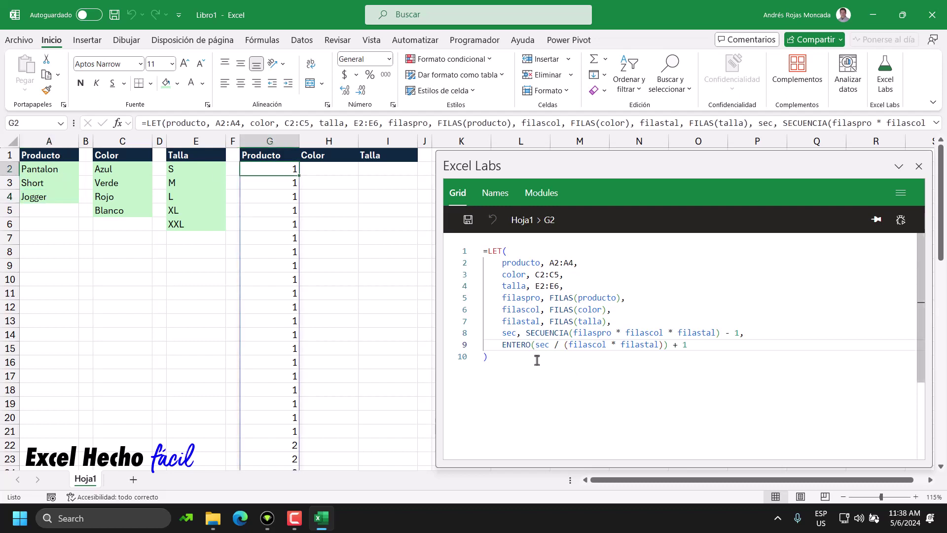
click(502, 345)
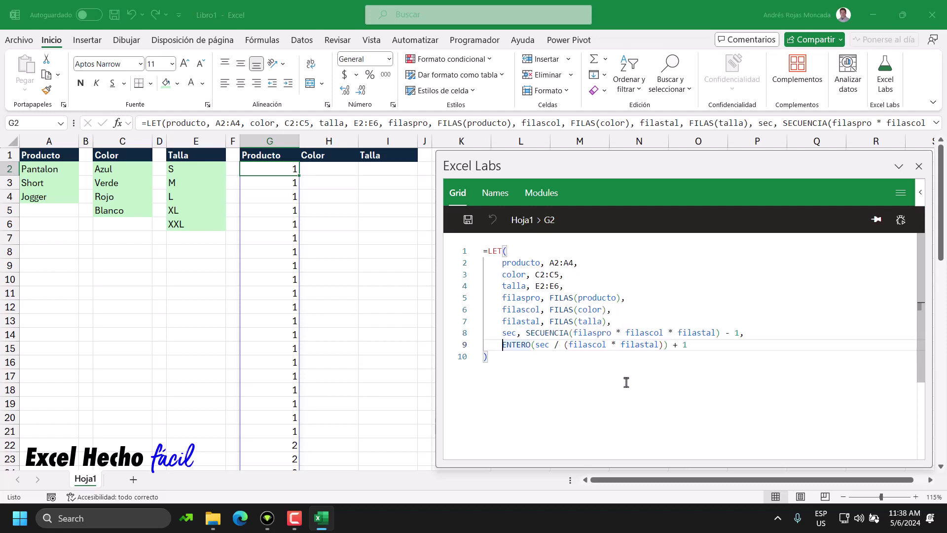
Wrap ENTERO(sec / (filascol * filastal)) in APILARH, add a comma, and start a new line.
text(api)
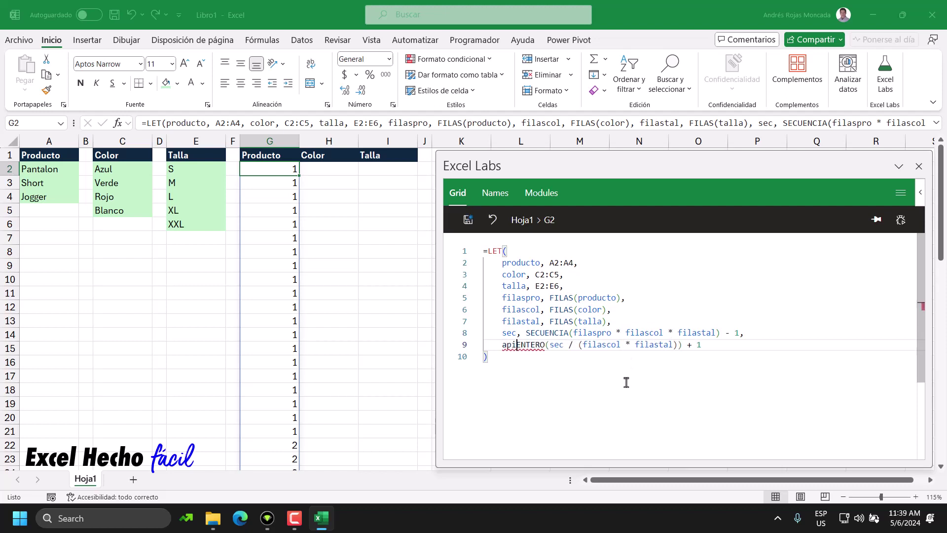
key(BackSpace)
key(BackSpace)
key(BackSpace)
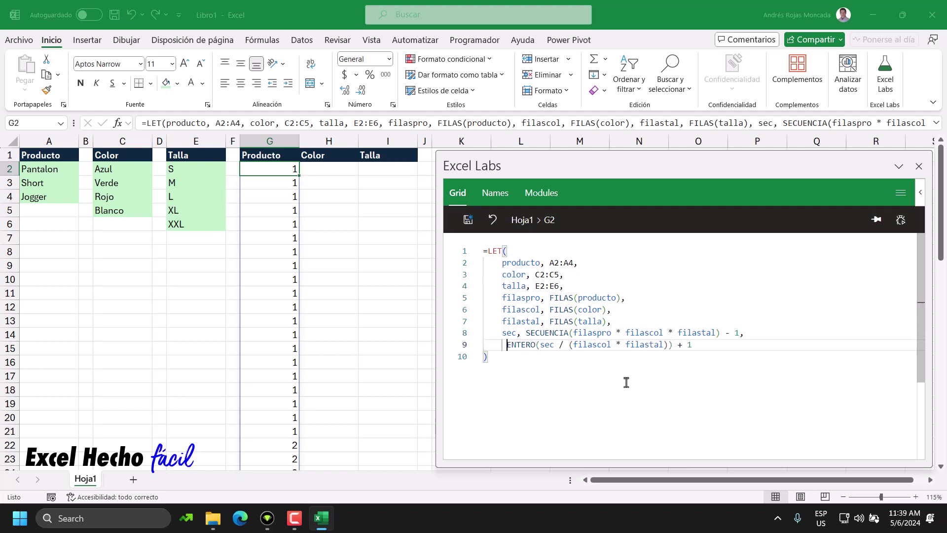
text(api)
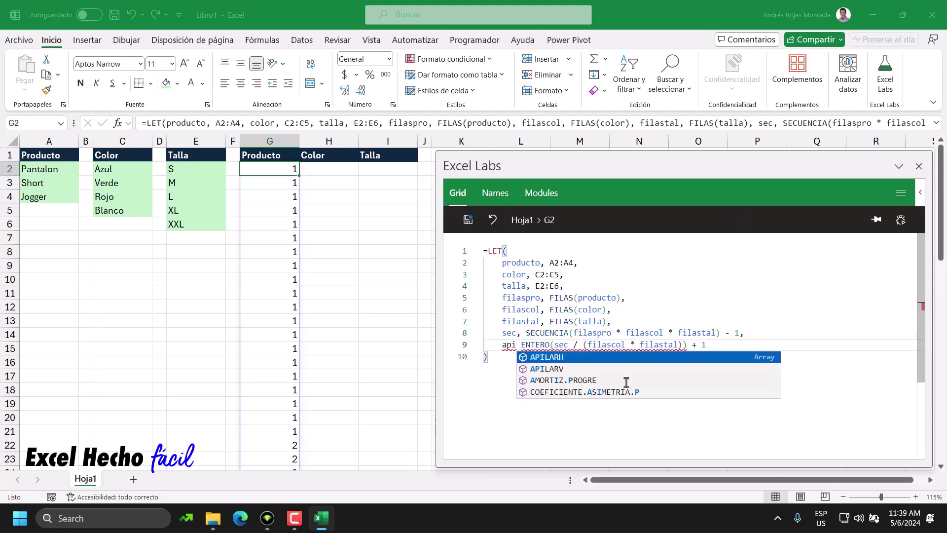
key(Tab)
key(Delete)
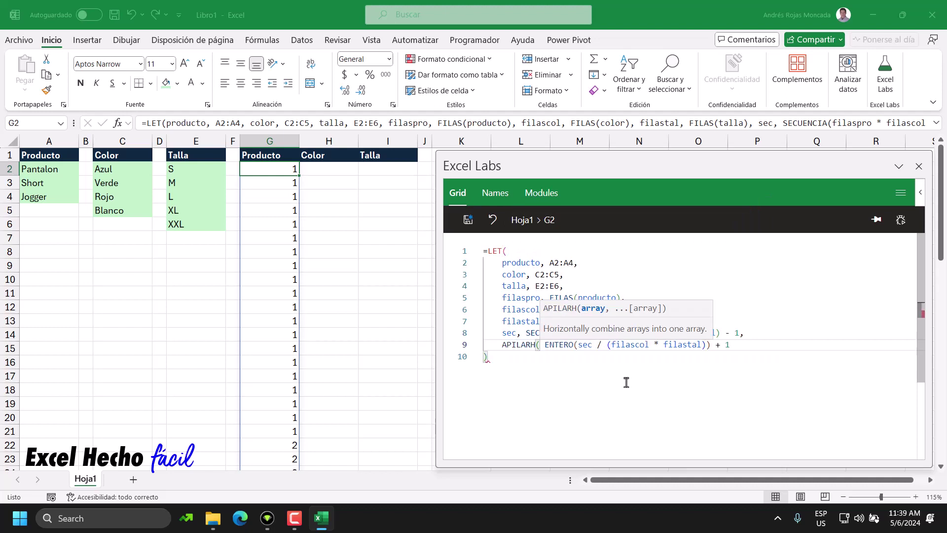
click(707, 346)
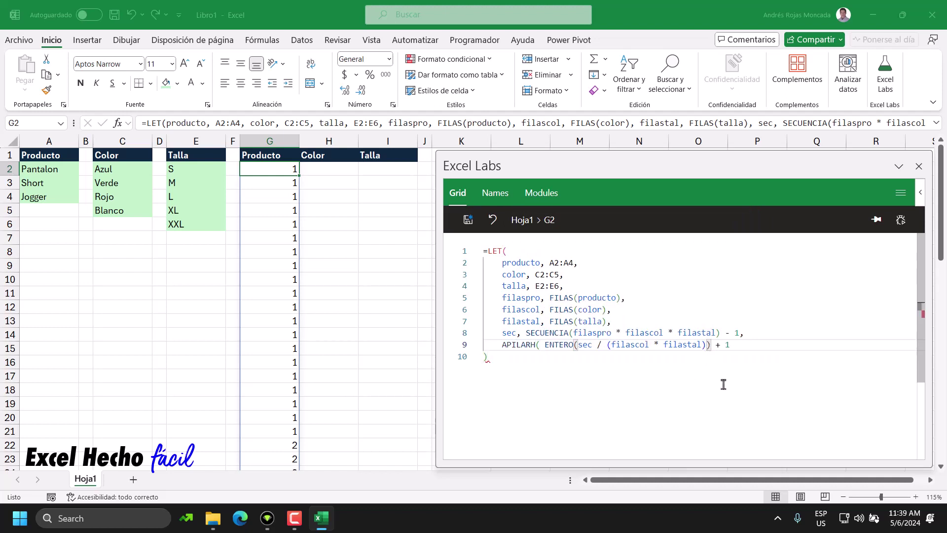
text())
click(544, 345)
key(BackSpace)
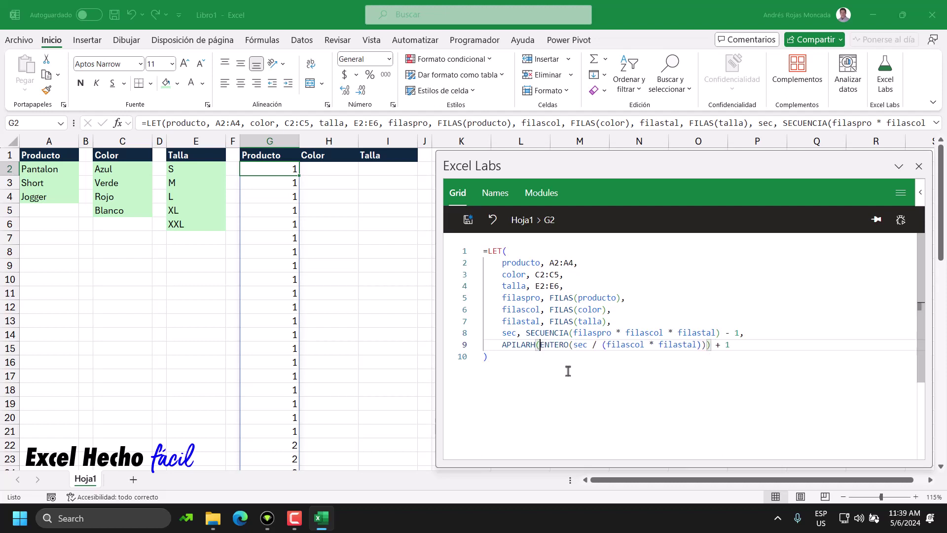
click(708, 345)
text(,)
key(Return)
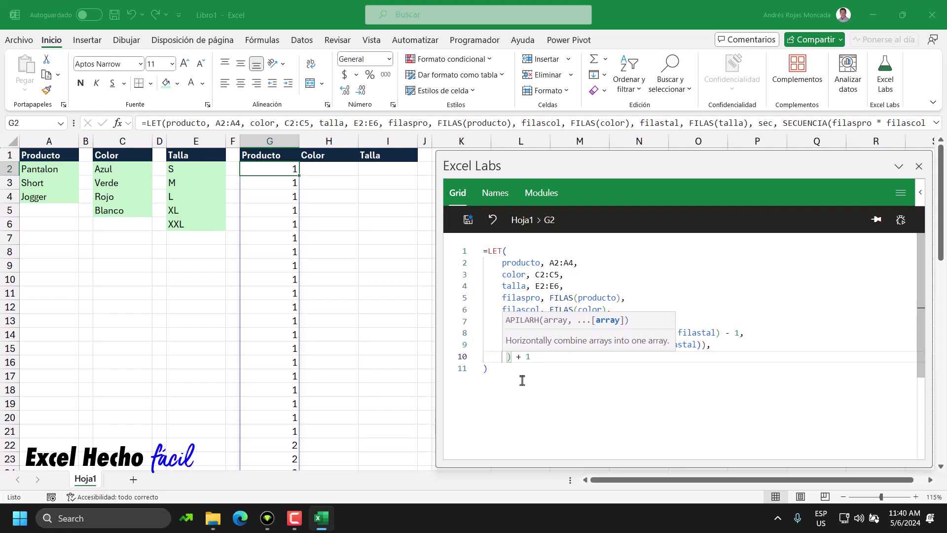
Insert an empty ENTERO() on line 10 and highlight the sec variable on line 8.
text(en)
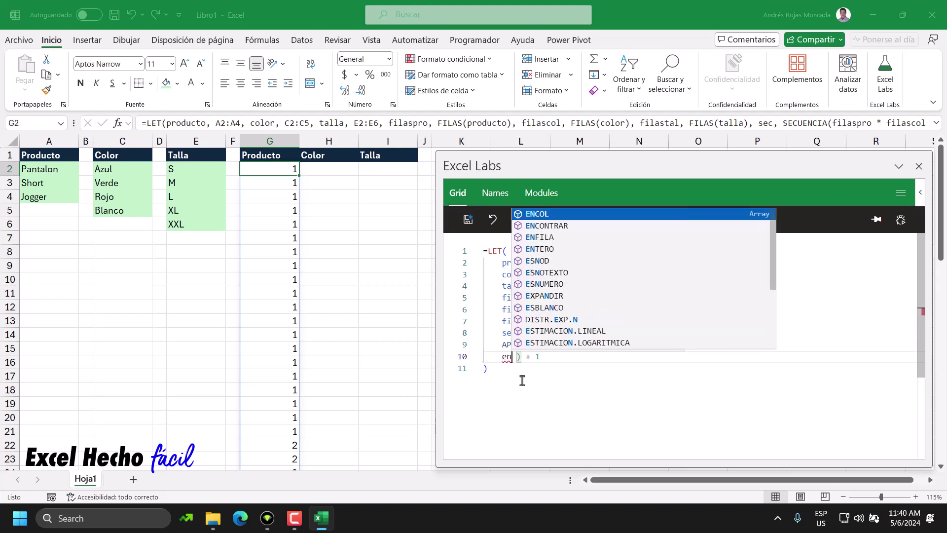
key(Down)
key(Down)
key(Down)
key(Tab)
key(Delete)
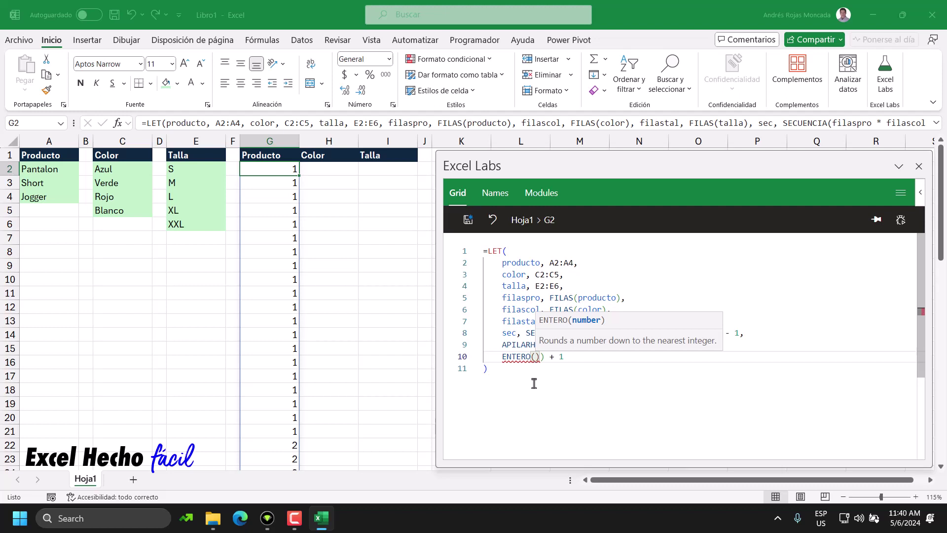
click(517, 334)
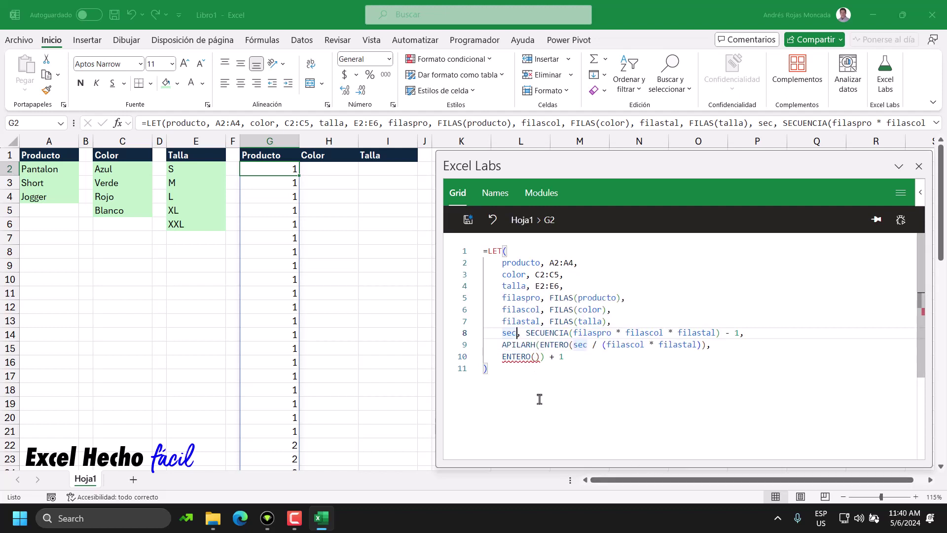
drag(515, 334, 504, 333)
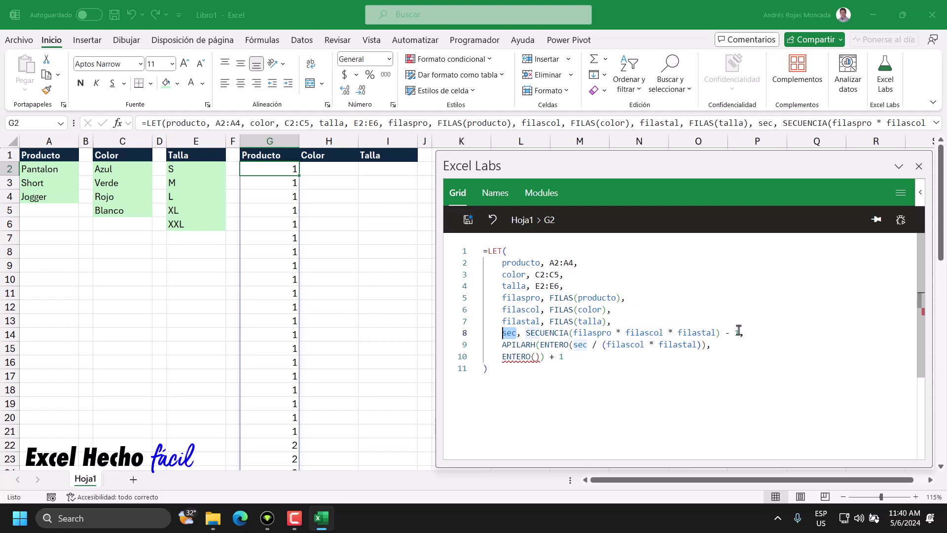
Fill the empty ENTERO with sec/filastal, choosing filastal from autocomplete.
click(536, 356)
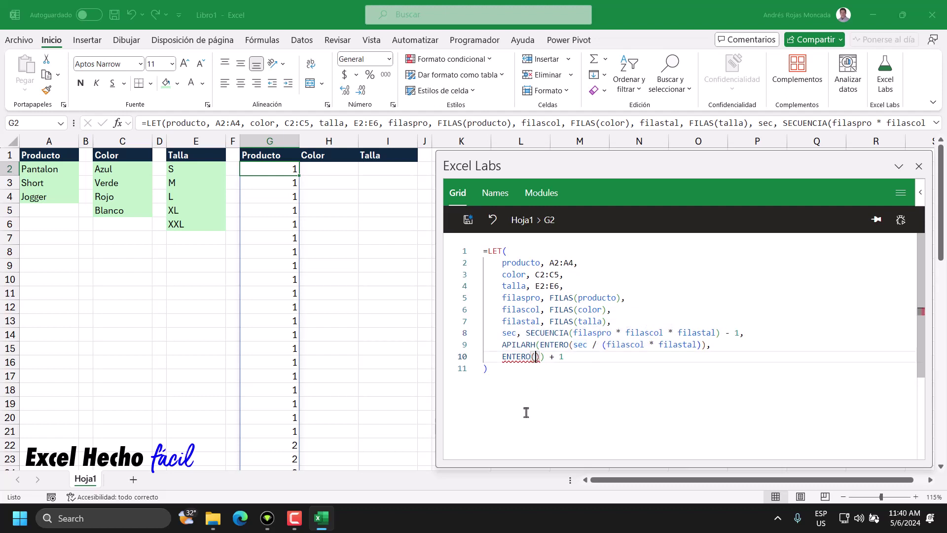
text(sec)
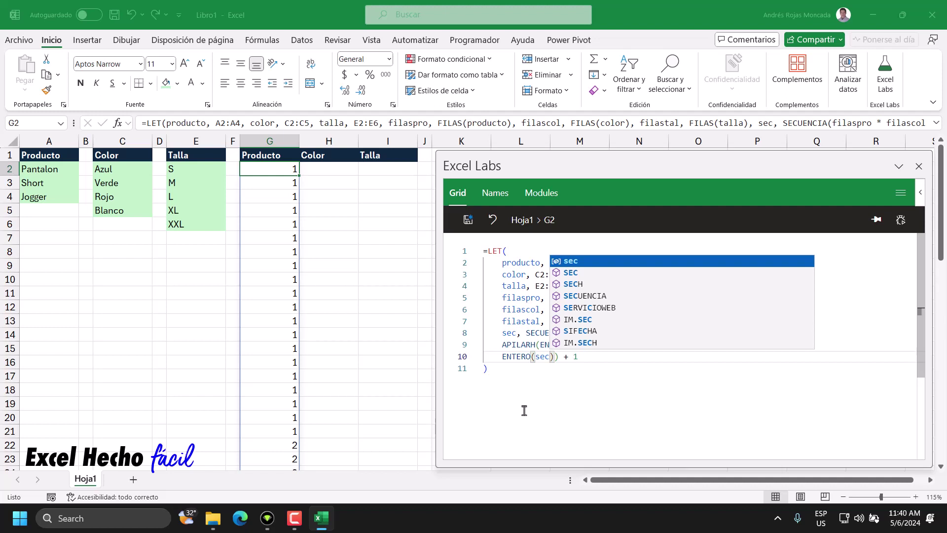
text(/)
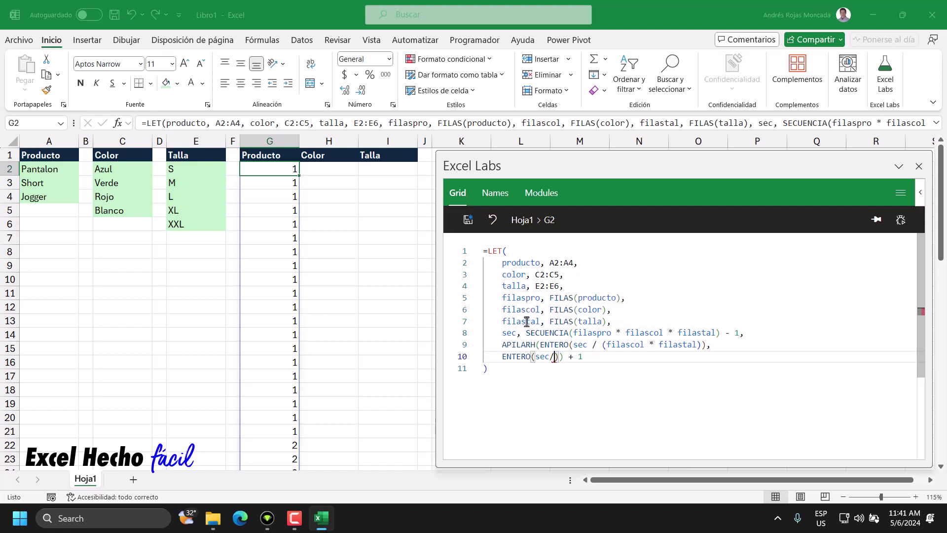
text(fil)
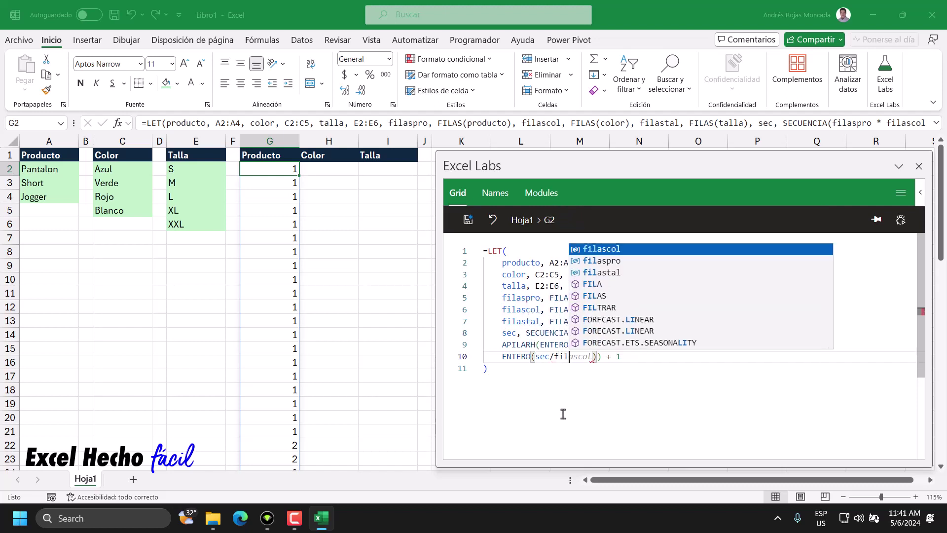
key(Down)
key(Down)
key(Tab)
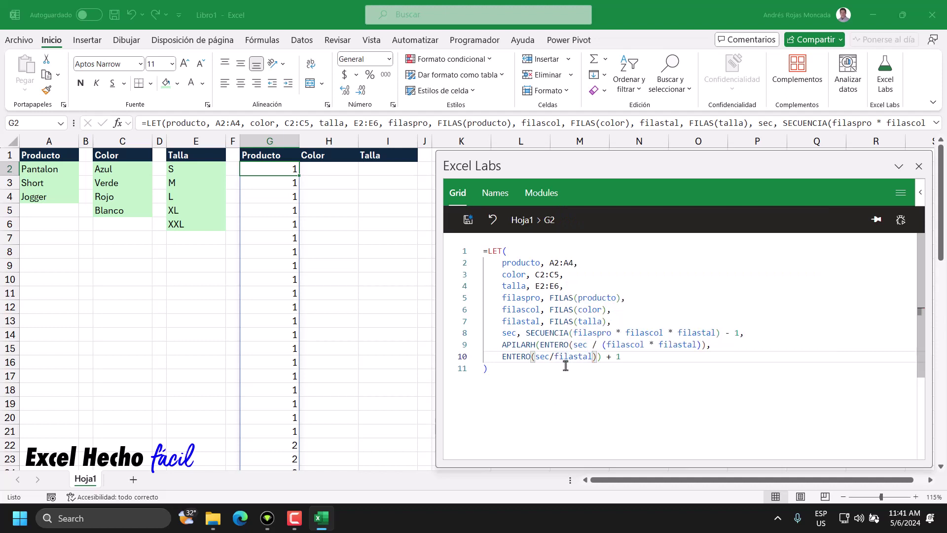
Review both APILARH arguments and the shared + 1, then save so column H fills.
click(538, 344)
drag(540, 344, 706, 344)
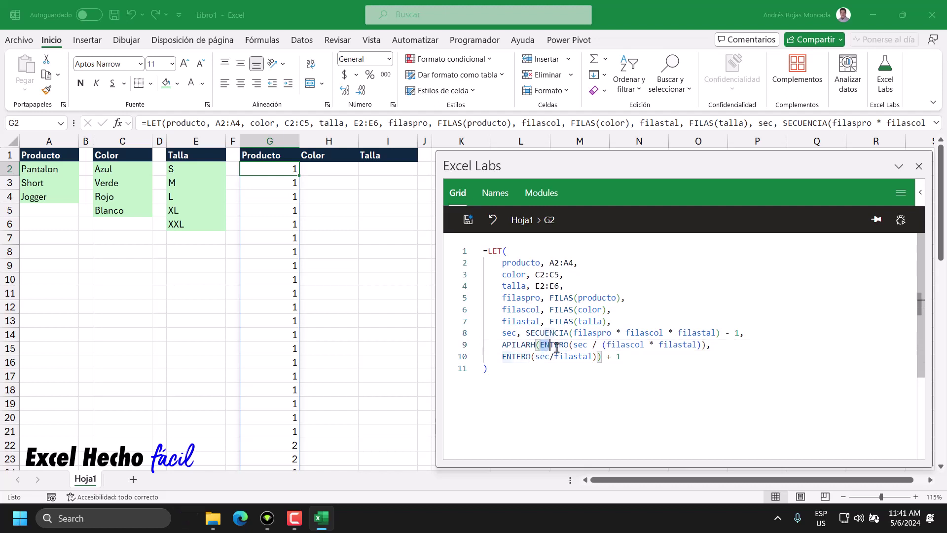
double_click(617, 356)
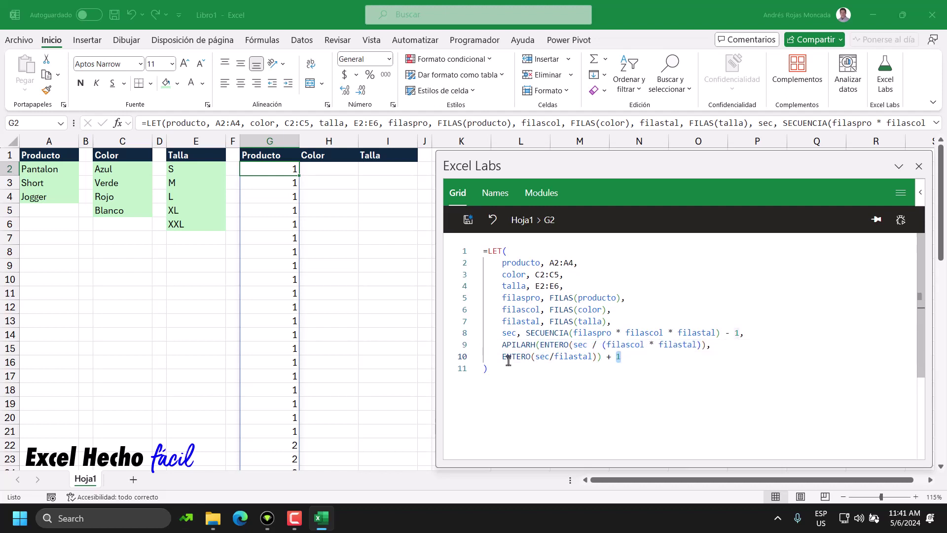
drag(502, 356, 598, 360)
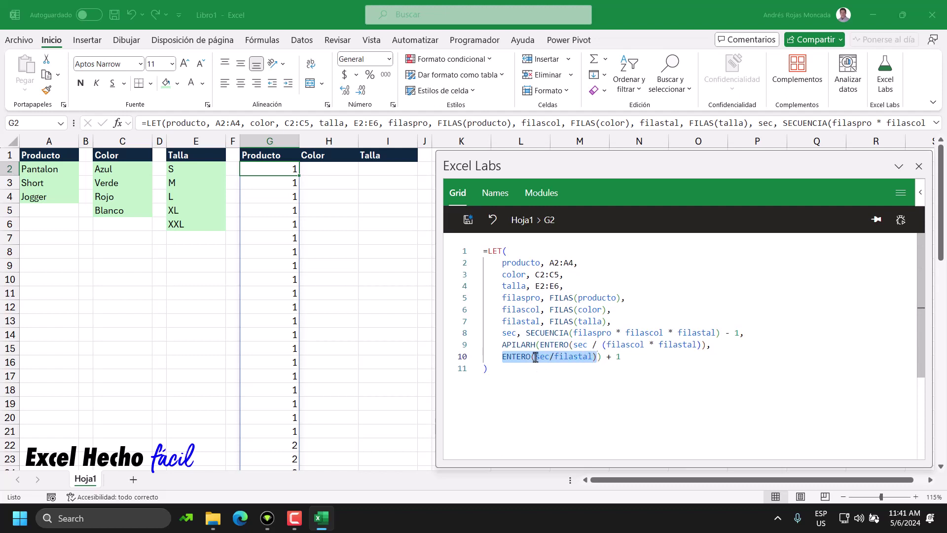
drag(606, 357, 621, 357)
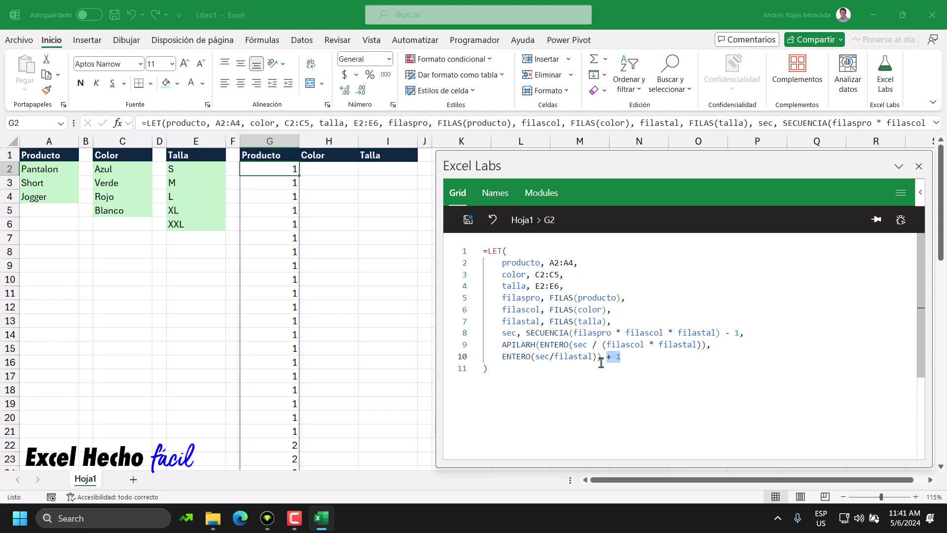
click(468, 219)
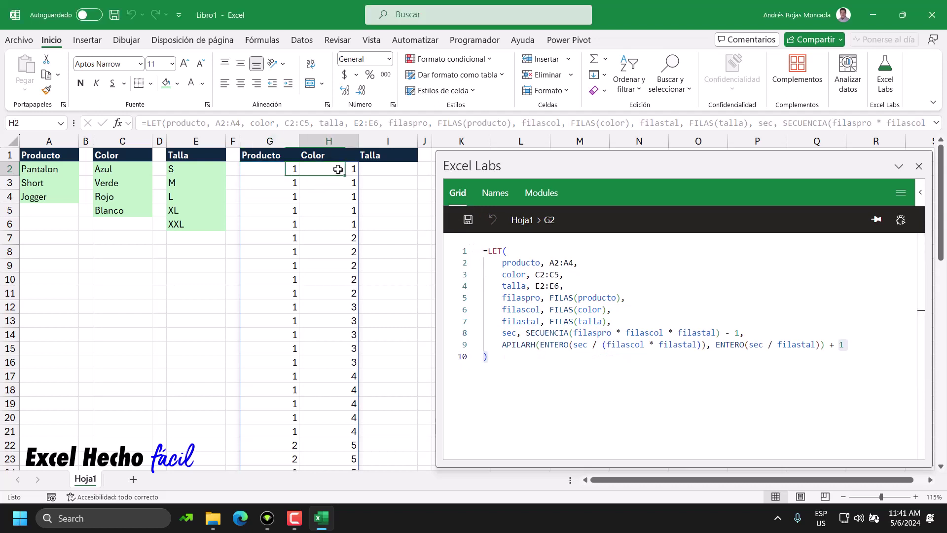
drag(340, 169, 346, 225)
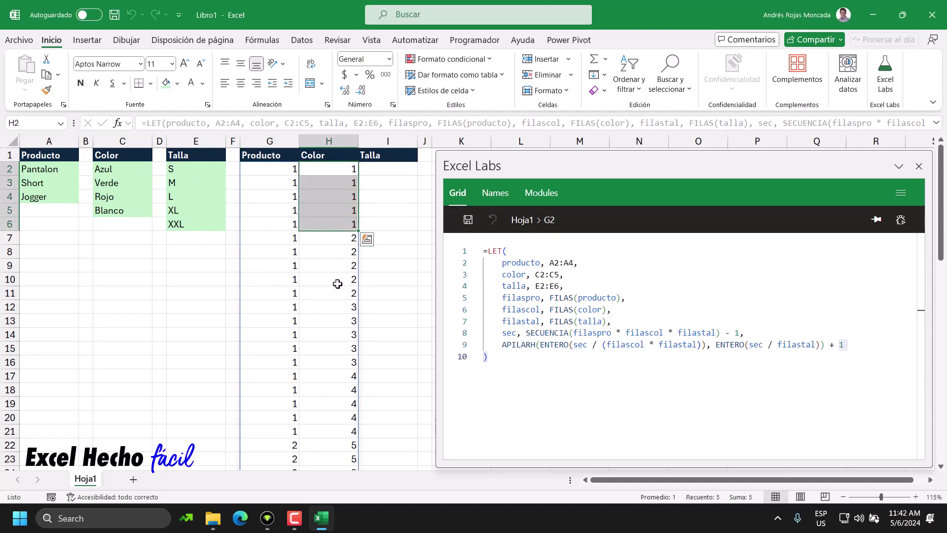
drag(347, 239, 348, 294)
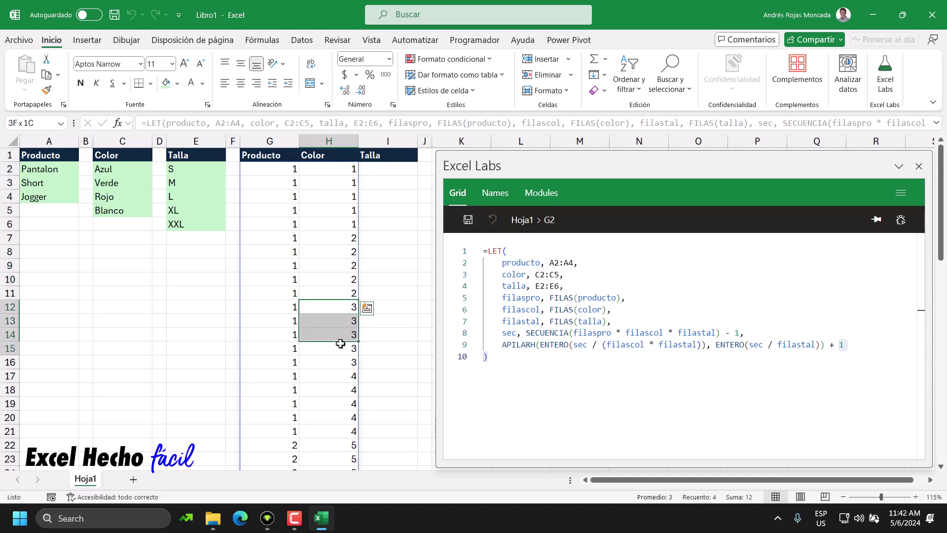
drag(342, 308, 340, 362)
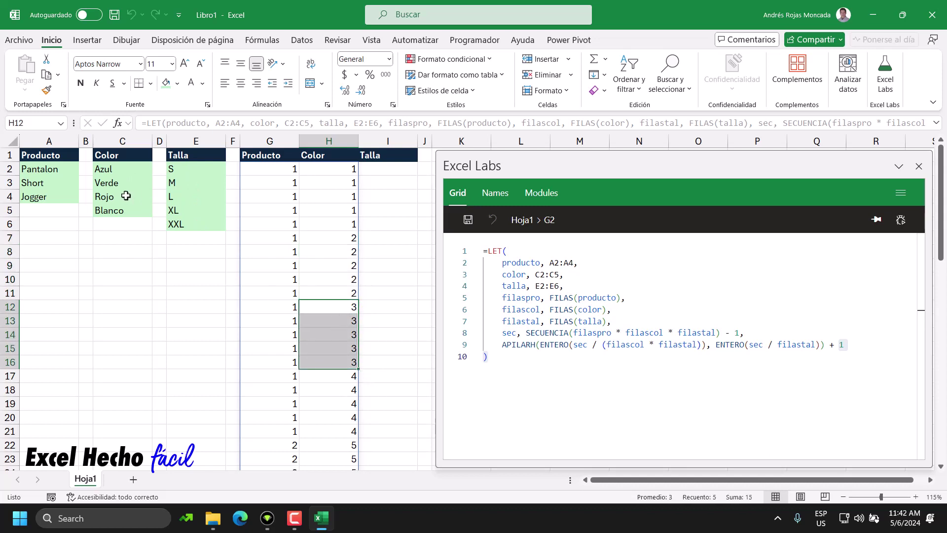
drag(348, 377, 341, 436)
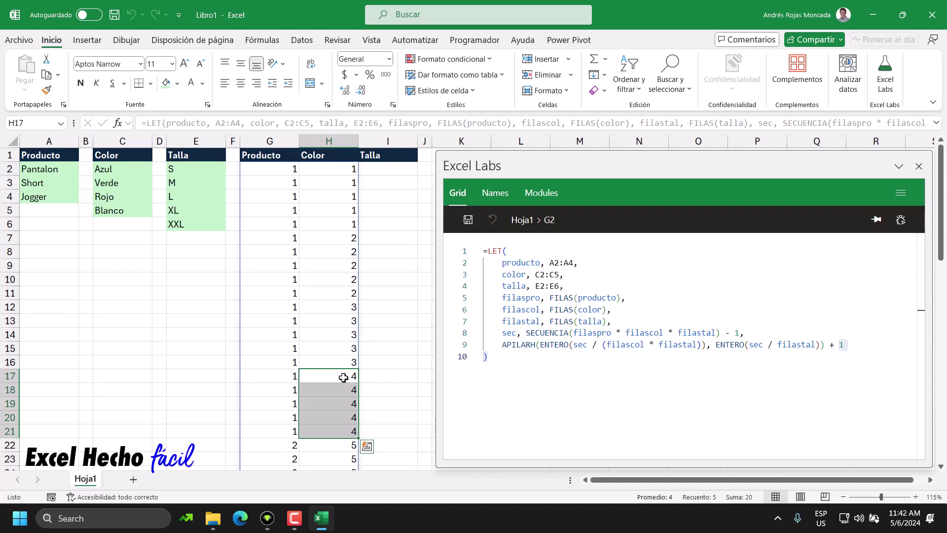
scroll(343, 377, down, 3)
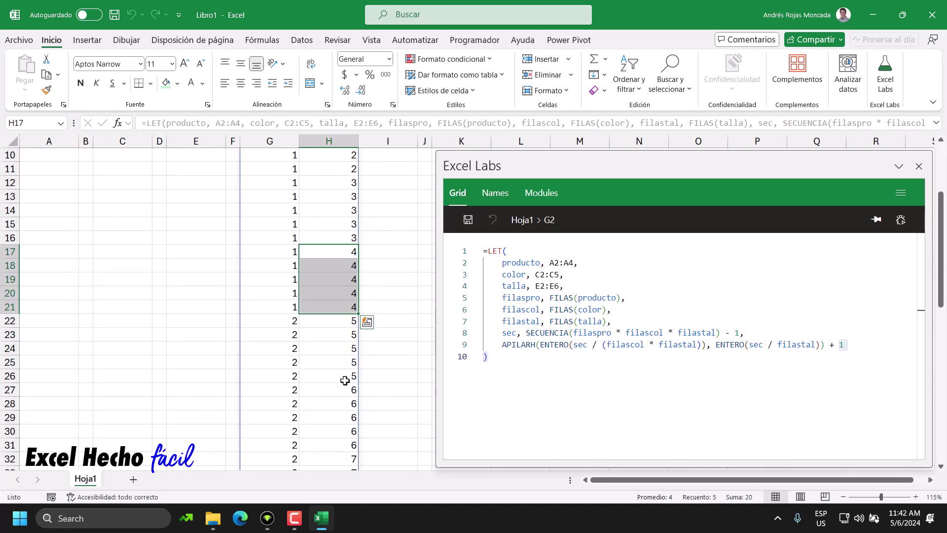
drag(339, 322, 336, 380)
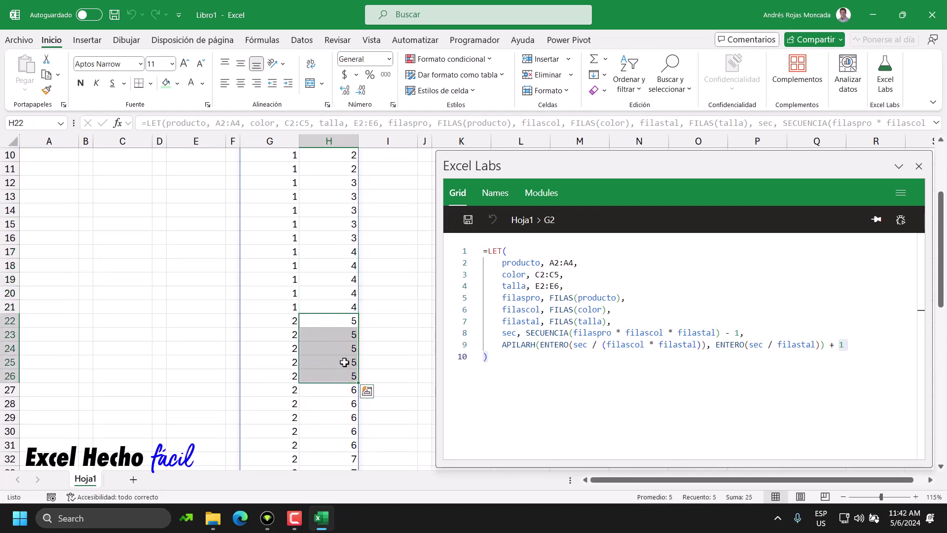
scroll(343, 363, down, 1)
drag(345, 349, 344, 402)
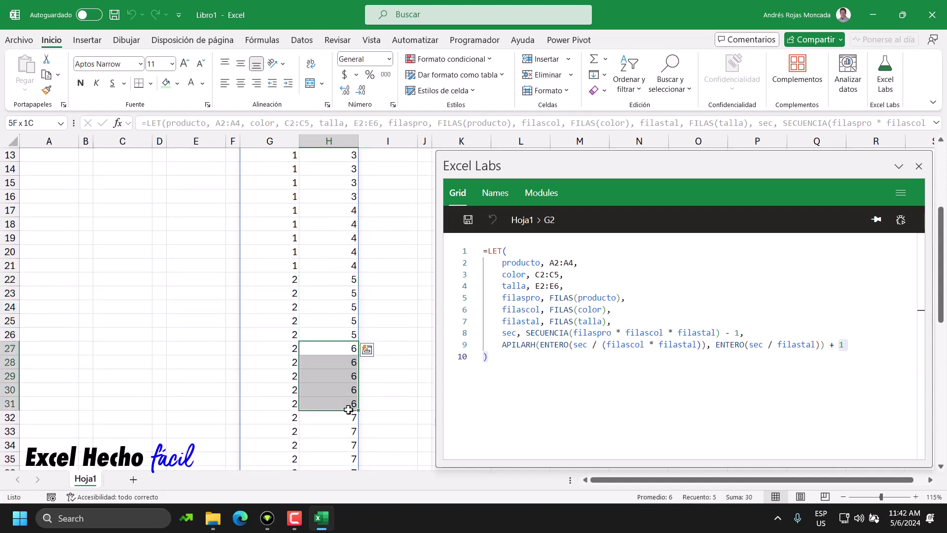
scroll(344, 401, down, 1)
scroll(345, 401, down, 2)
scroll(354, 360, down, 4)
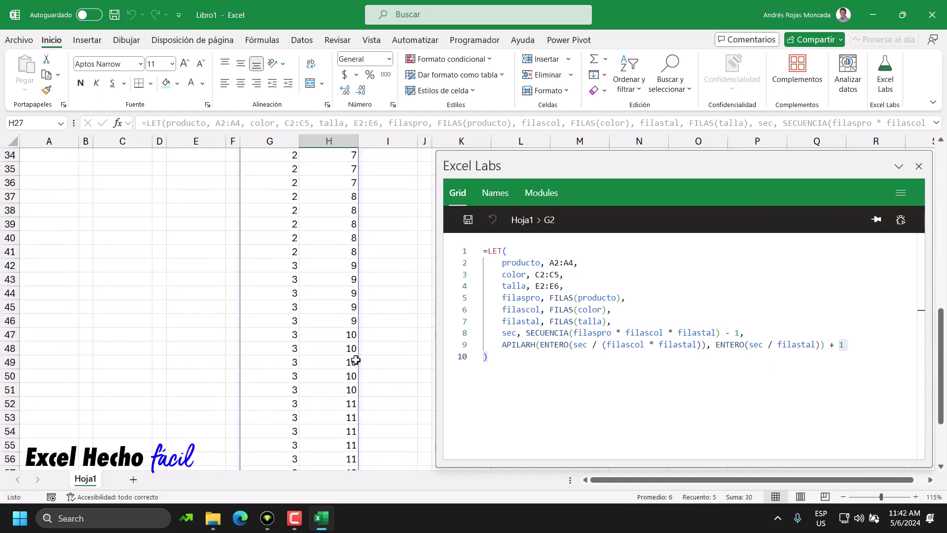
scroll(355, 361, down, 2)
scroll(356, 361, down, 2)
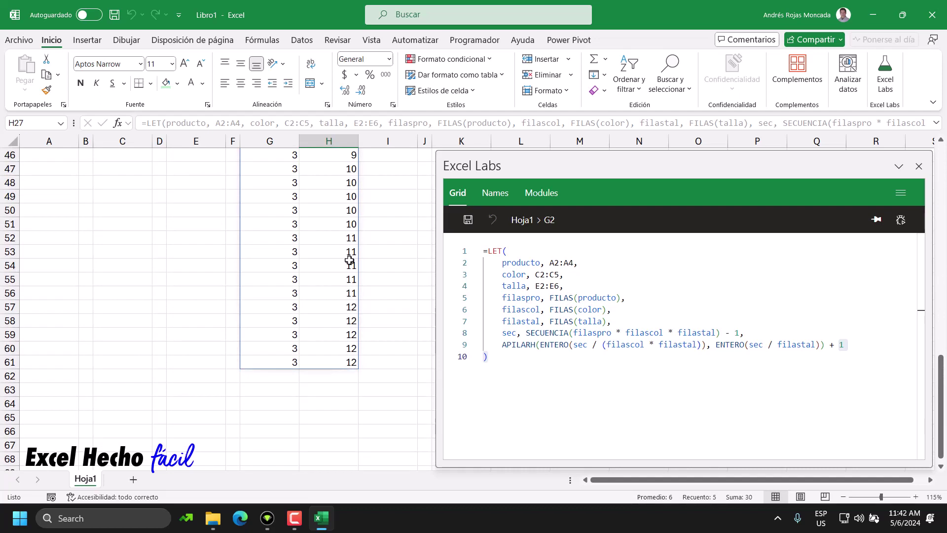
scroll(351, 256, up, 5)
scroll(353, 266, up, 3)
scroll(355, 257, up, 1)
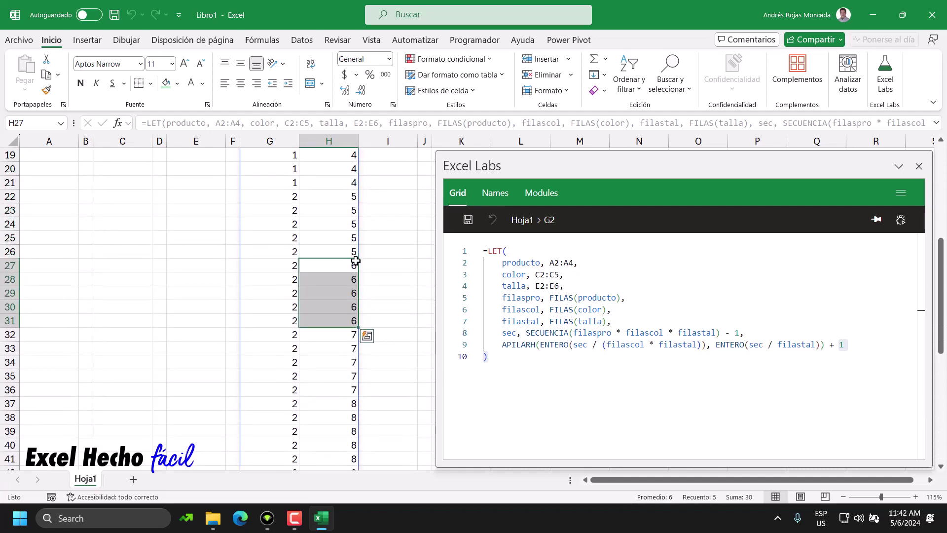
drag(327, 264, 327, 320)
scroll(336, 273, up, 2)
drag(334, 279, 330, 402)
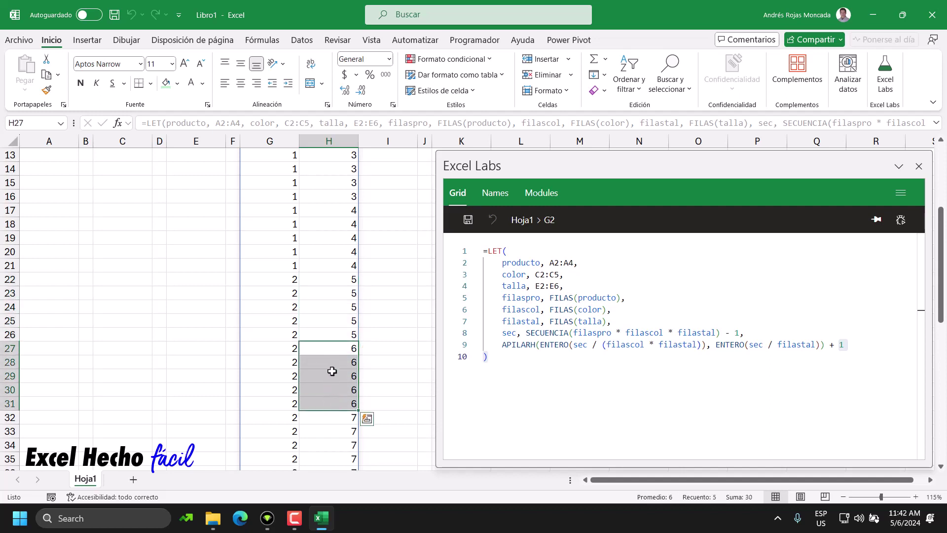
scroll(332, 371, up, 4)
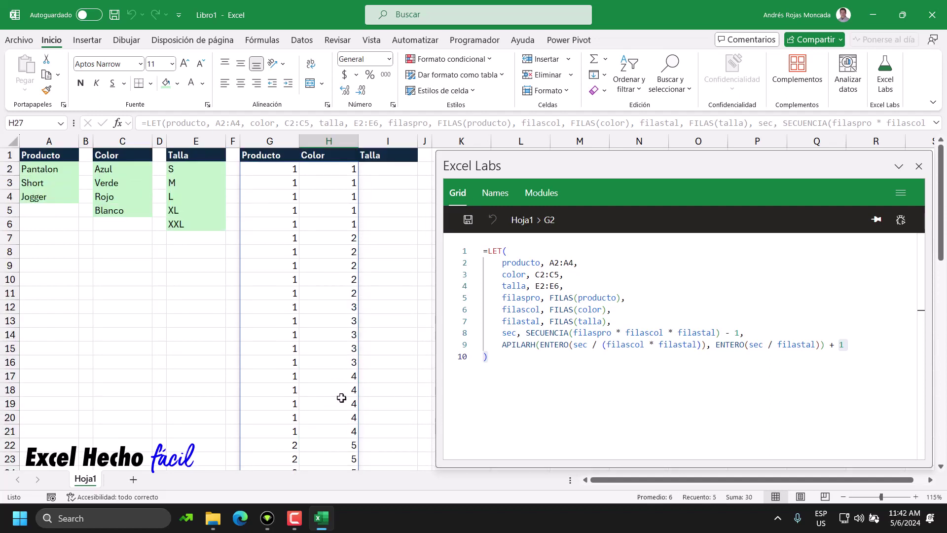
scroll(332, 375, down, 2)
drag(338, 364, 338, 418)
scroll(338, 418, up, 2)
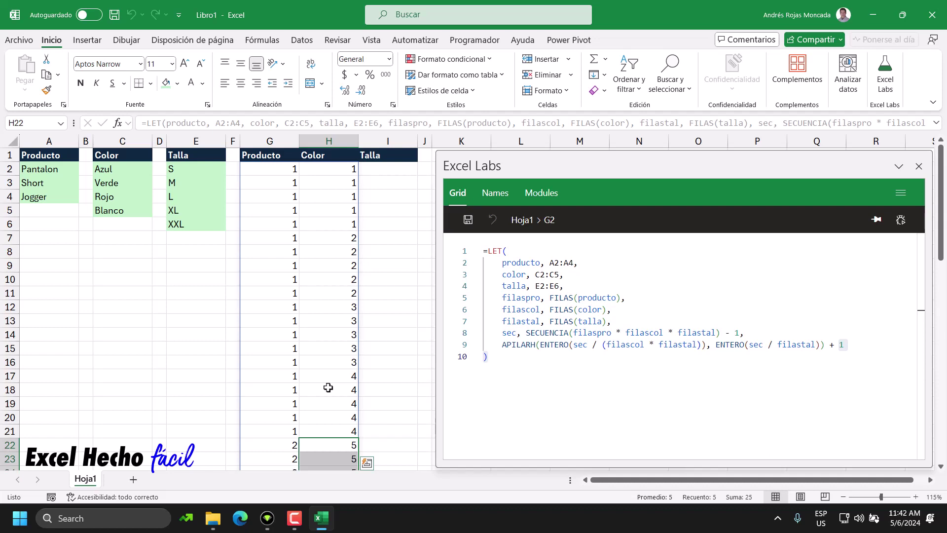
scroll(328, 388, down, 3)
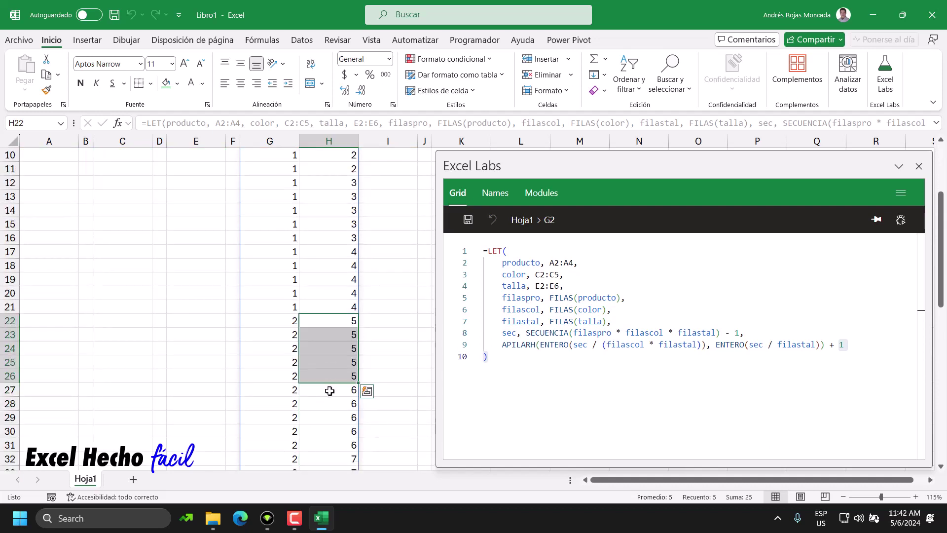
scroll(330, 391, up, 3)
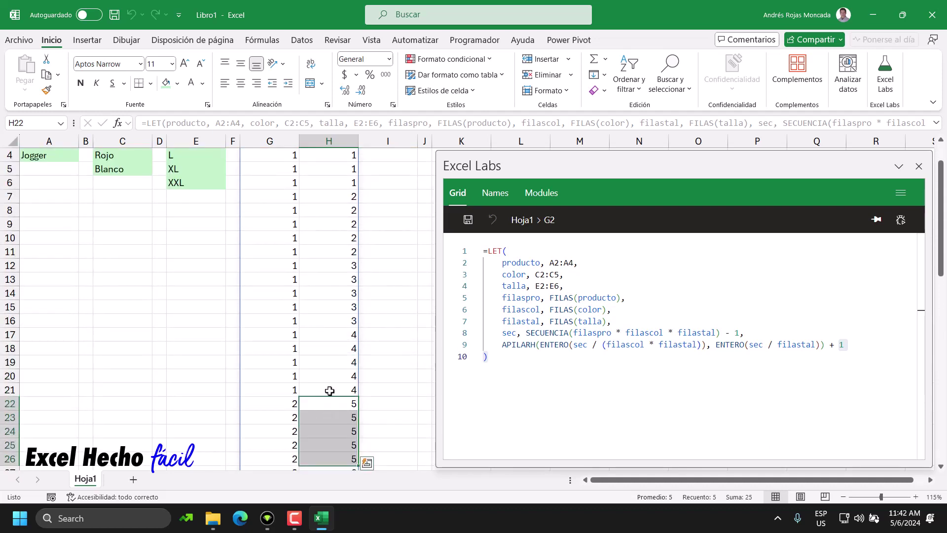
drag(124, 168, 124, 214)
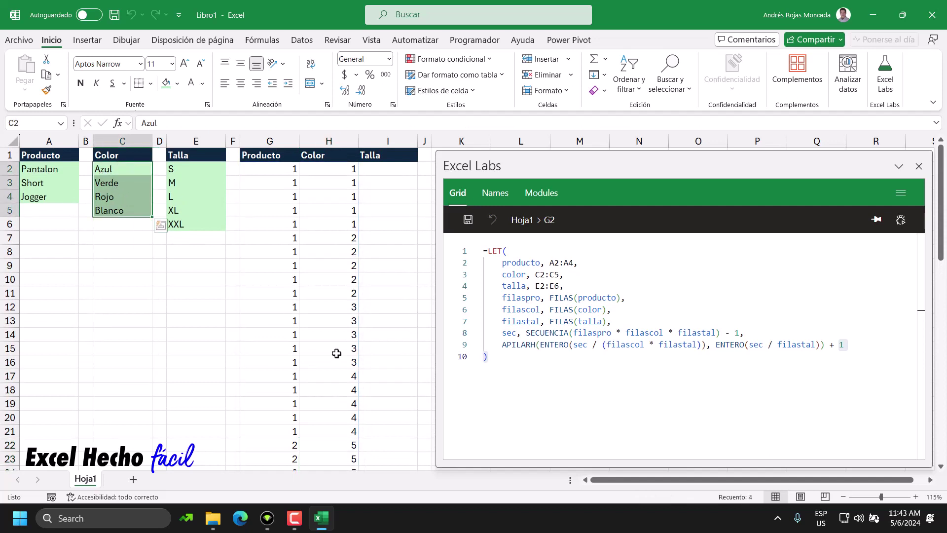
scroll(345, 360, down, 2)
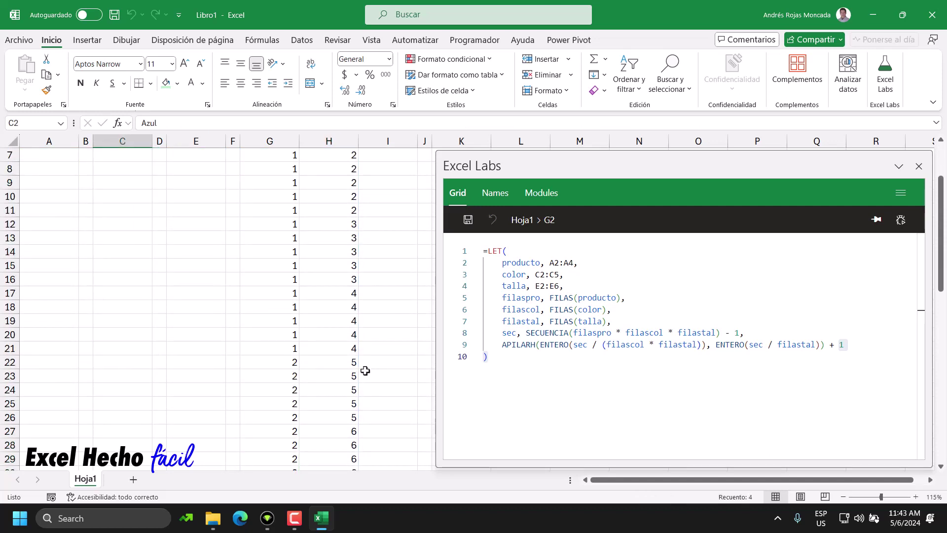
scroll(365, 371, down, 1)
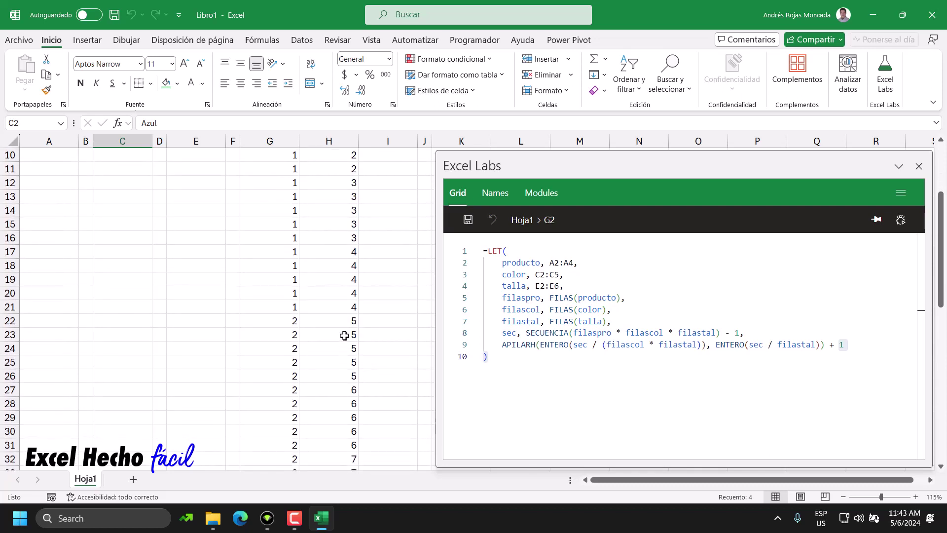
drag(340, 320, 340, 371)
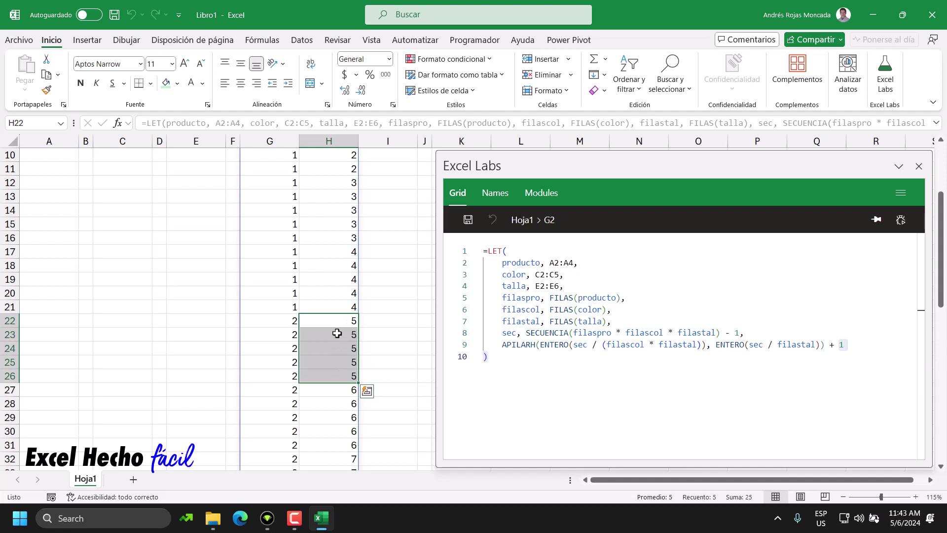
scroll(335, 341, up, 3)
click(137, 169)
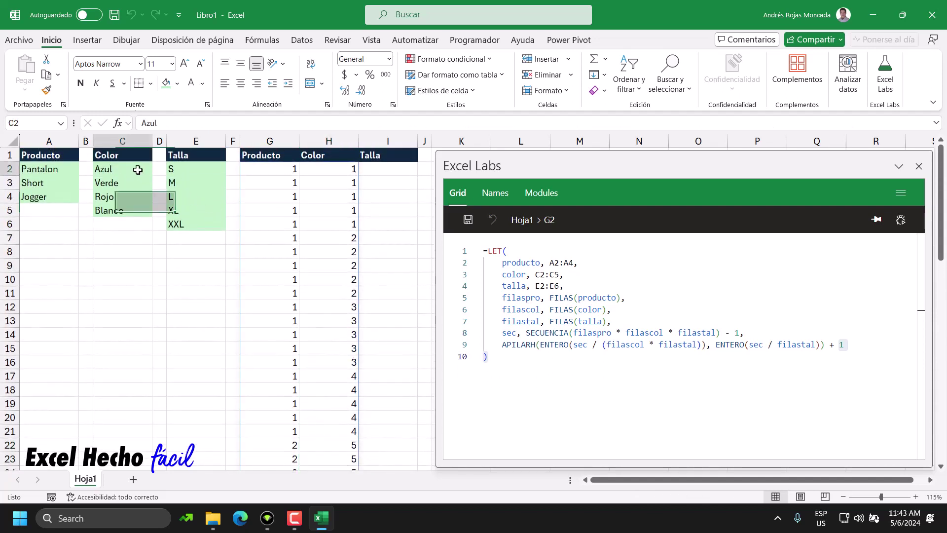
drag(137, 169, 131, 210)
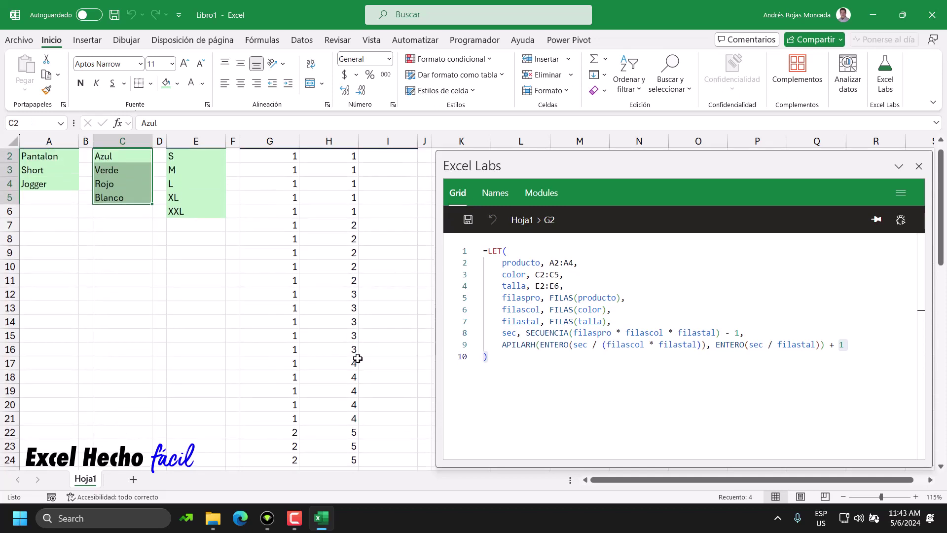
drag(331, 169, 333, 433)
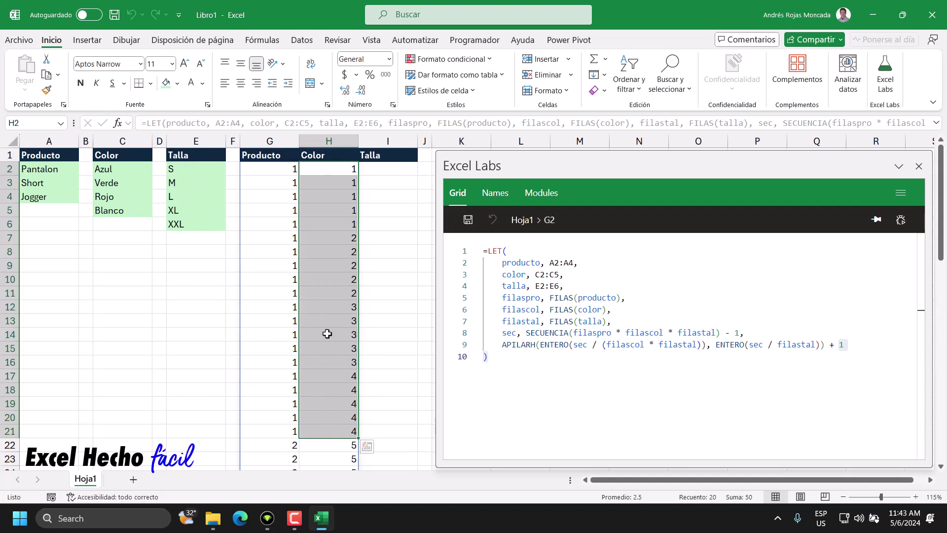
scroll(340, 433, down, 2)
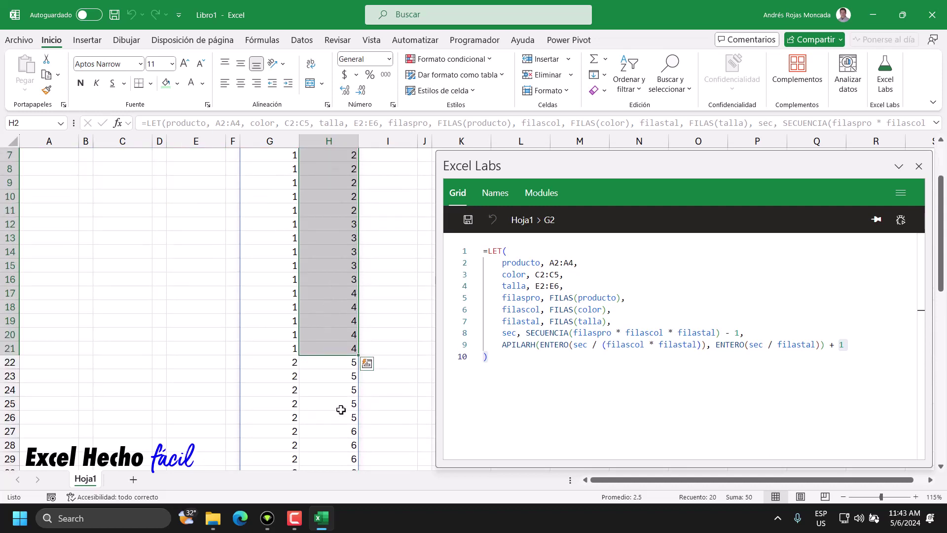
drag(341, 361, 339, 421)
scroll(347, 367, up, 2)
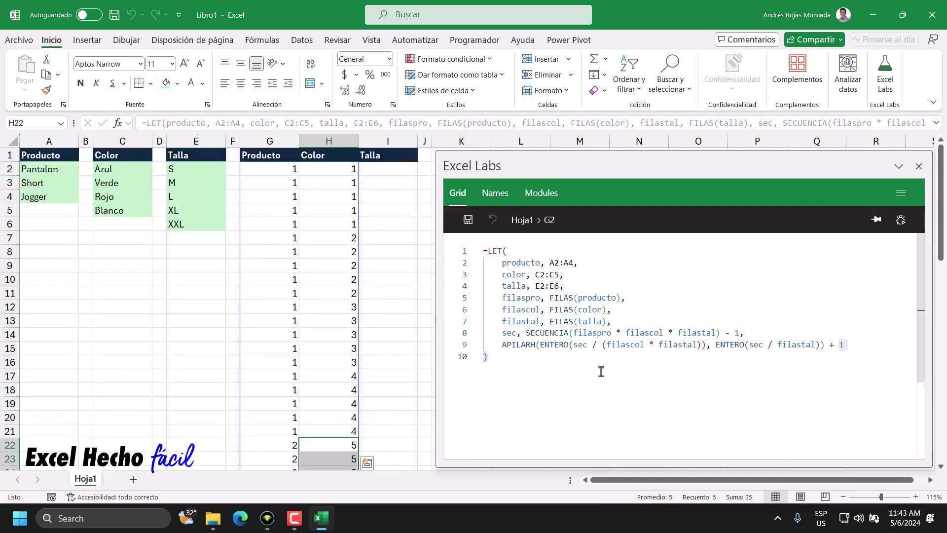
Break line 9 before the second ENTERO so ENTERO(sec / filastal) sits alone on line 10.
click(713, 344)
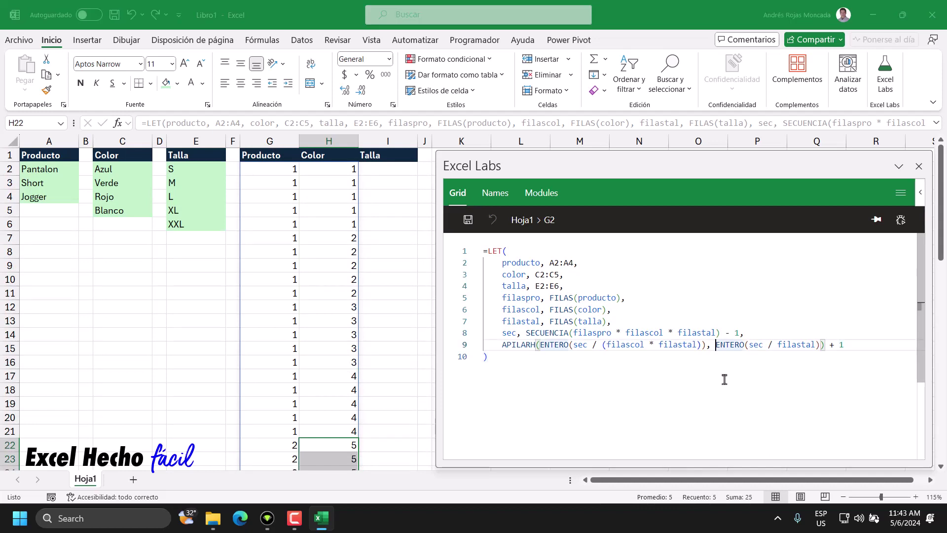
key(Return)
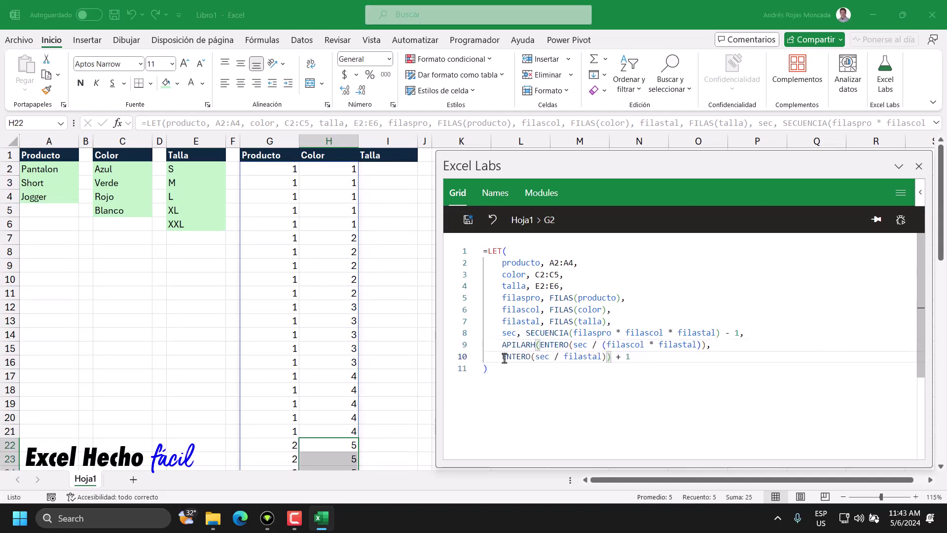
drag(504, 358, 606, 358)
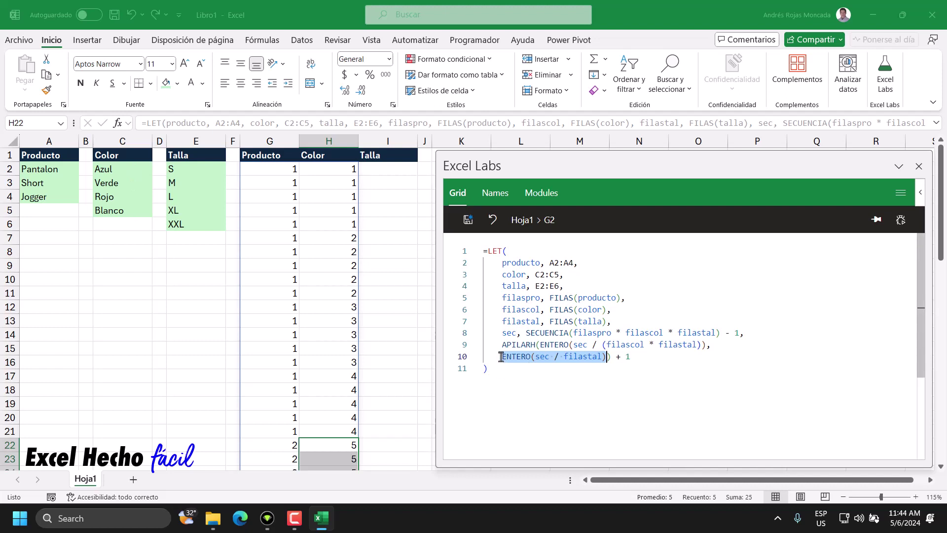
Wrap ENTERO(sec / filastal) in RESIDUO and add a comma for its divisor.
drag(501, 356, 607, 356)
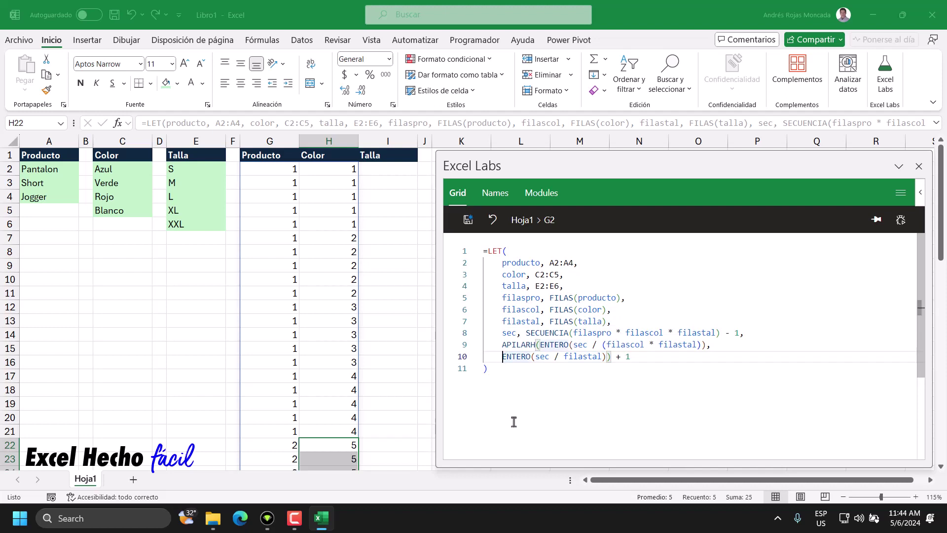
text(RES)
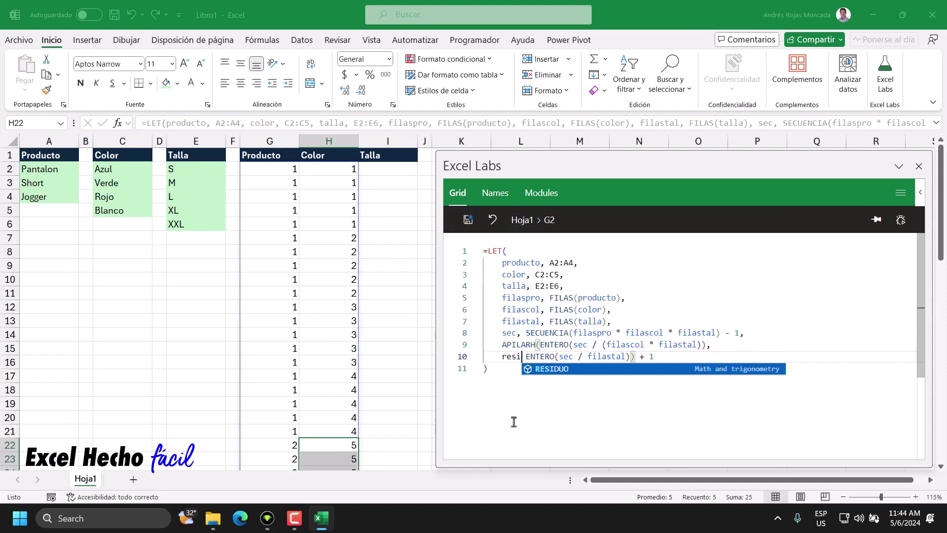
key(Tab)
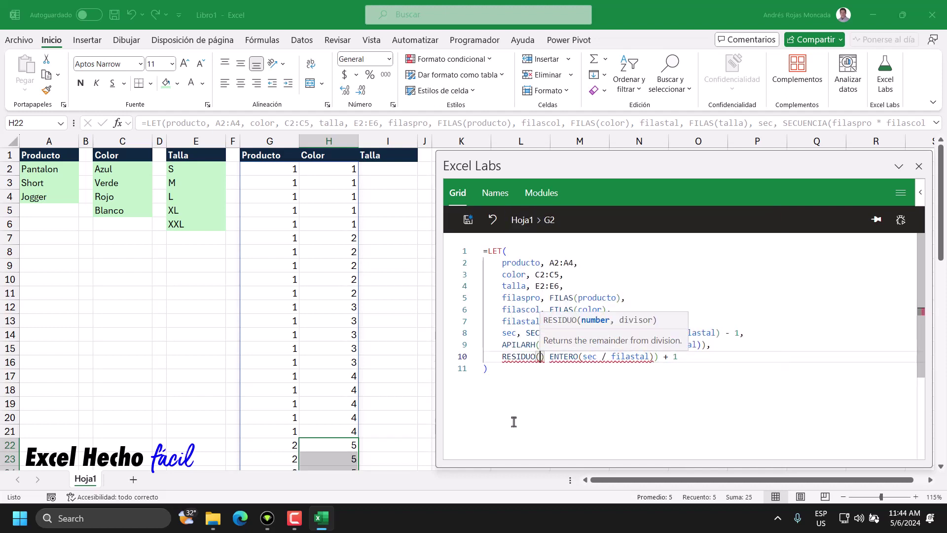
key(Delete)
key(Delete)
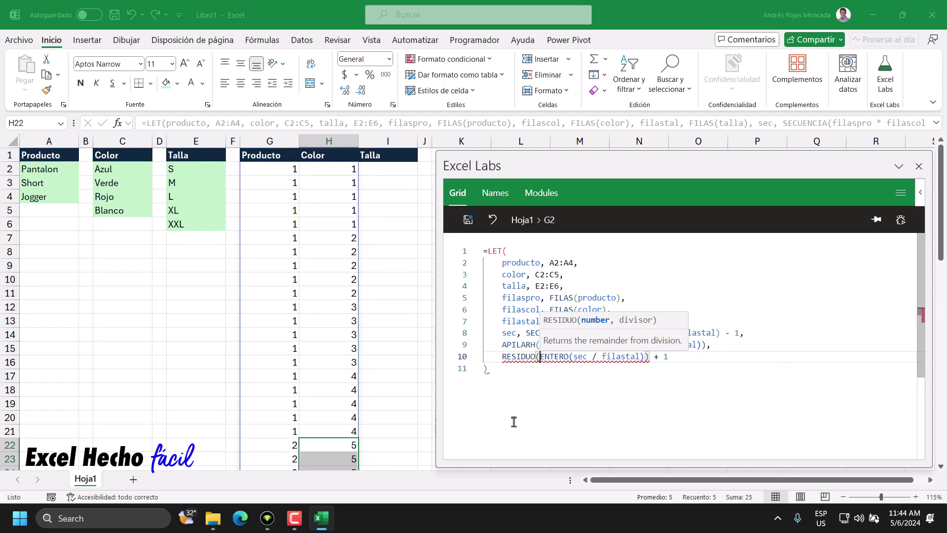
click(646, 358)
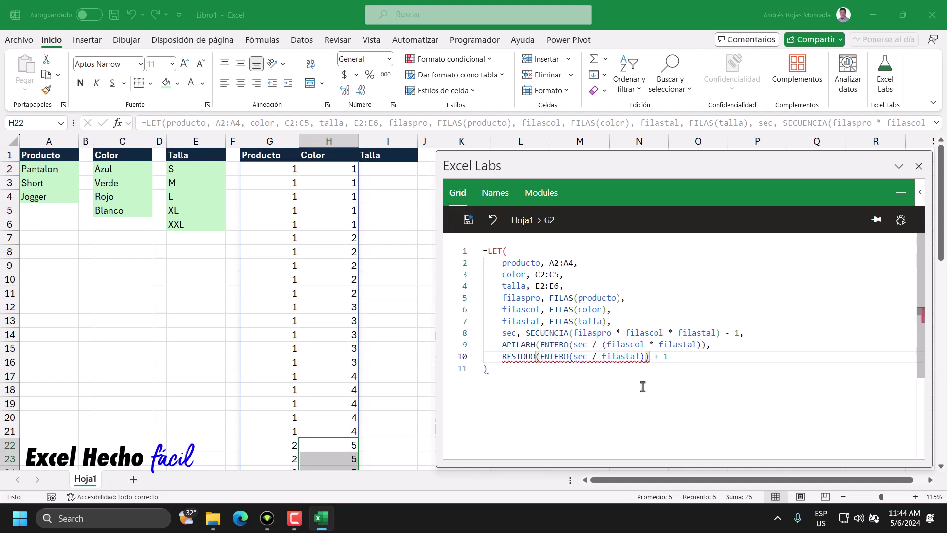
text(,)
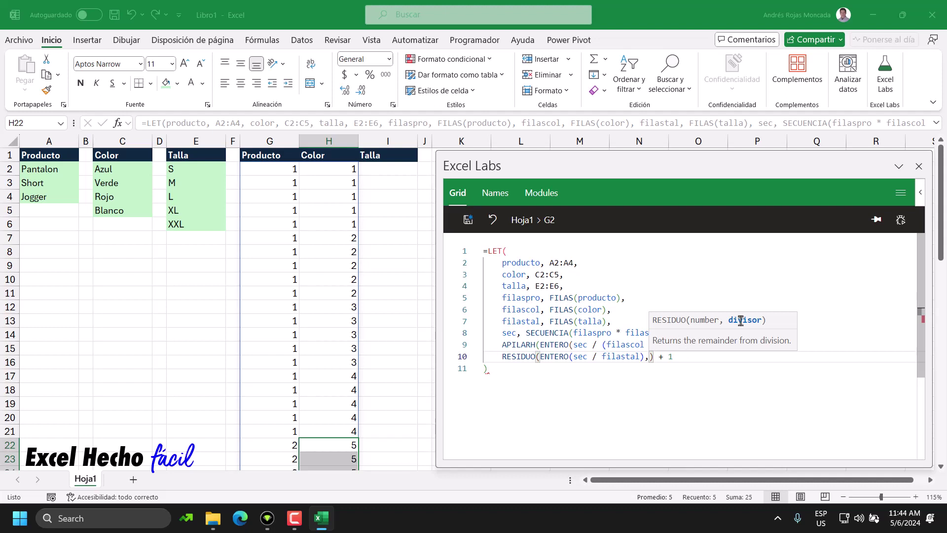
Type fil after the comma and pick filascol from autocomplete as RESIDUO's divisor.
drag(541, 356, 644, 358)
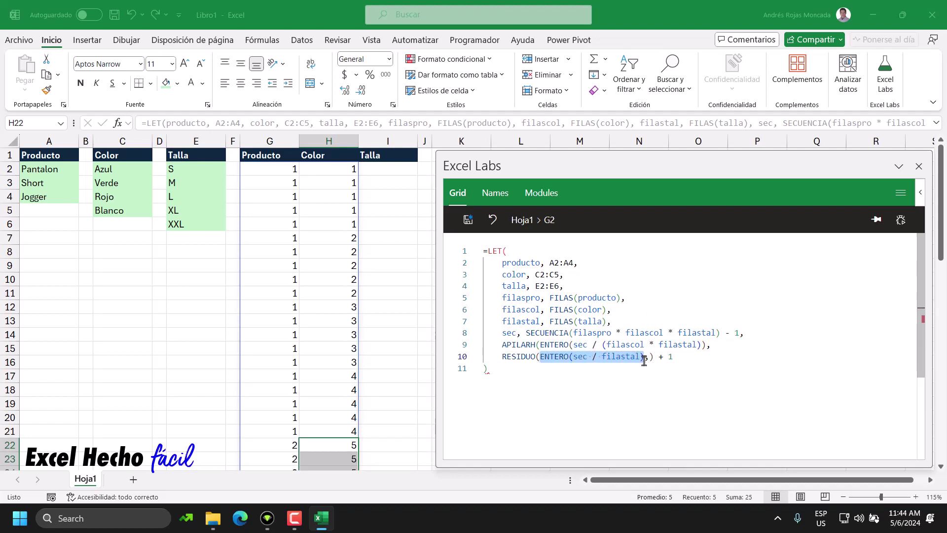
click(647, 363)
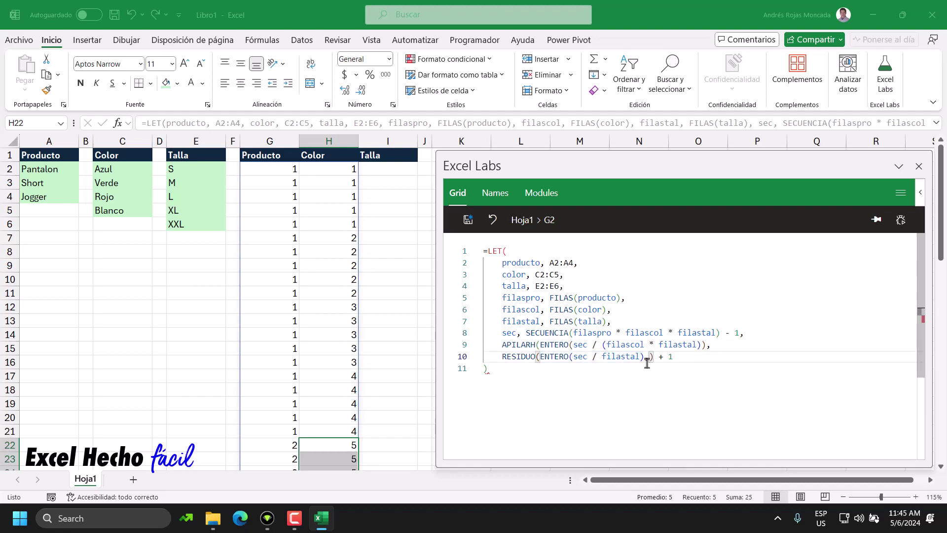
text(,)
drag(644, 356, 540, 357)
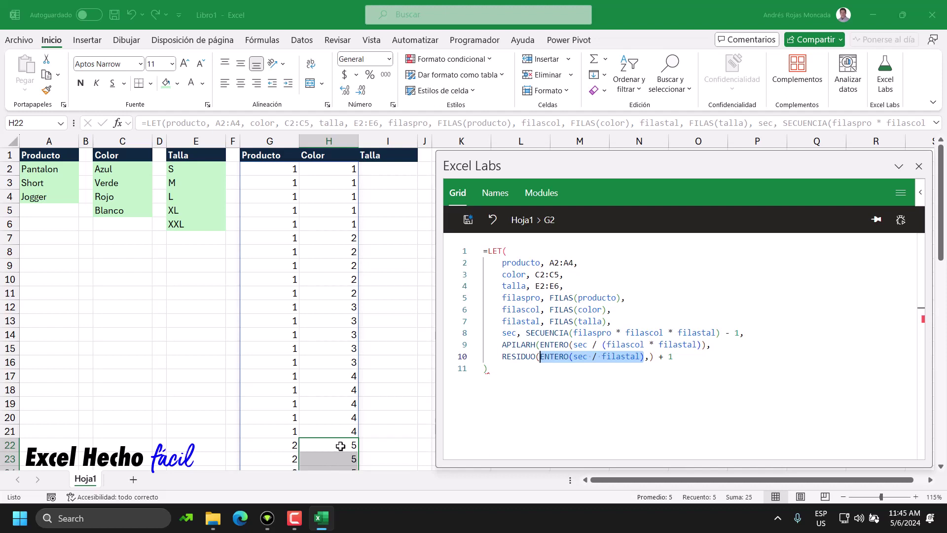
scroll(341, 446, down, 4)
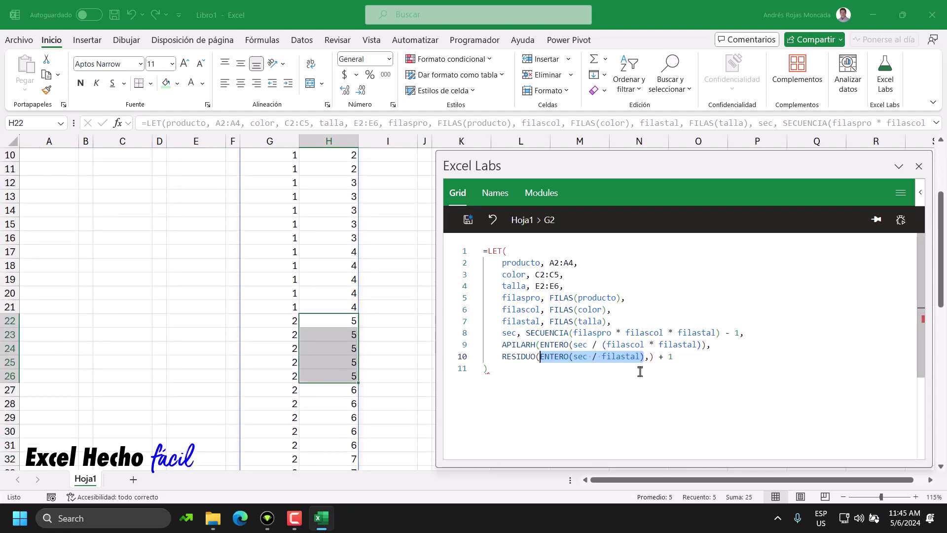
click(648, 356)
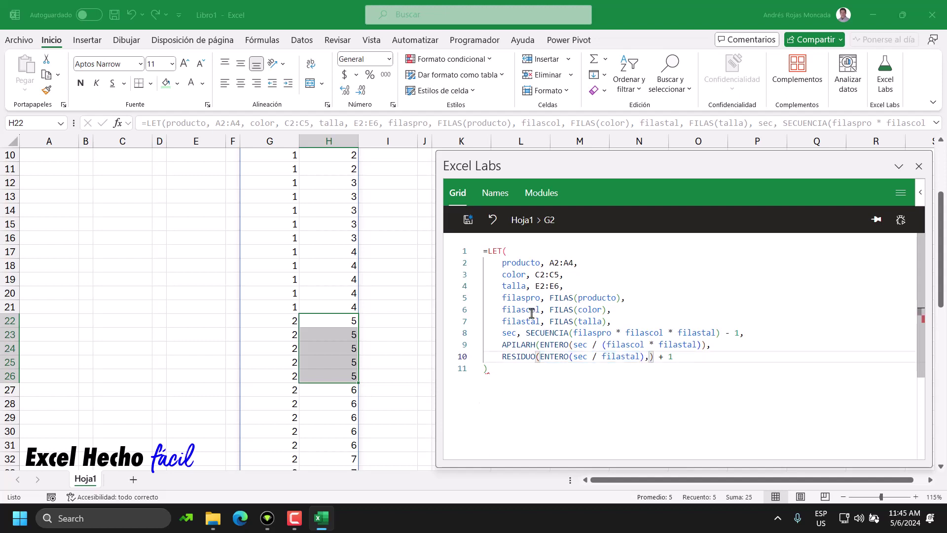
text(fil)
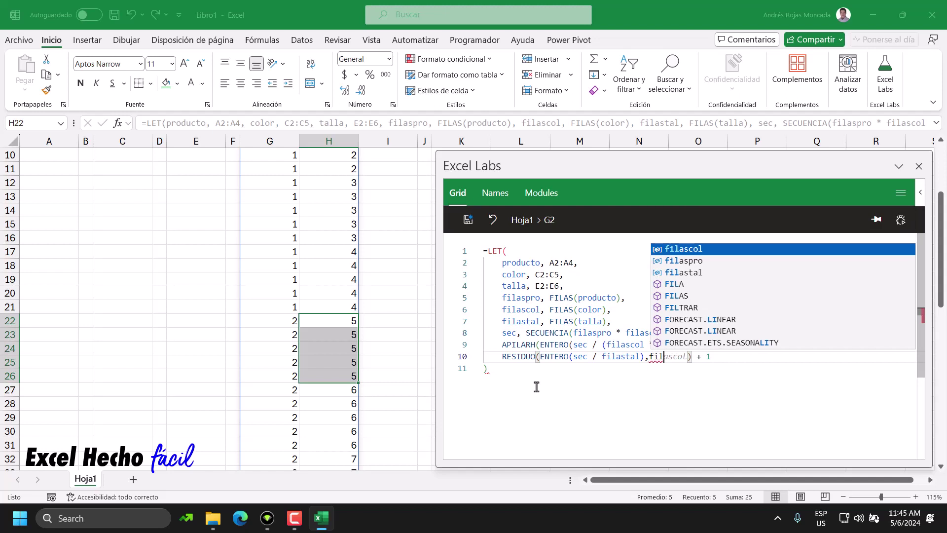
key(Down)
key(Up)
key(Tab)
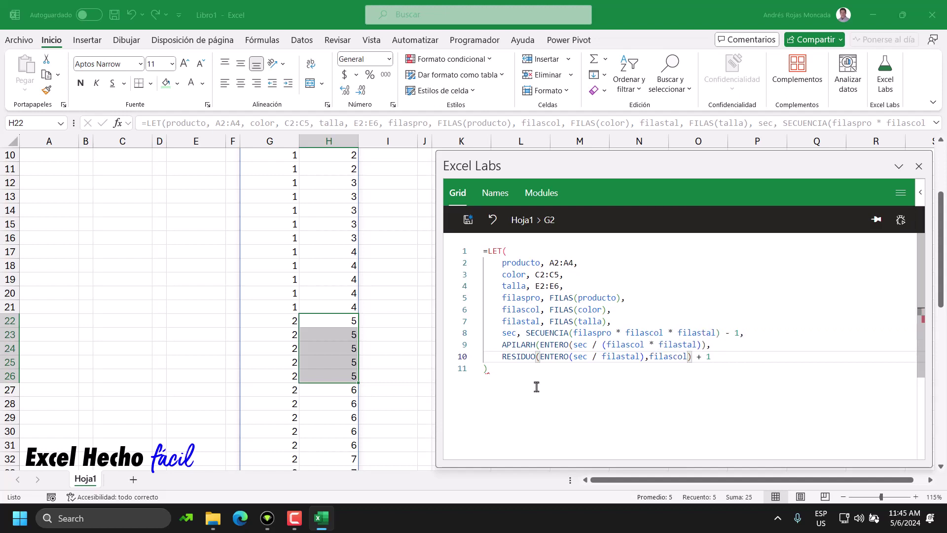
scroll(375, 395, up, 3)
scroll(355, 434, down, 1)
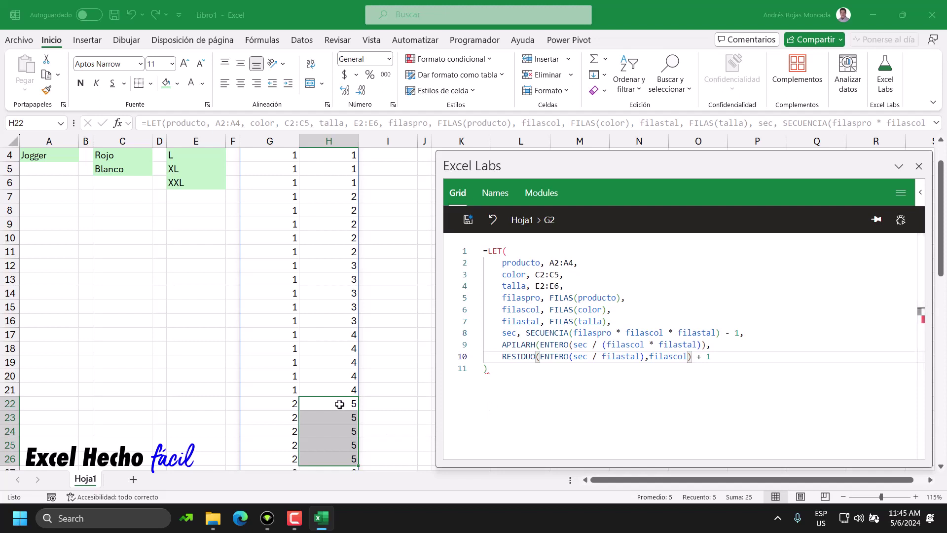
For G2's formula, add a second closing parenthesis after filascol) on line 10 so the + 1 follows the whole APILARH.
scroll(319, 404, down, 2)
scroll(345, 437, down, 1)
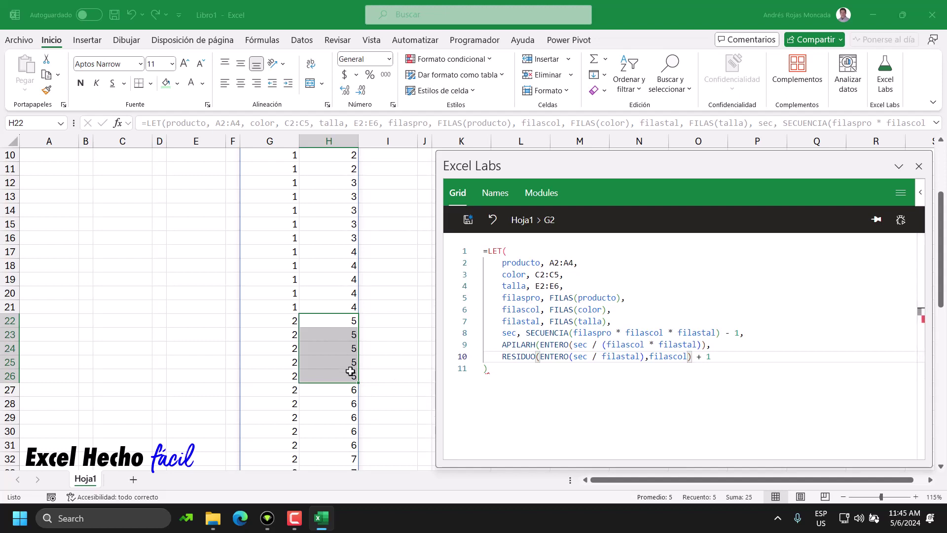
scroll(349, 438, down, 2)
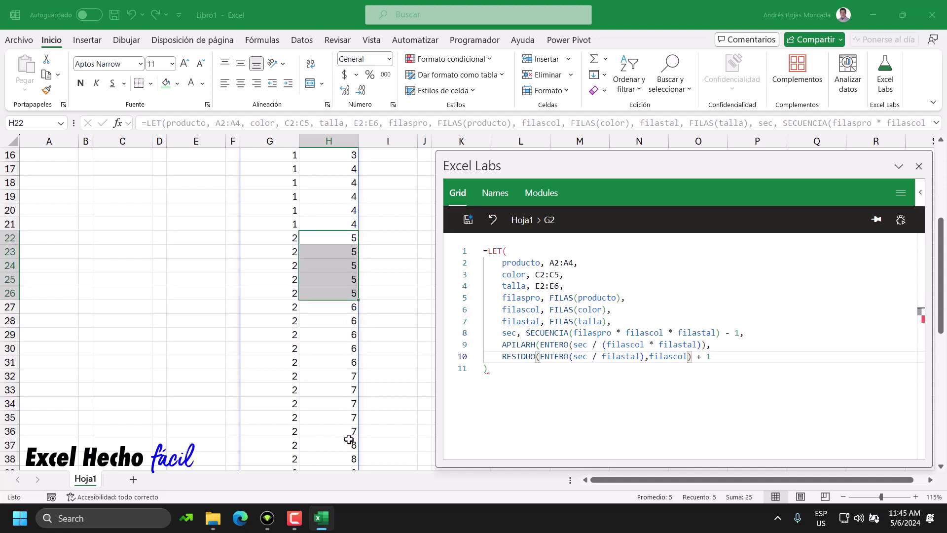
scroll(348, 419, down, 1)
scroll(344, 372, down, 1)
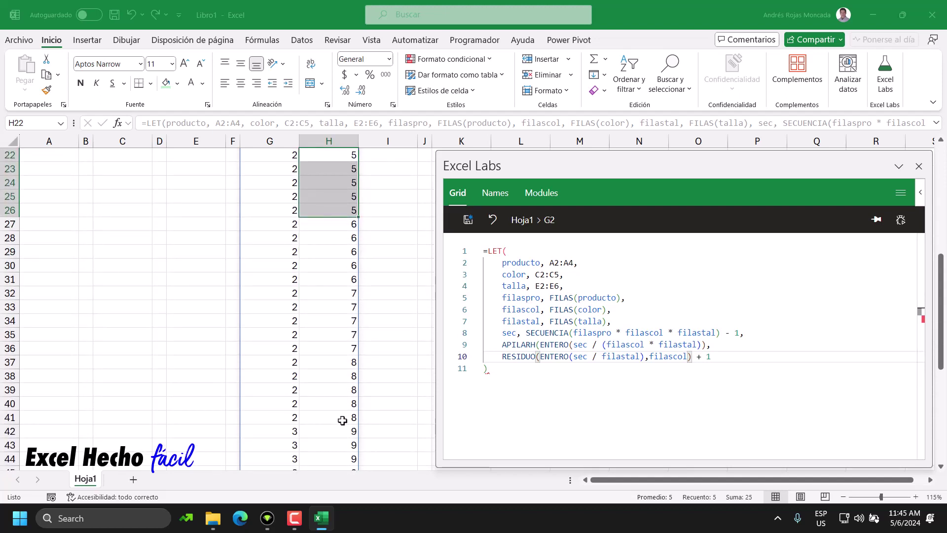
scroll(342, 420, down, 3)
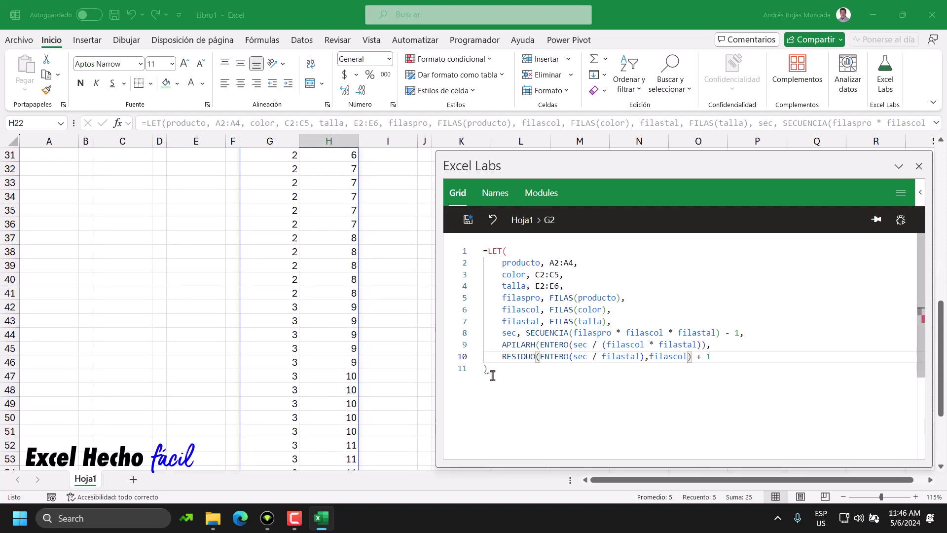
scroll(334, 349, up, 10)
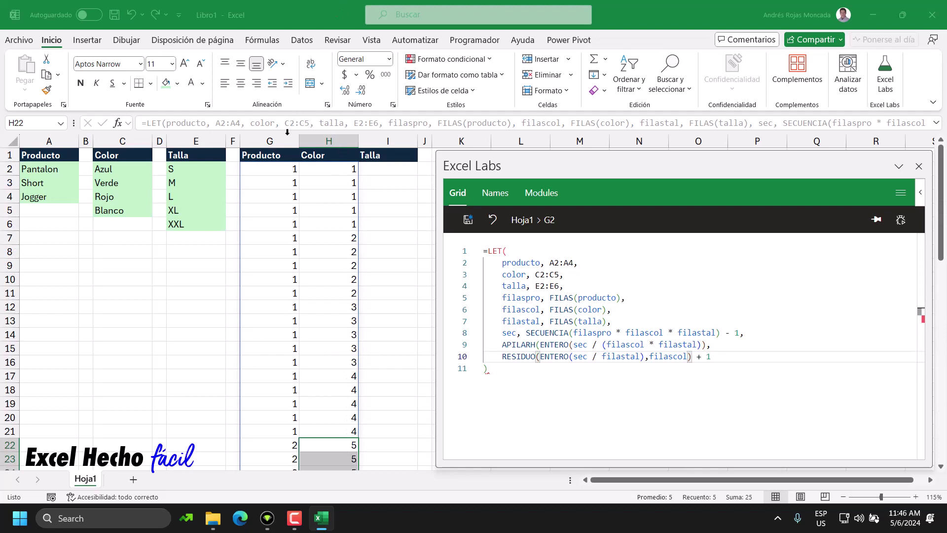
click(278, 168)
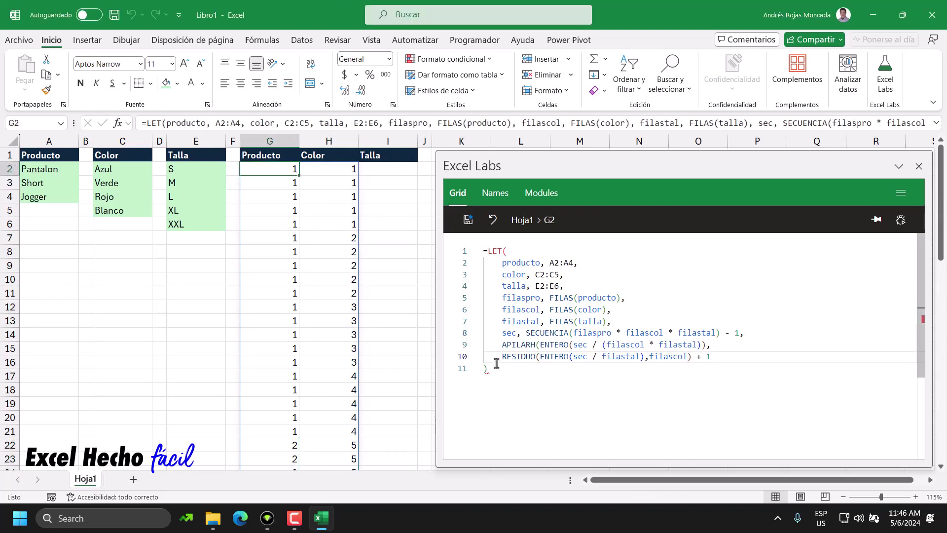
click(692, 356)
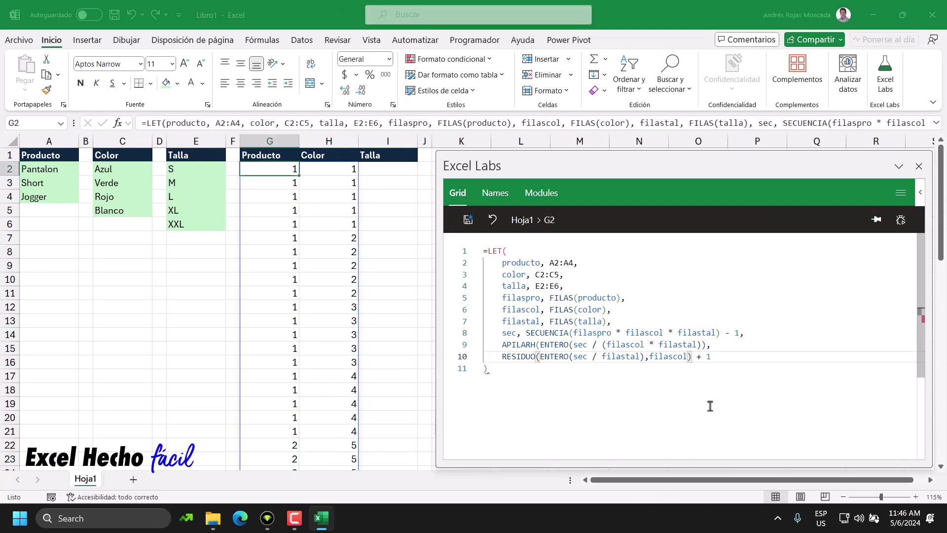
text())
drag(502, 356, 690, 361)
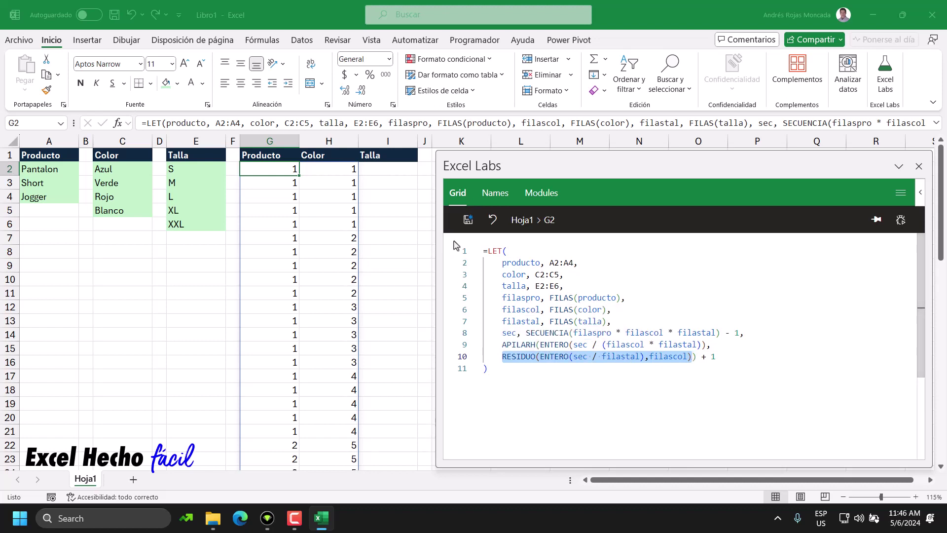
Apply the edited formula and check the first five-row block of colour numbers in column H.
click(511, 370)
click(467, 219)
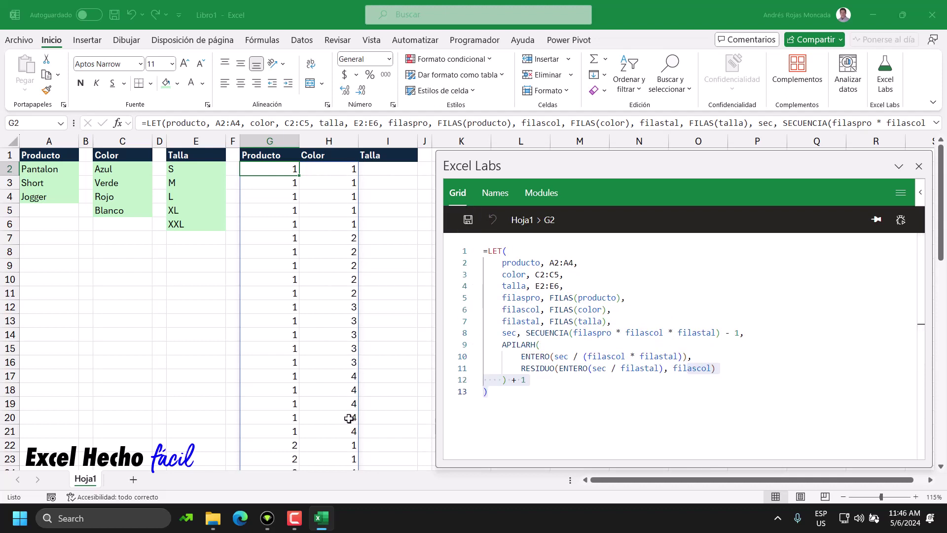
scroll(348, 418, down, 2)
drag(345, 361, 344, 421)
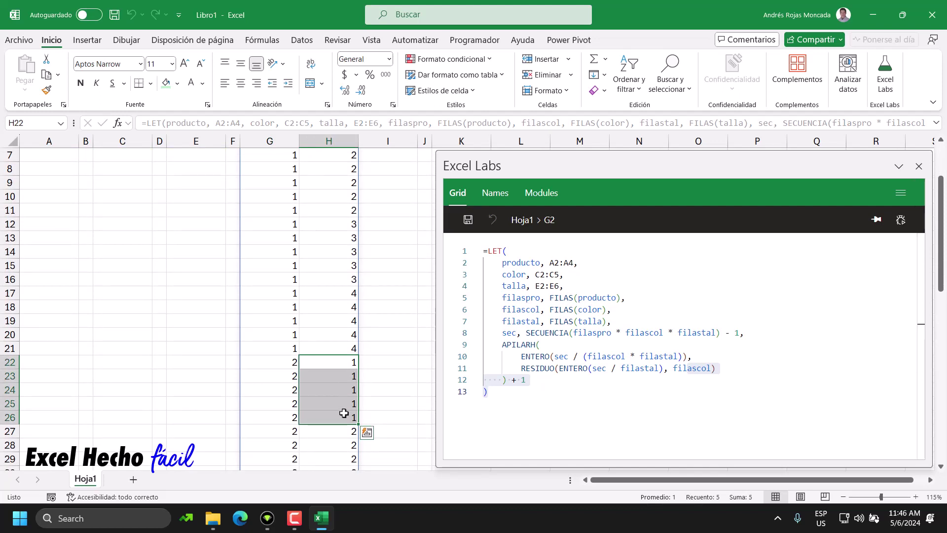
Check the following five-row colour blocks in column H, including where product 3 restarts at 1.
scroll(358, 399, down, 3)
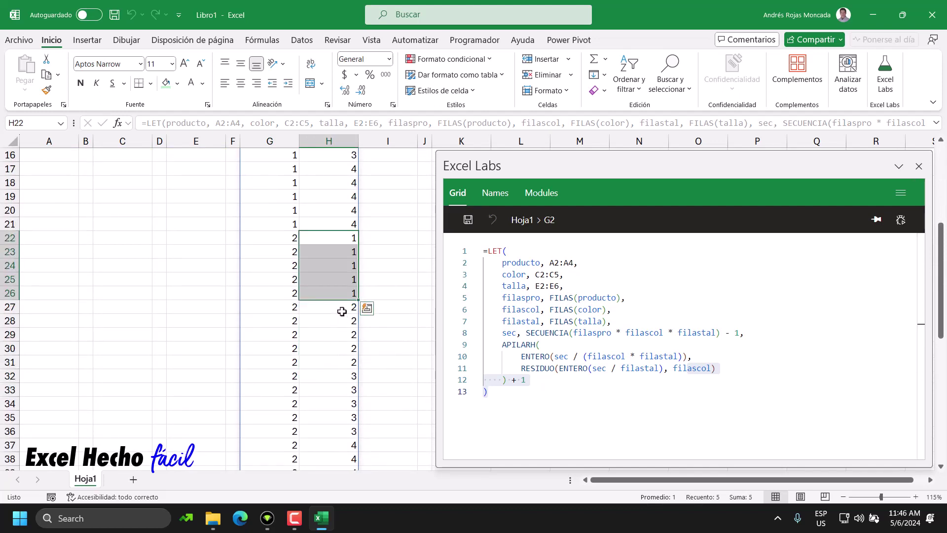
drag(341, 311, 343, 367)
scroll(343, 367, down, 2)
drag(344, 296, 345, 348)
scroll(345, 310, down, 2)
drag(344, 279, 352, 337)
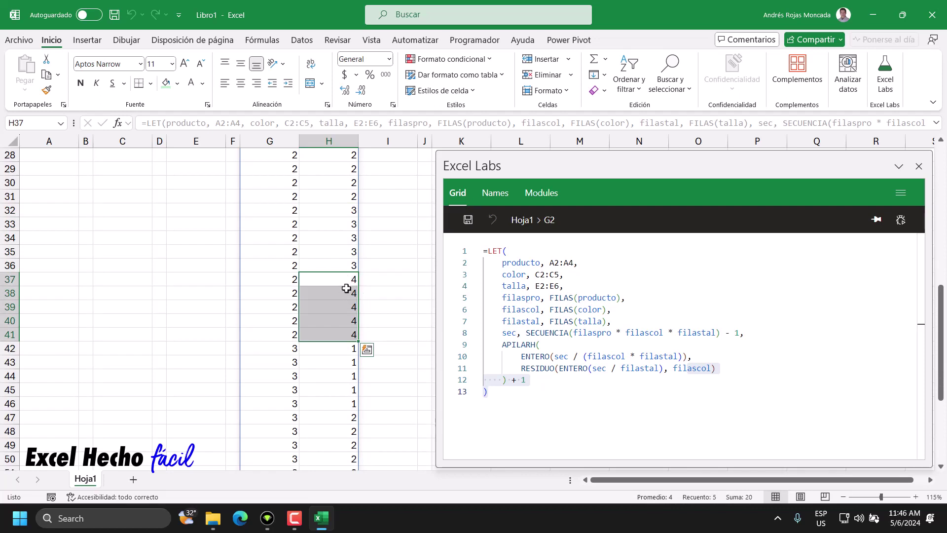
scroll(347, 288, up, 3)
scroll(346, 289, up, 1)
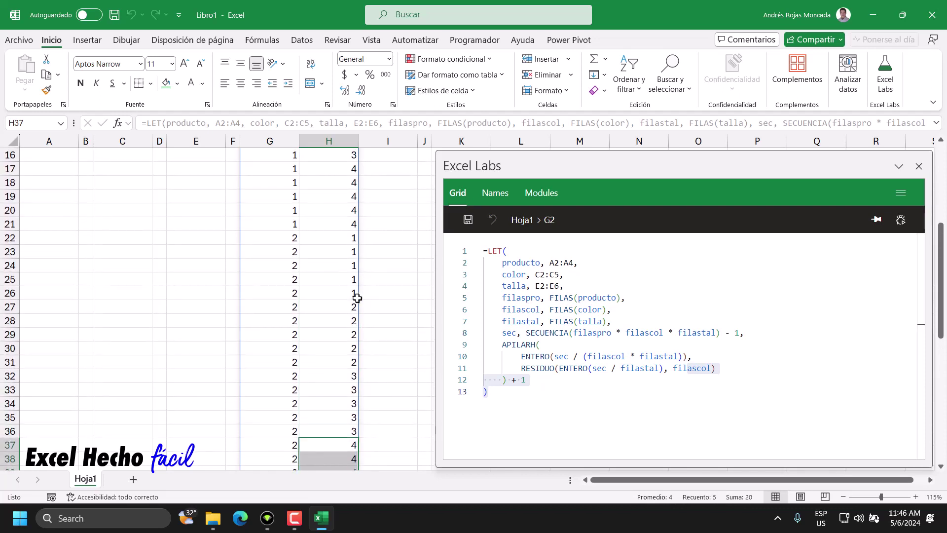
scroll(349, 377, down, 3)
scroll(348, 356, down, 2)
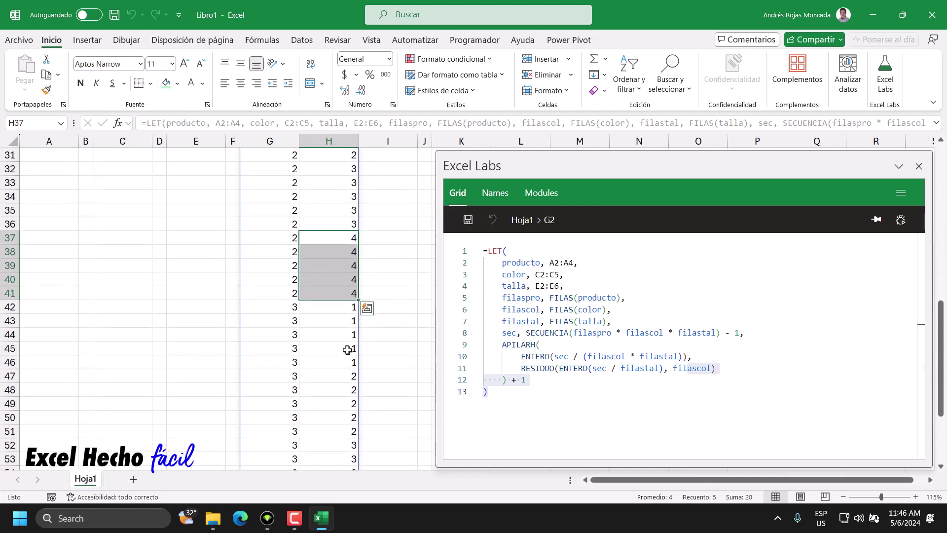
drag(349, 307, 348, 361)
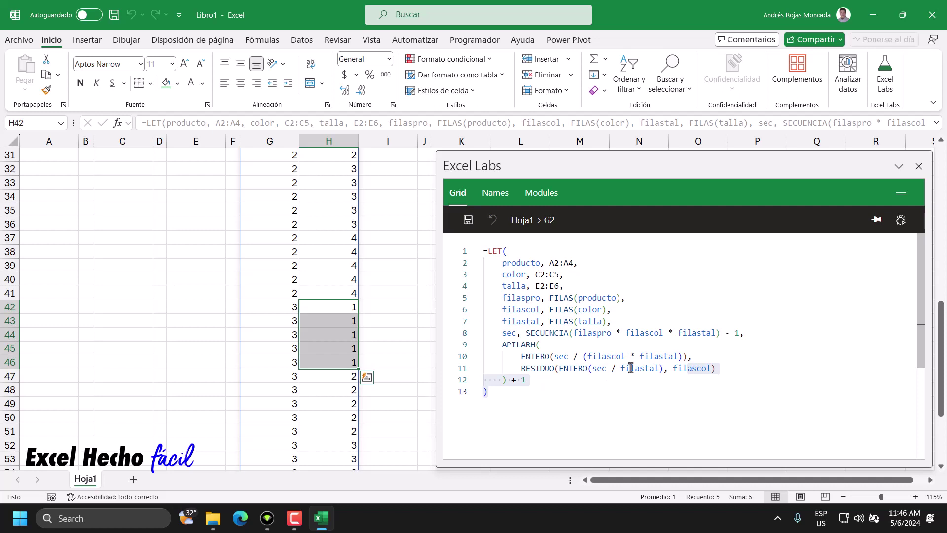
mouse_move(535, 356)
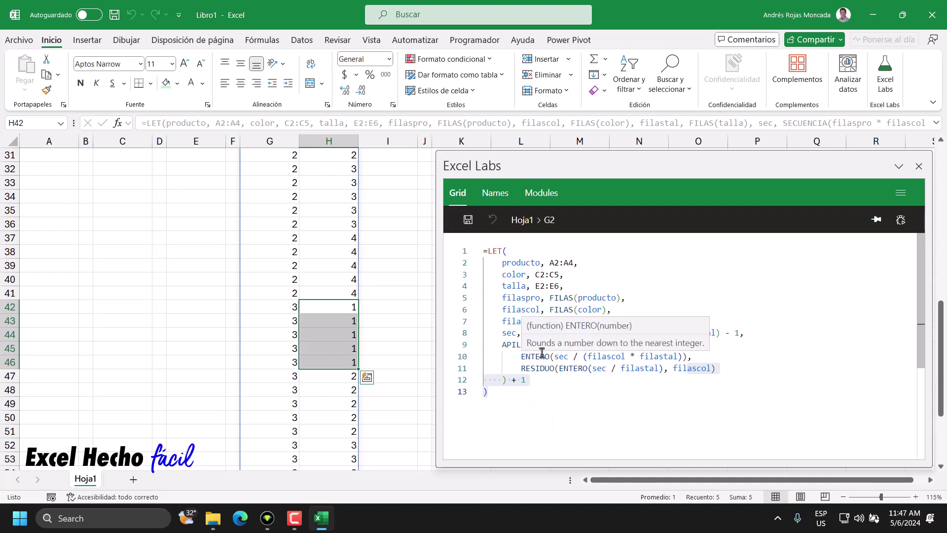
scroll(402, 354, up, 4)
scroll(402, 354, up, 6)
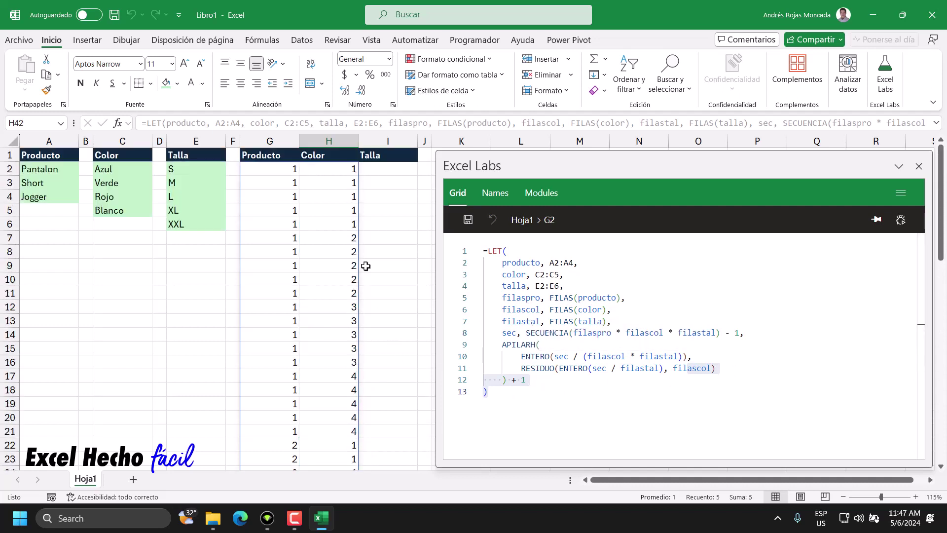
click(377, 170)
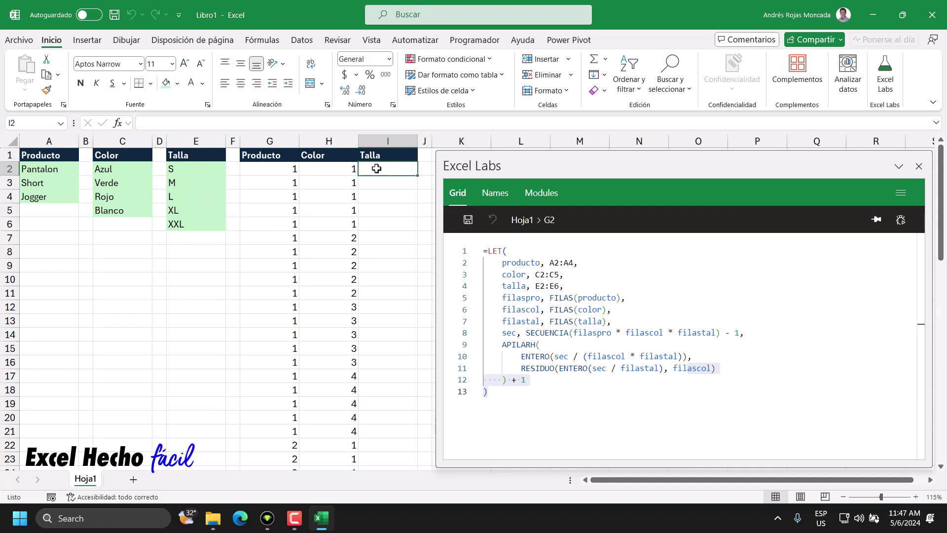
drag(376, 168, 377, 224)
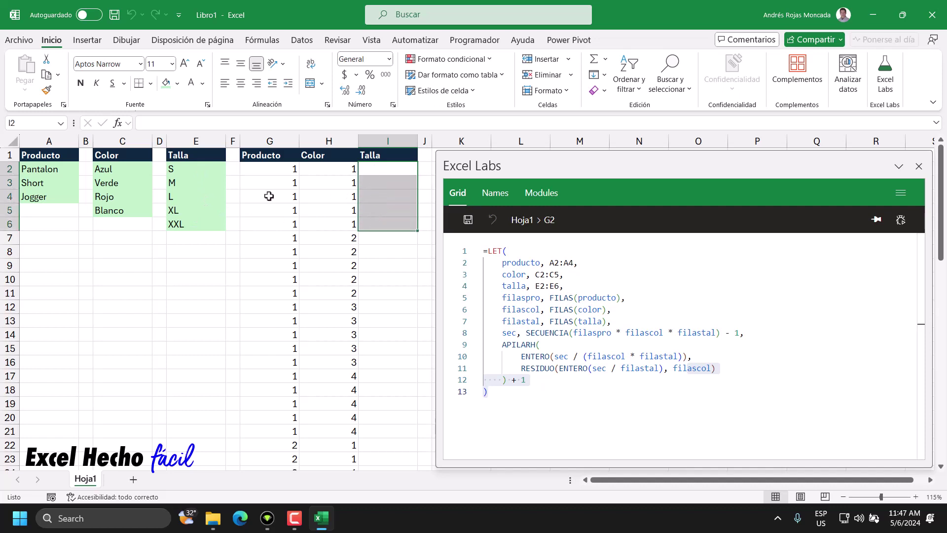
click(191, 169)
click(192, 182)
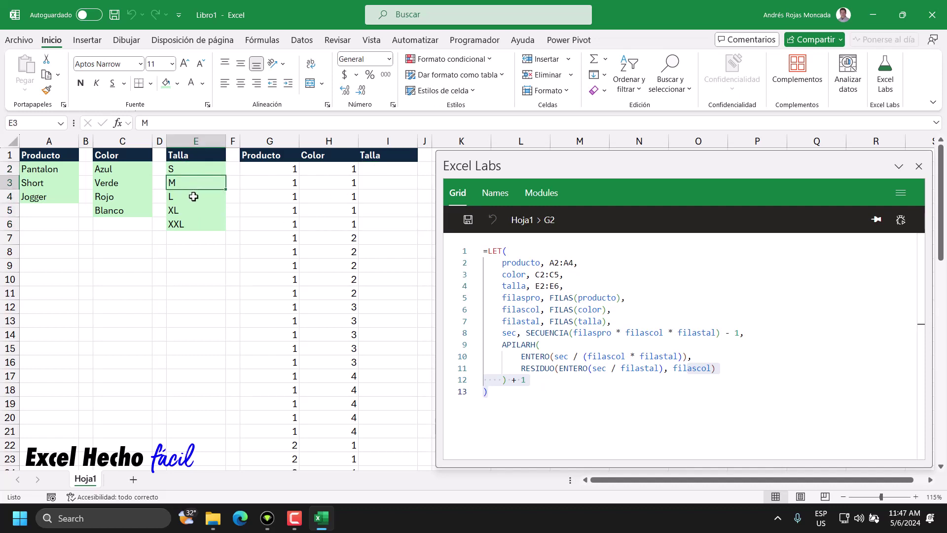
click(193, 197)
click(194, 210)
click(196, 224)
drag(385, 170, 384, 224)
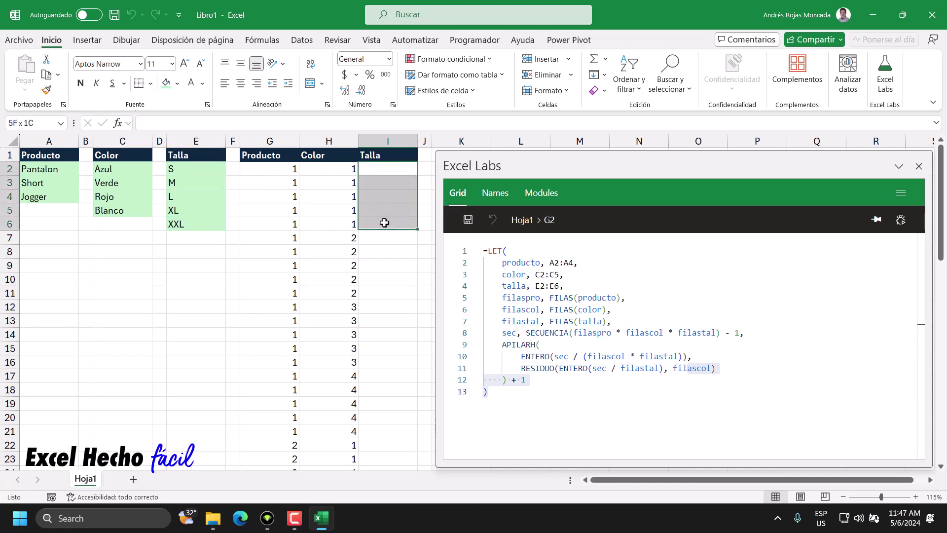
click(107, 170)
click(47, 170)
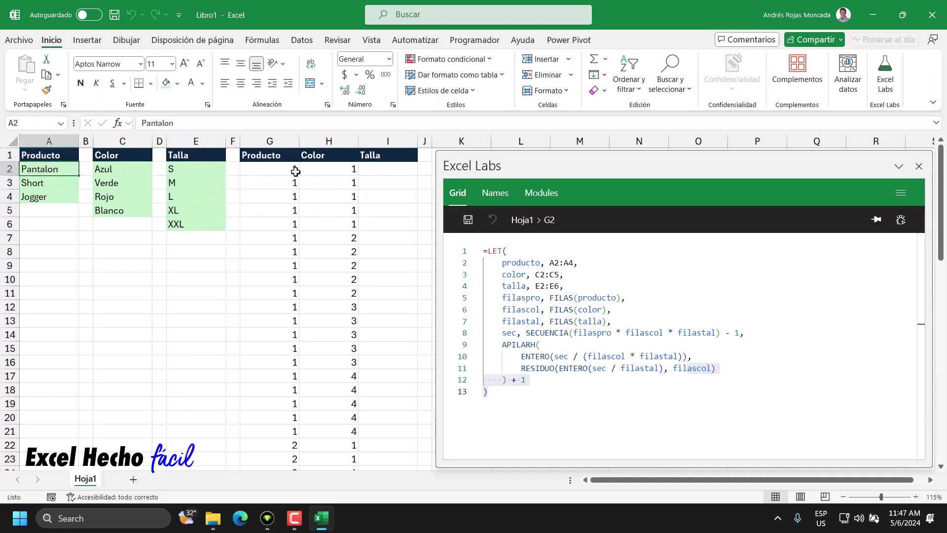
drag(291, 168, 284, 229)
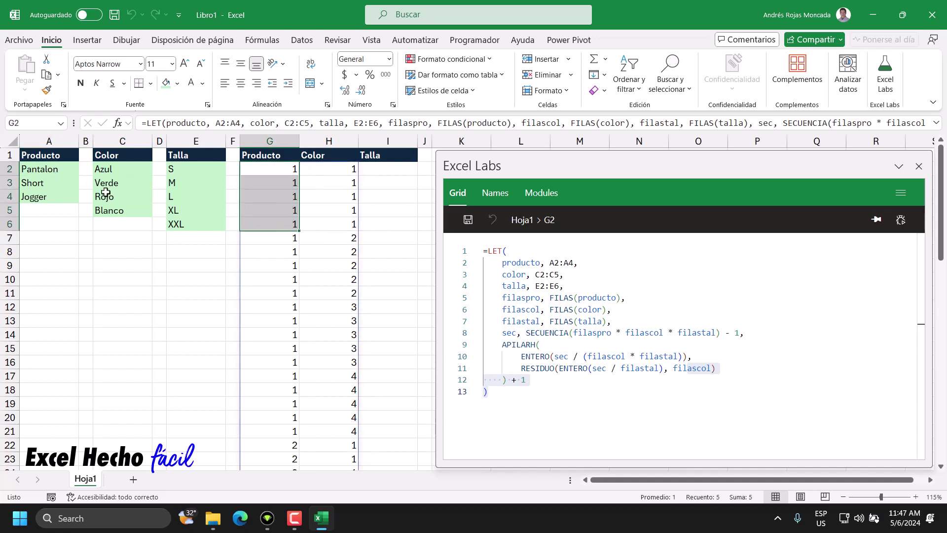
drag(346, 169, 345, 222)
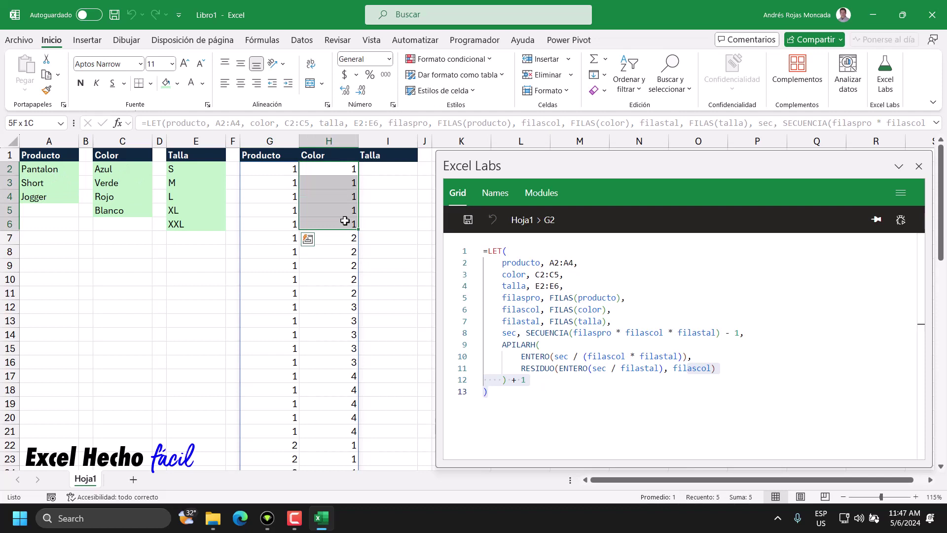
click(127, 168)
drag(383, 169, 382, 223)
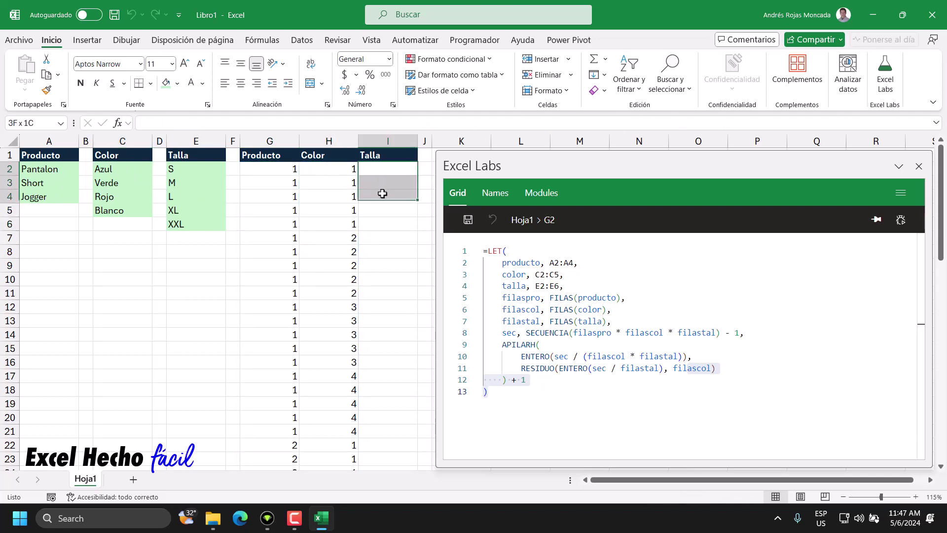
click(175, 169)
drag(185, 183, 190, 217)
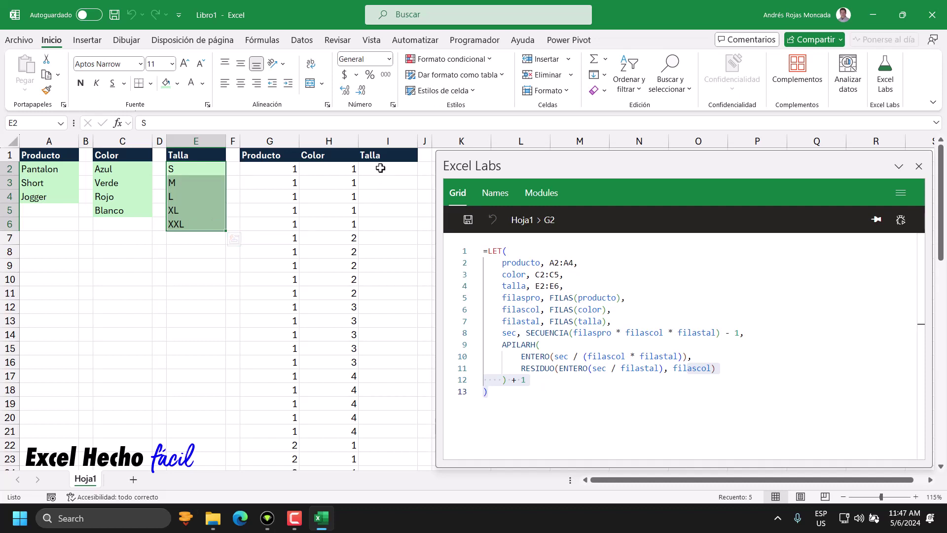
click(380, 168)
drag(380, 169, 381, 221)
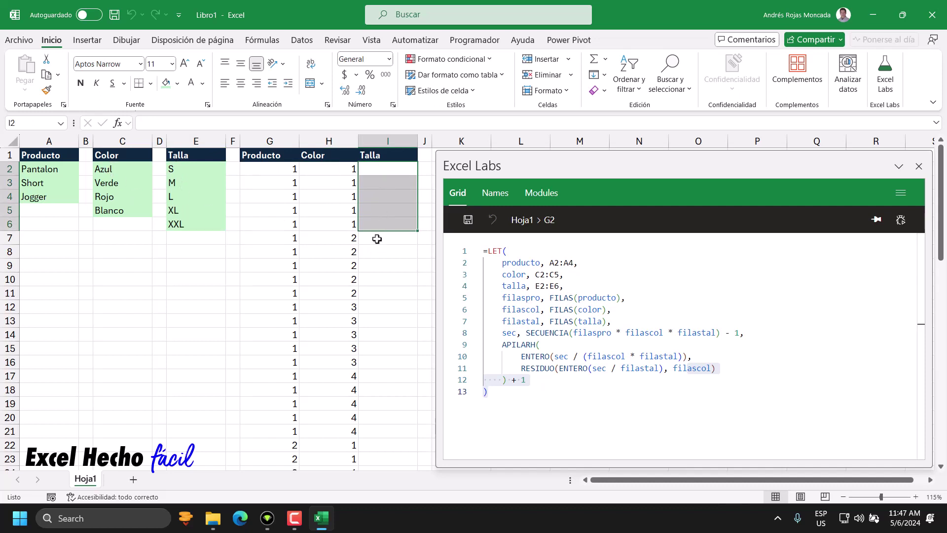
drag(378, 239, 375, 431)
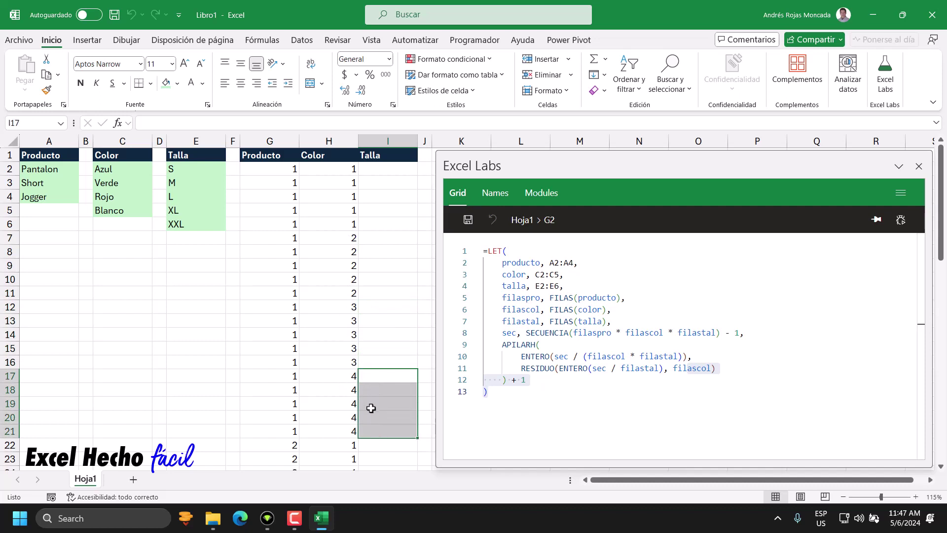
click(57, 183)
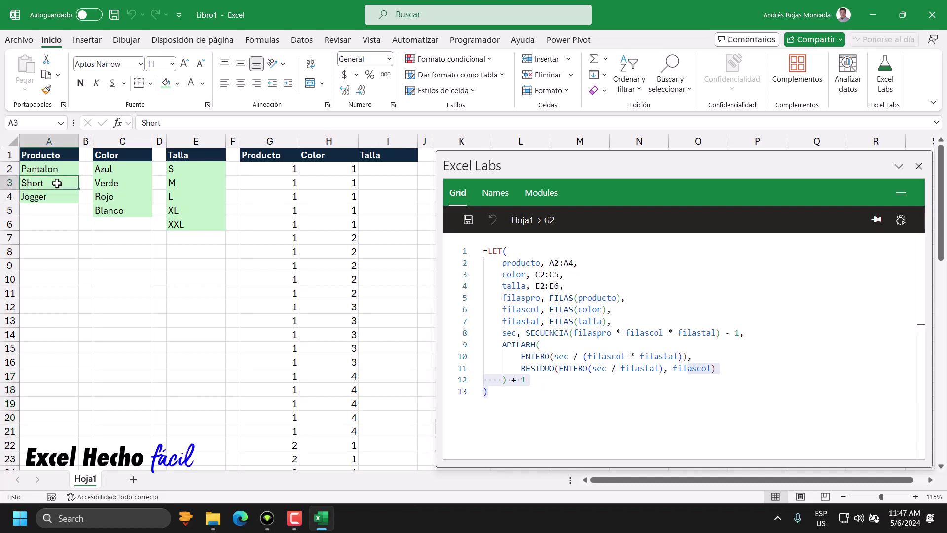
scroll(370, 377, down, 2)
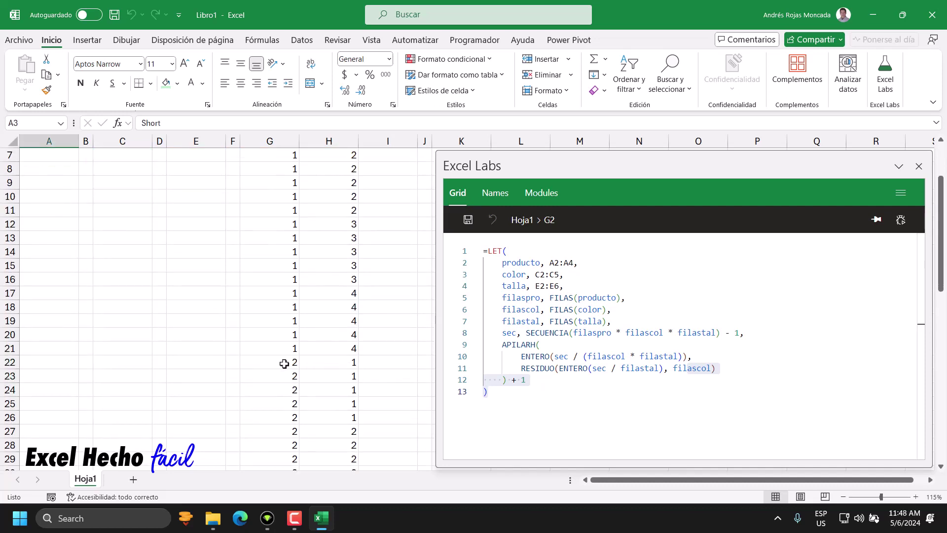
drag(284, 364, 291, 417)
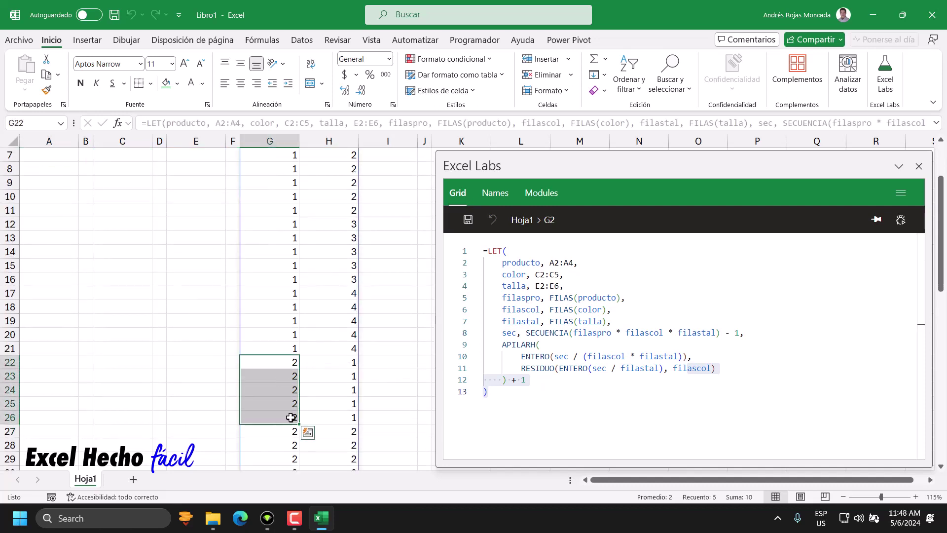
scroll(345, 363, up, 2)
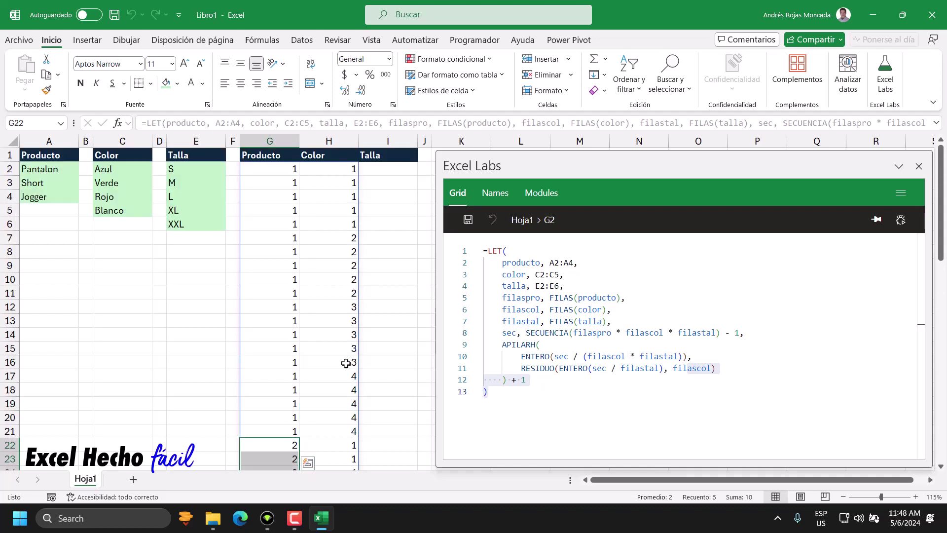
scroll(345, 363, down, 2)
scroll(345, 339, down, 1)
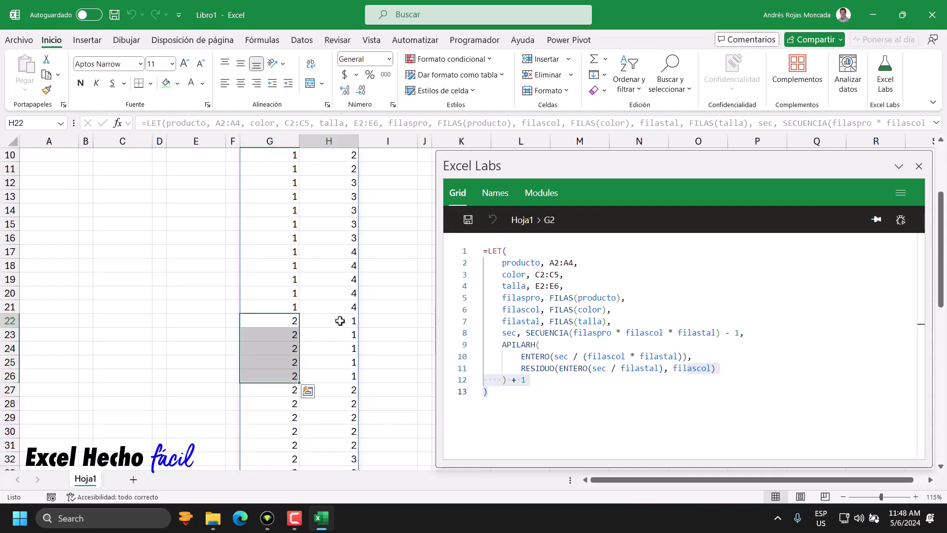
drag(339, 321, 339, 373)
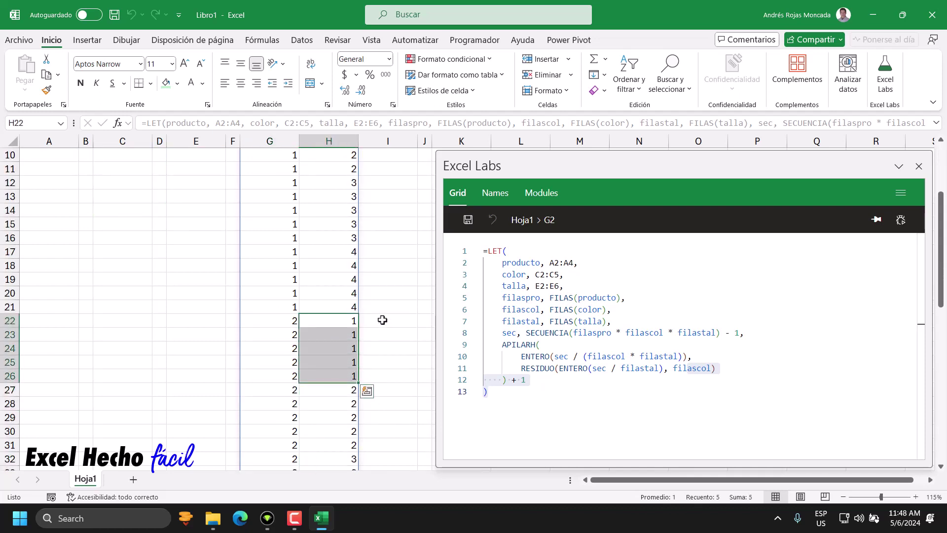
drag(382, 320, 382, 374)
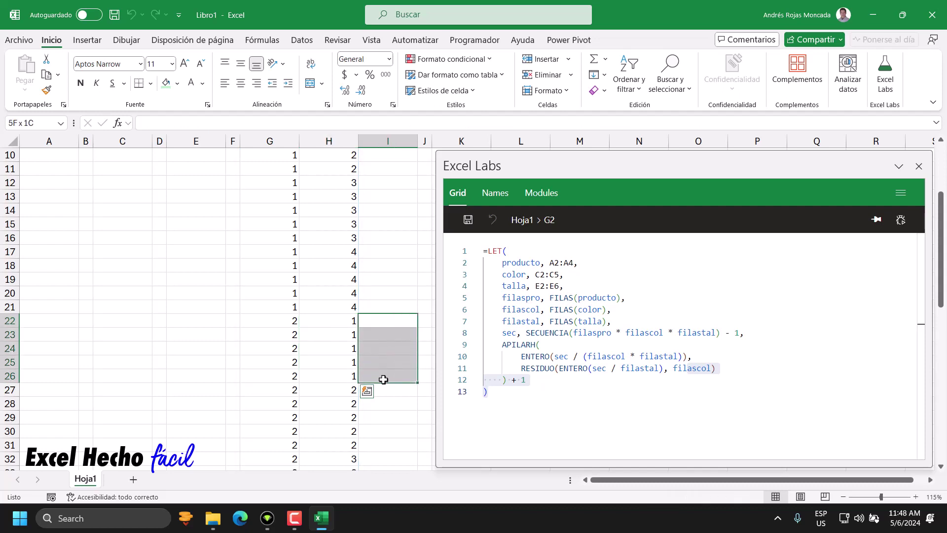
scroll(382, 373, up, 2)
scroll(382, 374, up, 1)
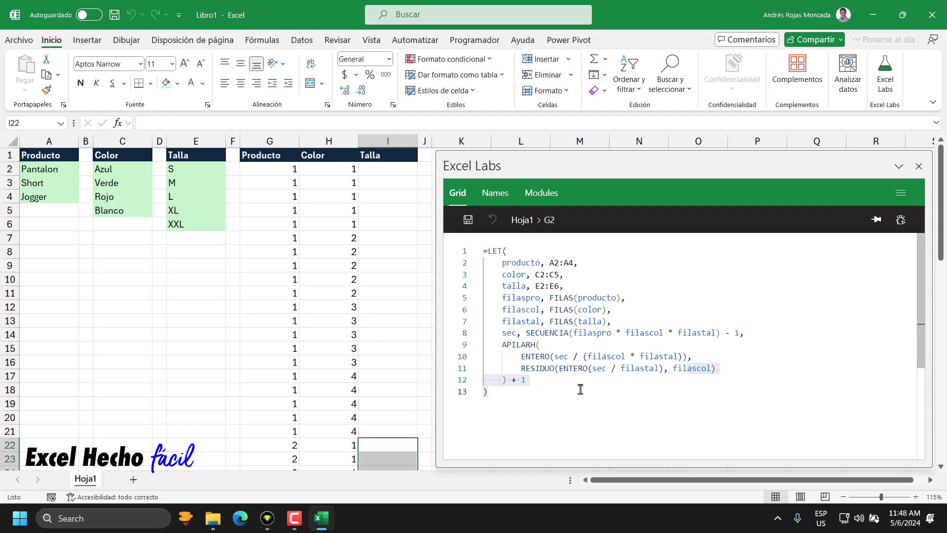
Add a comma and a new line with an empty RESIDUO() call as APILARH's third argument.
click(716, 368)
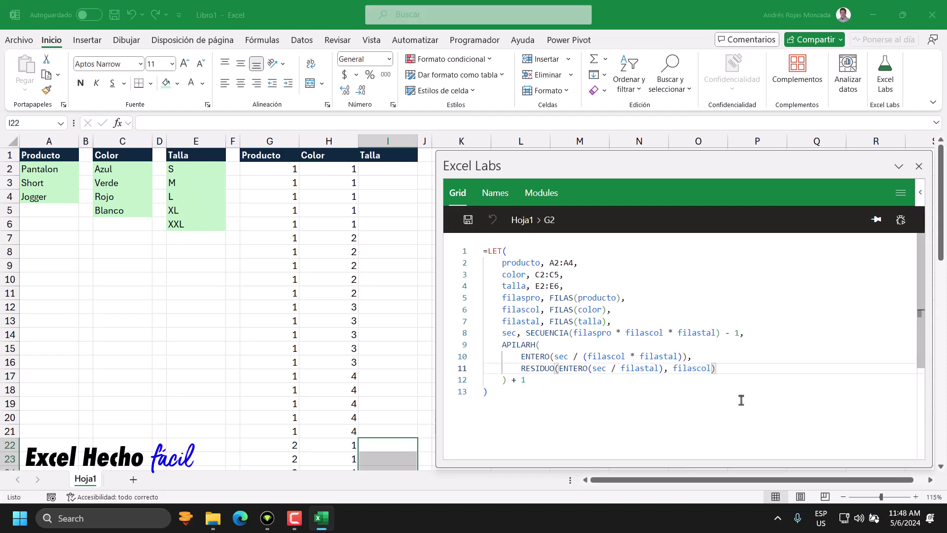
text(,)
key(Return)
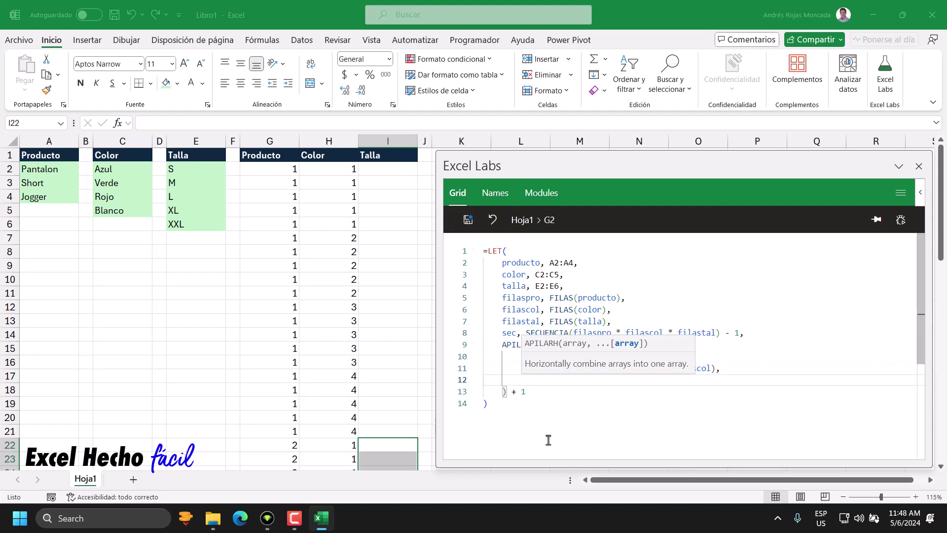
key(Delete)
click(487, 391)
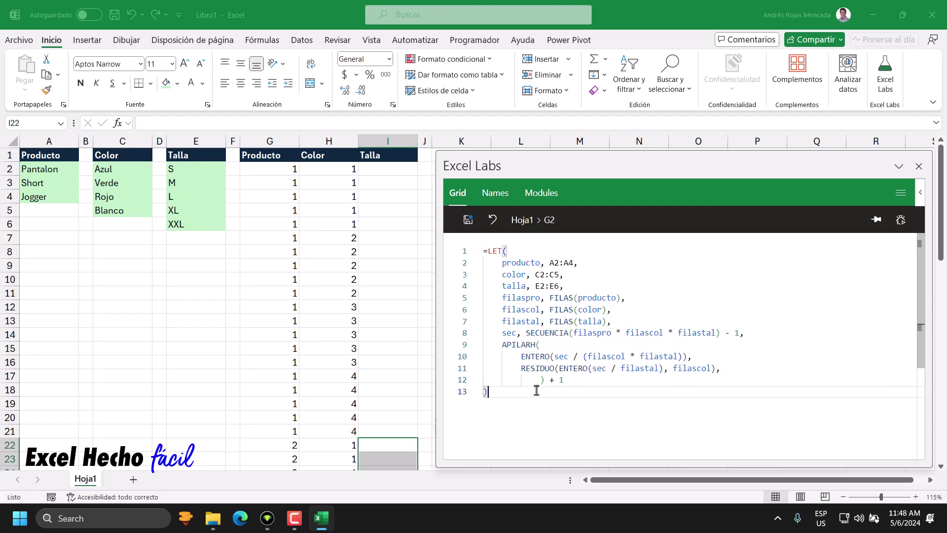
click(526, 380)
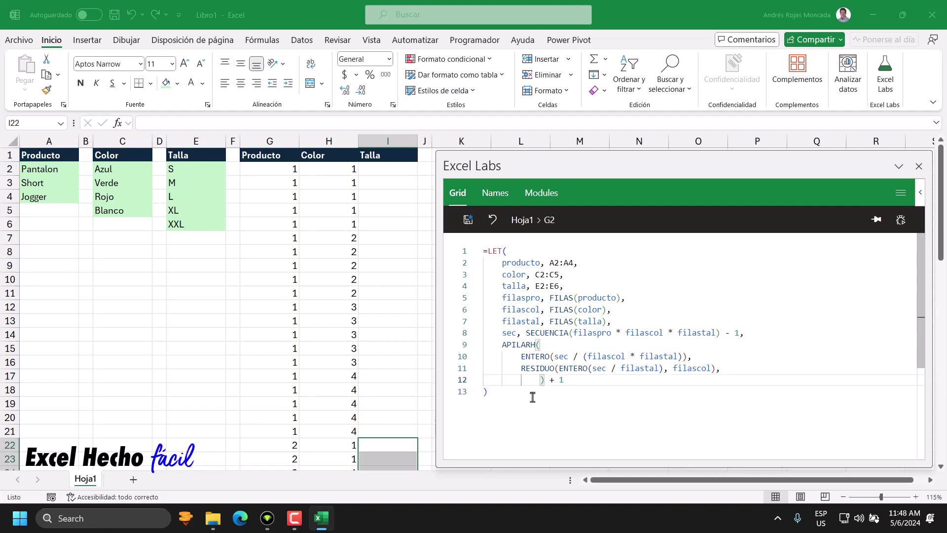
text(resi)
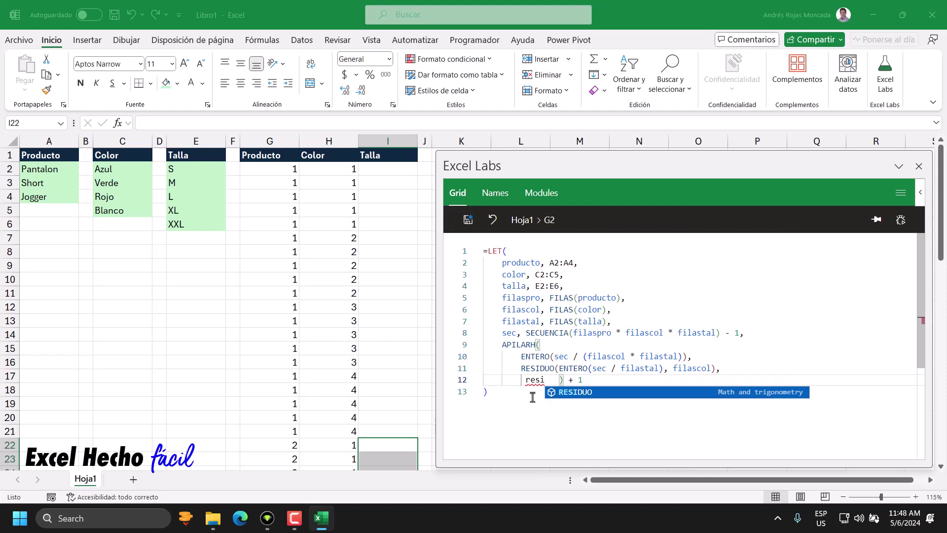
key(Tab)
text())
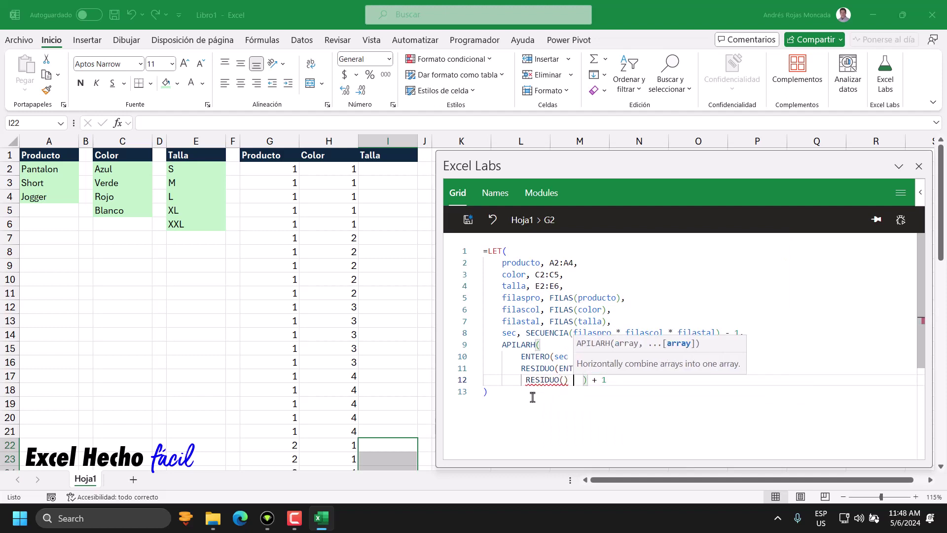
key(Right)
key(Right)
key(BackSpace)
key(BackSpace)
key(BackSpace)
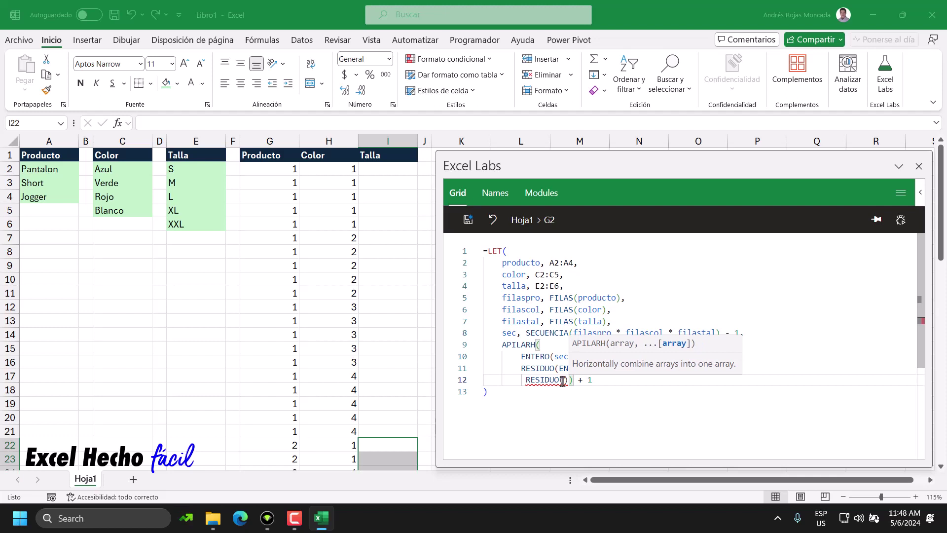
click(563, 381)
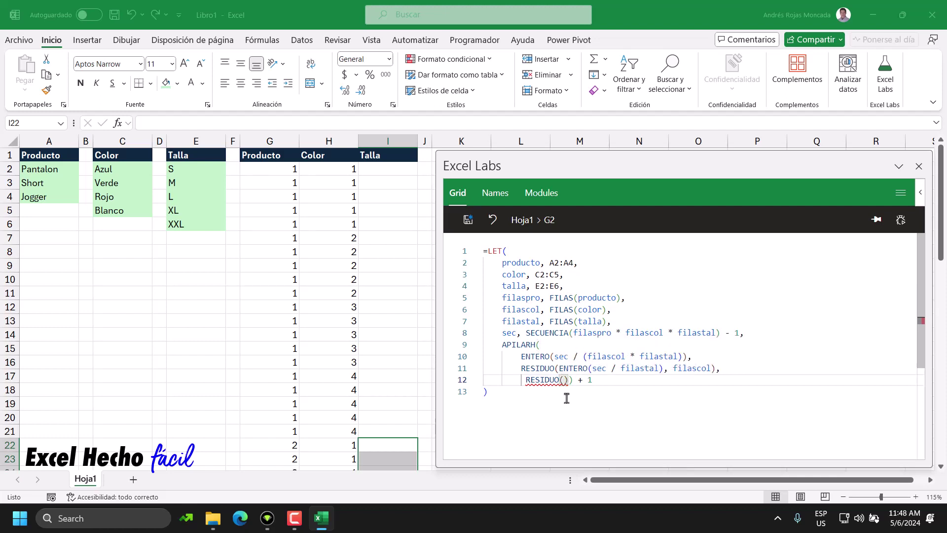
mouse_move(543, 380)
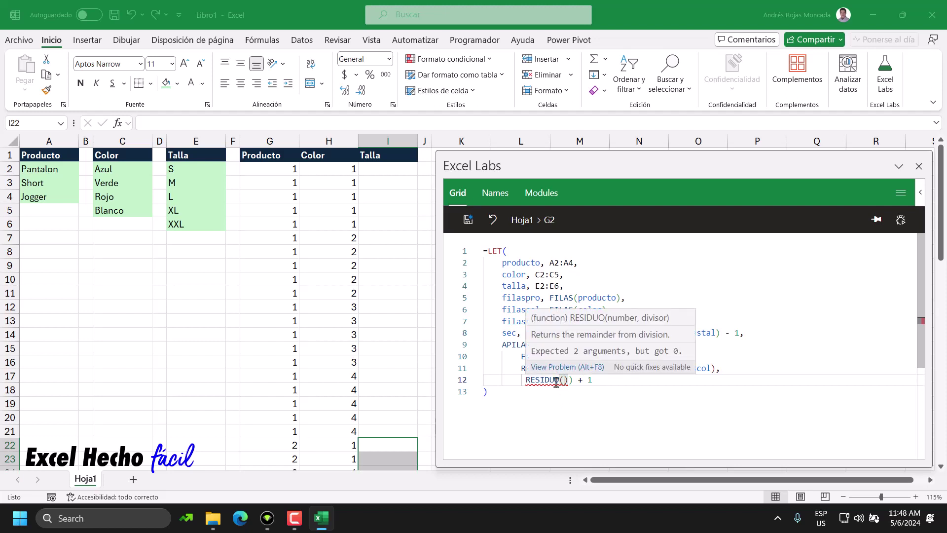
Fill RESIDUO's arguments as sec, filastal and apply the updated formula to G2.
double_click(635, 318)
drag(635, 322, 608, 321)
drag(668, 320, 641, 322)
text(s)
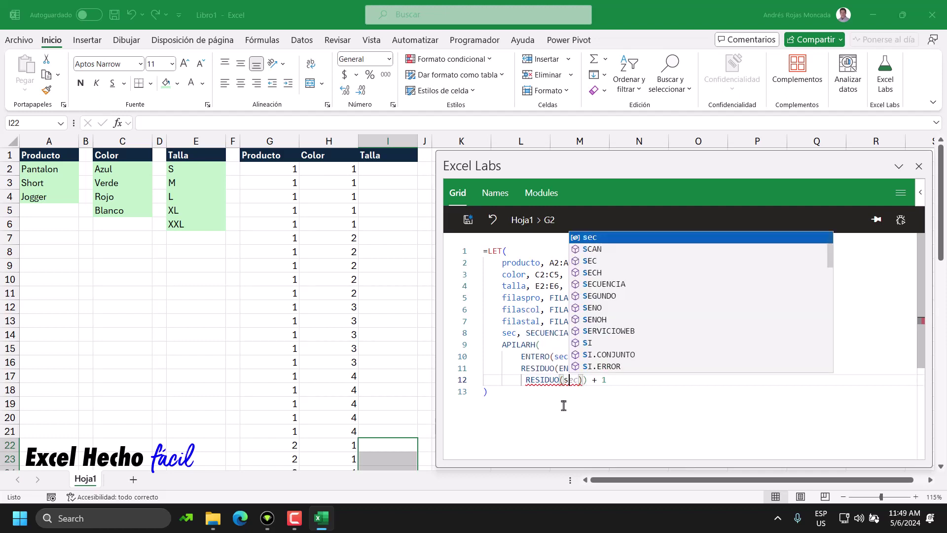
text(ec,)
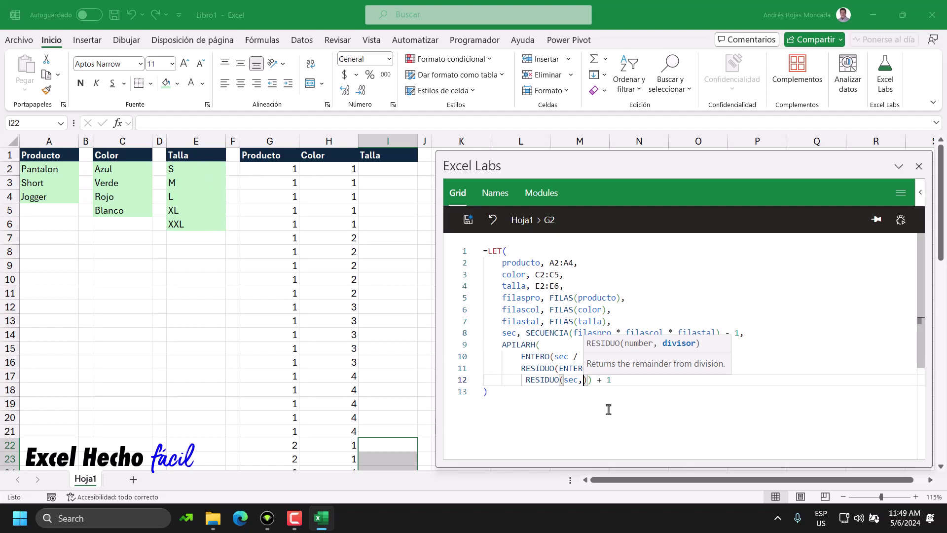
text(fil)
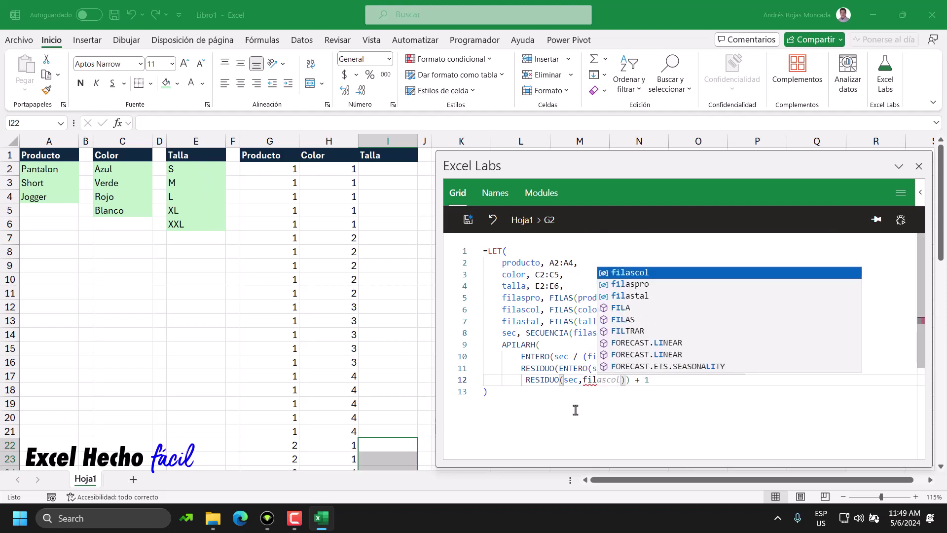
key(Down)
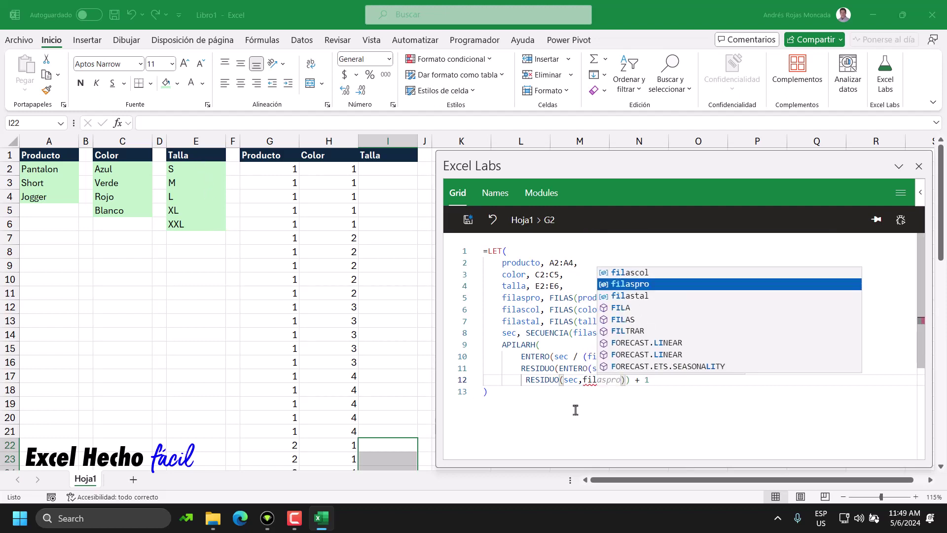
key(Down)
key(Tab)
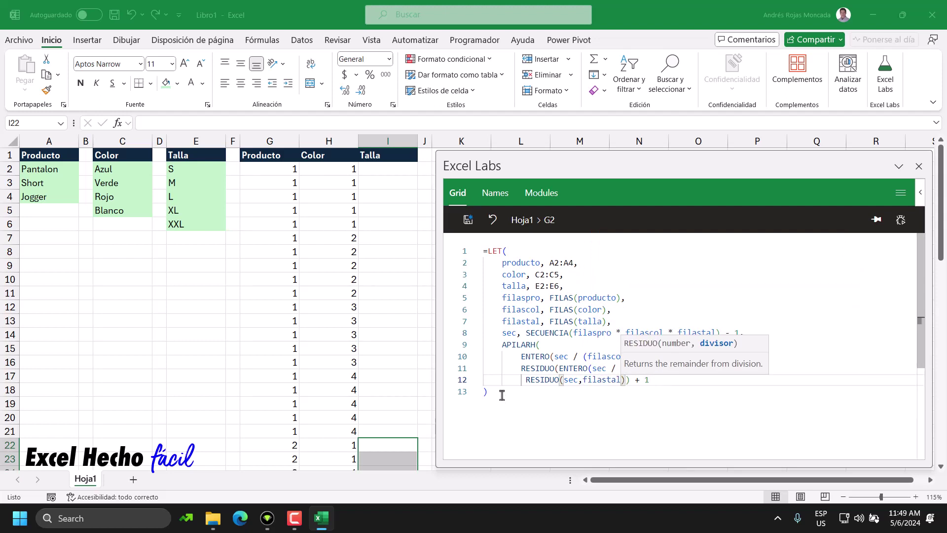
click(501, 395)
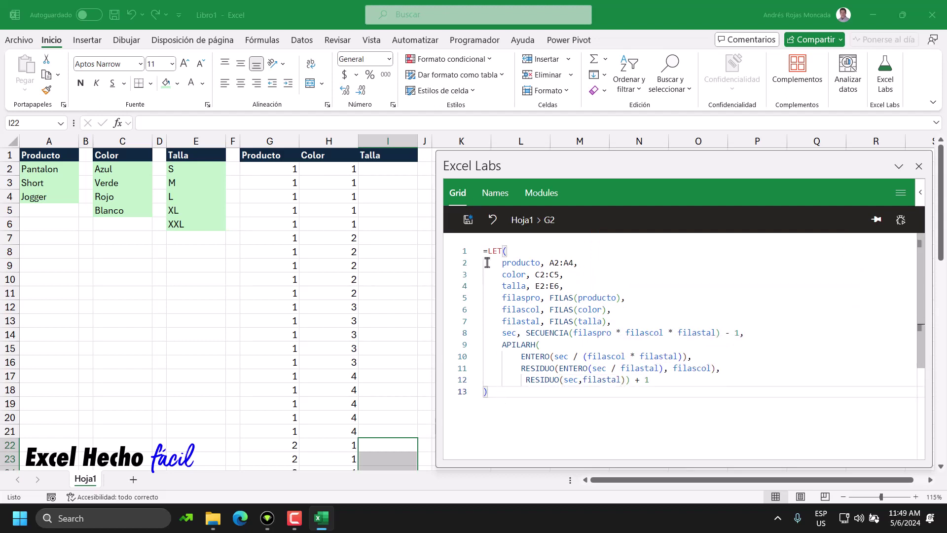
click(471, 220)
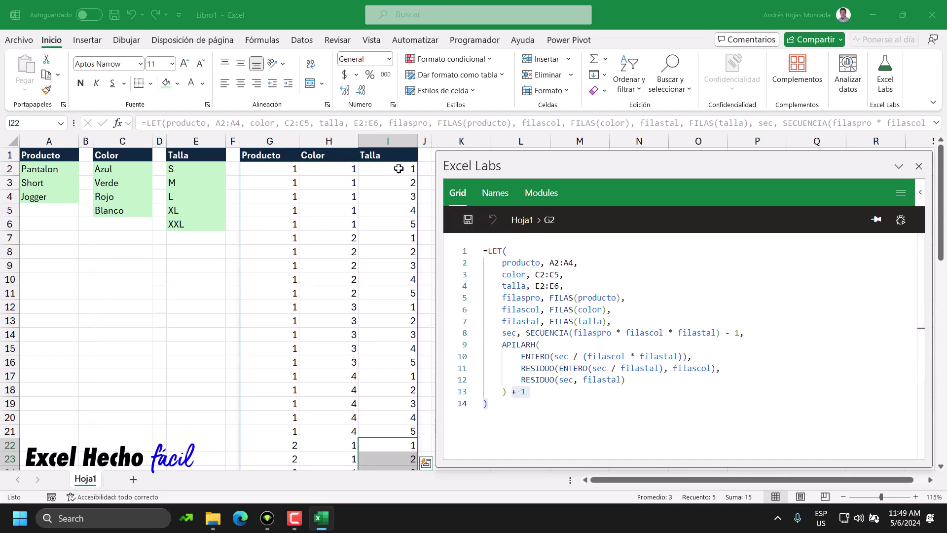
drag(399, 169, 399, 361)
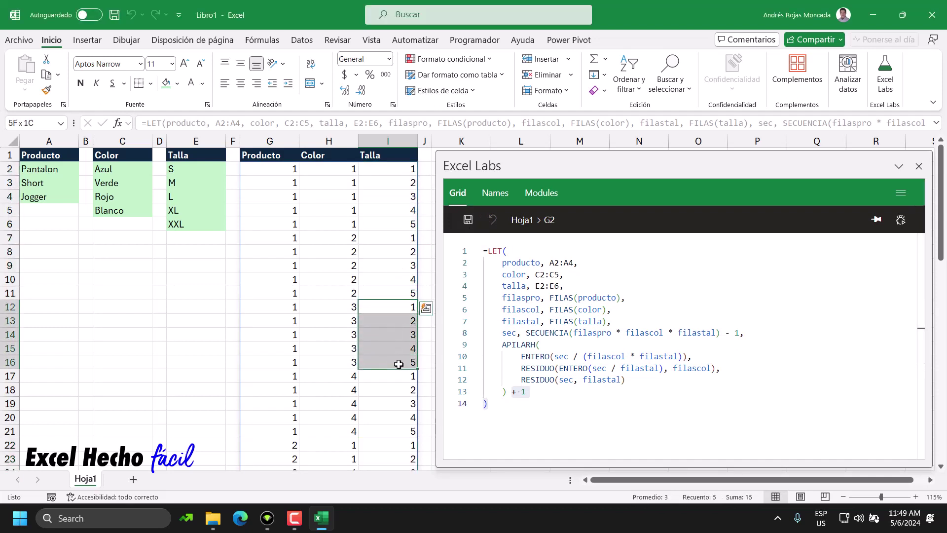
double_click(567, 380)
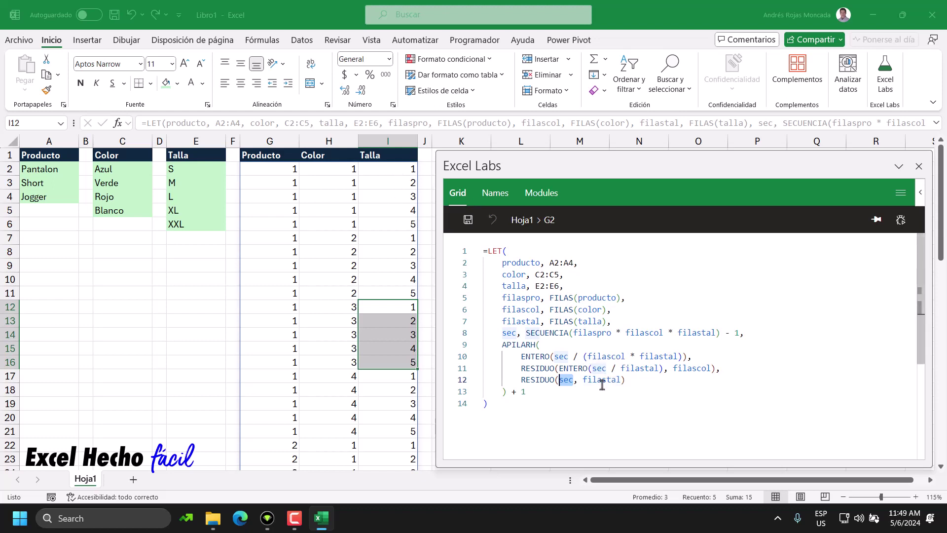
click(548, 391)
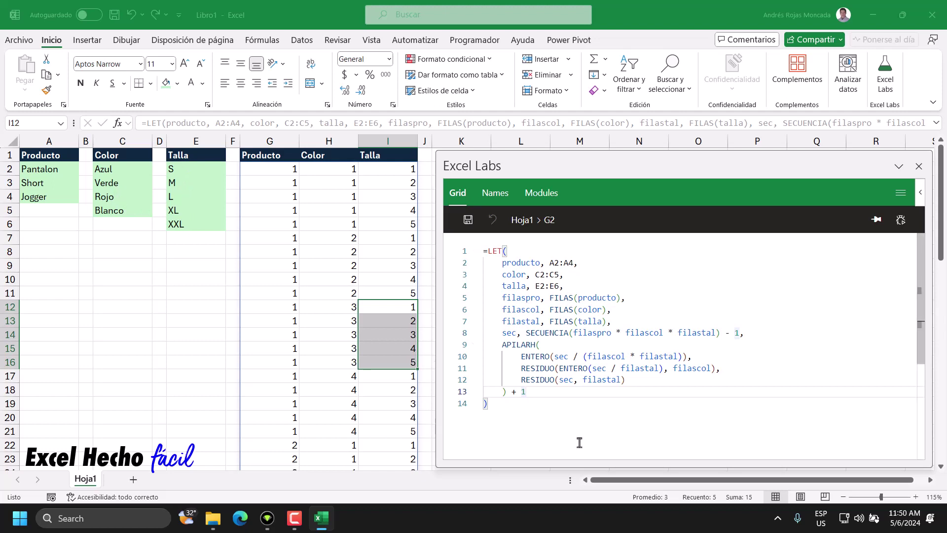
click(502, 344)
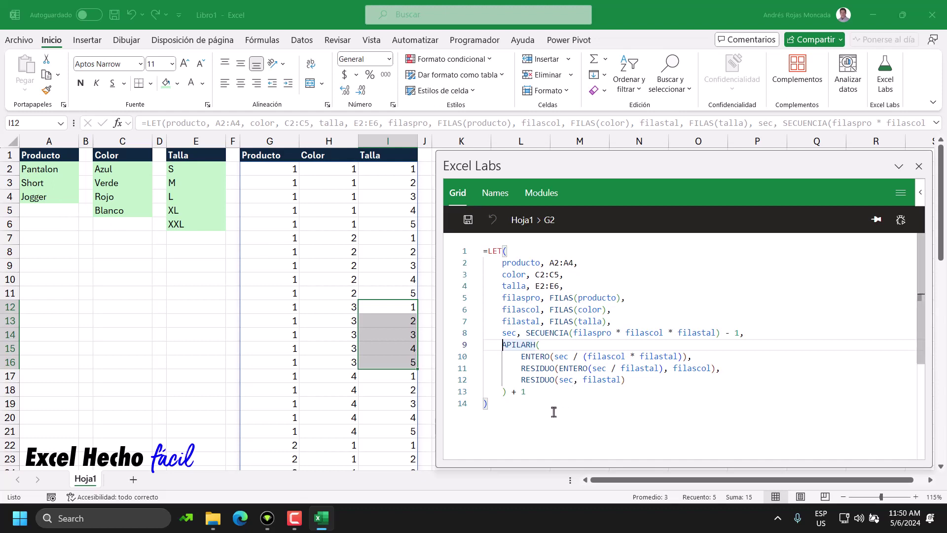
Open an INDICE( line above the APILARH block and close it with ) after the + 1.
key(Return)
text(IND)
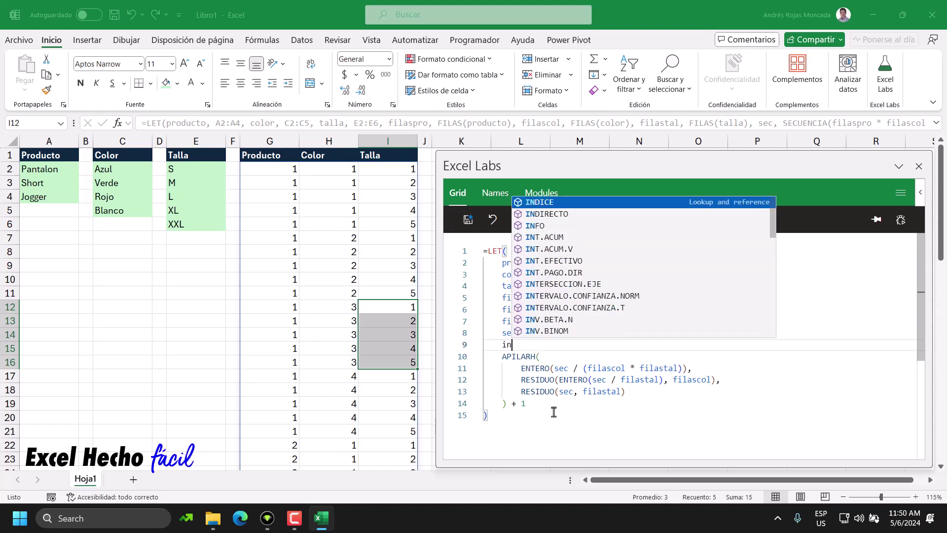
key(Tab)
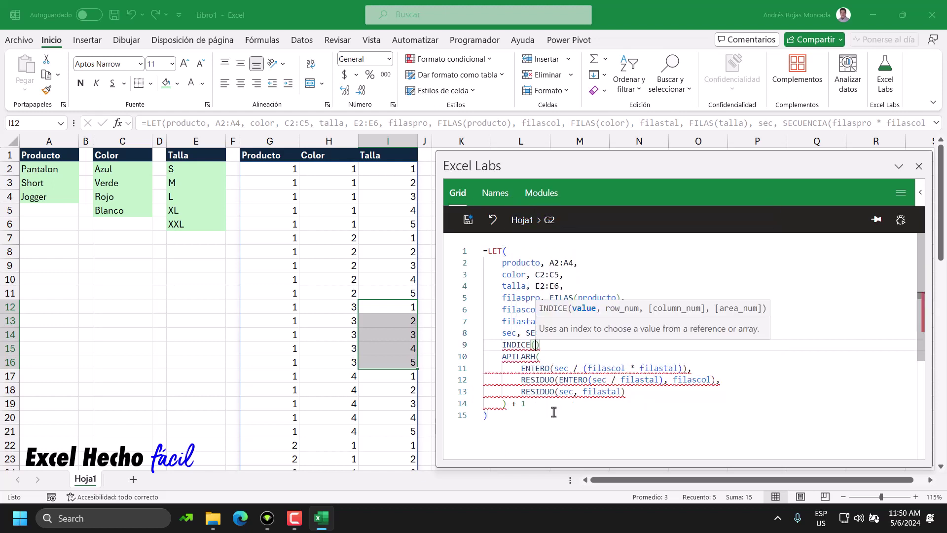
key(Delete)
key(Return)
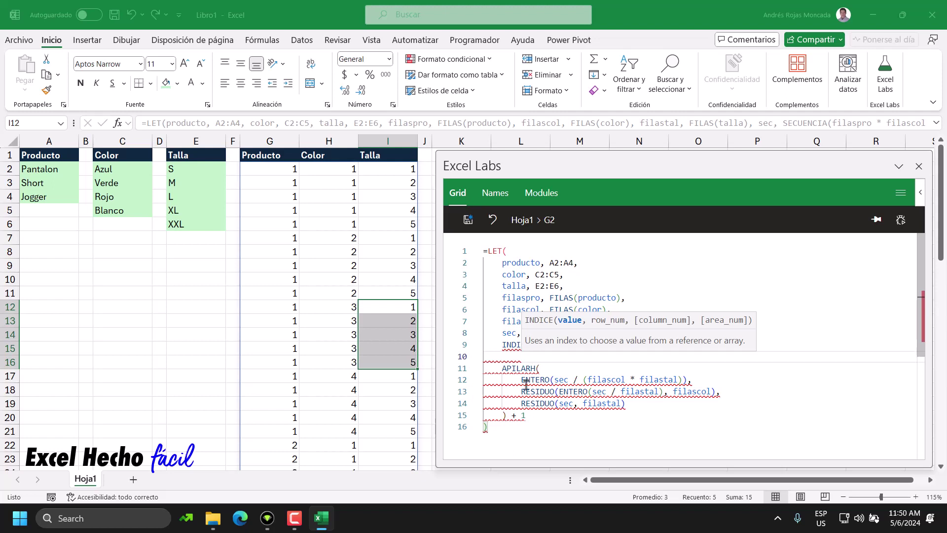
click(530, 418)
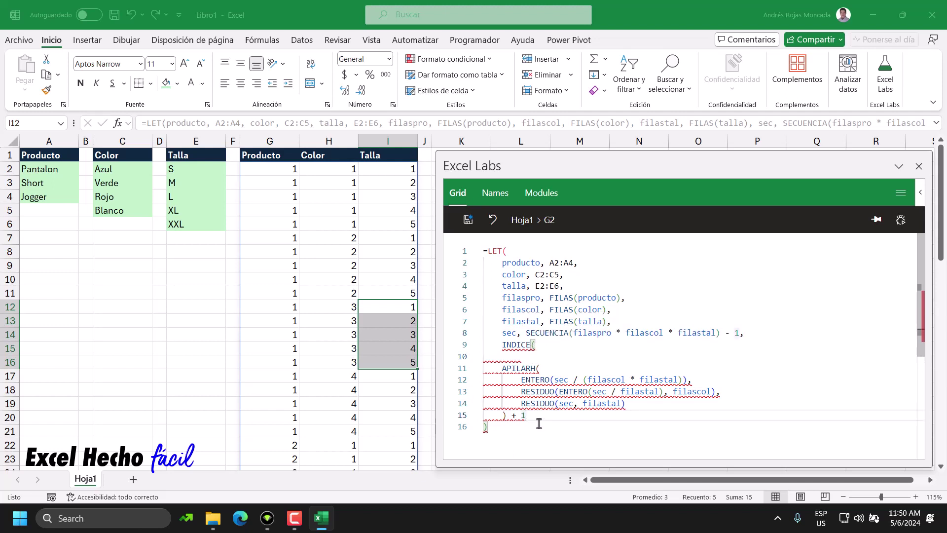
text())
Insert APILARH(producto,color,talla), as INDICE's first argument on the new line.
click(546, 345)
click(523, 356)
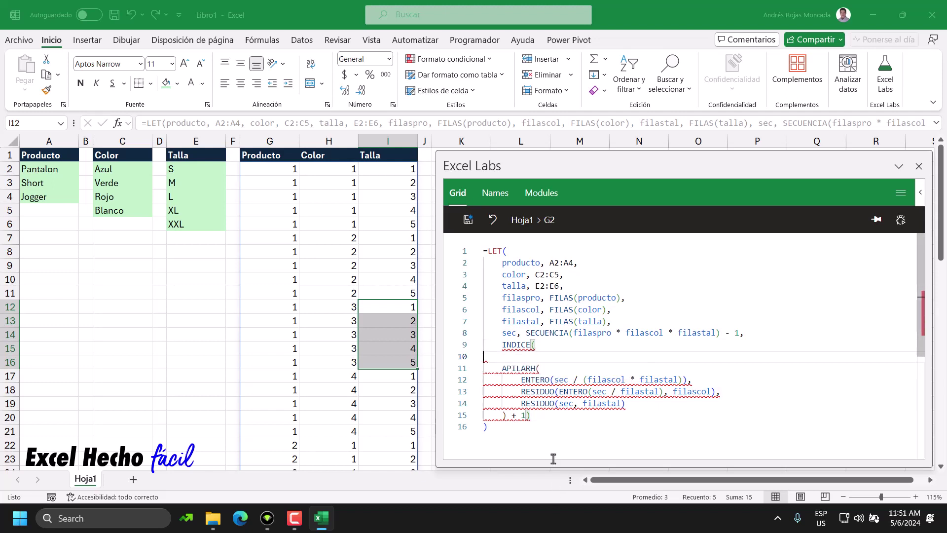
text(api)
key(Tab)
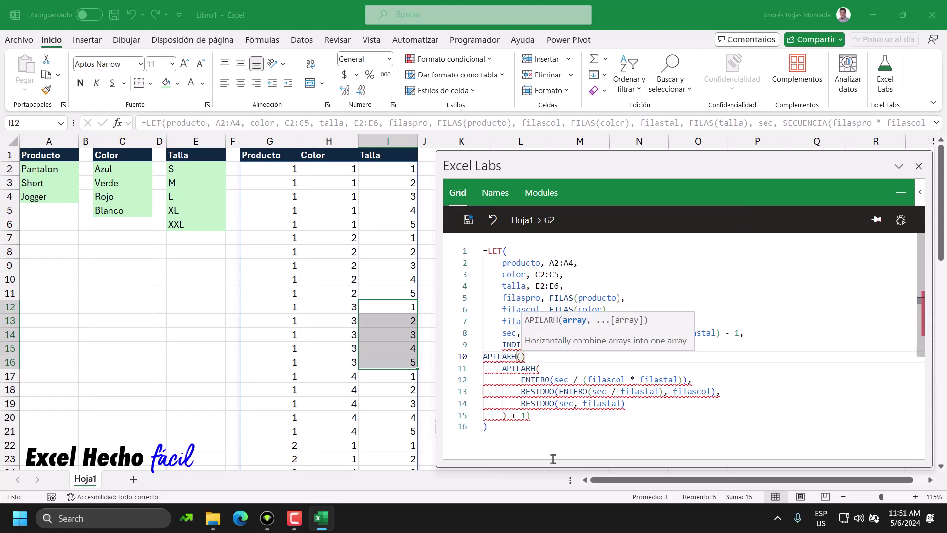
click(532, 356)
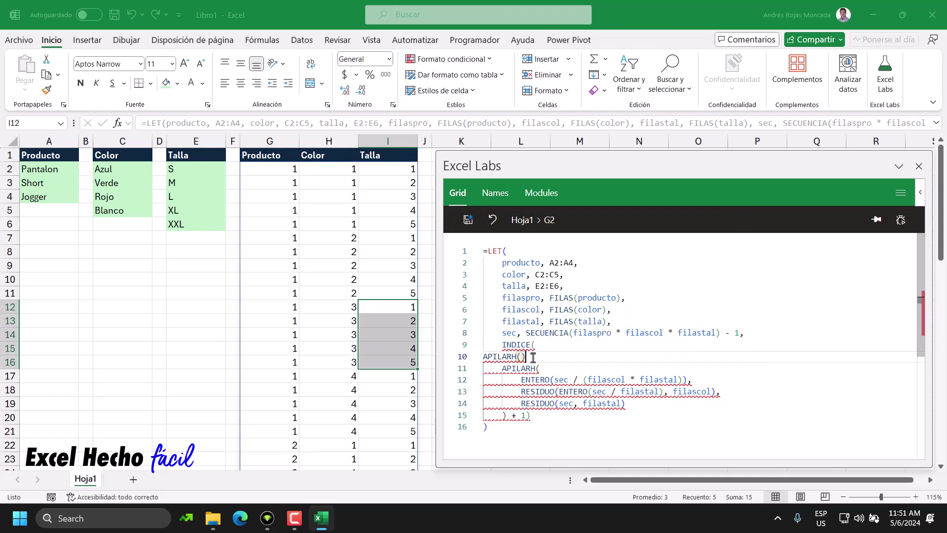
text(,)
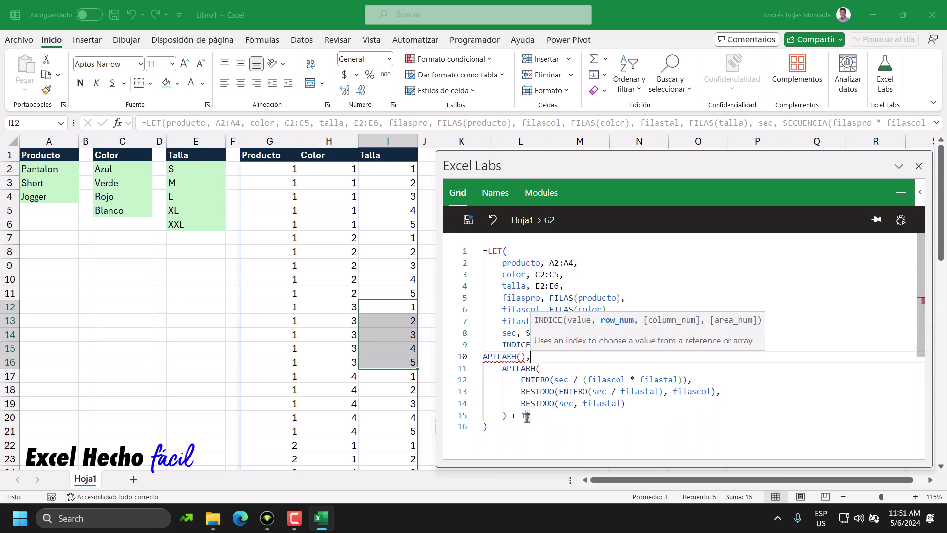
key(Left)
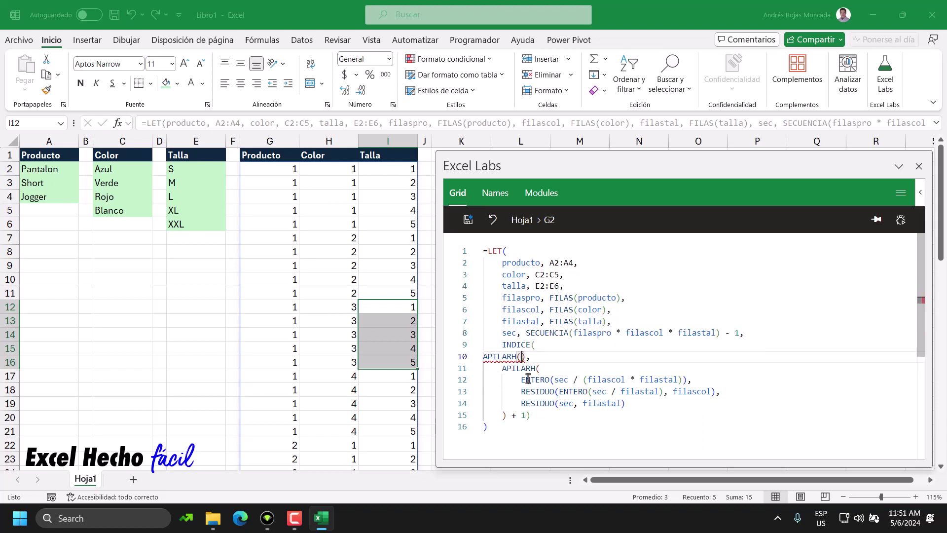
key(Left)
text(p)
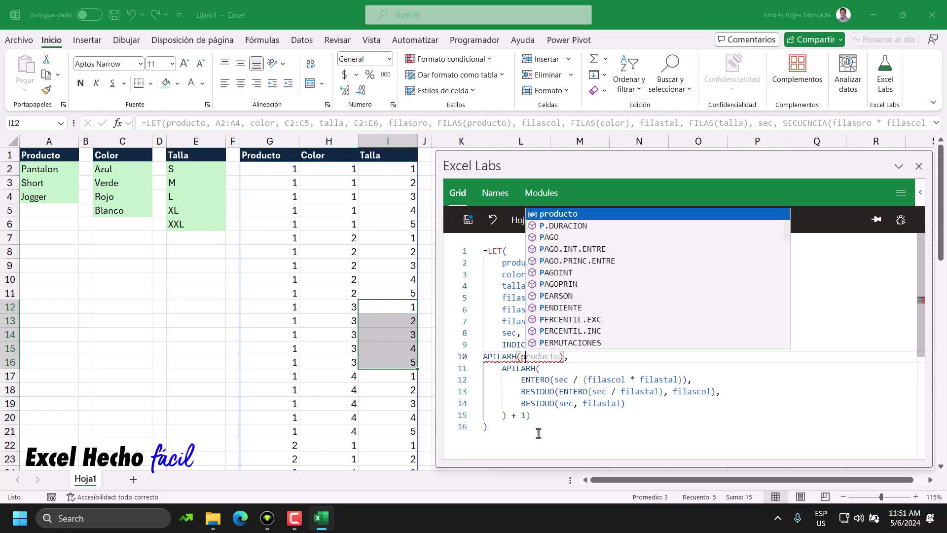
text(ro)
key(Tab)
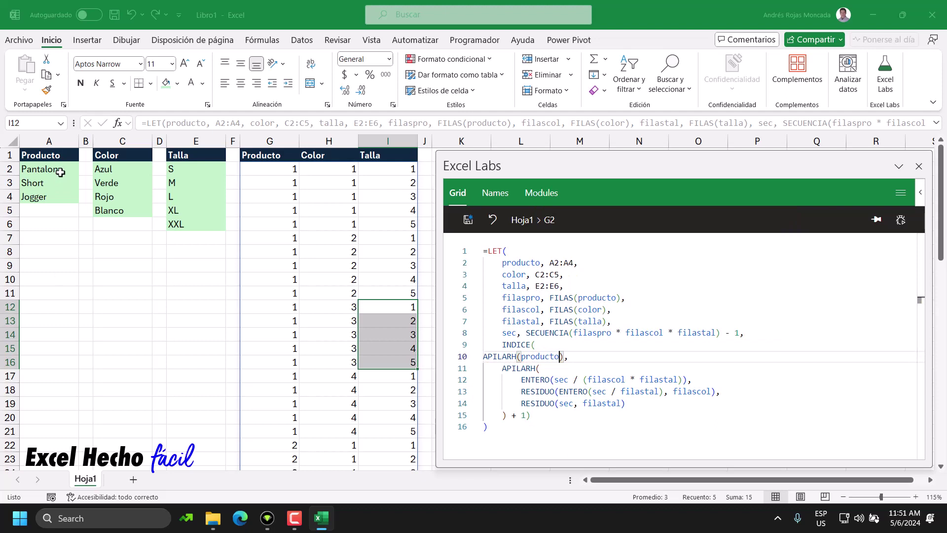
text(,)
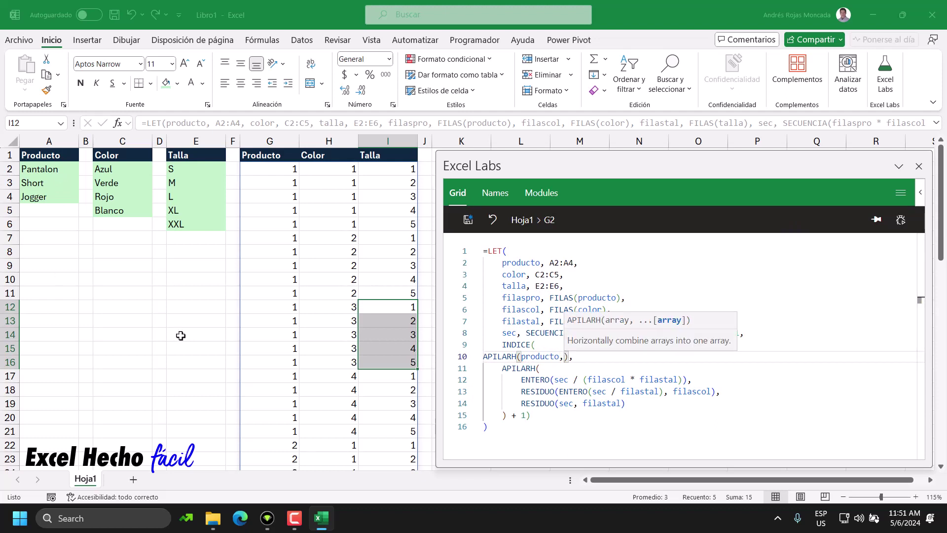
text(color)
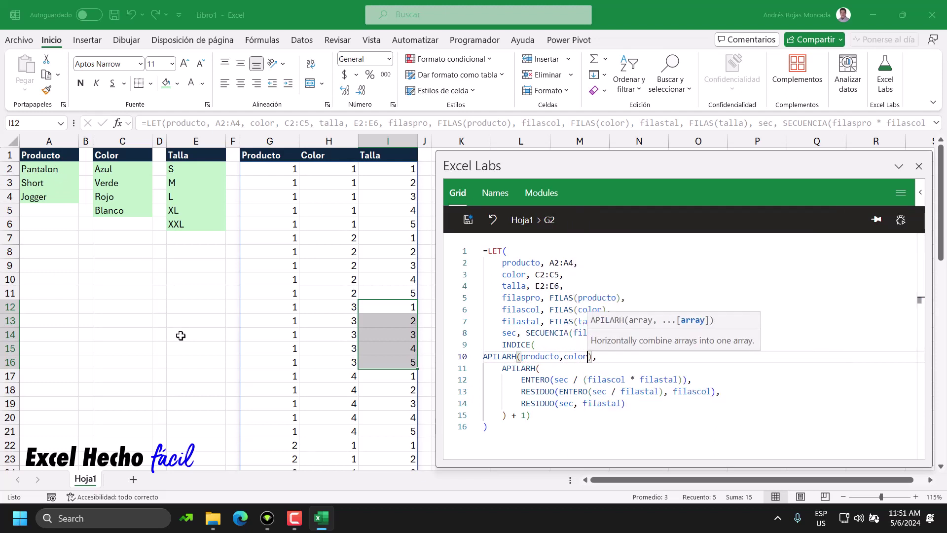
text(,)
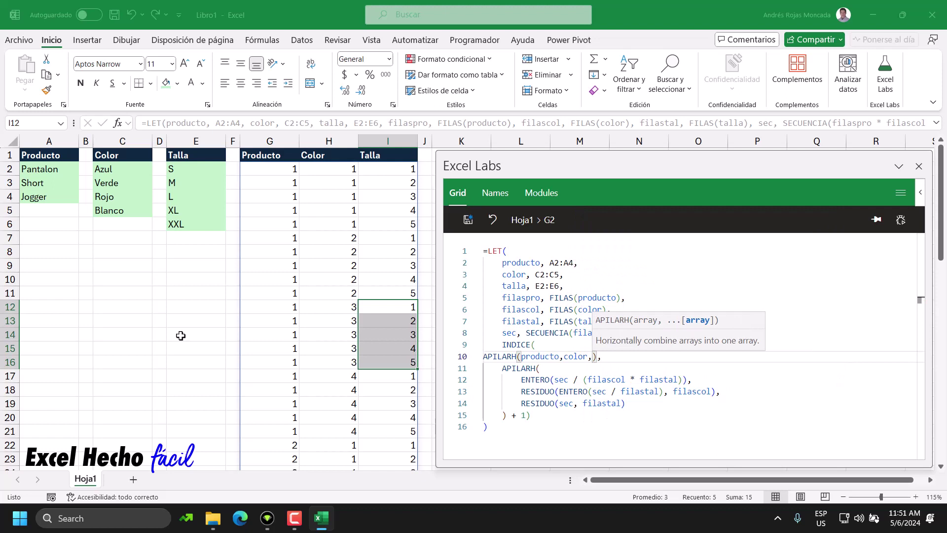
text(ta)
key(Tab)
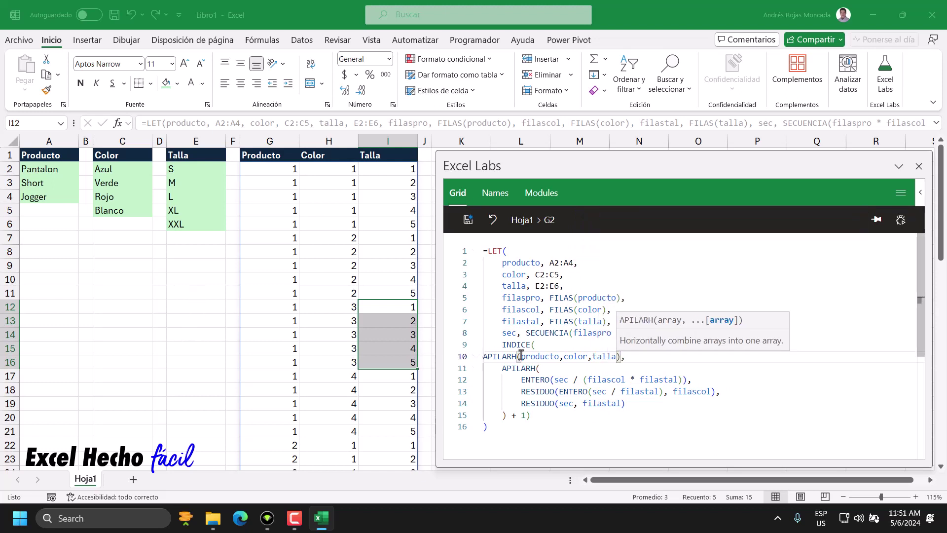
drag(520, 355, 560, 355)
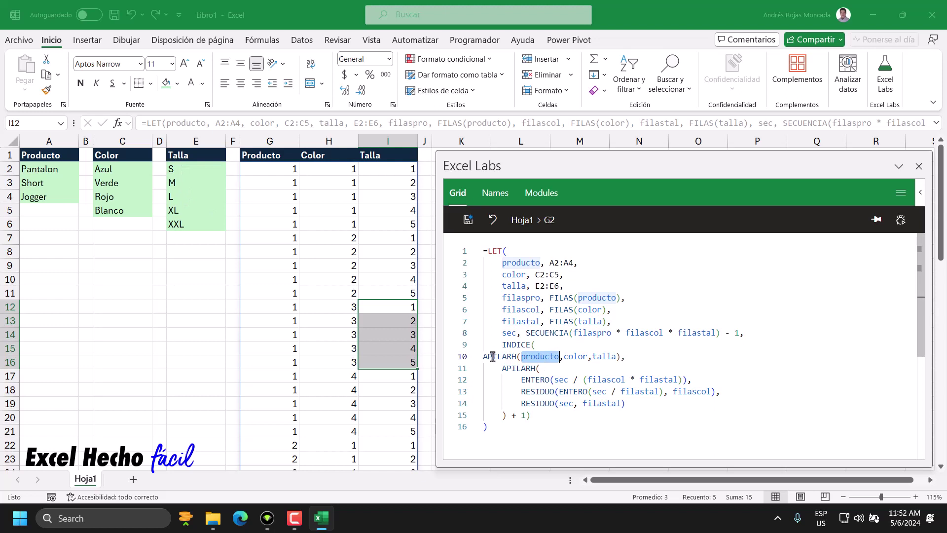
Align APILARH(producto,color,talla) on line 10 under INDICE( and check the following APILARH lines.
drag(482, 356, 617, 364)
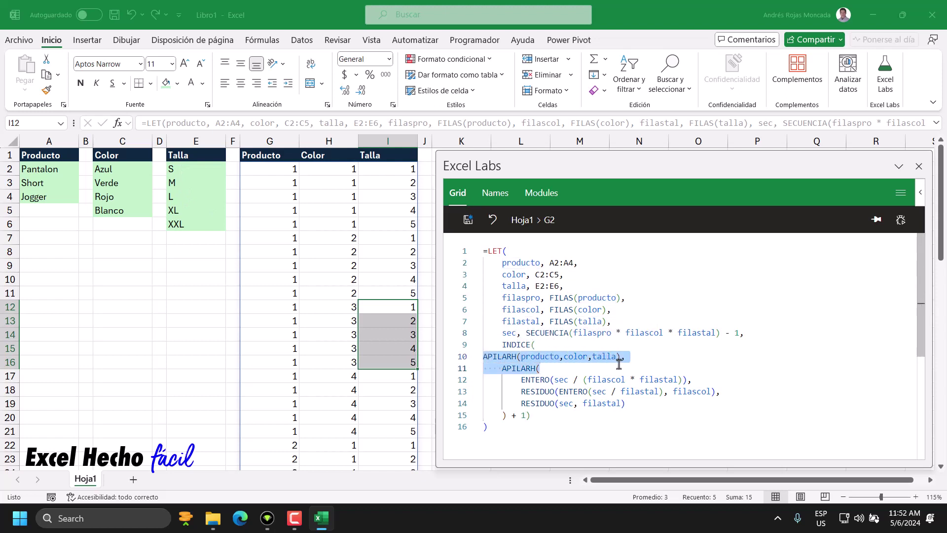
click(484, 356)
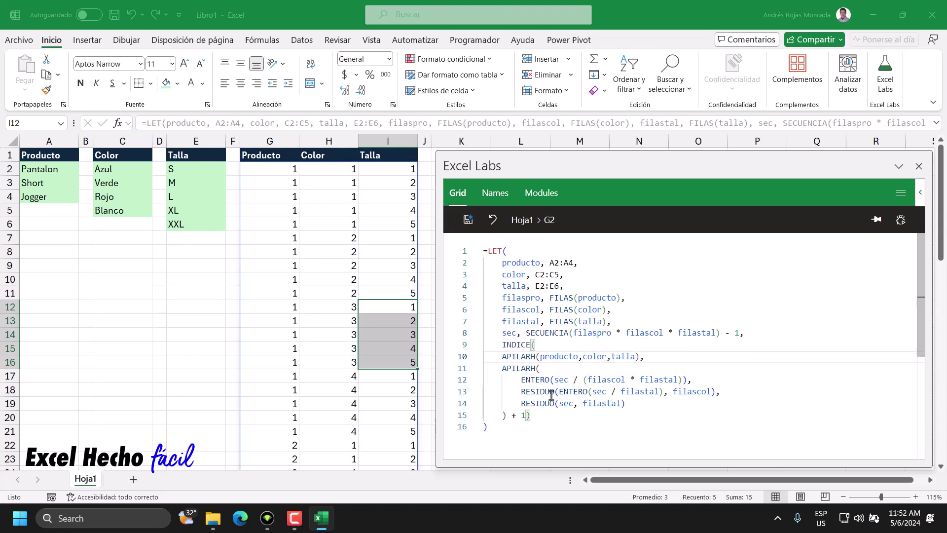
click(539, 345)
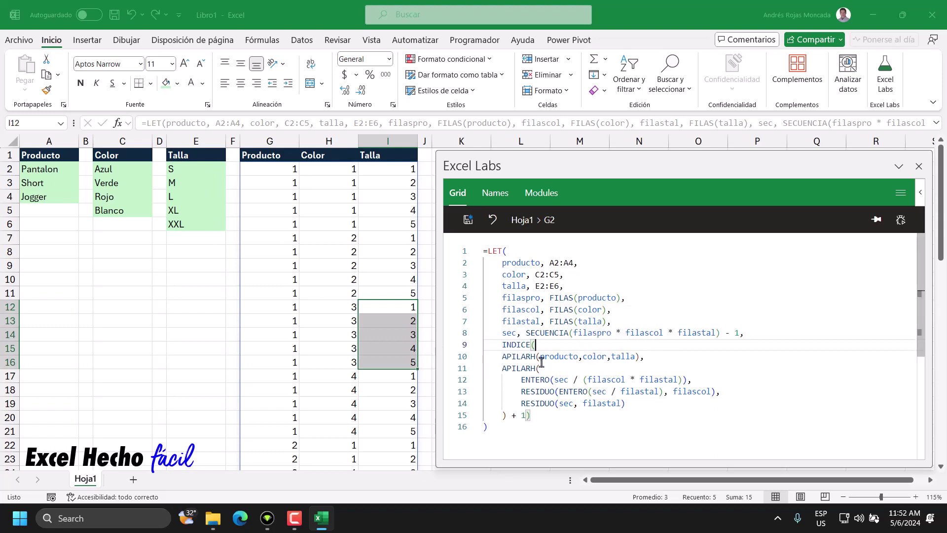
click(502, 368)
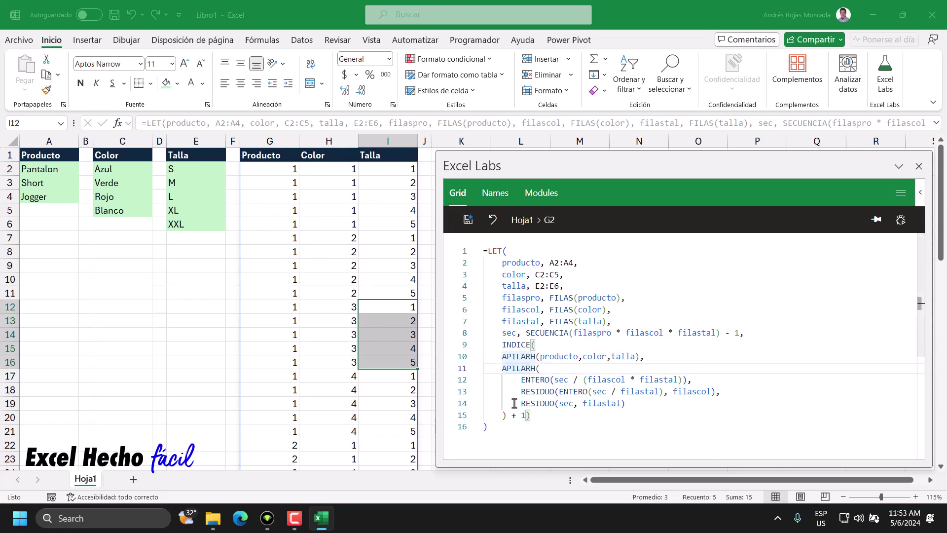
click(525, 414)
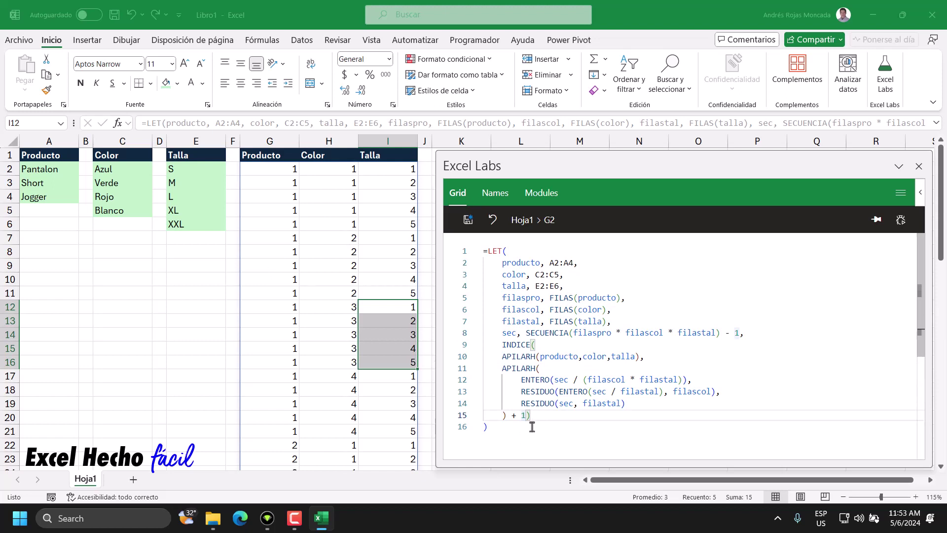
Start line 16 after ') + 1' for INDICE's braced column argument, reviewing the ENTERO and RESIDUO calculations.
key(Return)
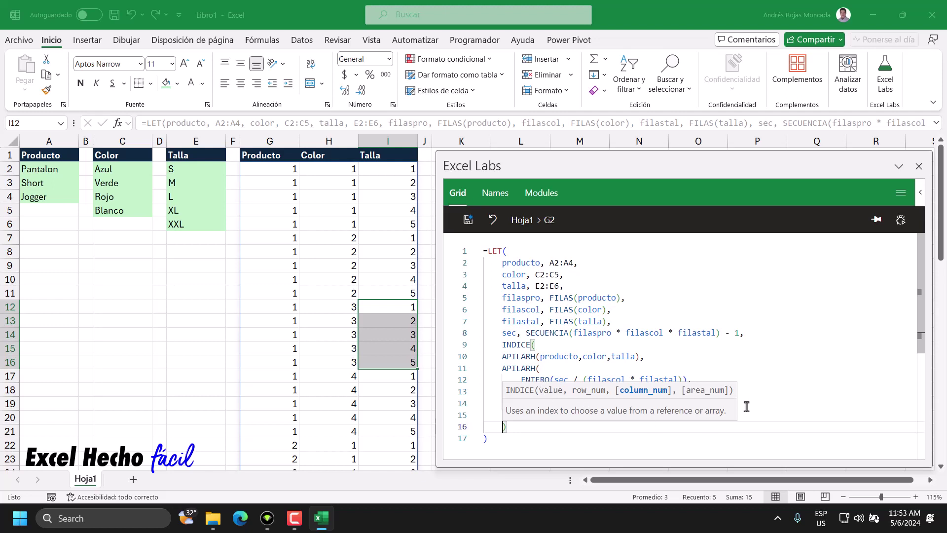
mouse_move(521, 367)
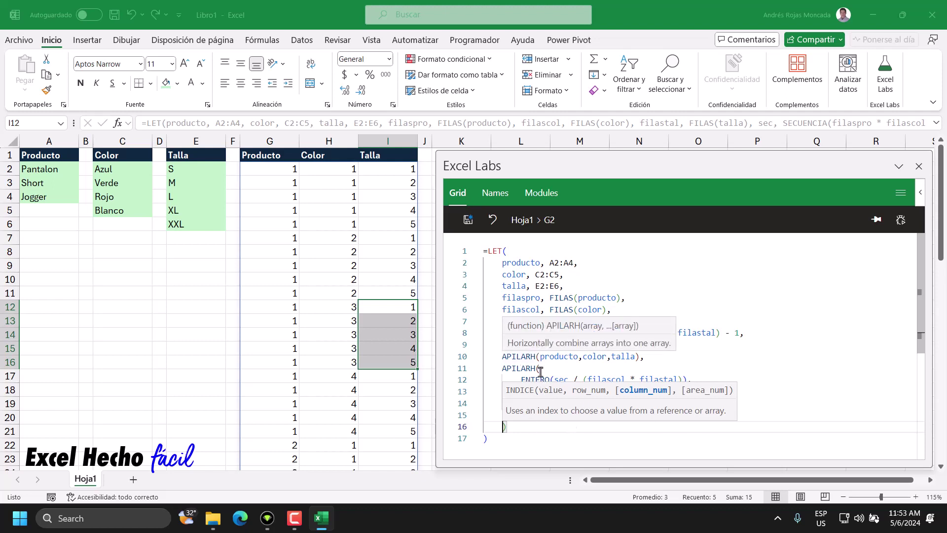
click(534, 356)
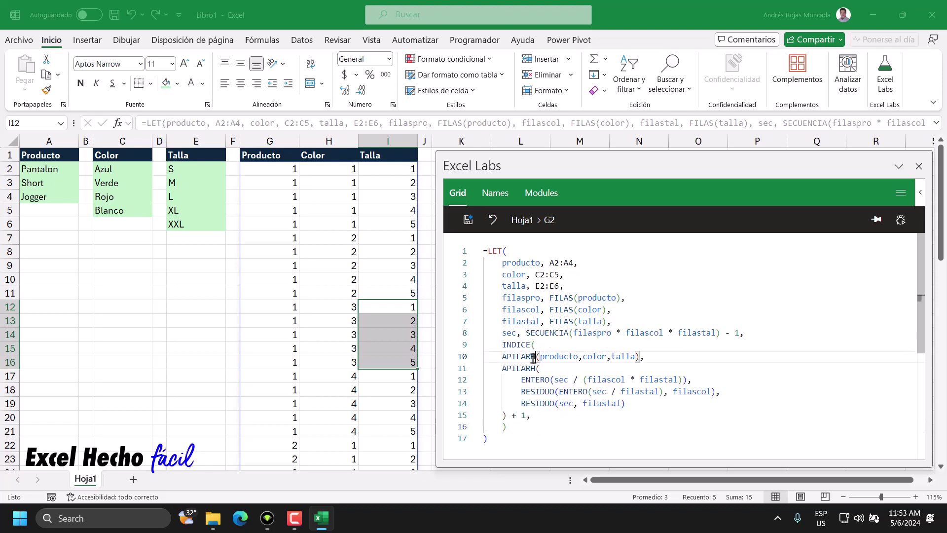
click(503, 427)
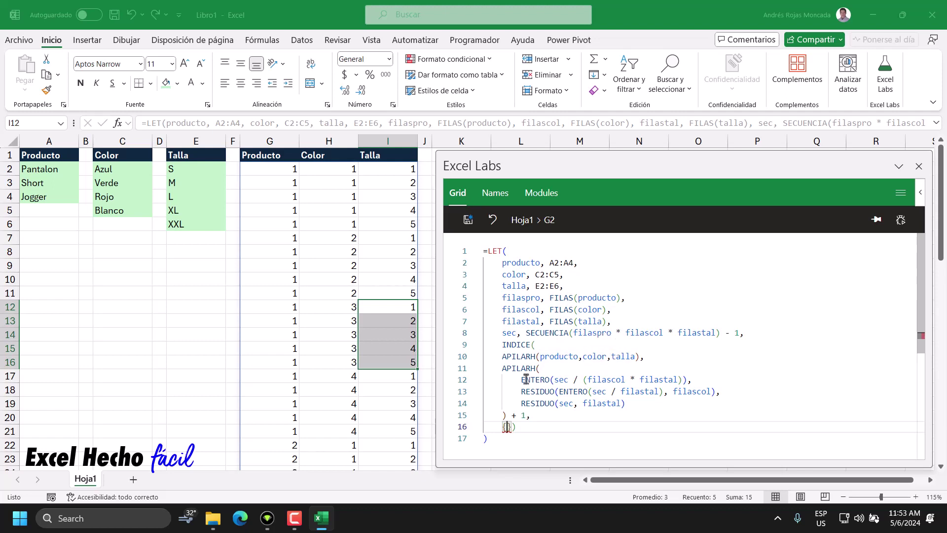
drag(521, 379, 686, 379)
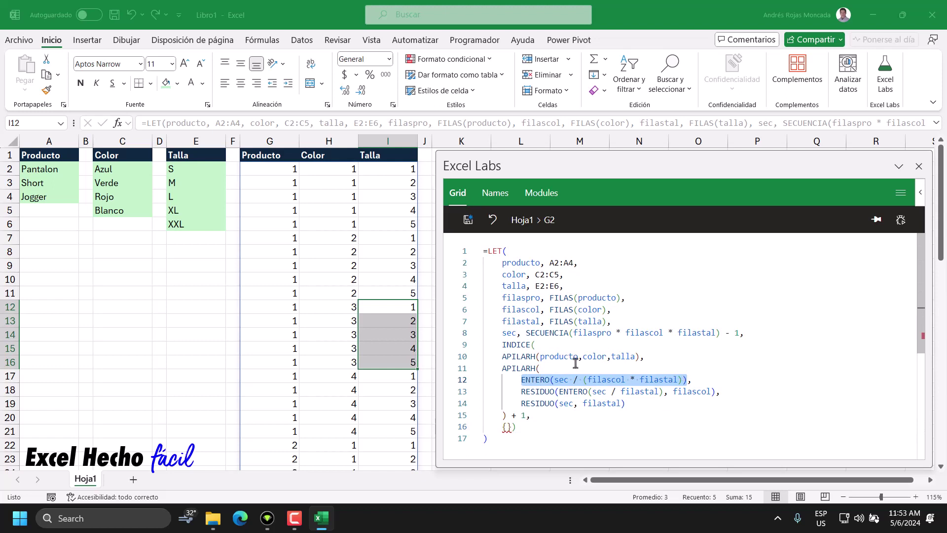
drag(523, 391, 712, 391)
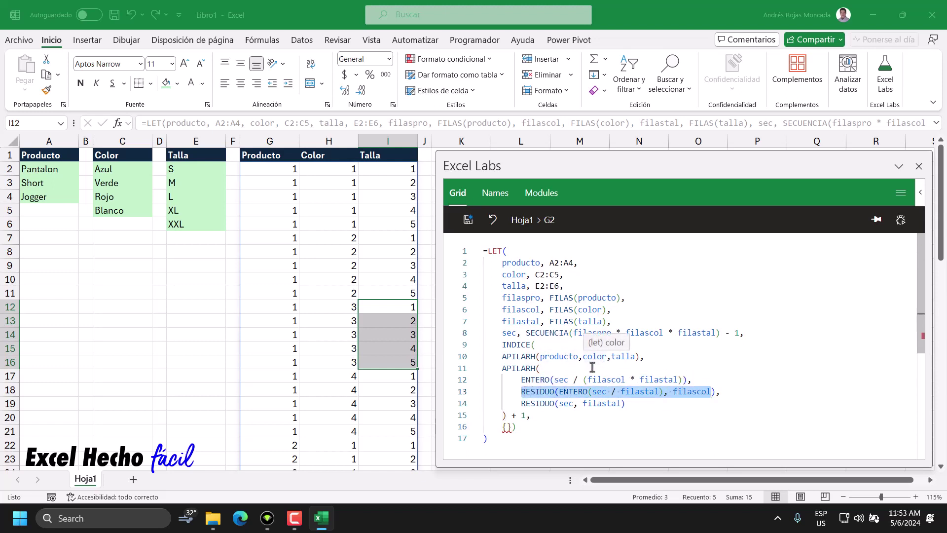
drag(522, 404, 625, 403)
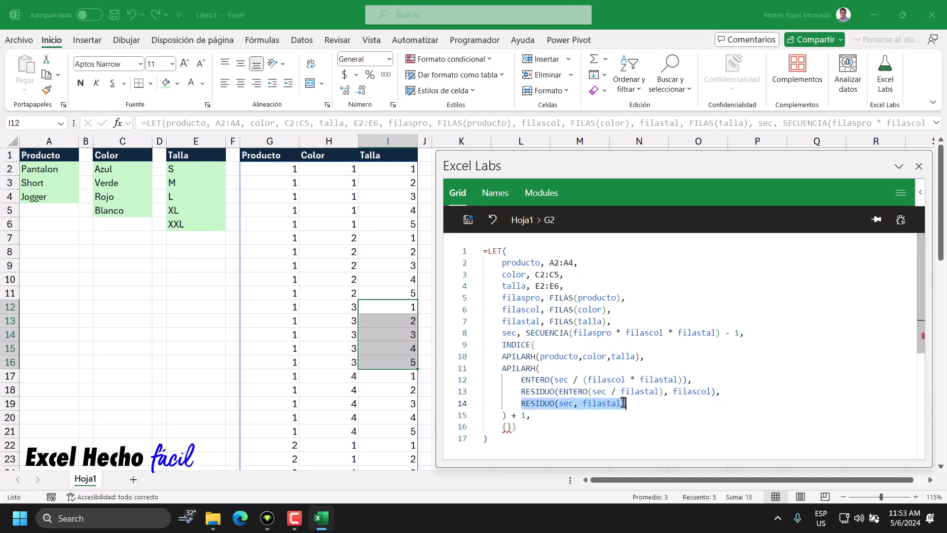
click(506, 427)
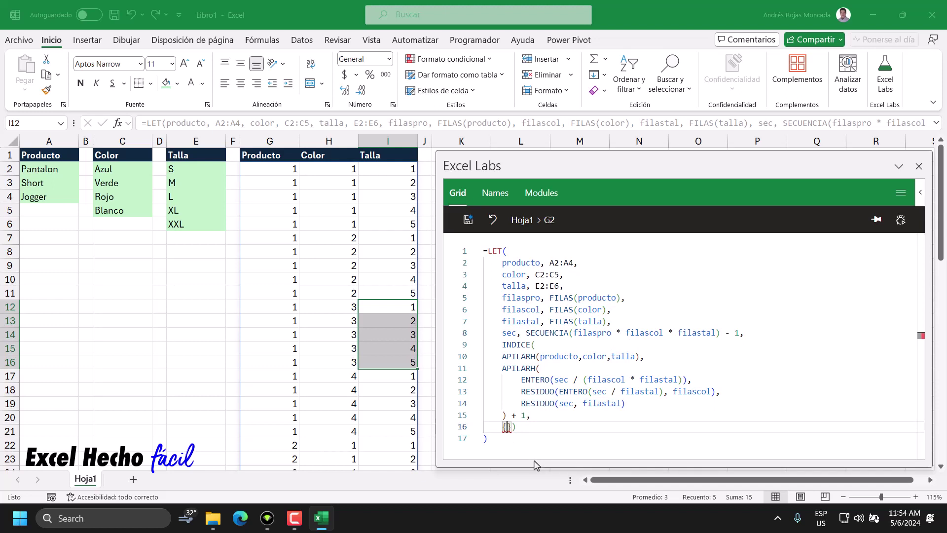
Enter 1,2,3 inside the braces on line 16 and save the formula back to G2.
text(1)
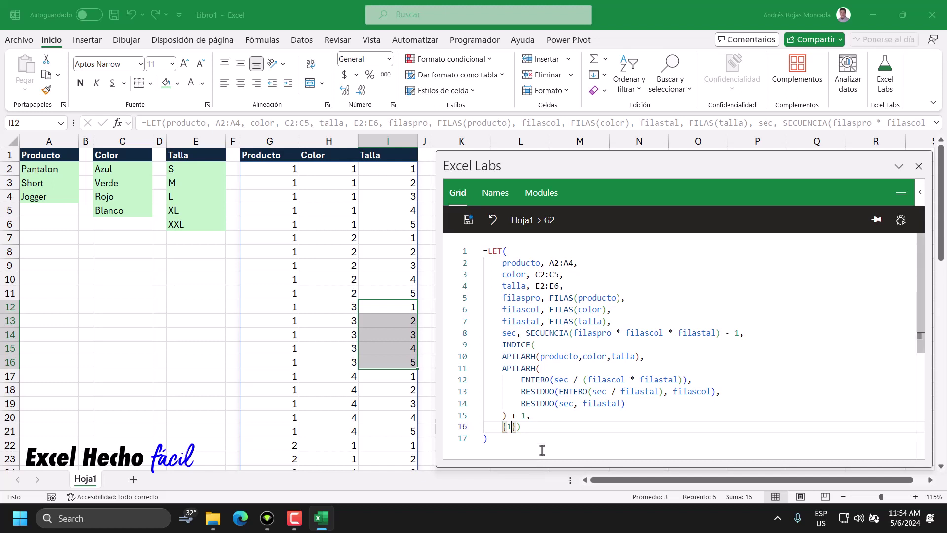
text(,)
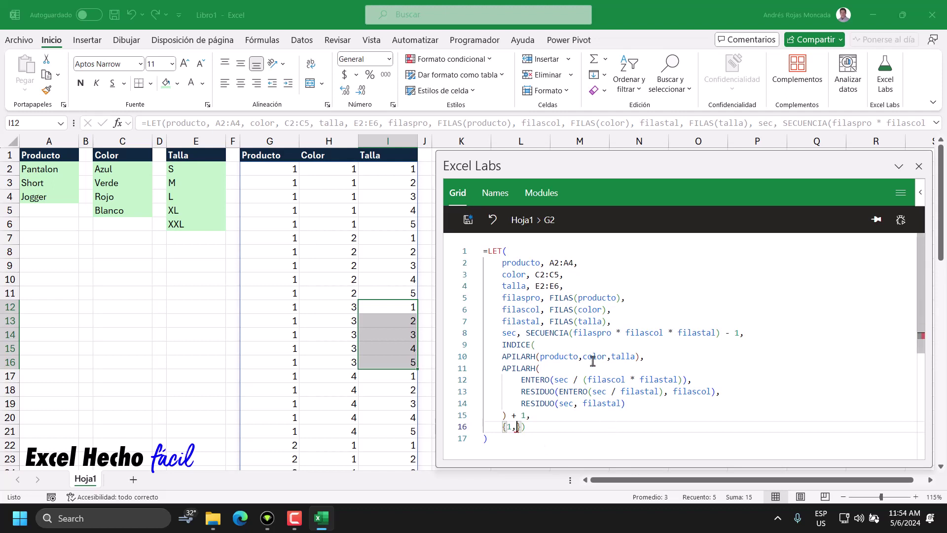
text(2,)
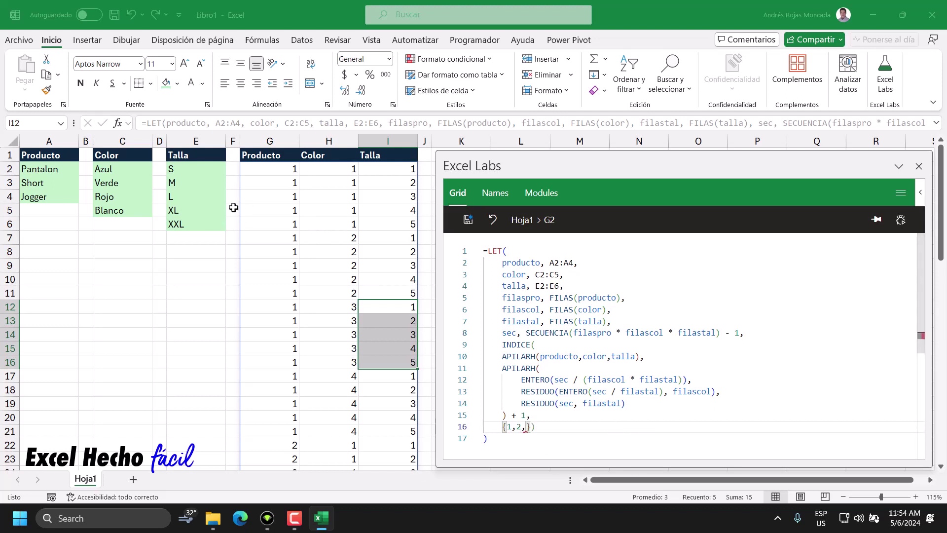
text(3)
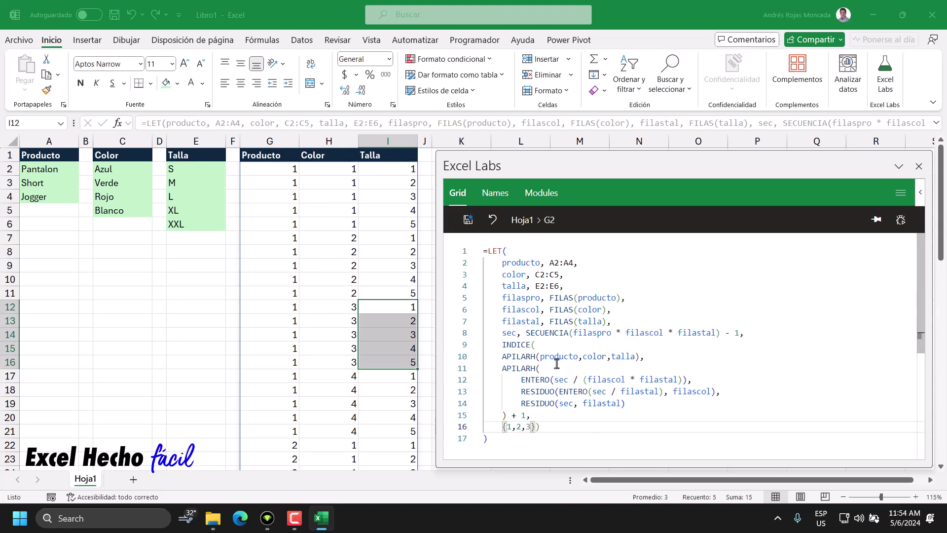
click(496, 439)
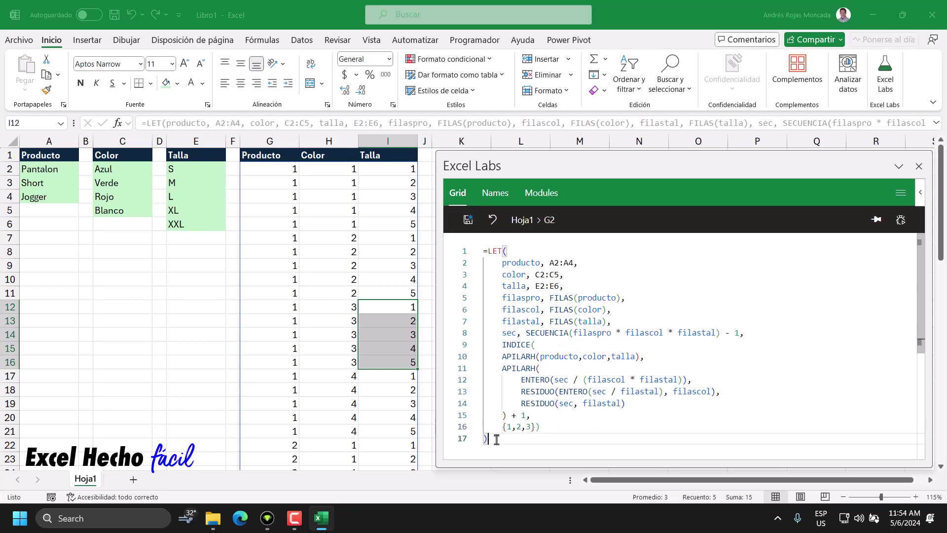
click(467, 219)
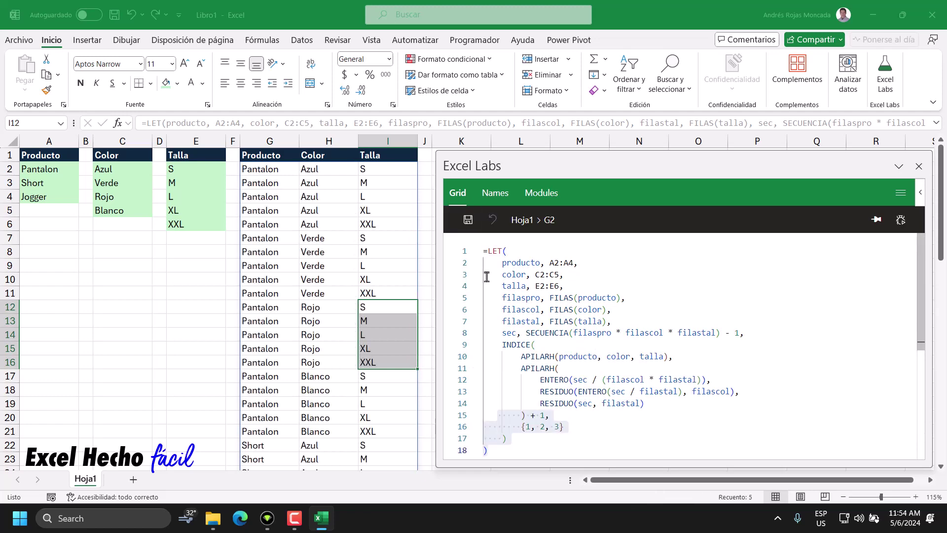
Walk through the Pantalon rows G2:G21, the colour blocks in H and sizes I2:I6, then close Excel Labs.
click(264, 169)
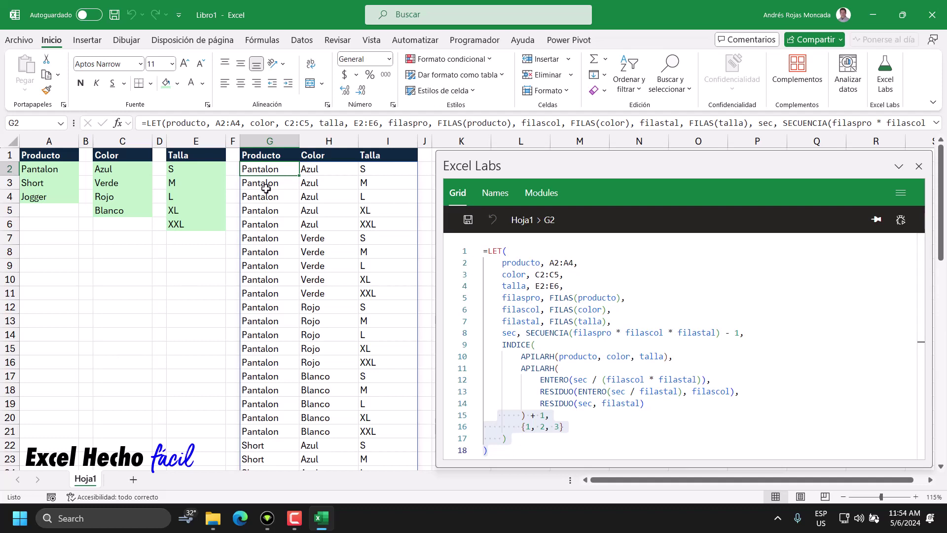
drag(270, 170, 268, 429)
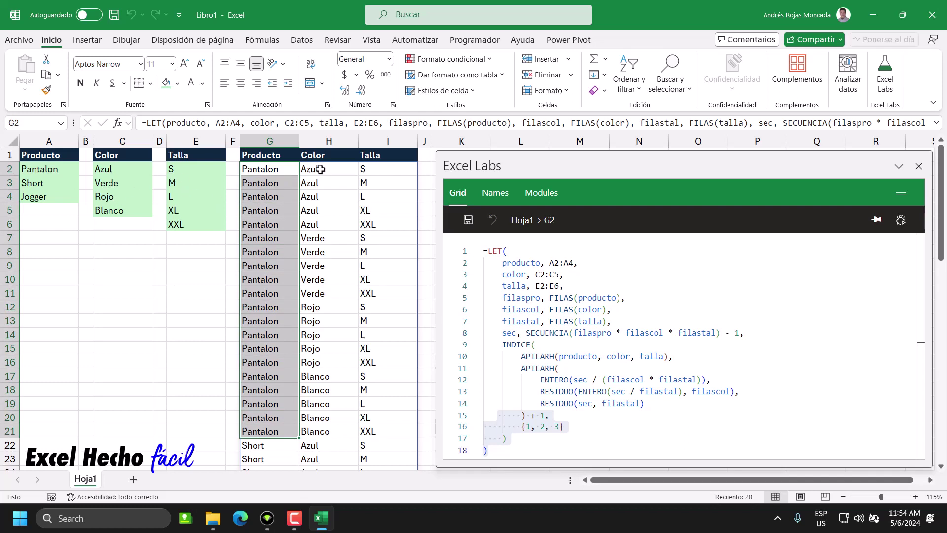
drag(321, 169, 321, 224)
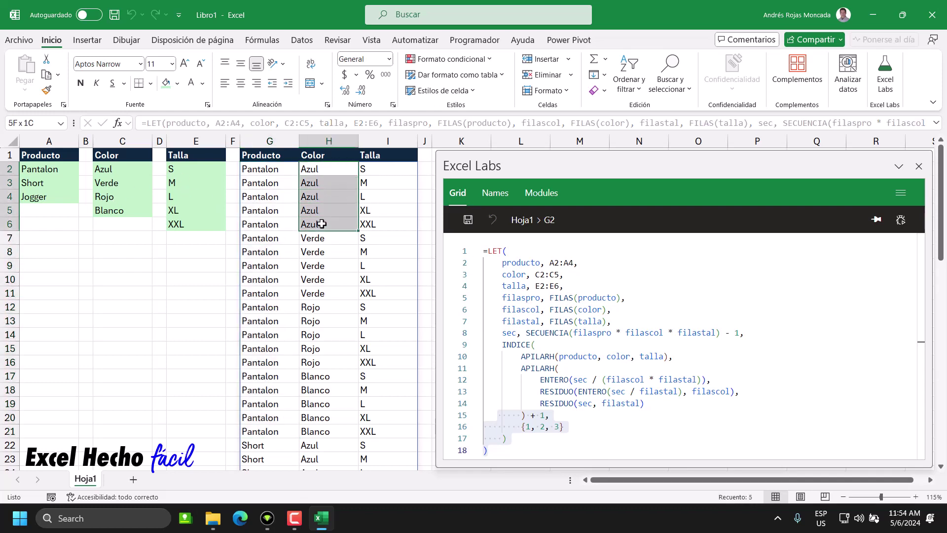
drag(321, 169, 319, 222)
drag(320, 238, 318, 429)
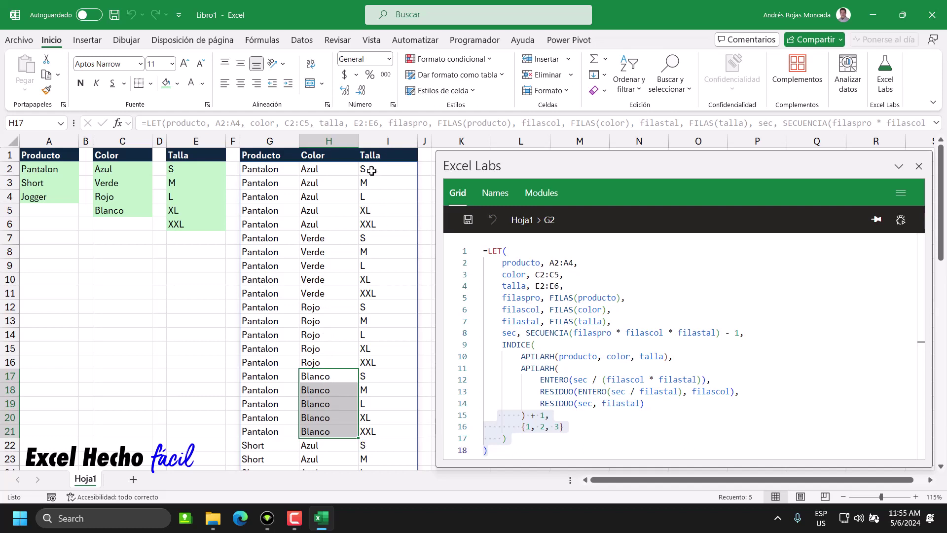
drag(371, 171, 377, 224)
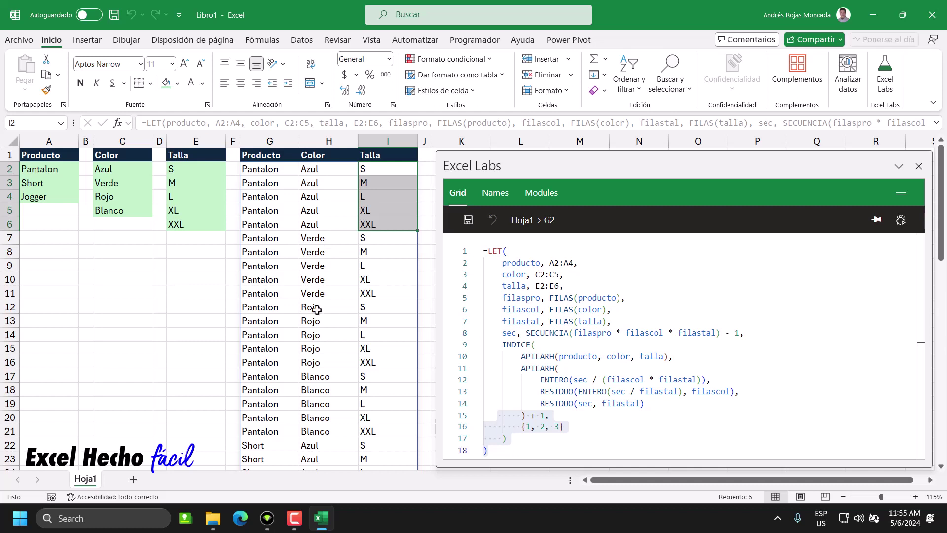
click(918, 166)
Enter =APILARH(A2:A4,C2:C5,E2:E6) in cell K2.
click(471, 155)
click(457, 168)
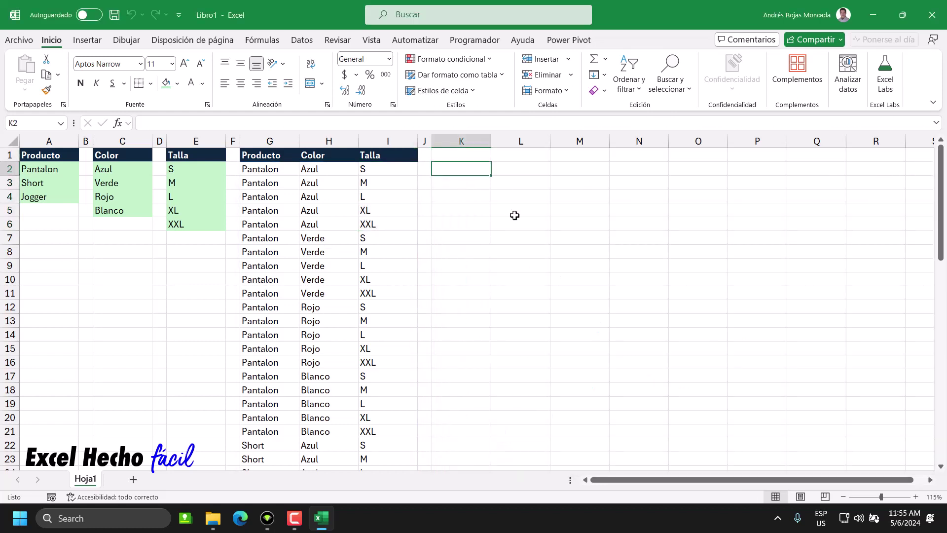
text(=api)
key(Tab)
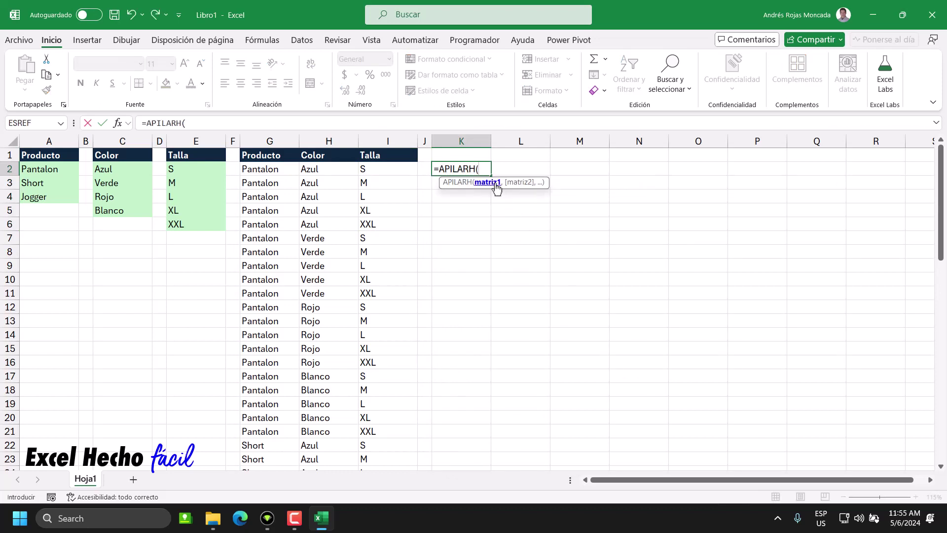
drag(60, 172, 59, 198)
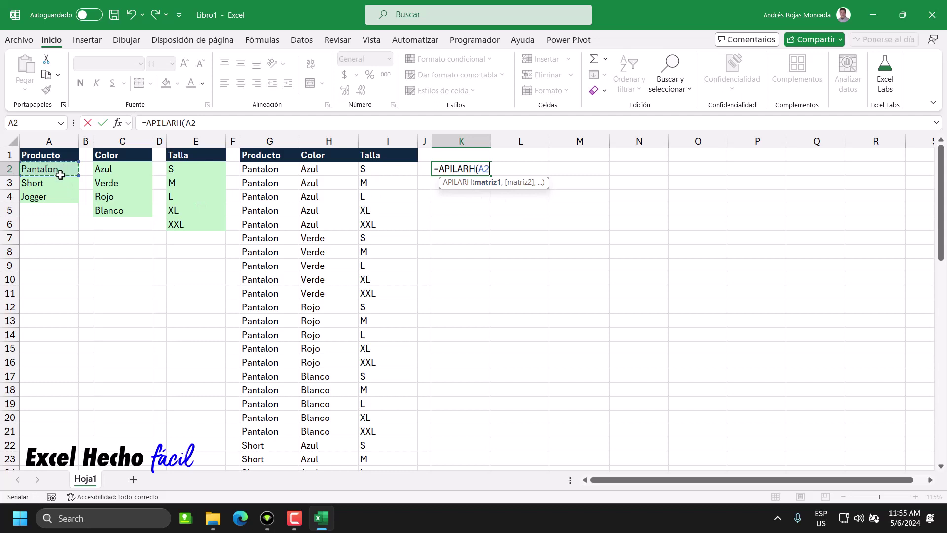
text(:A4,)
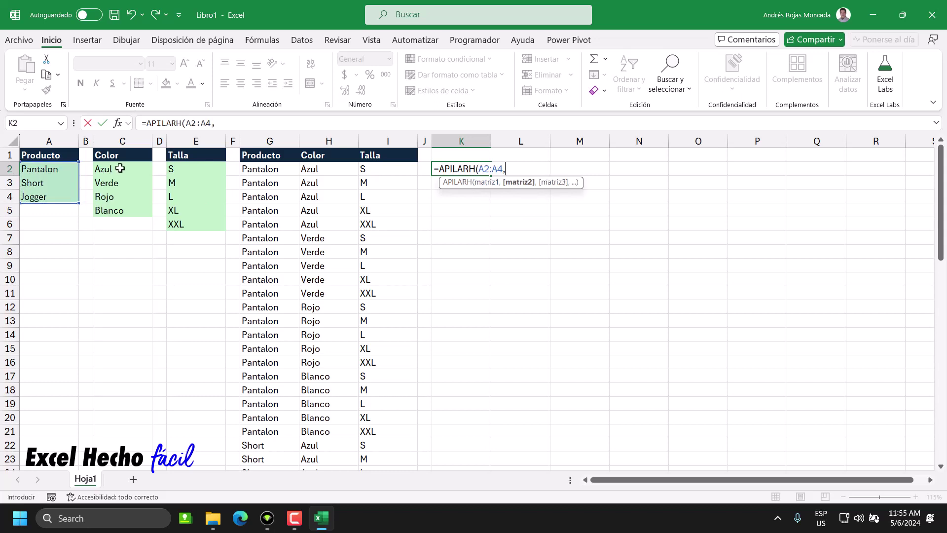
drag(120, 168, 111, 211)
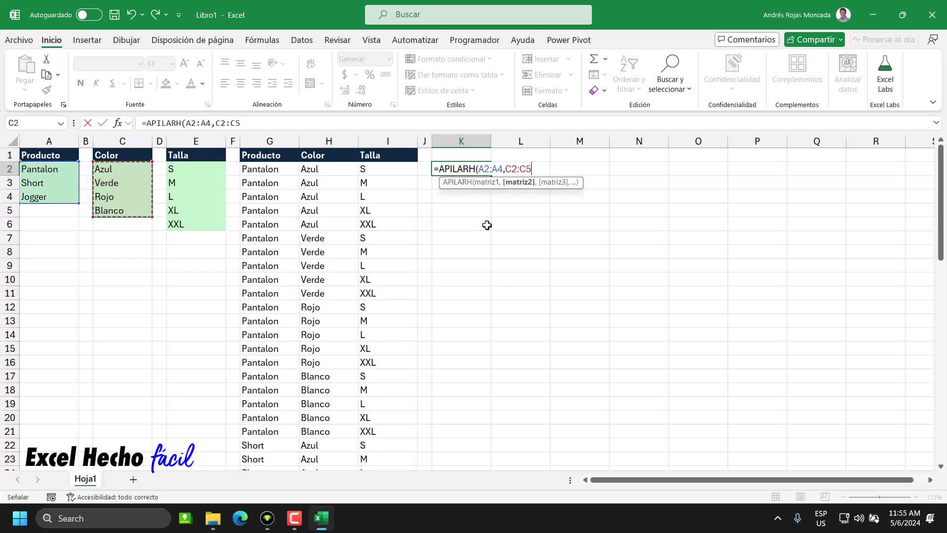
text(,)
drag(210, 167, 207, 223)
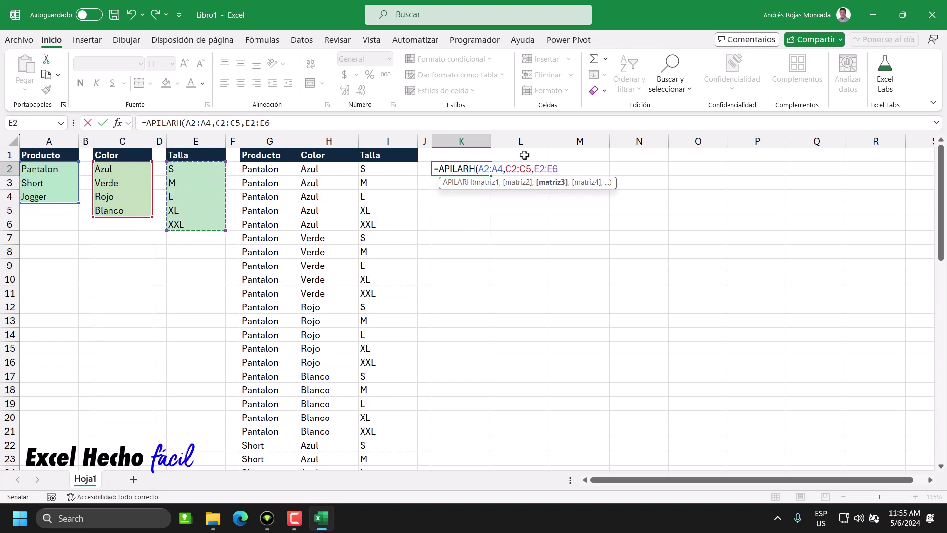
text())
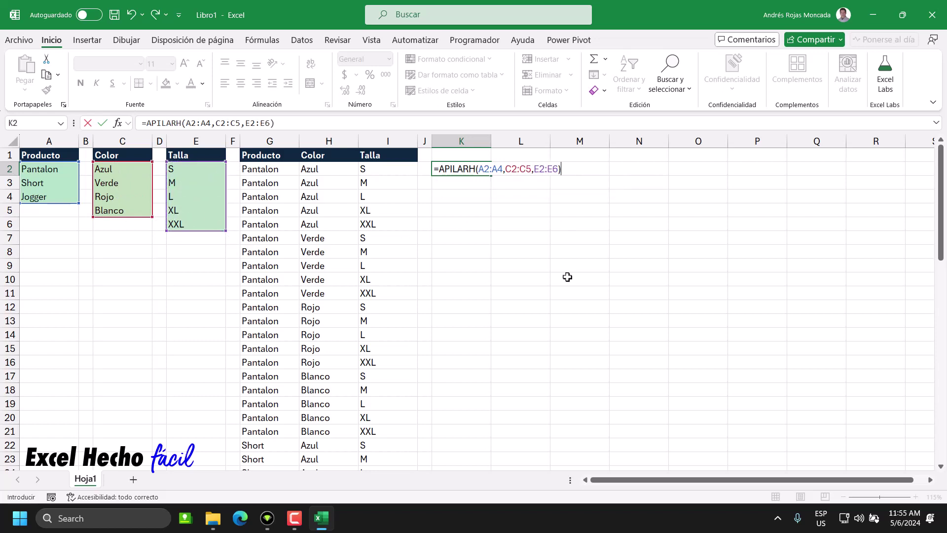
key(Return)
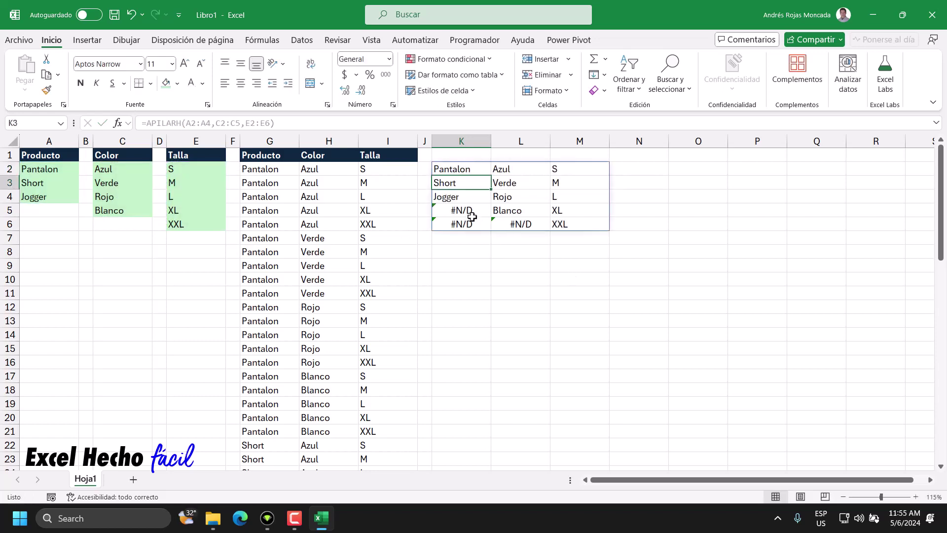
Inspect the spilled product, colour and size lists in K2:M6 and their #N/D padding.
drag(471, 216, 466, 225)
drag(51, 216, 51, 223)
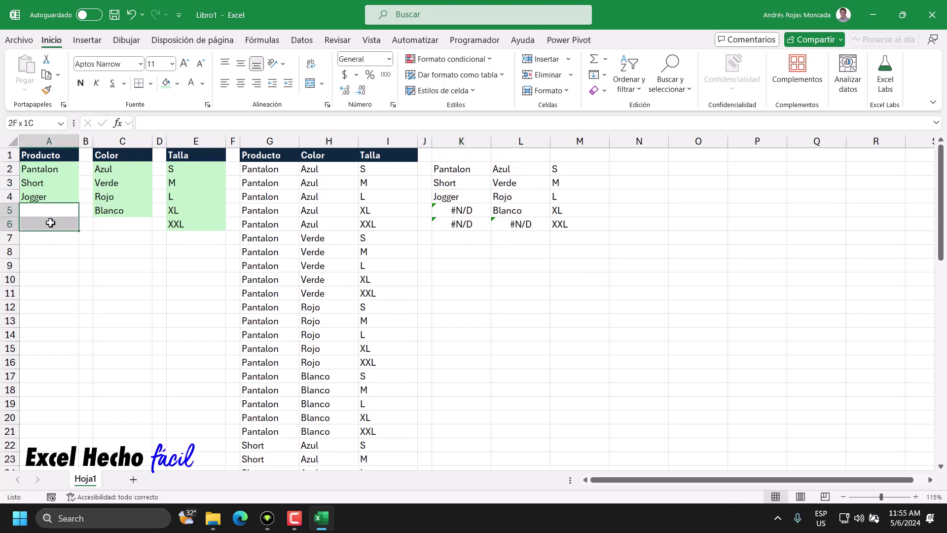
drag(461, 211, 461, 223)
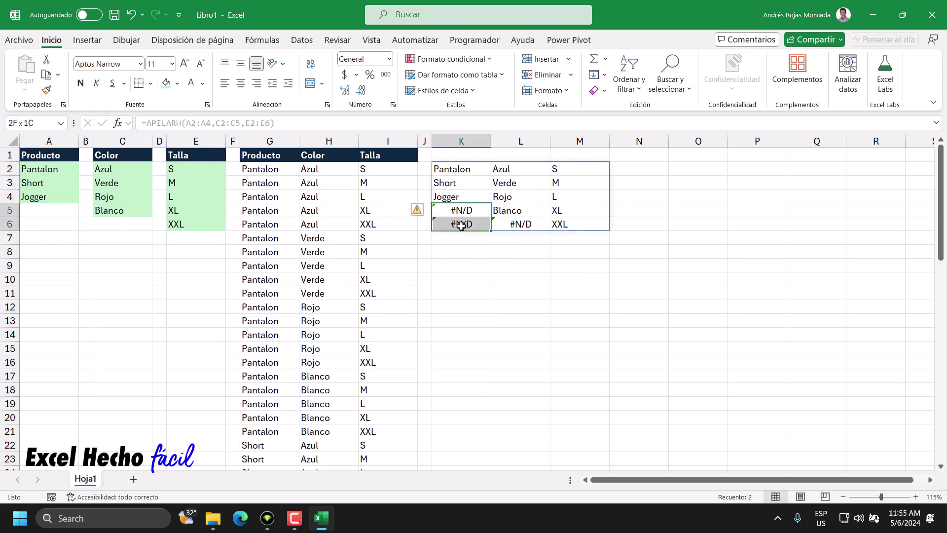
click(515, 225)
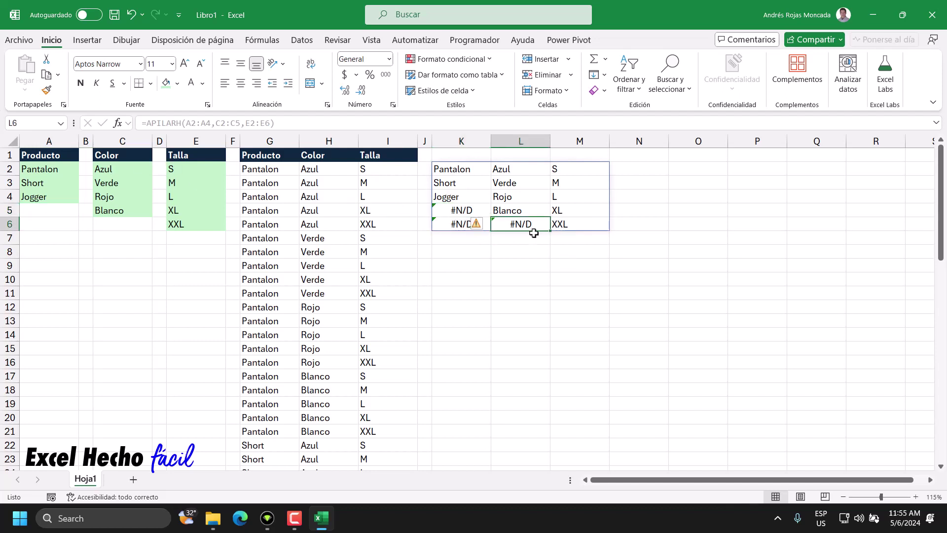
click(270, 172)
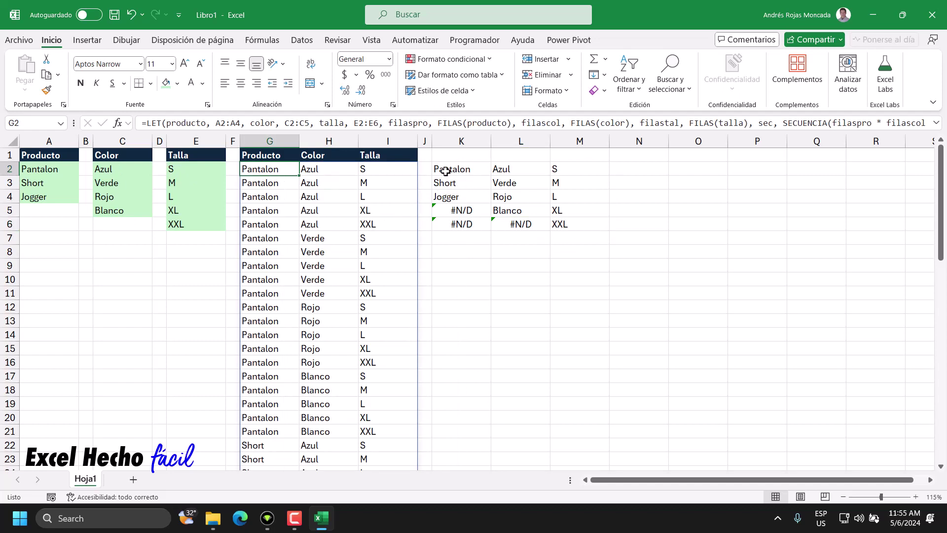
drag(441, 170, 448, 223)
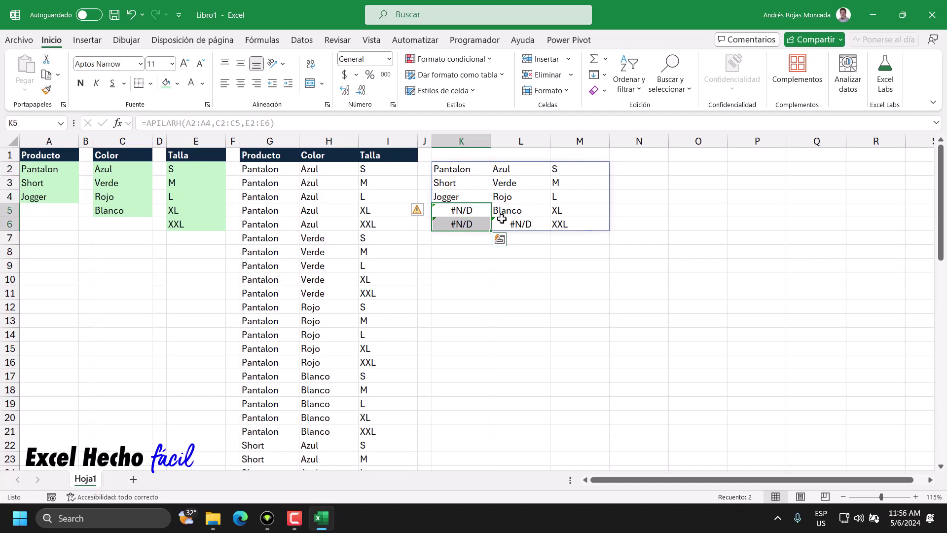
click(510, 224)
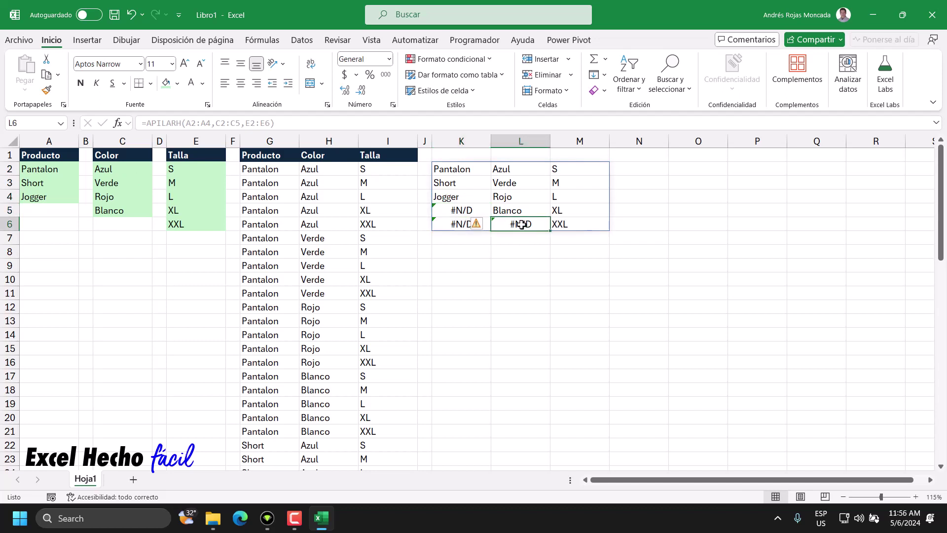
drag(513, 210, 510, 165)
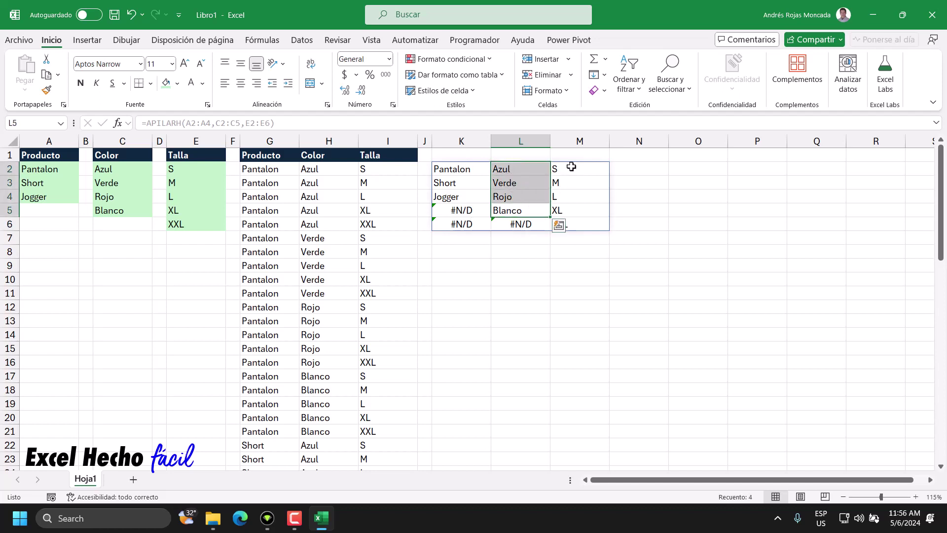
drag(571, 167, 570, 224)
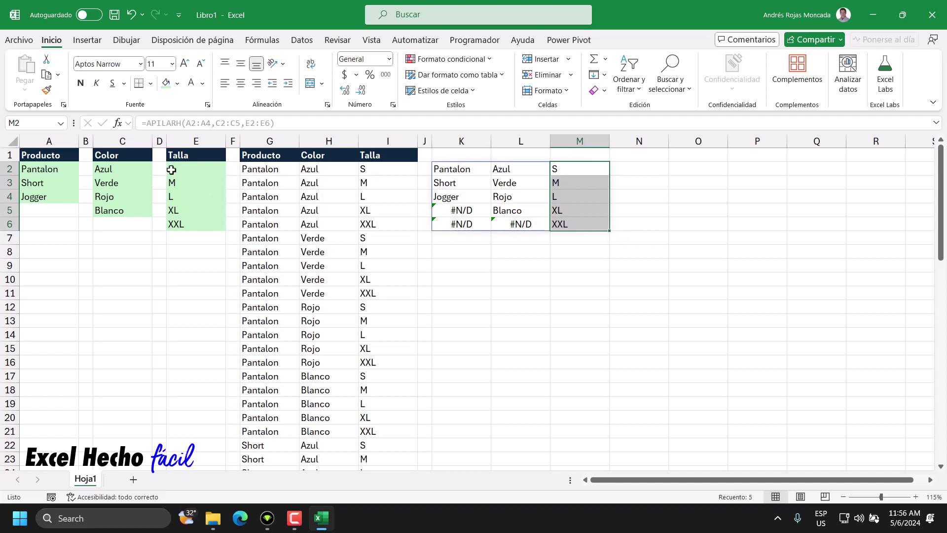
double_click(454, 169)
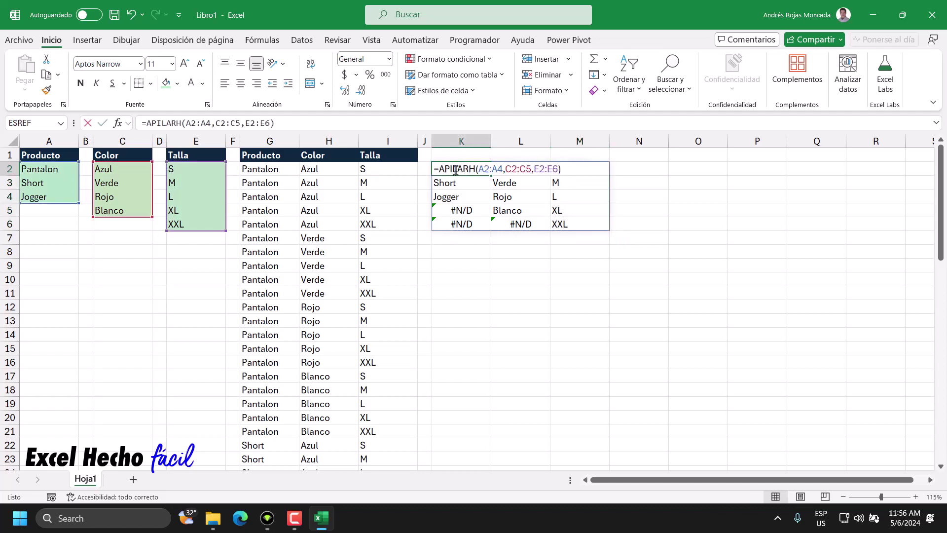
key(Escape)
Reopen G2's LET formula in Excel Labs and highlight APILARH(producto, color, talla) on line 10.
click(268, 171)
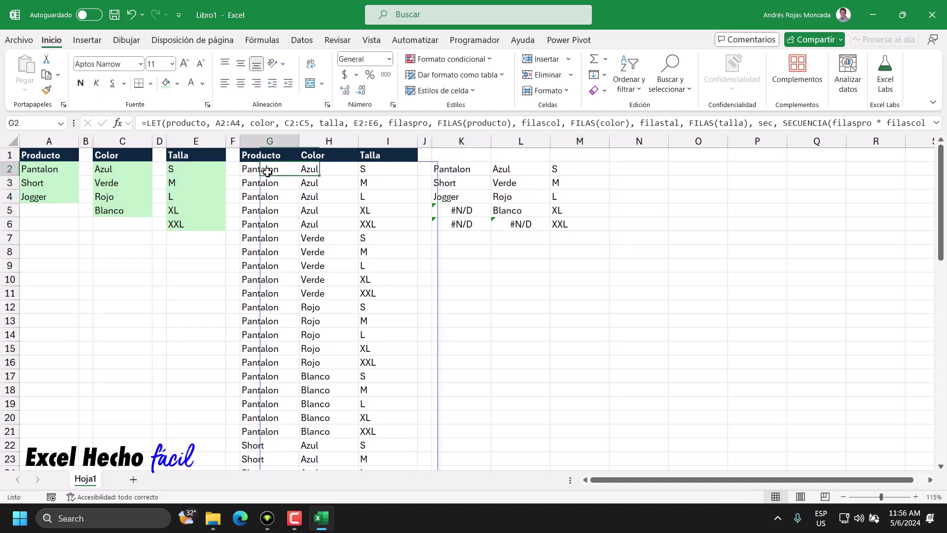
click(885, 74)
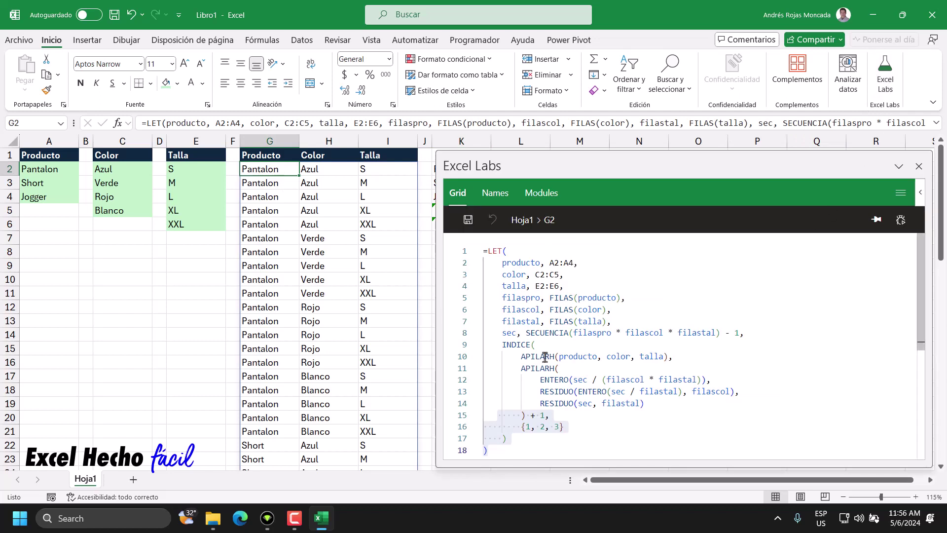
mouse_move(539, 356)
drag(522, 356, 667, 357)
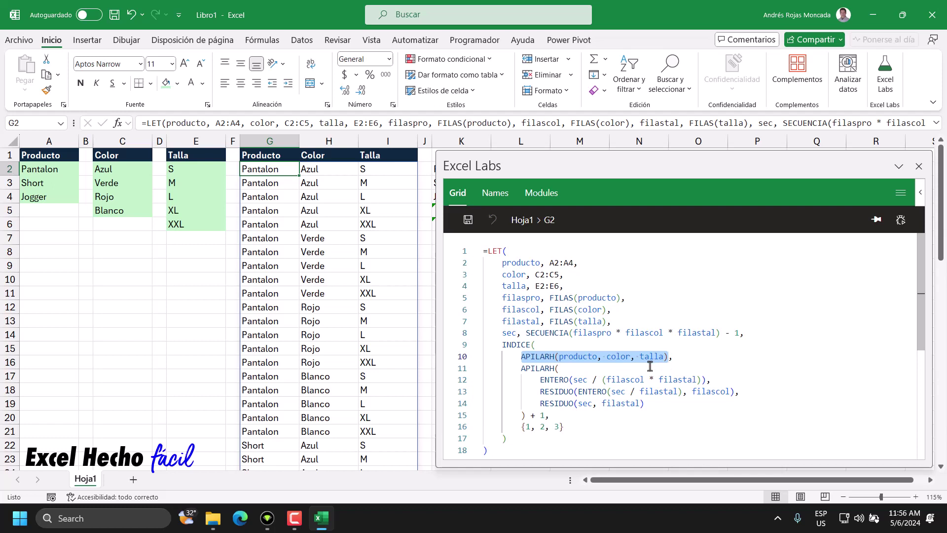
click(489, 450)
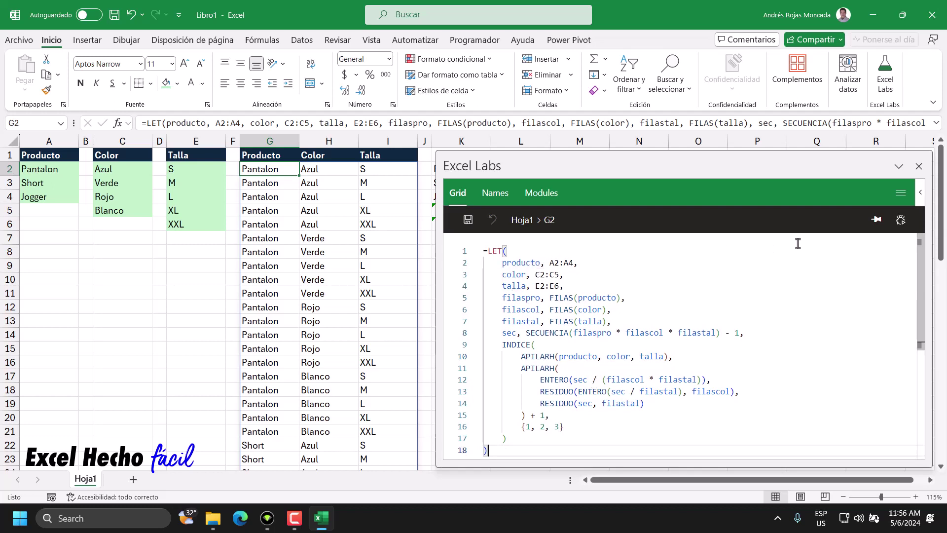
Show G2's LET formula evaluated step by step and review the rows down to the INDICE result.
click(901, 219)
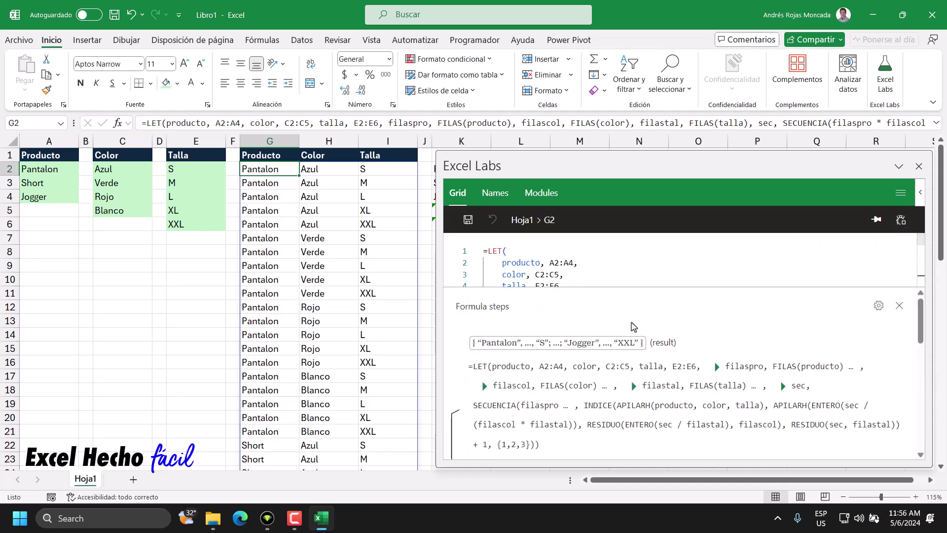
scroll(691, 365, down, 1)
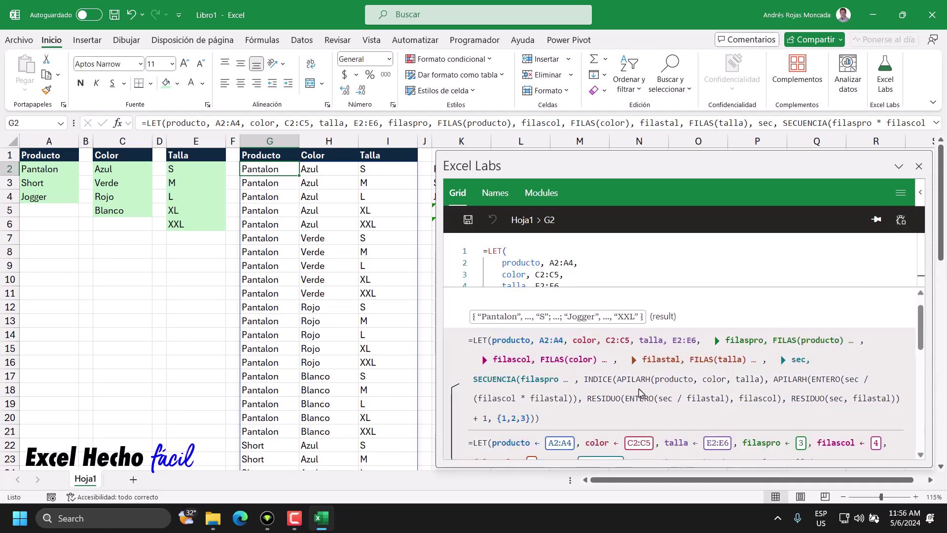
scroll(647, 384, down, 2)
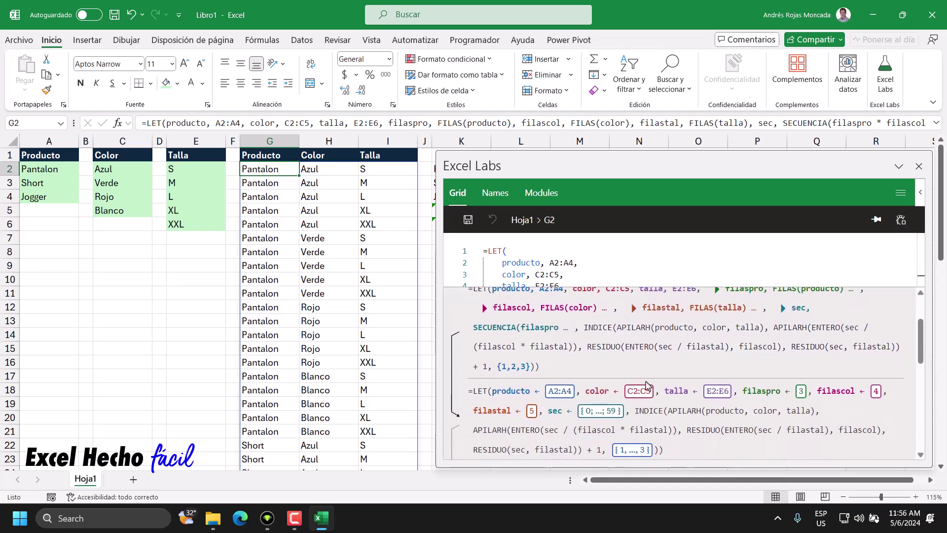
scroll(648, 384, up, 1)
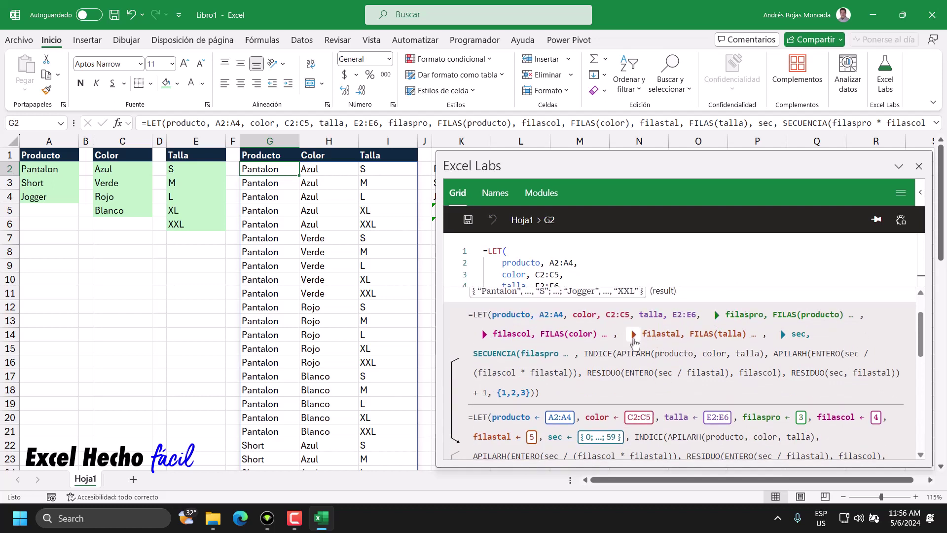
scroll(646, 396, down, 3)
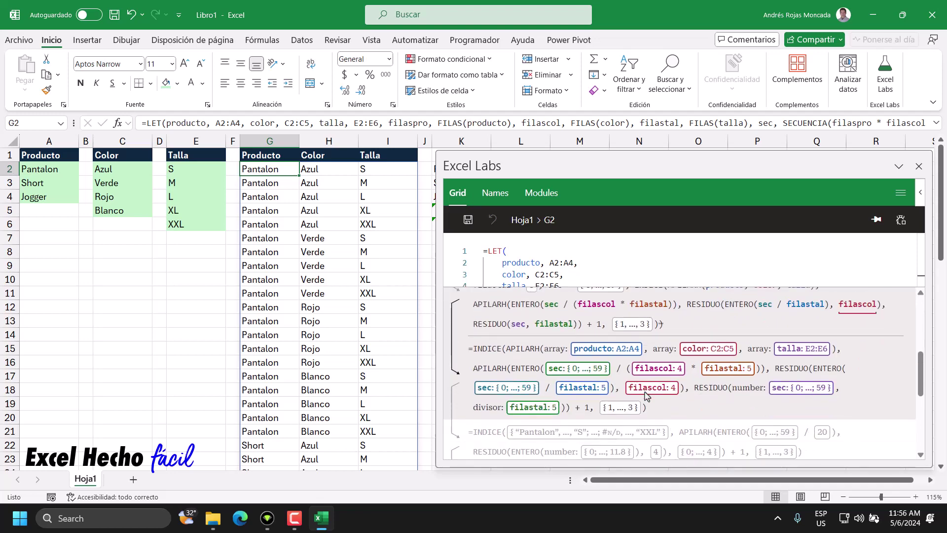
scroll(646, 396, down, 3)
scroll(646, 396, down, 1)
scroll(680, 399, down, 1)
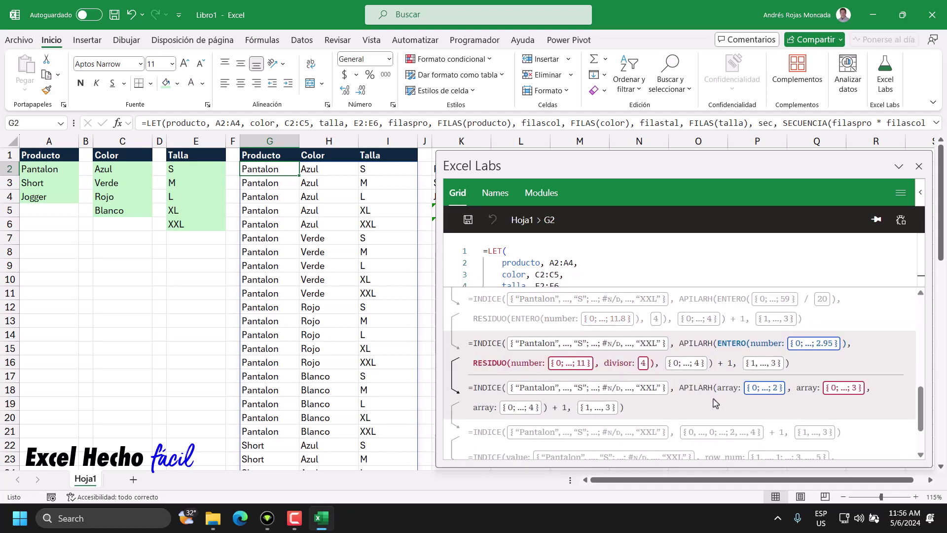
scroll(715, 403, down, 2)
mouse_move(612, 391)
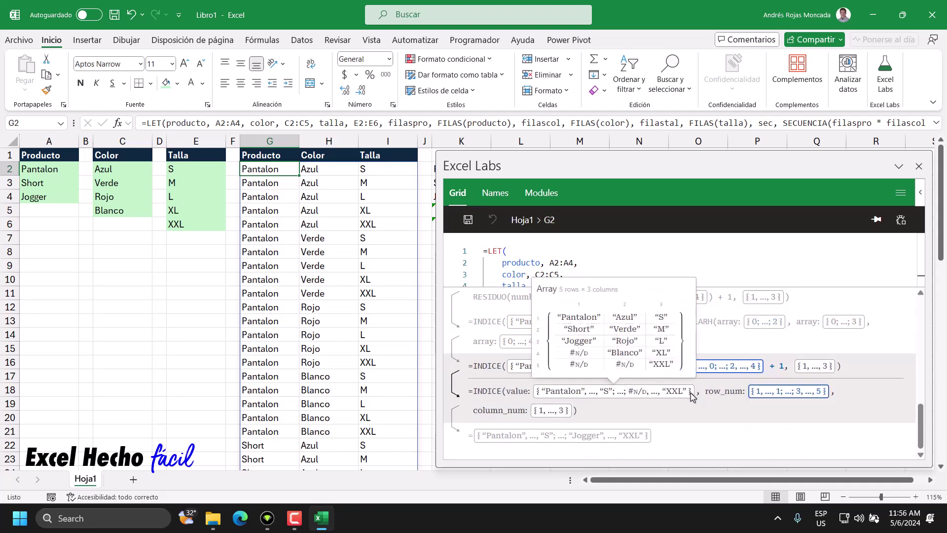
scroll(710, 400, up, 1)
scroll(725, 403, up, 1)
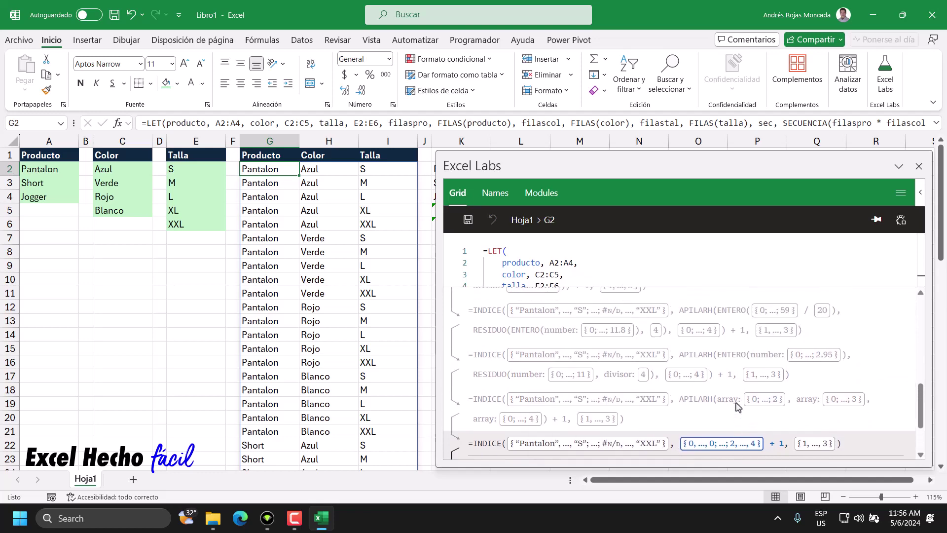
scroll(747, 364, up, 1)
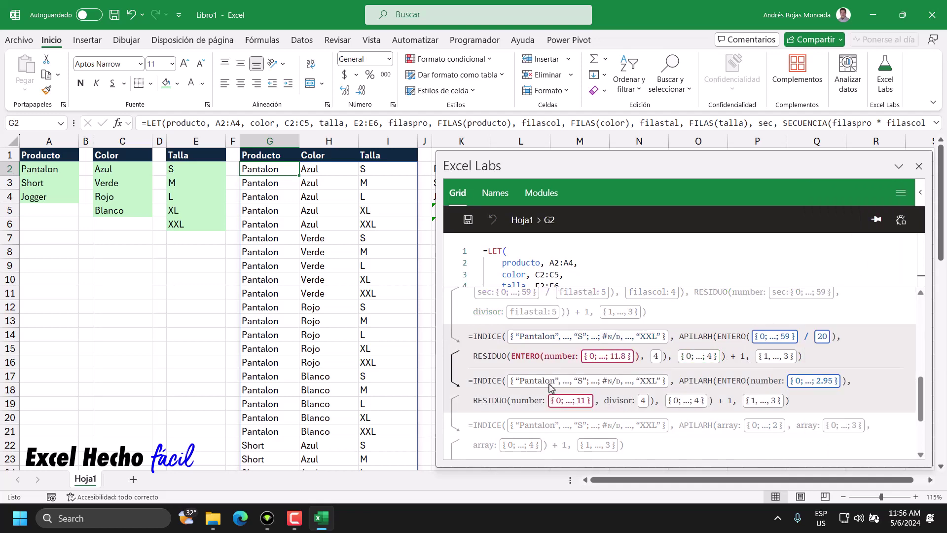
mouse_move(588, 380)
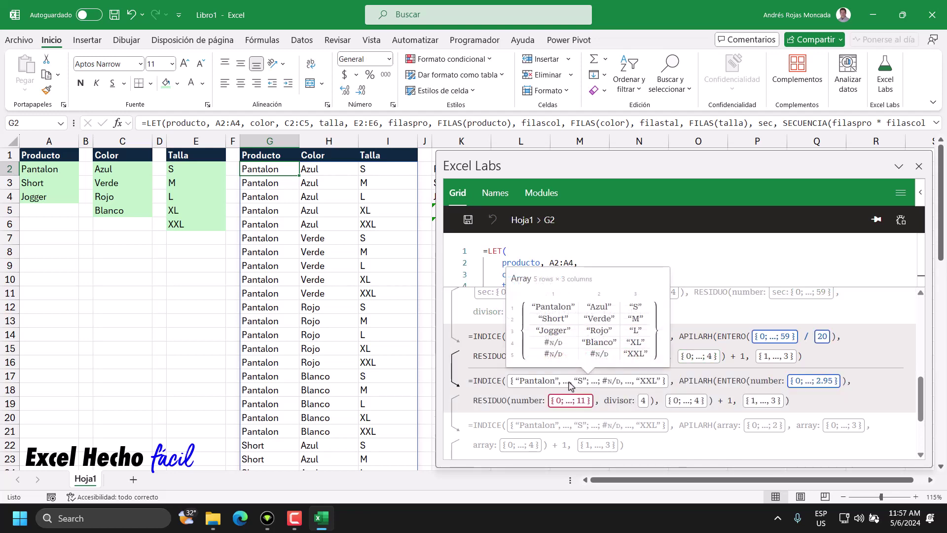
mouse_move(534, 380)
scroll(562, 387, up, 2)
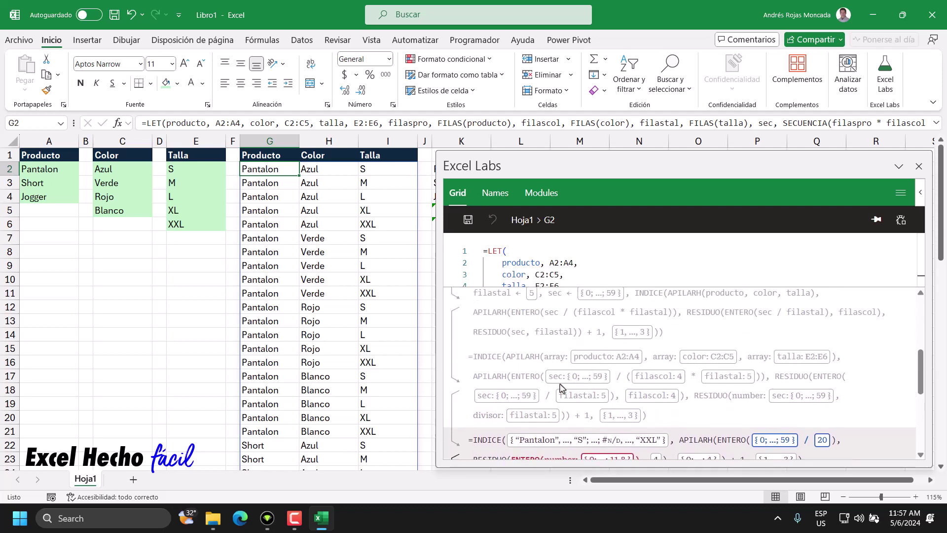
scroll(567, 392, up, 2)
scroll(575, 399, up, 1)
scroll(576, 400, down, 1)
scroll(573, 404, down, 1)
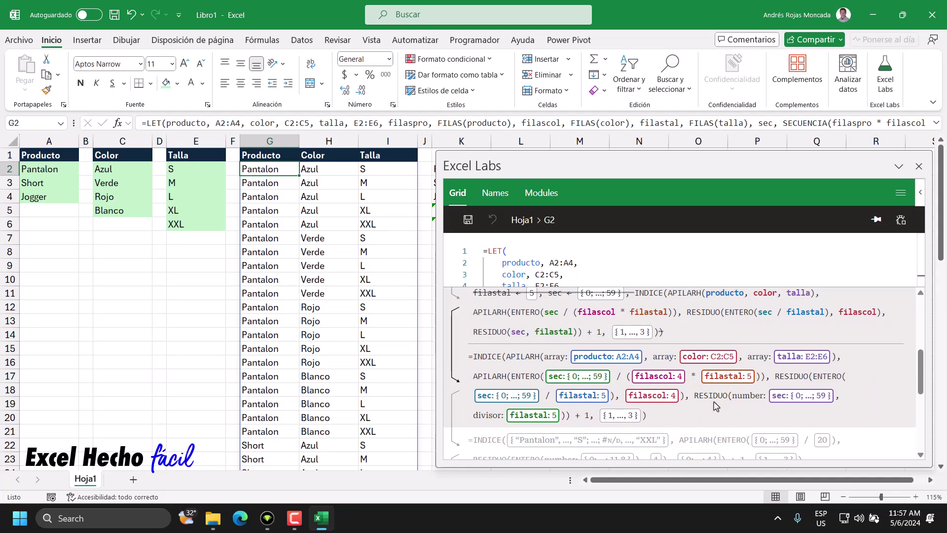
scroll(659, 411, down, 1)
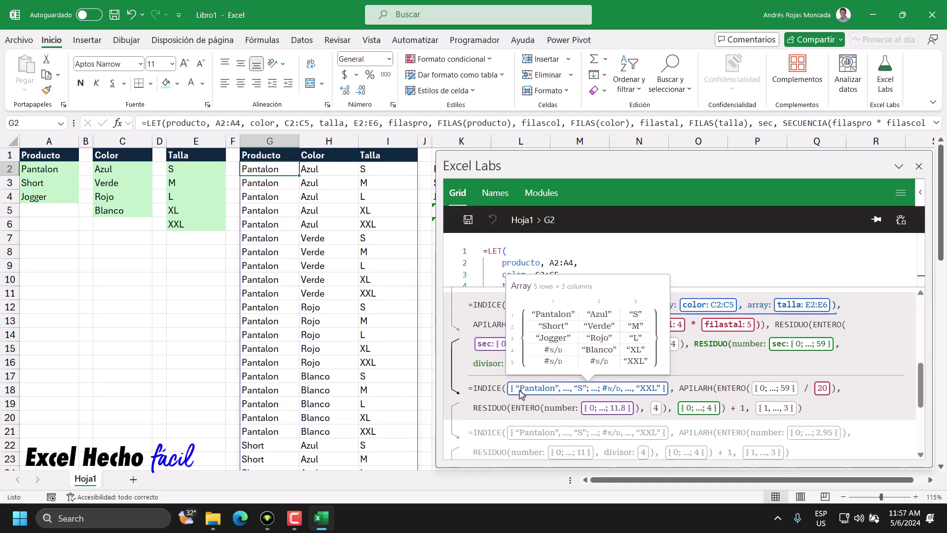
scroll(518, 385, up, 1)
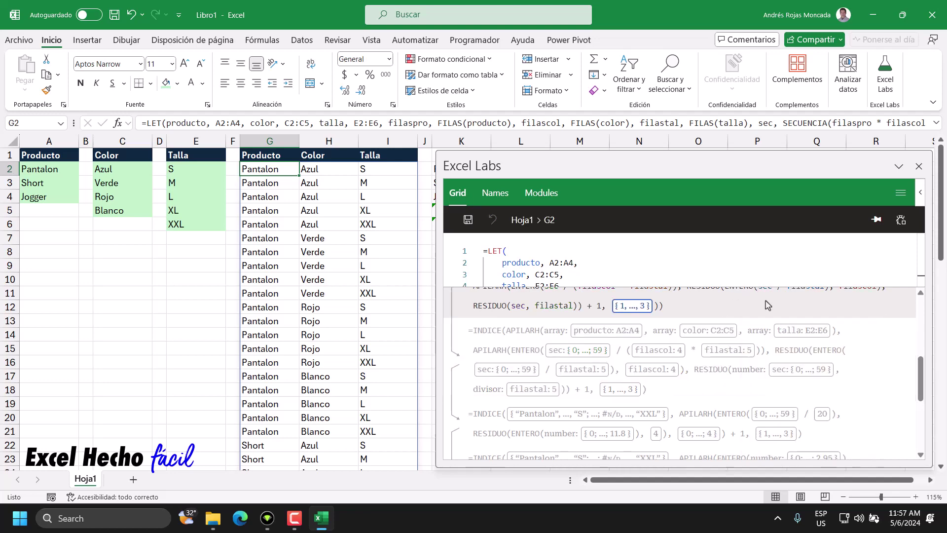
mouse_move(725, 419)
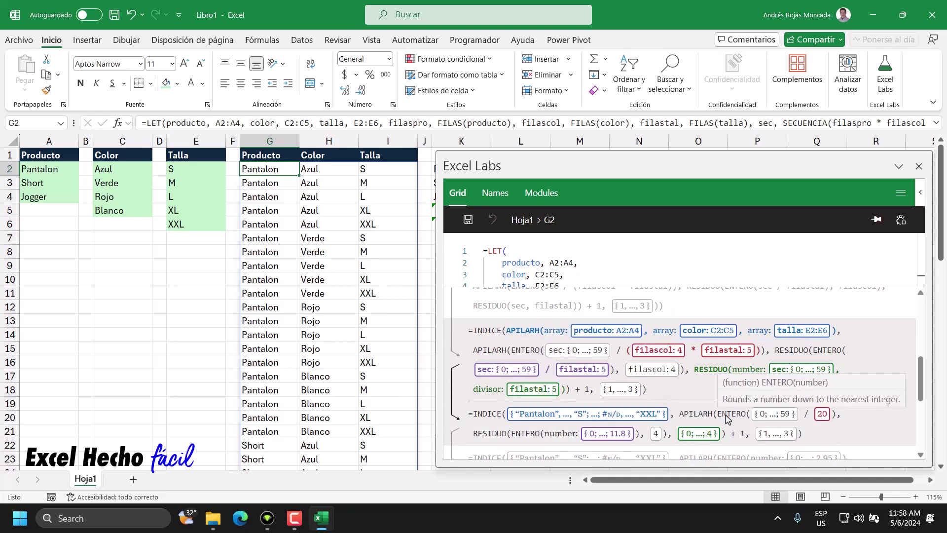
scroll(725, 418, down, 1)
scroll(725, 418, up, 1)
scroll(591, 407, down, 1)
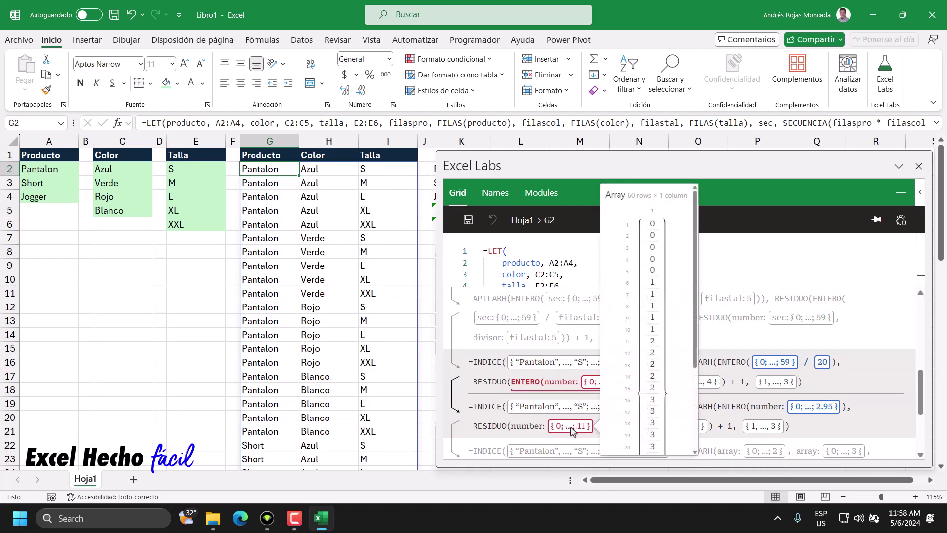
scroll(655, 424, down, 3)
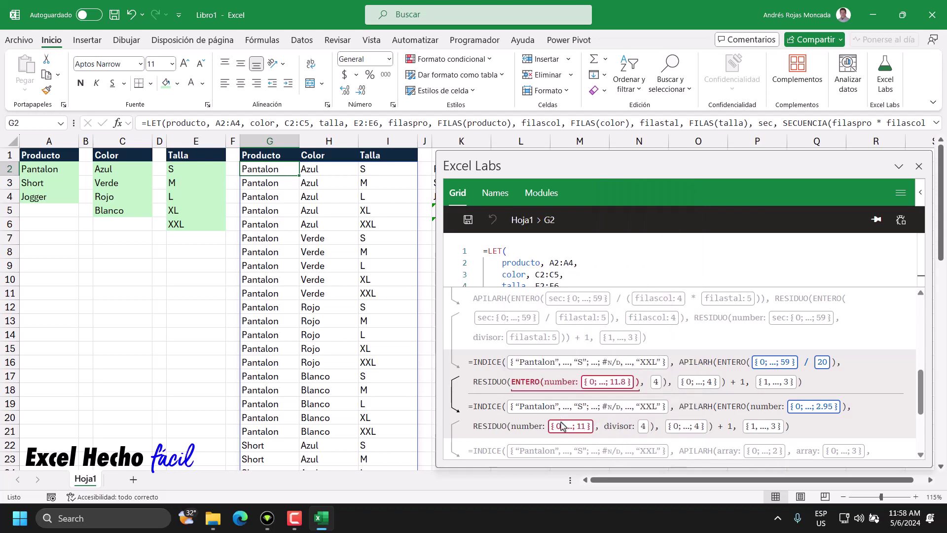
scroll(577, 427, down, 1)
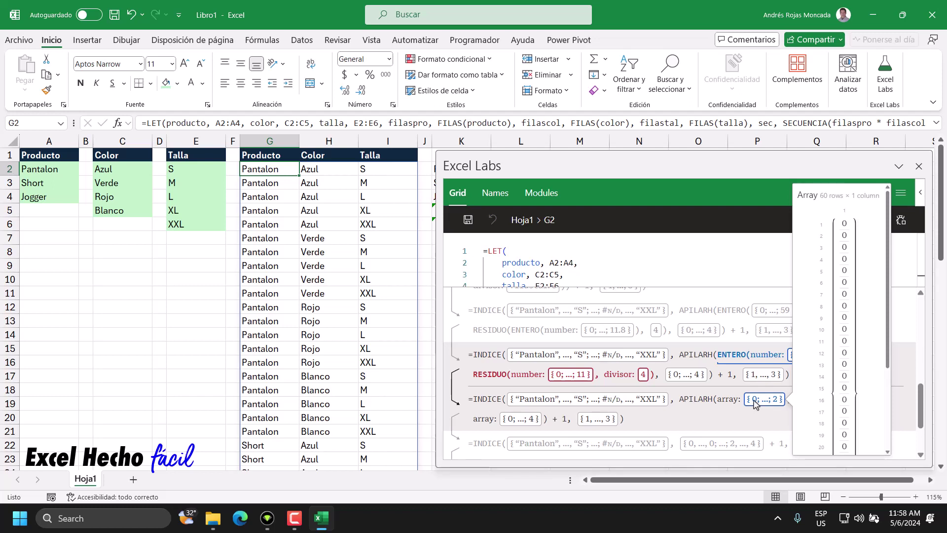
Evaluate the APILARH step and review the 60×3 index arrays and final INDICE result.
click(756, 405)
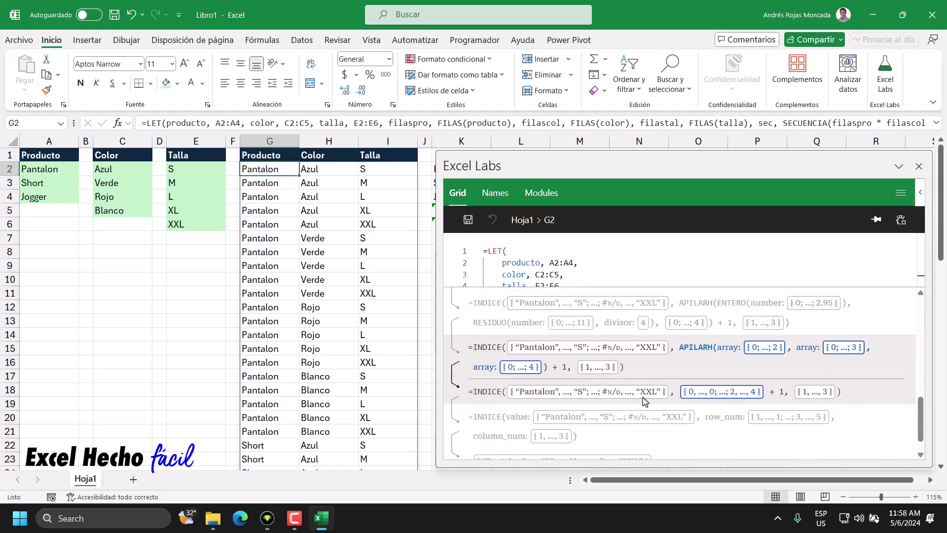
mouse_move(697, 347)
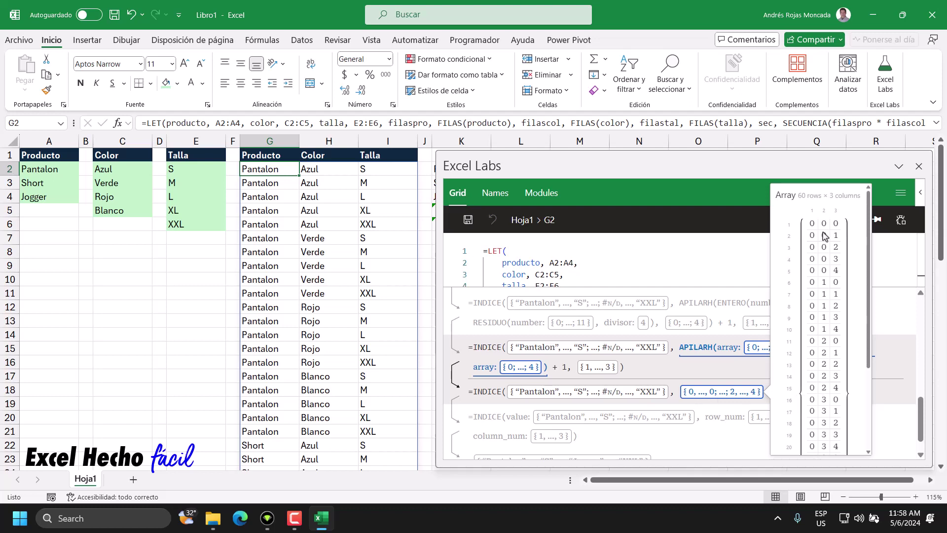
scroll(821, 372, down, 3)
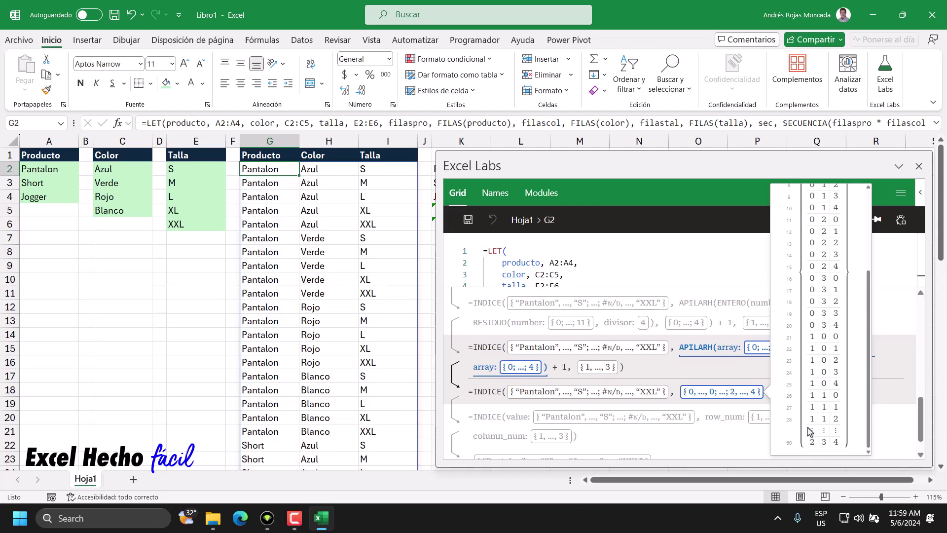
scroll(769, 405, down, 1)
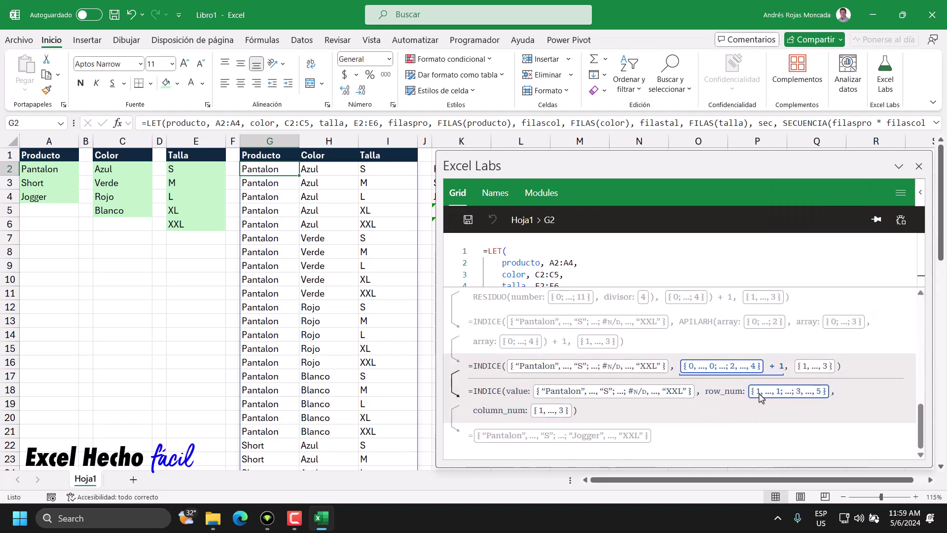
scroll(701, 368, down, 2)
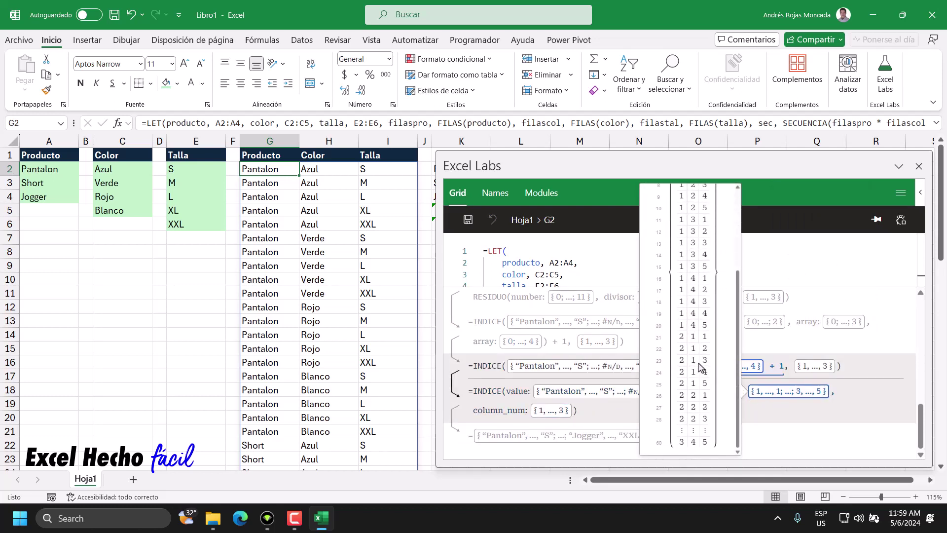
scroll(682, 367, up, 2)
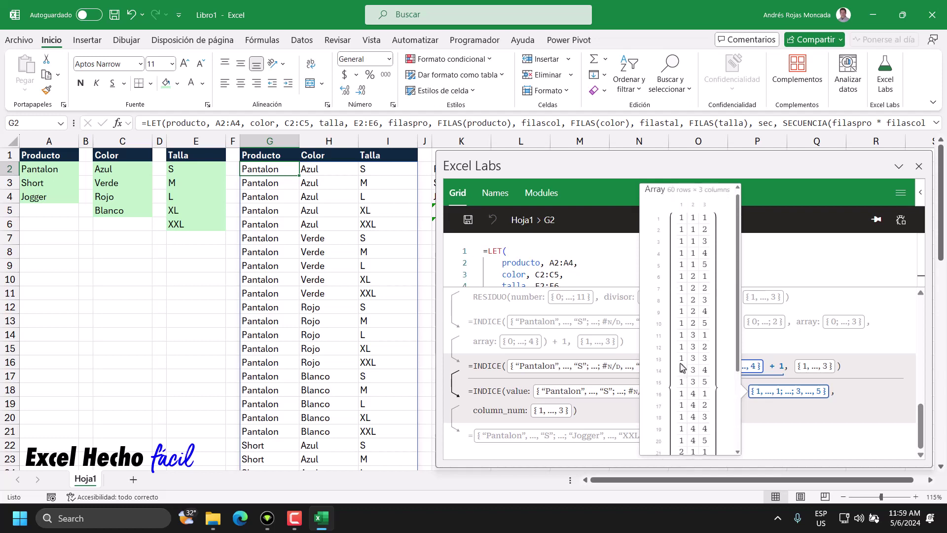
scroll(695, 367, down, 2)
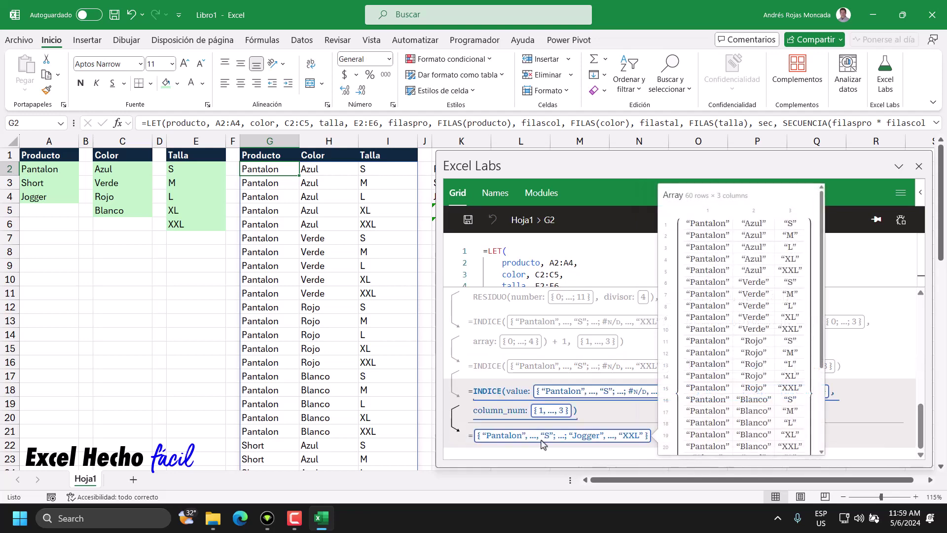
mouse_move(562, 435)
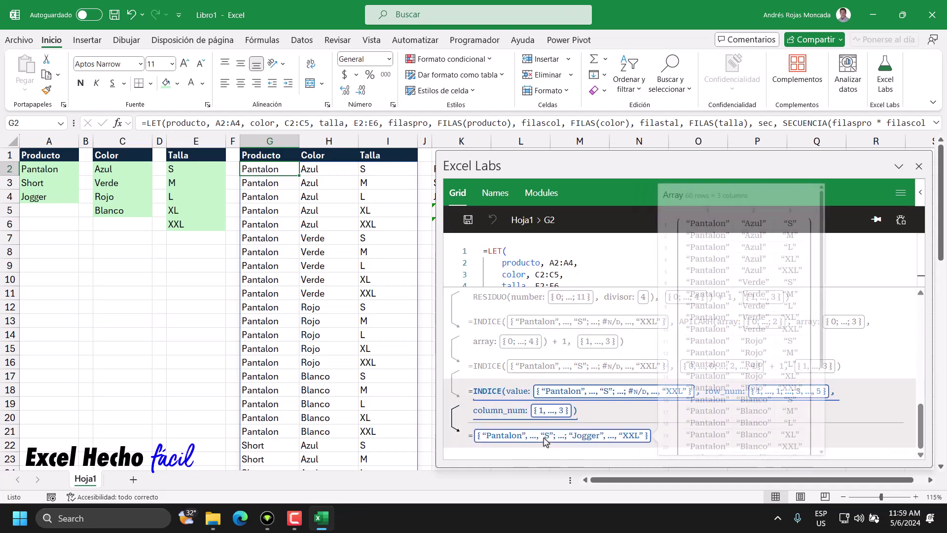
Close the Formula steps view to return to G2's 18-line LET formula code.
click(900, 220)
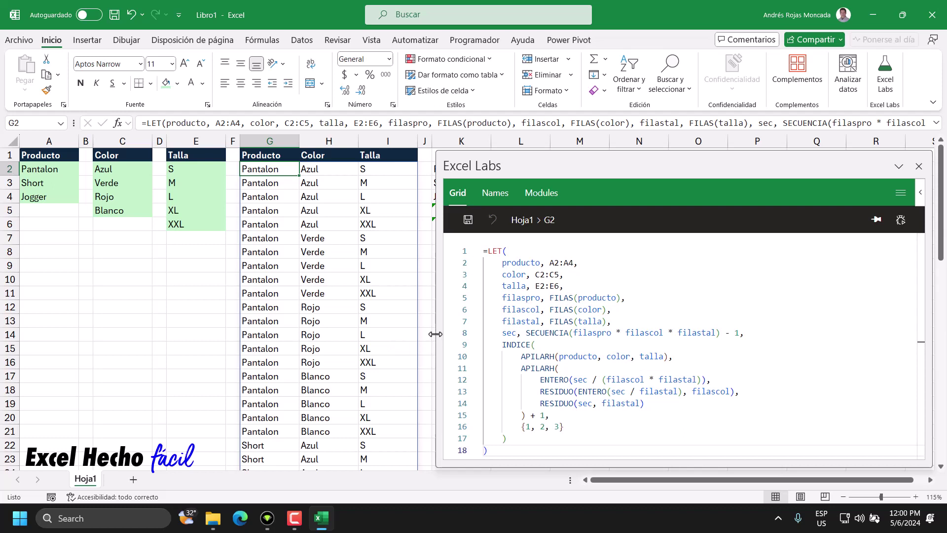
Widen the Excel Labs pane slightly by dragging its left edge leftward.
drag(435, 334, 429, 333)
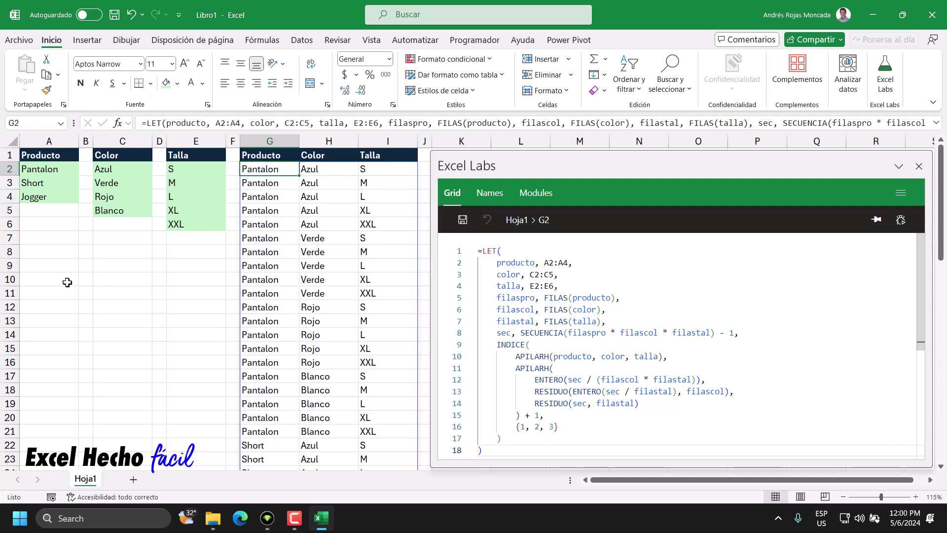
double_click(279, 170)
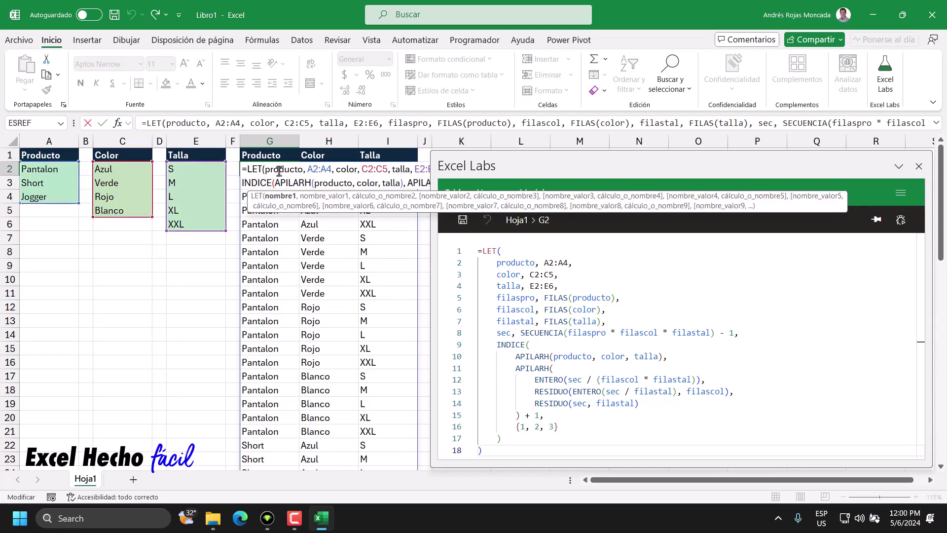
click(919, 167)
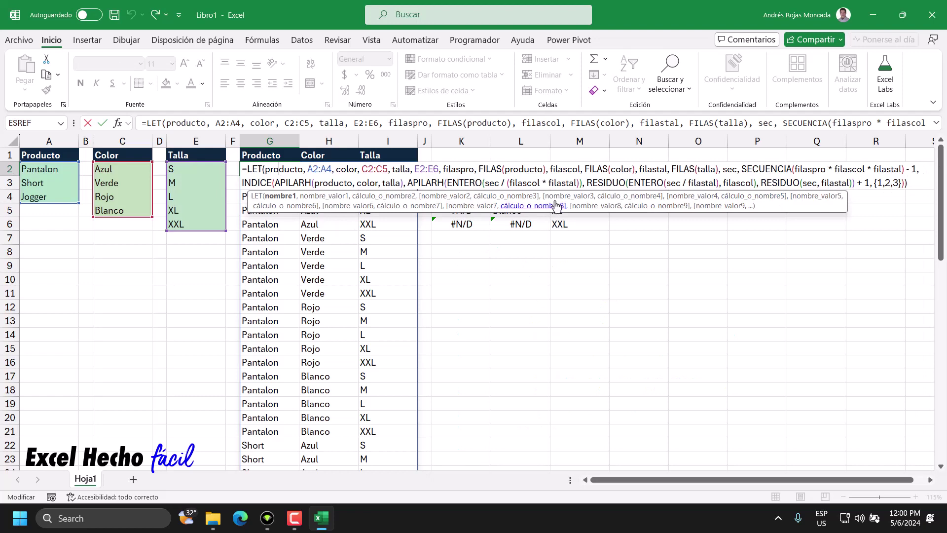
key(Escape)
click(884, 74)
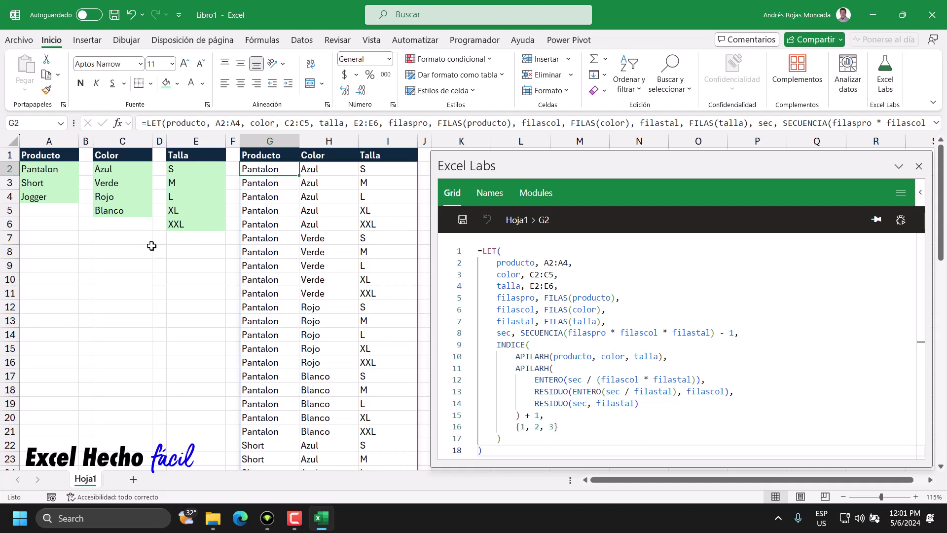
click(64, 252)
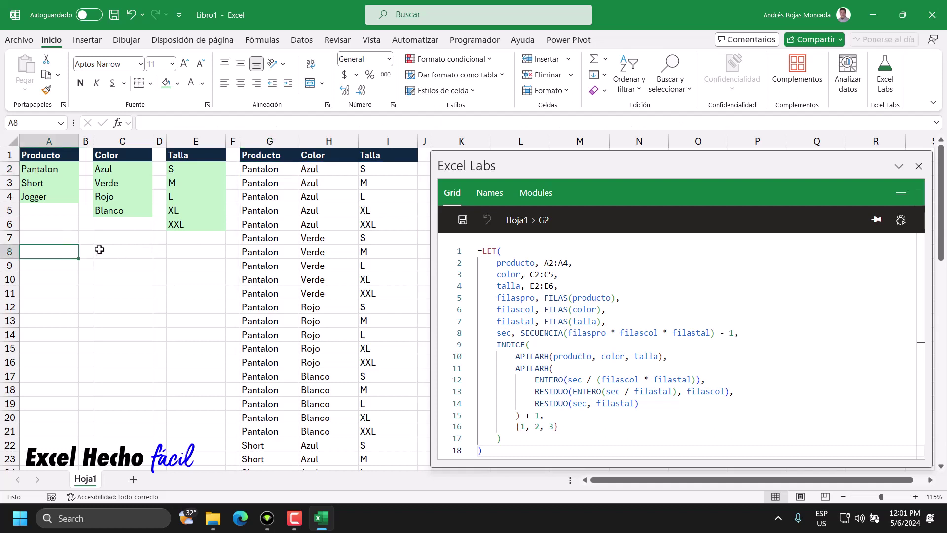